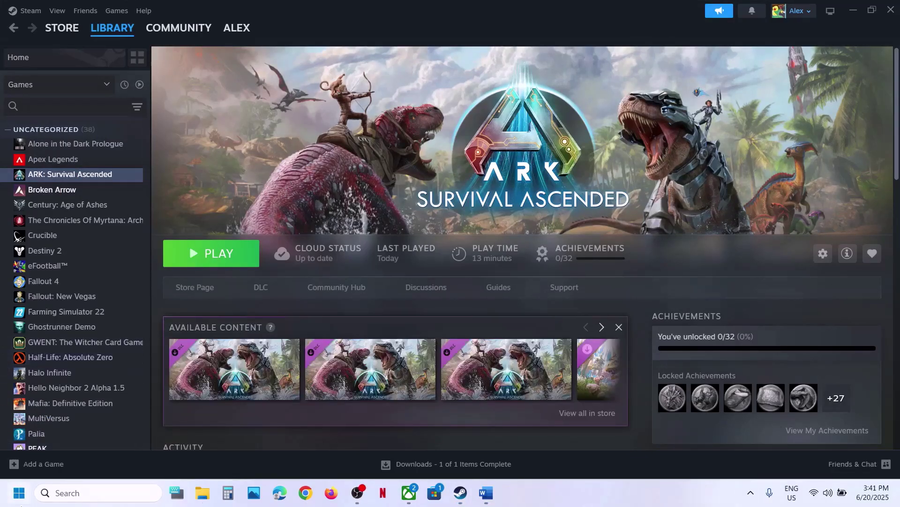
click(19, 493)
click(340, 453)
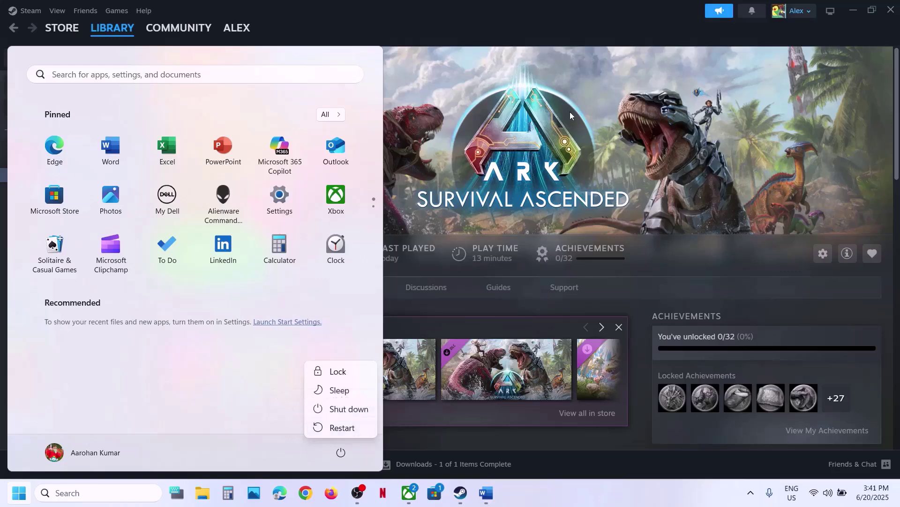
key(Escape)
key(Escape)
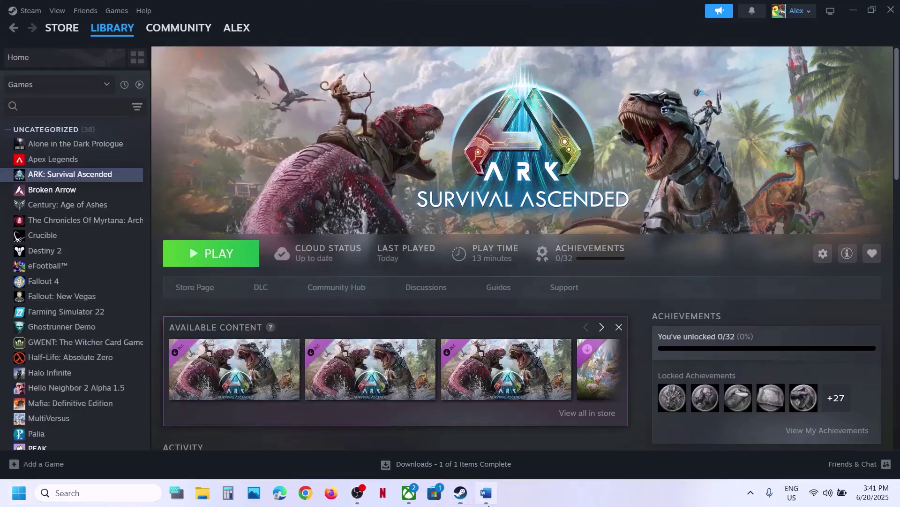
Switch to the Word document, read the launch options suggested under Step 2, and return to Steam.
click(487, 498)
scroll(209, 324, down, 3)
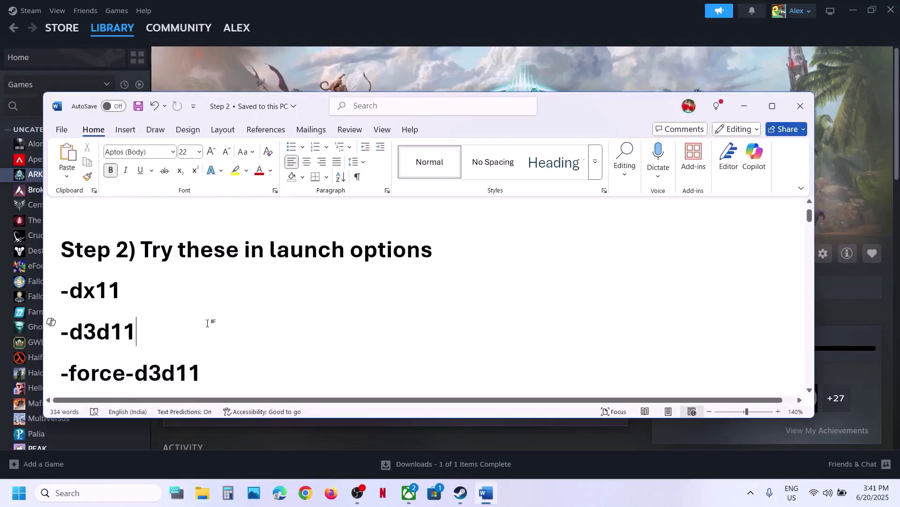
click(494, 30)
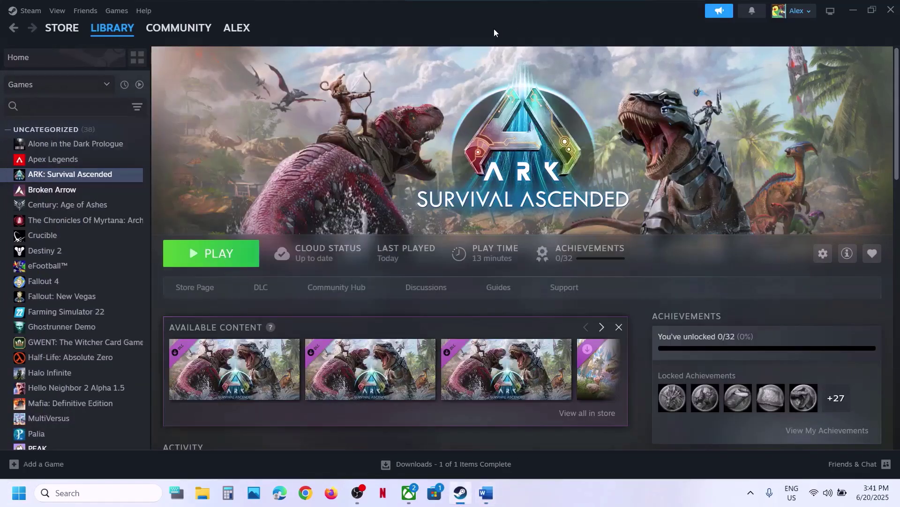
Open the properties of ARK: Survival Ascended and try the launch option -dx11, replacing it with -dx12.
right_click(66, 173)
click(98, 262)
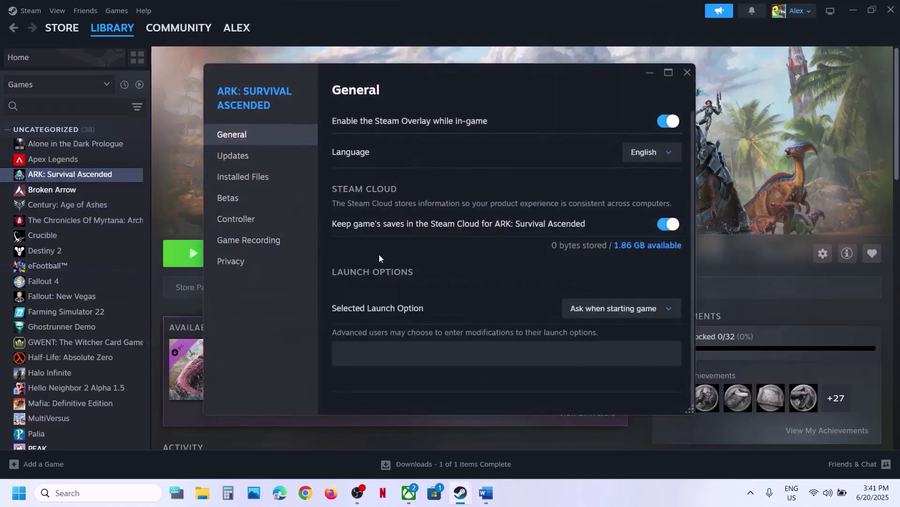
right_click(399, 344)
click(374, 352)
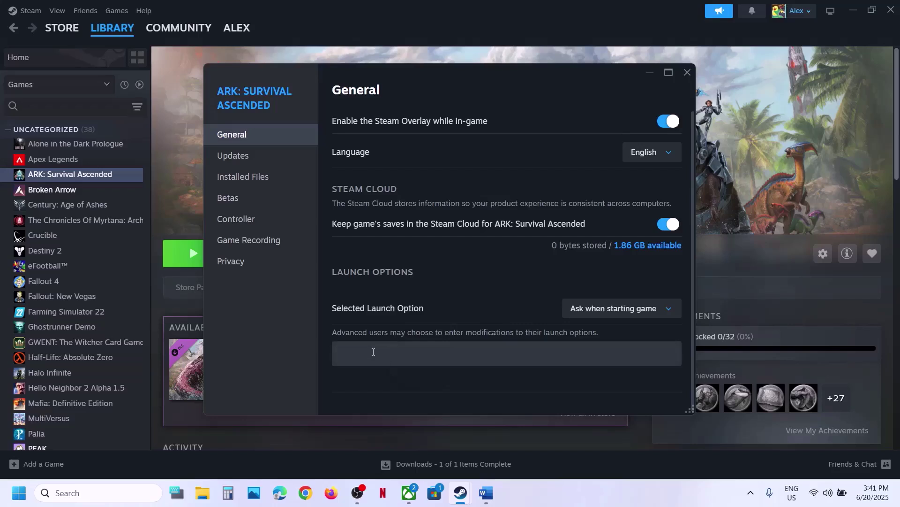
click(363, 354)
text(-dx)
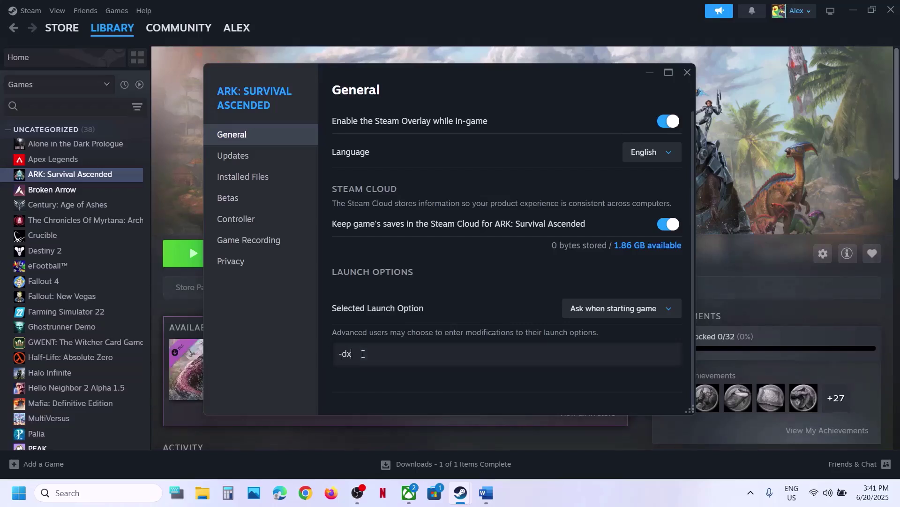
text(11)
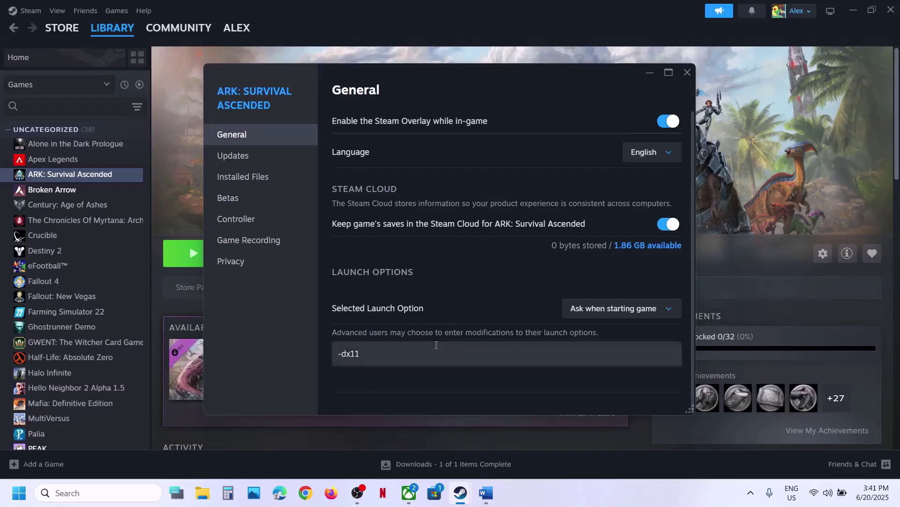
drag(411, 355, 308, 368)
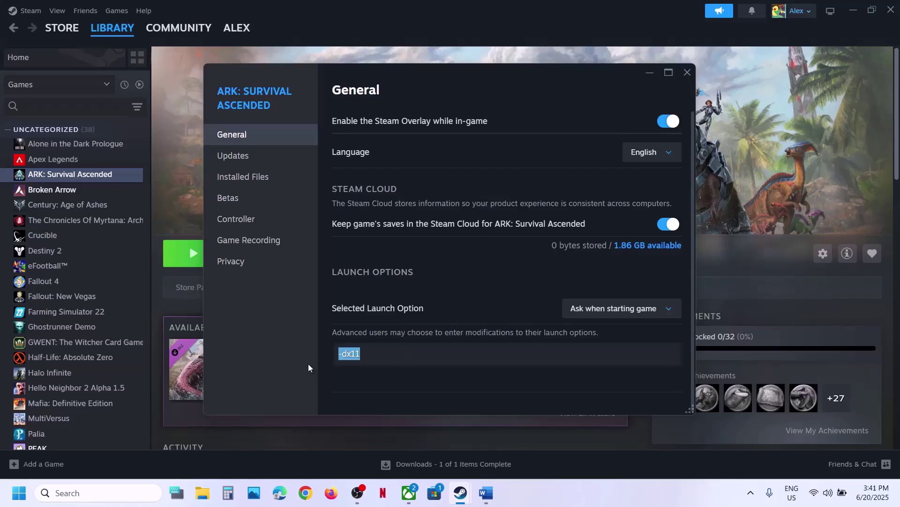
text(-dx12)
Copy -d3d11 from the Word document and replace the game's launch option with it.
click(486, 493)
scroll(247, 334, down, 1)
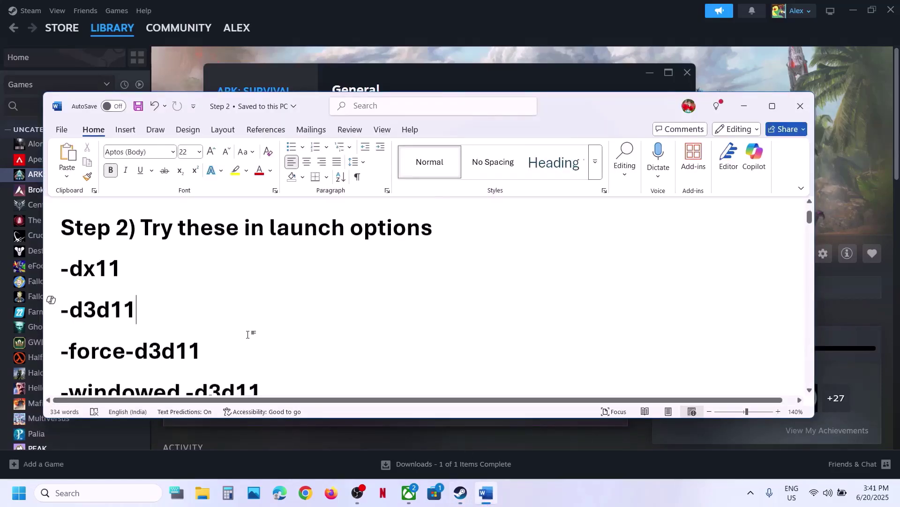
drag(149, 309, 63, 316)
key(ctrl+c)
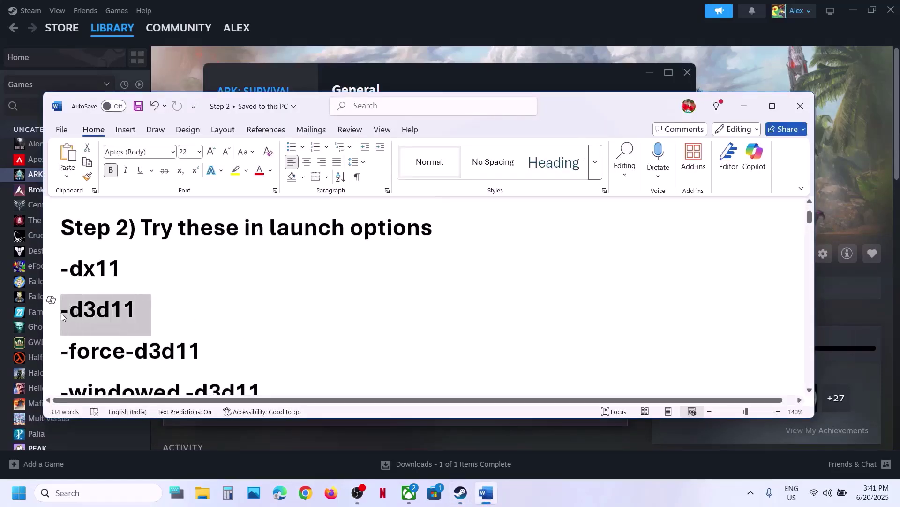
click(398, 80)
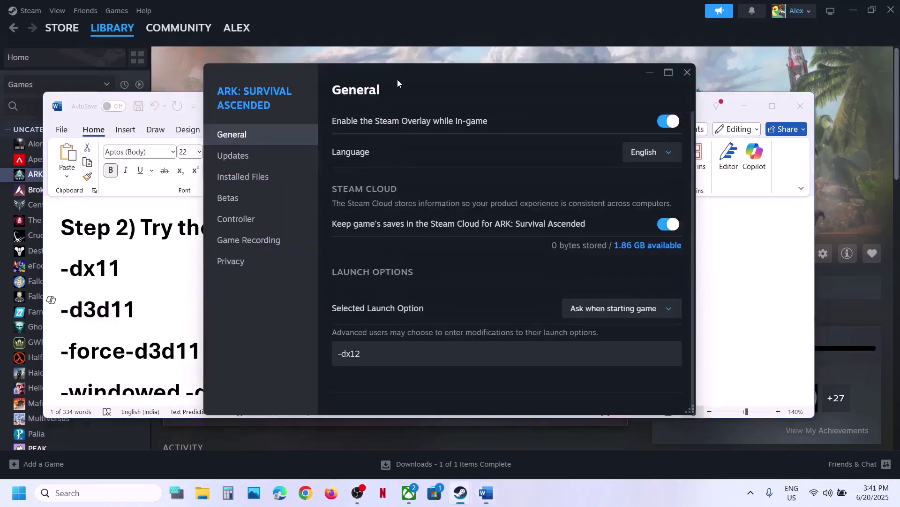
click(404, 353)
key(ctrl+a)
key(ctrl+v)
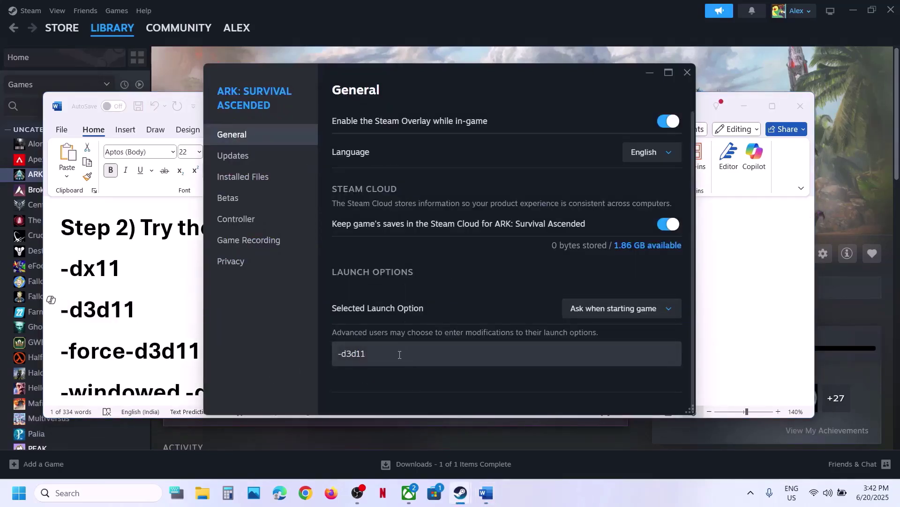
Replace the game's launch option with -force-d3d11 copied from the Word document.
drag(371, 353, 313, 351)
triple_click(169, 352)
key(ctrl+c)
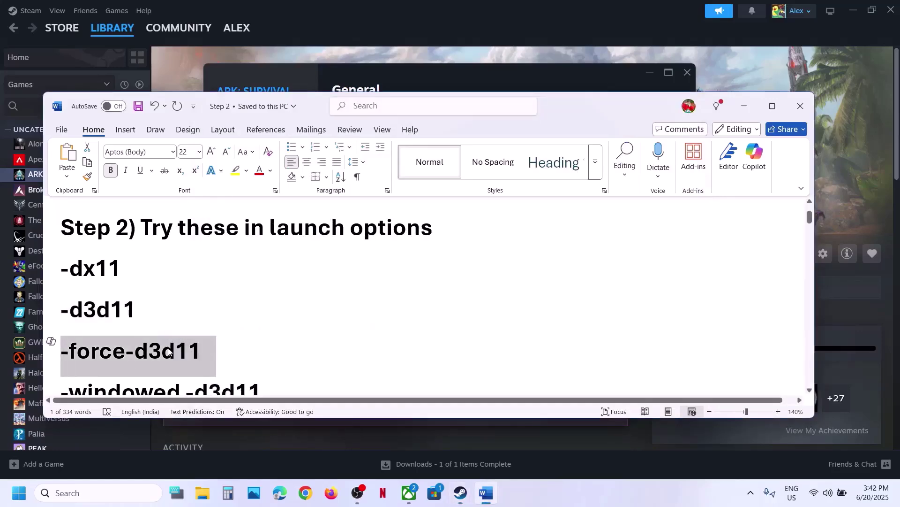
key(alt+Tab)
key(ctrl+v)
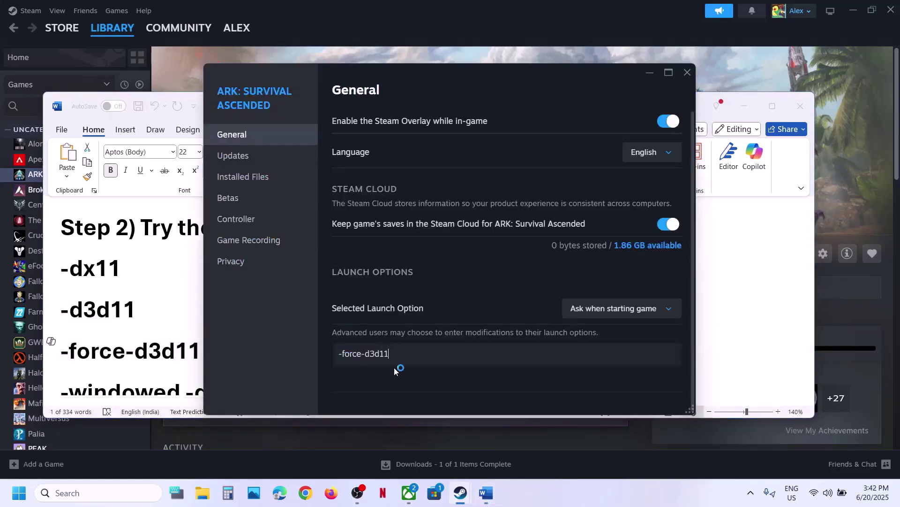
Copy -windowed -d3d11 from the Word list and use it as the game's launch option.
key(alt+Tab)
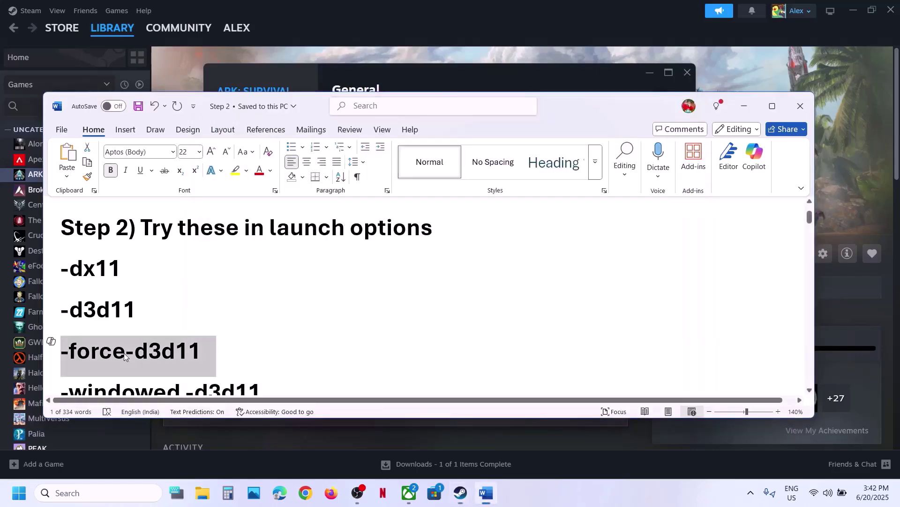
scroll(273, 348, down, 2)
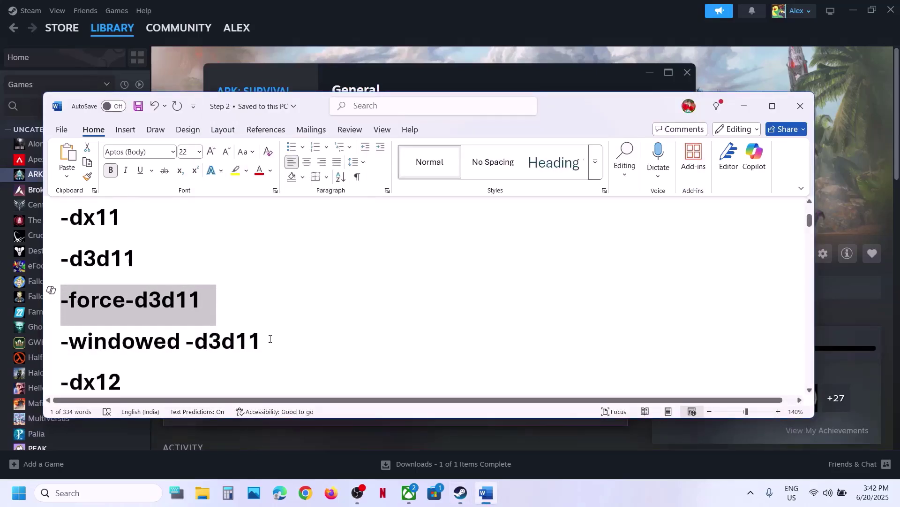
drag(269, 347, 58, 348)
key(ctrl+c)
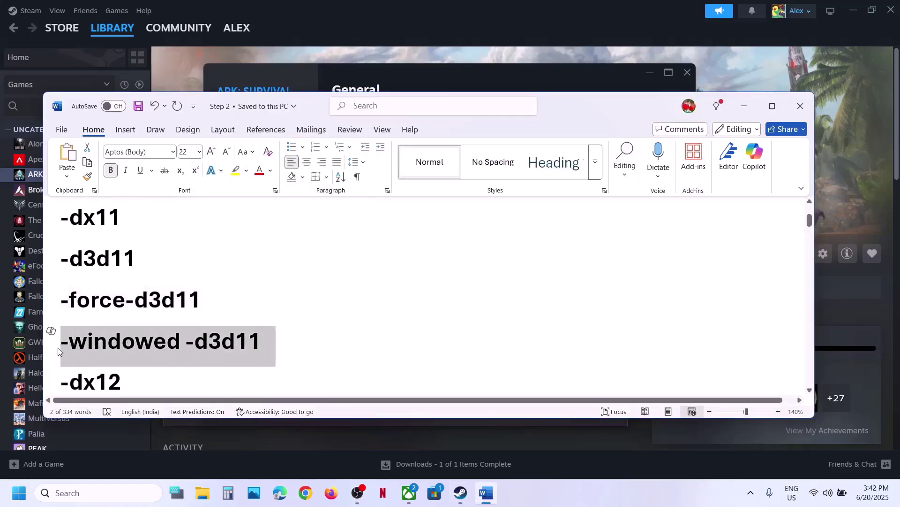
key(alt+Tab)
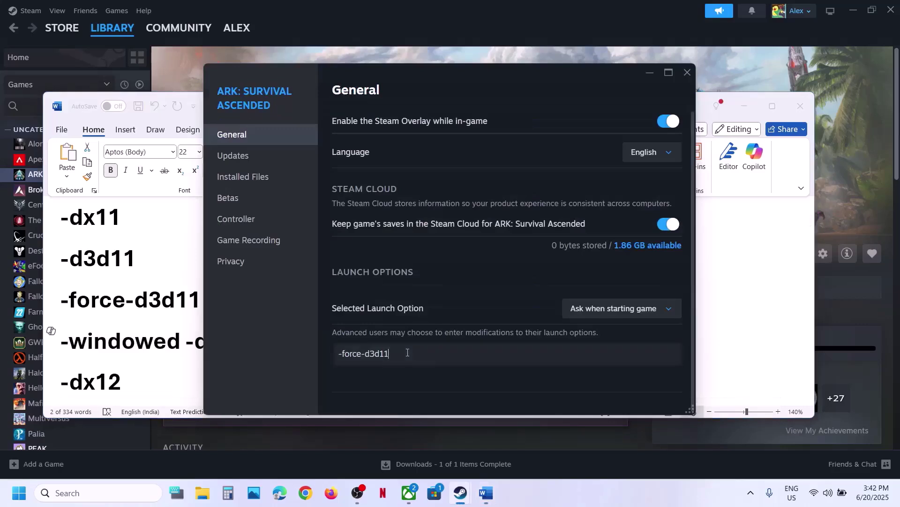
key(ctrl+v)
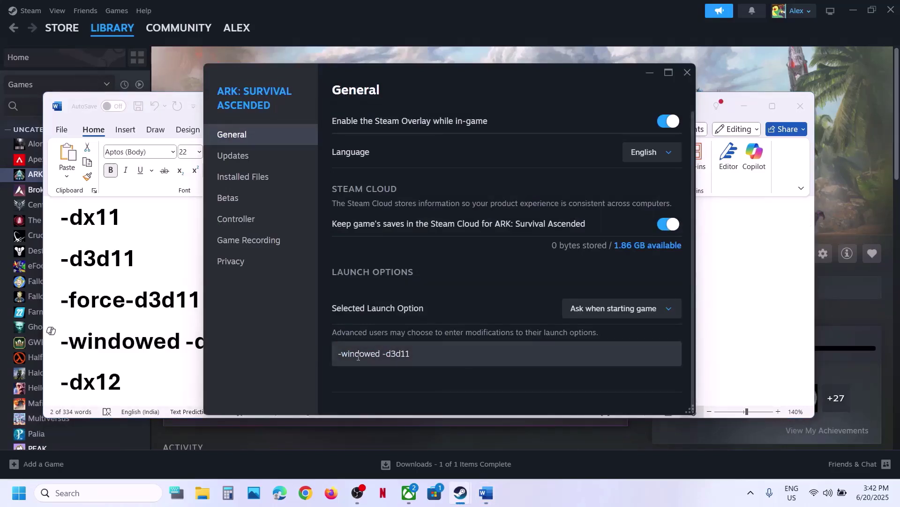
Copy -dx12 from the Word list and paste it over the game's current launch option.
click(144, 377)
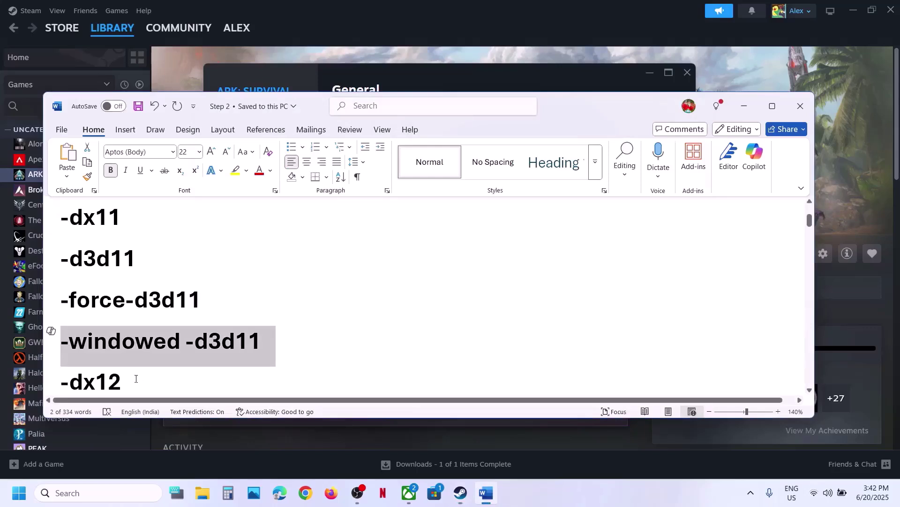
drag(128, 381, 61, 386)
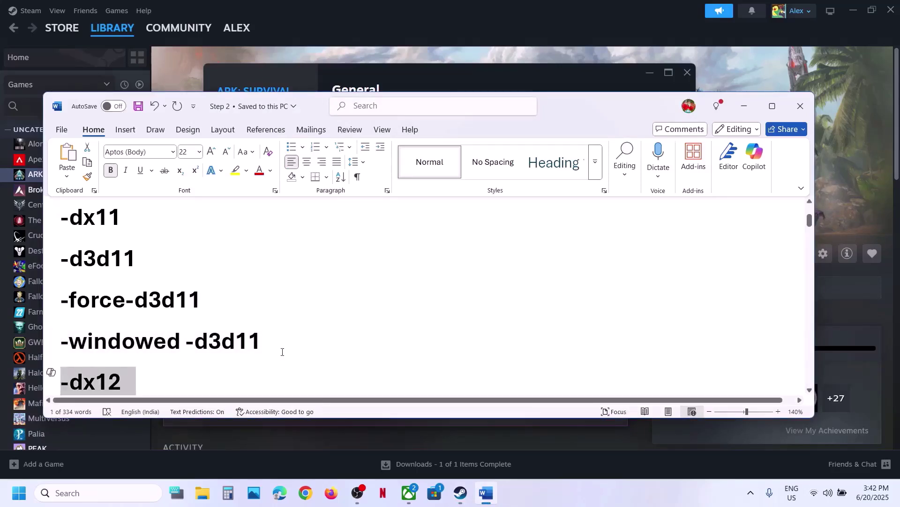
key(ctrl+c)
key(alt+Tab)
key(ctrl+a)
key(ctrl+v)
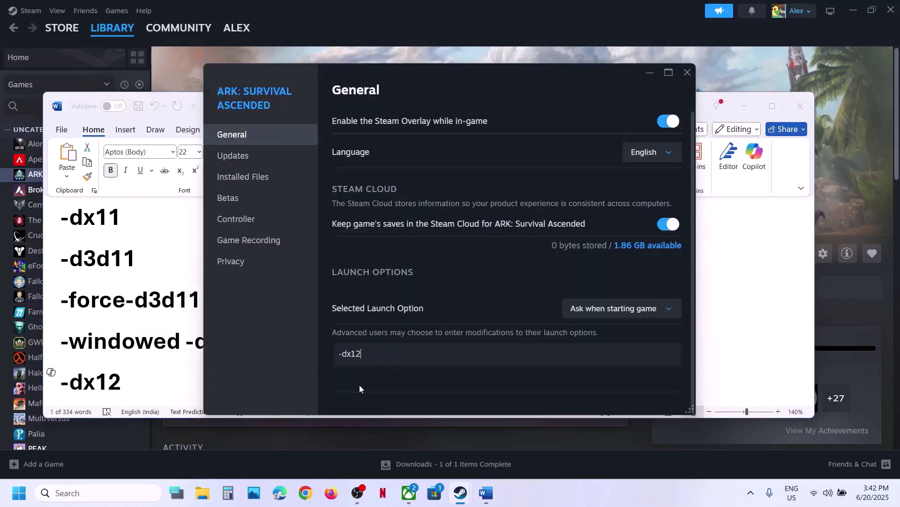
Check the end of the launch options list in Word, clear the game's launch options in Steam, and close its properties.
key(alt+Tab)
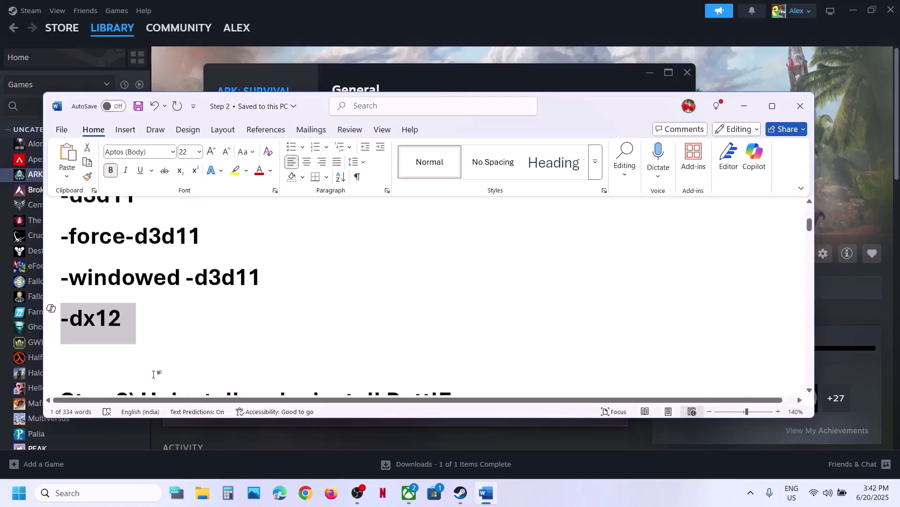
scroll(153, 373, down, 1)
scroll(155, 371, up, 1)
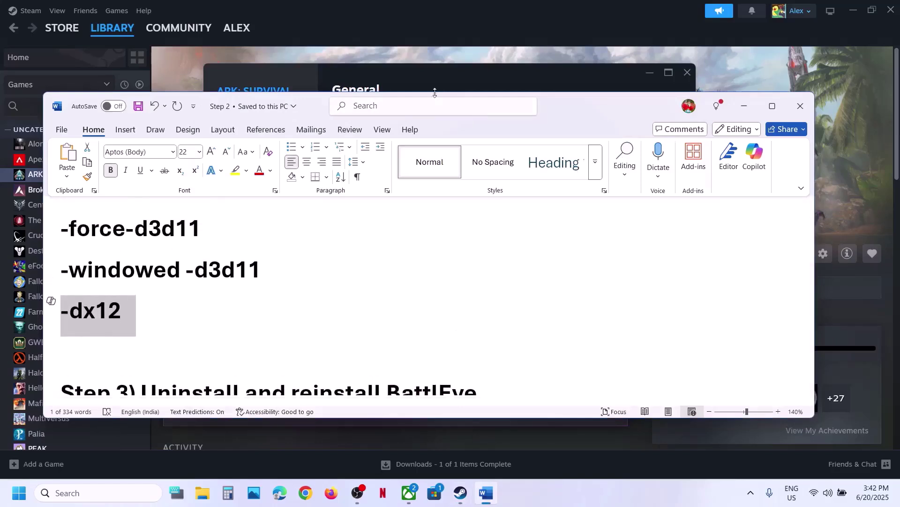
click(432, 79)
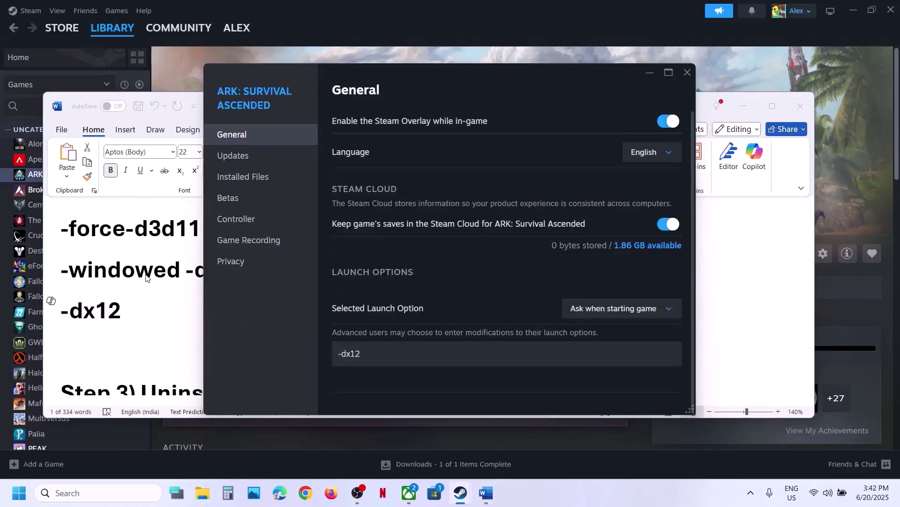
scroll(140, 262, up, 2)
click(372, 358)
drag(372, 358, 329, 356)
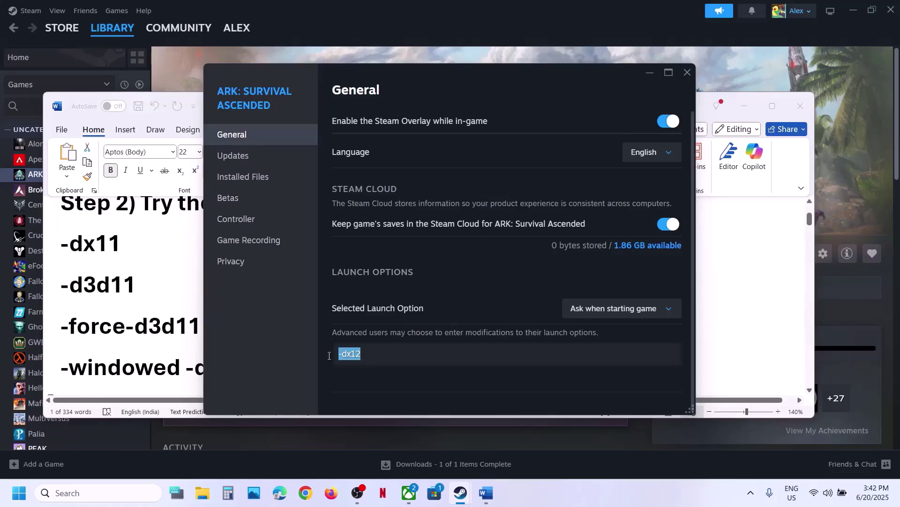
key(BackSpace)
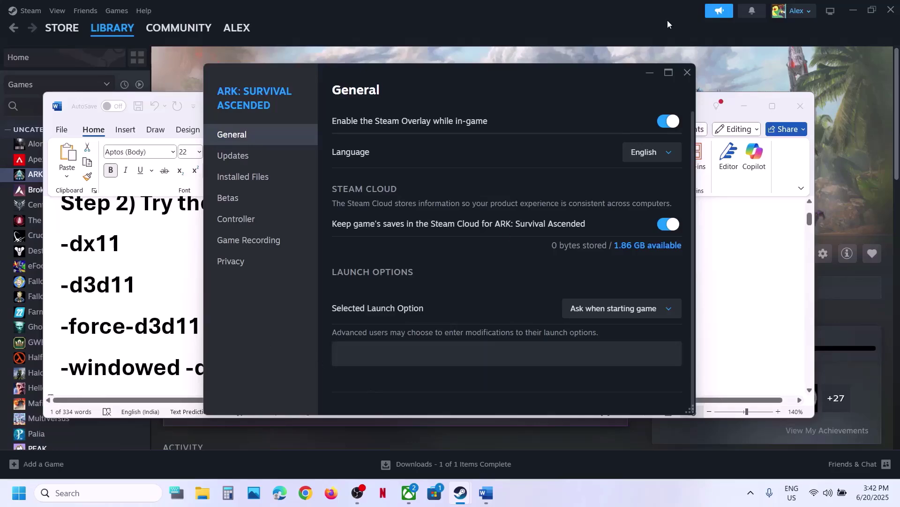
click(687, 72)
Read Step 3 about uninstalling and reinstalling BattlEye in the Word document and return to Steam.
scroll(280, 270, down, 3)
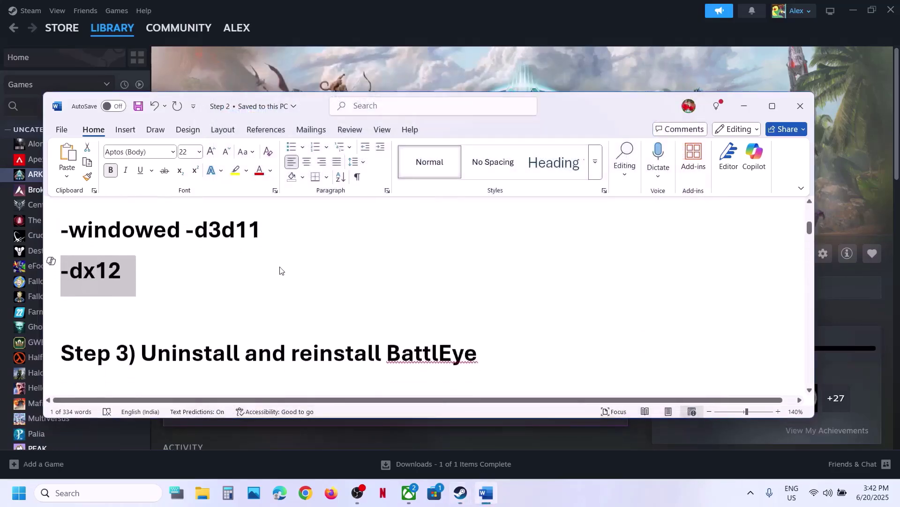
drag(157, 349, 478, 350)
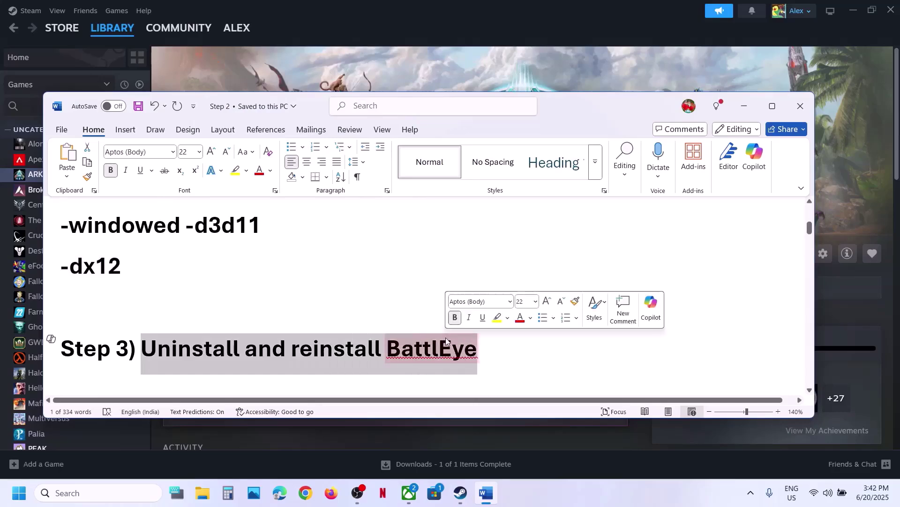
click(381, 63)
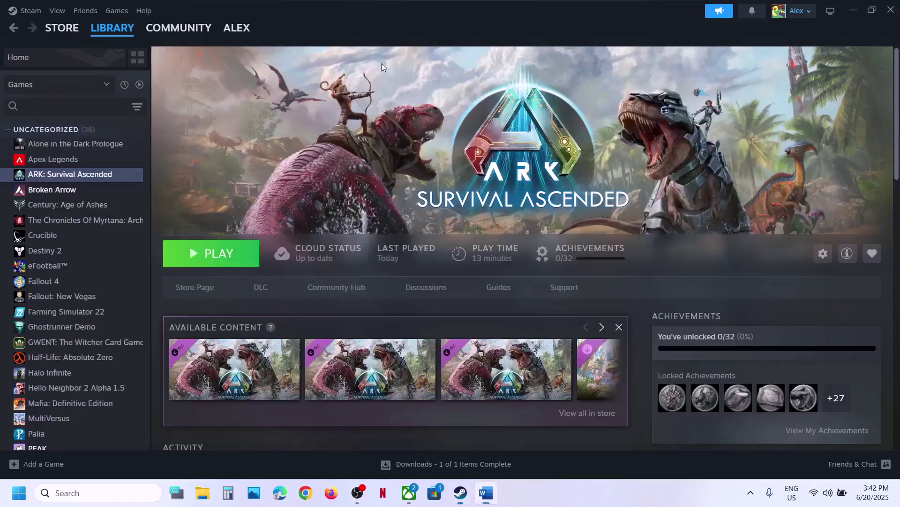
Browse the local files of ARK: Survival Ascended and open the ShooterGame > Binaries > Win64 folder.
right_click(75, 174)
mouse_move(118, 256)
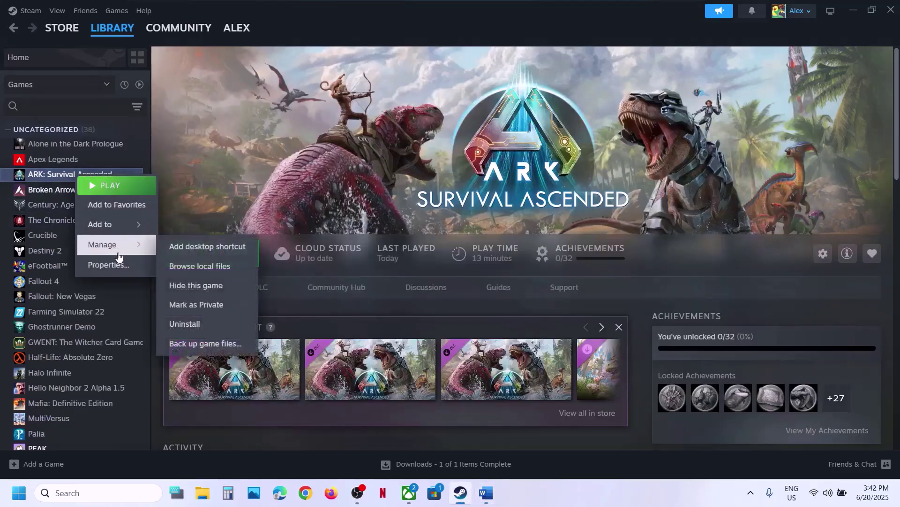
click(219, 265)
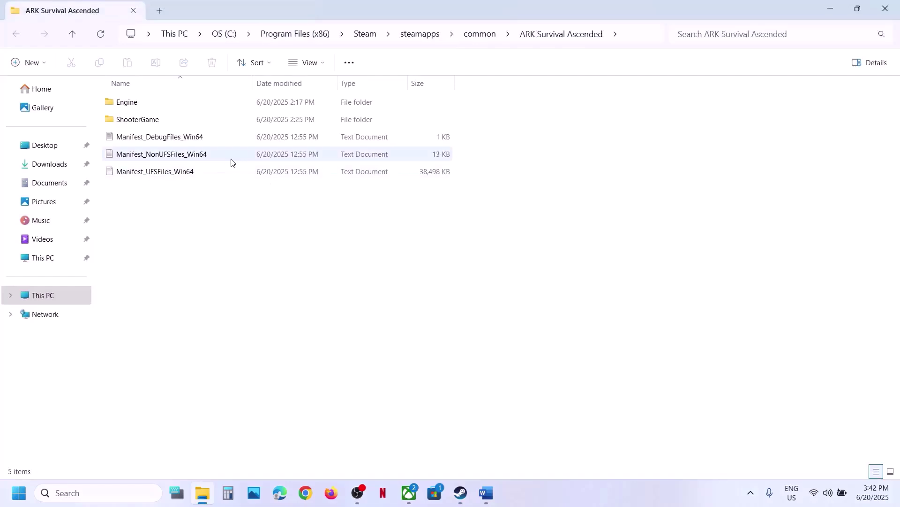
double_click(150, 125)
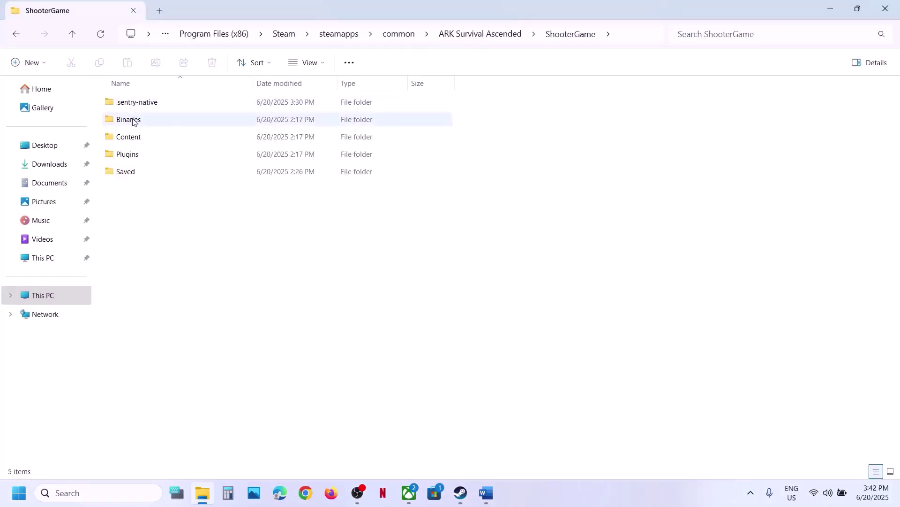
double_click(132, 121)
double_click(148, 104)
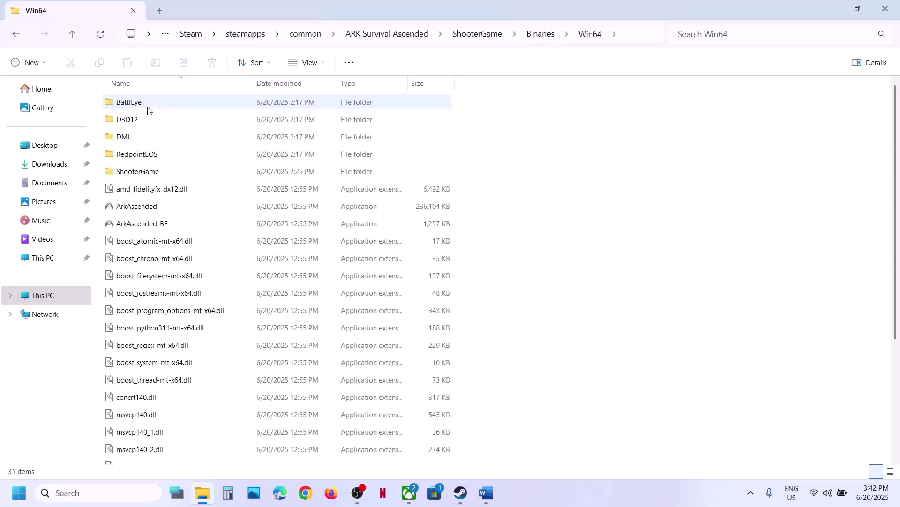
Look through the Win64 folder's contents and open its BattlEye folder.
click(131, 106)
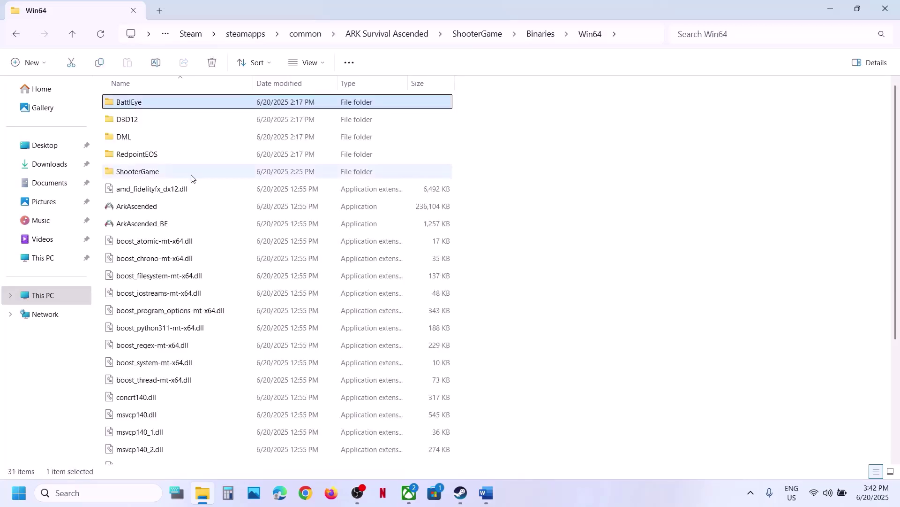
scroll(191, 177, down, 3)
scroll(191, 177, up, 3)
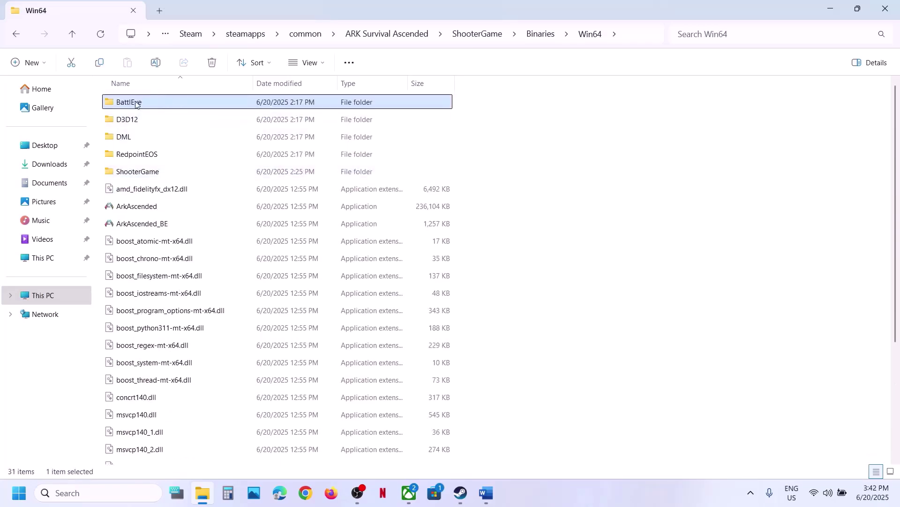
double_click(130, 104)
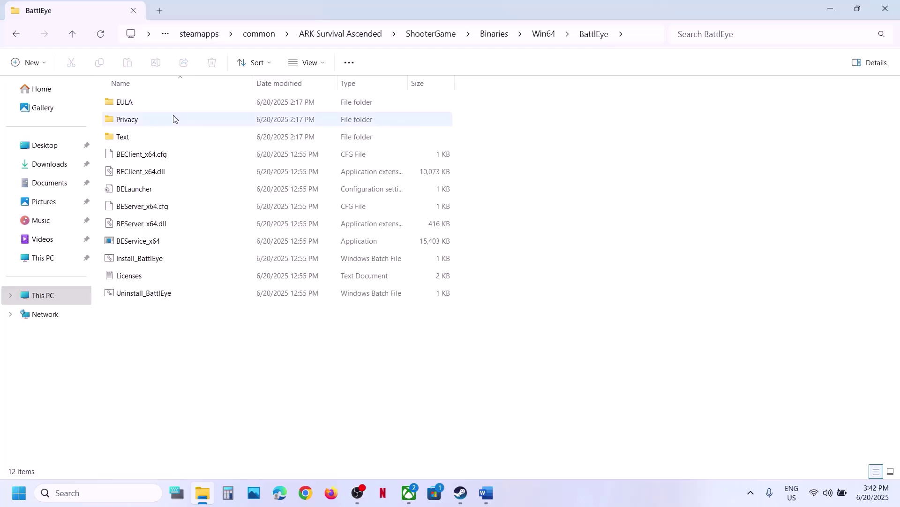
Run Uninstall_BattlEye as administrator, allow the changes, and uninstall the BattlEye Service from the system.
click(139, 292)
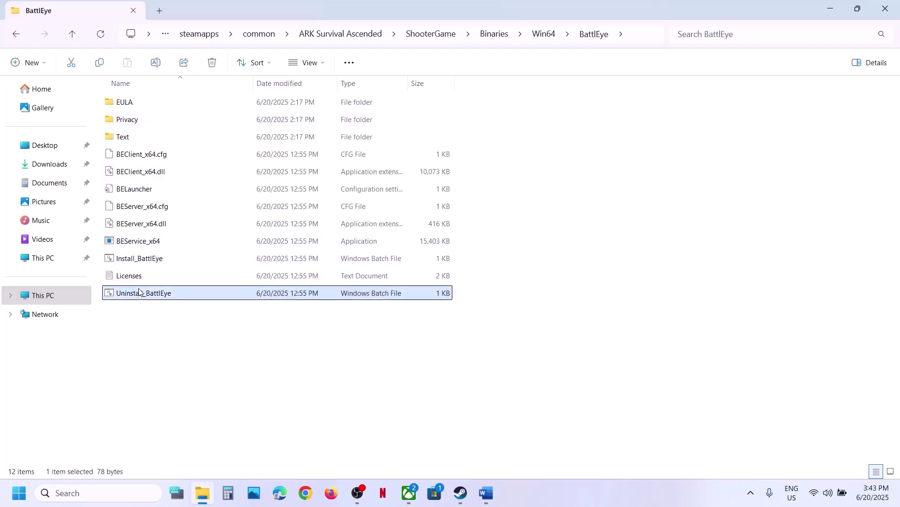
right_click(174, 297)
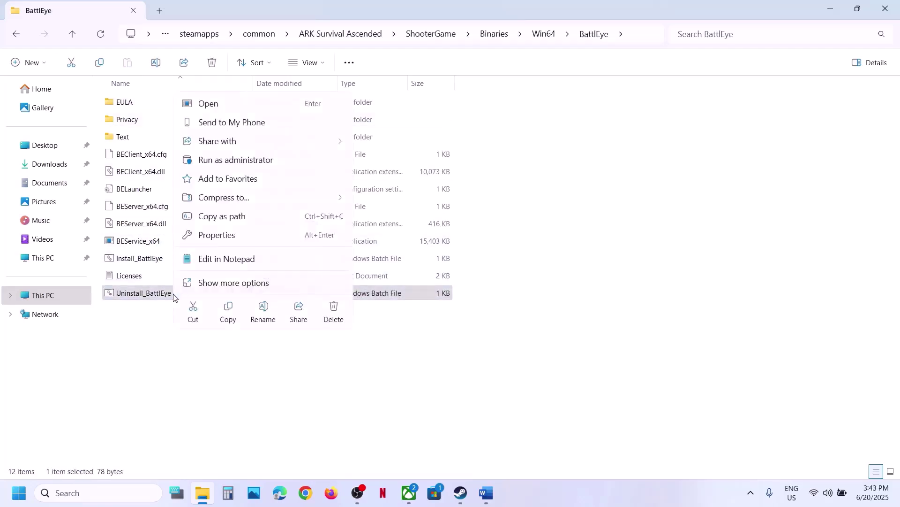
click(264, 161)
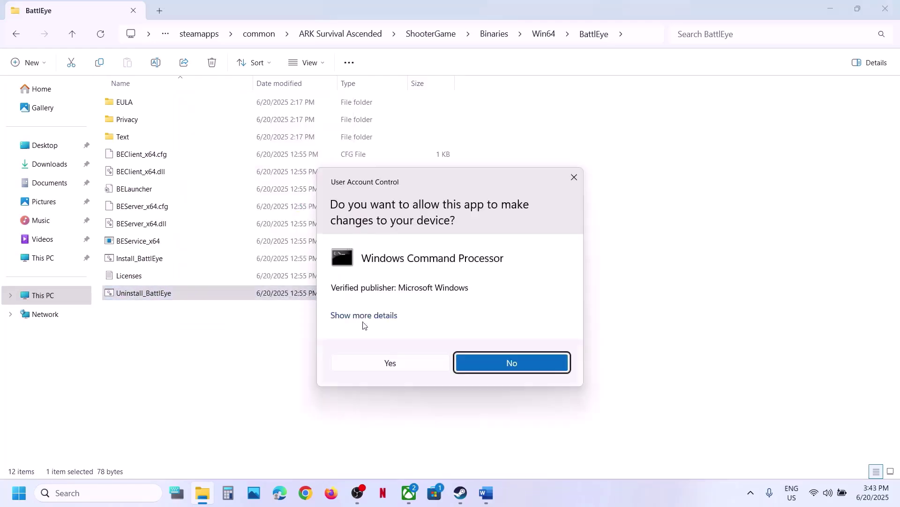
click(389, 363)
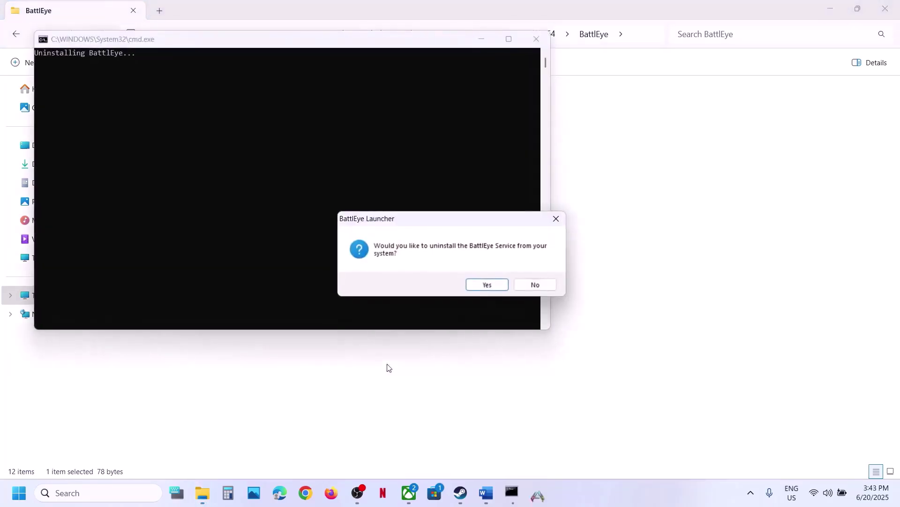
click(484, 286)
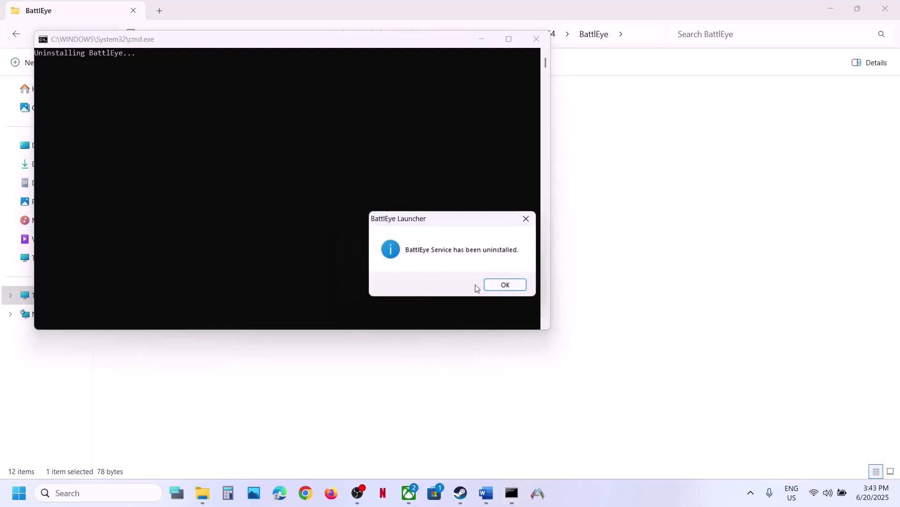
click(493, 288)
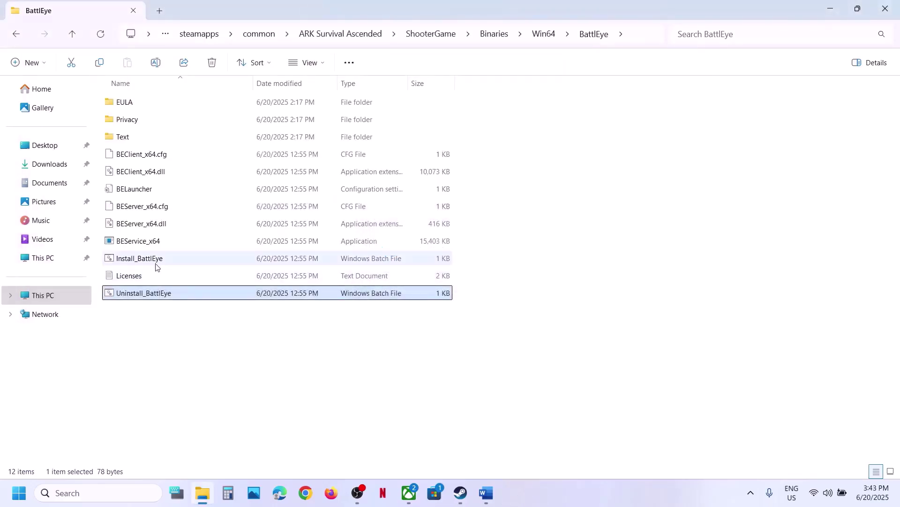
Run Install_BattlEye as administrator, allow the changes, and briefly switch to Steam and back to the BattlEye folder.
click(138, 261)
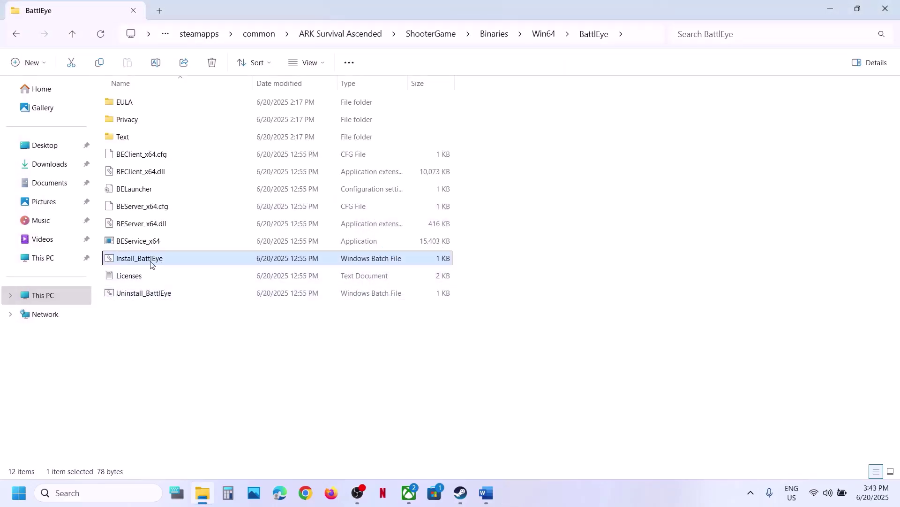
right_click(151, 264)
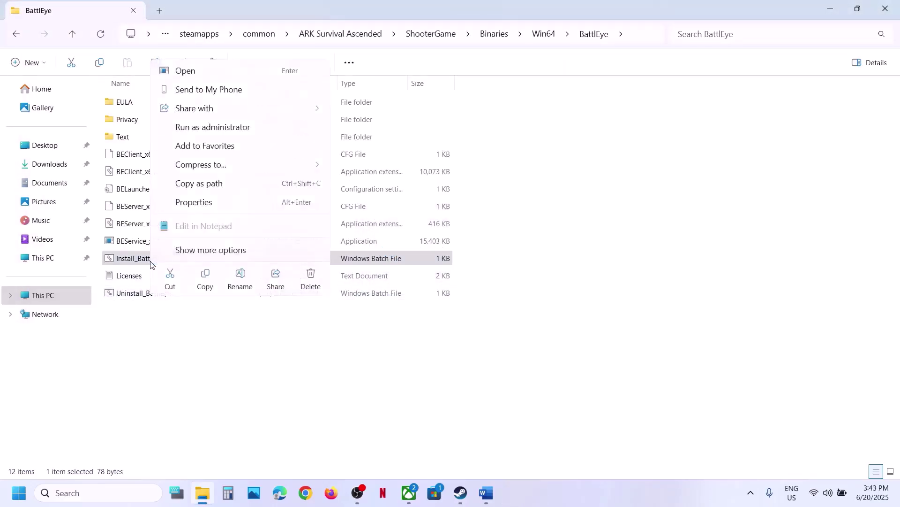
click(222, 126)
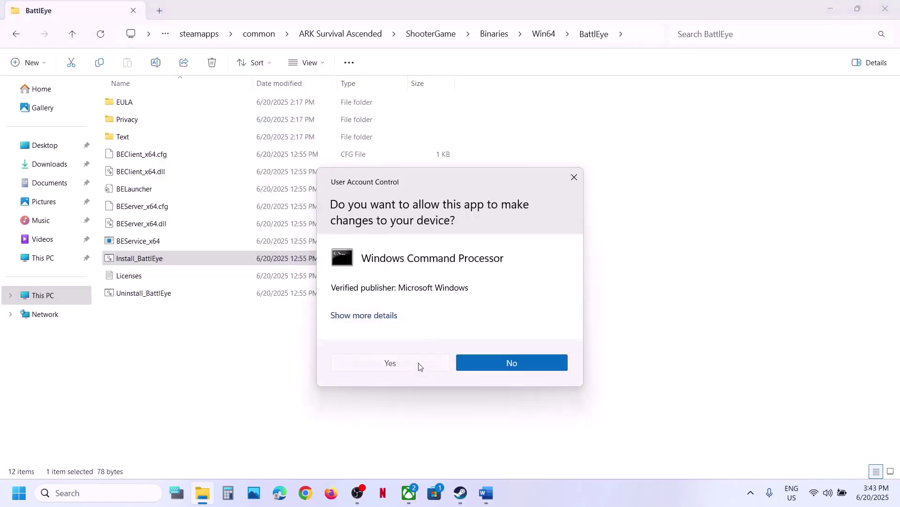
click(391, 363)
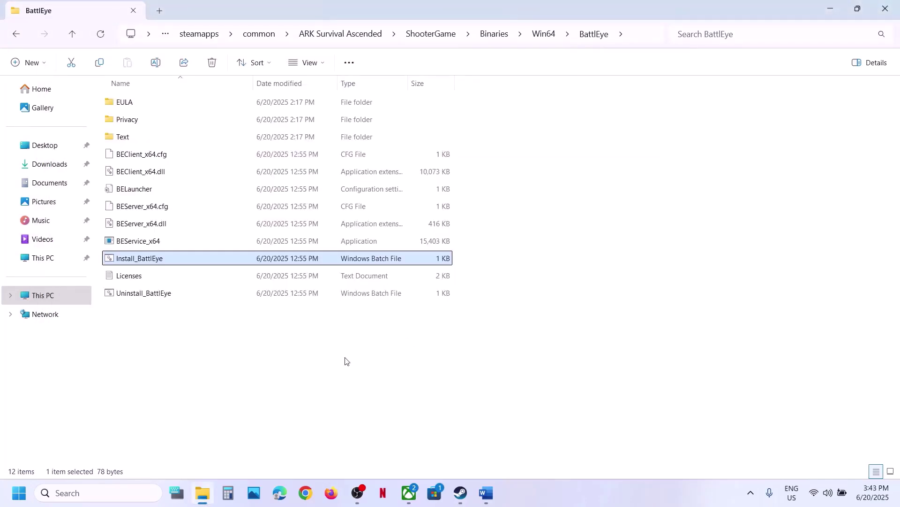
click(460, 493)
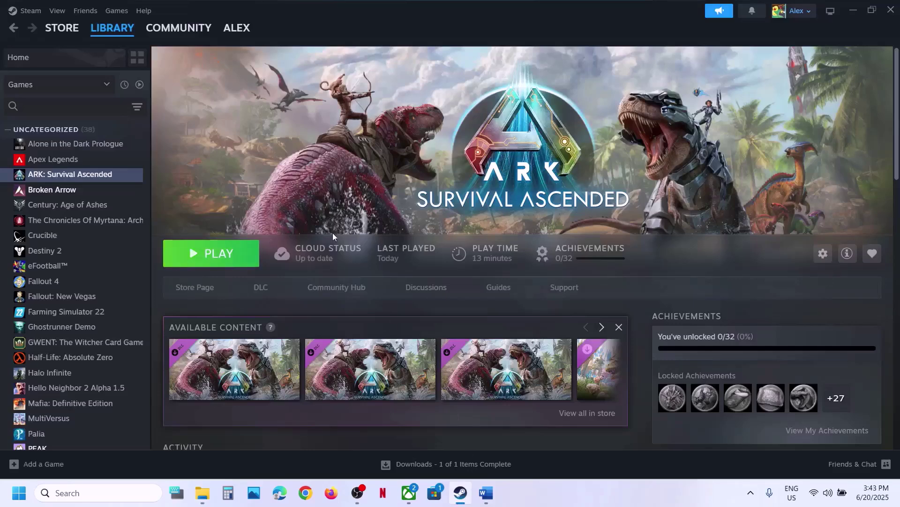
click(460, 492)
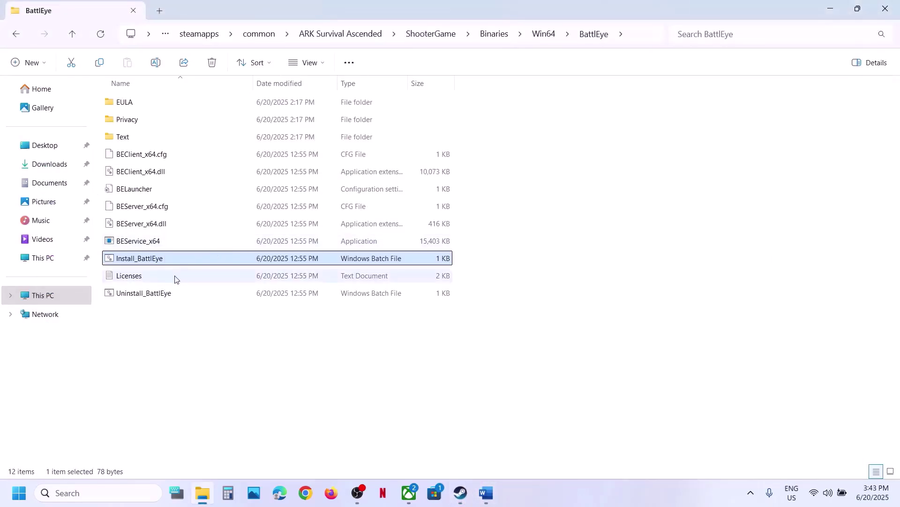
Run Uninstall_BattlEye as administrator once more and confirm removing the BattlEye Service.
click(152, 294)
right_click(152, 295)
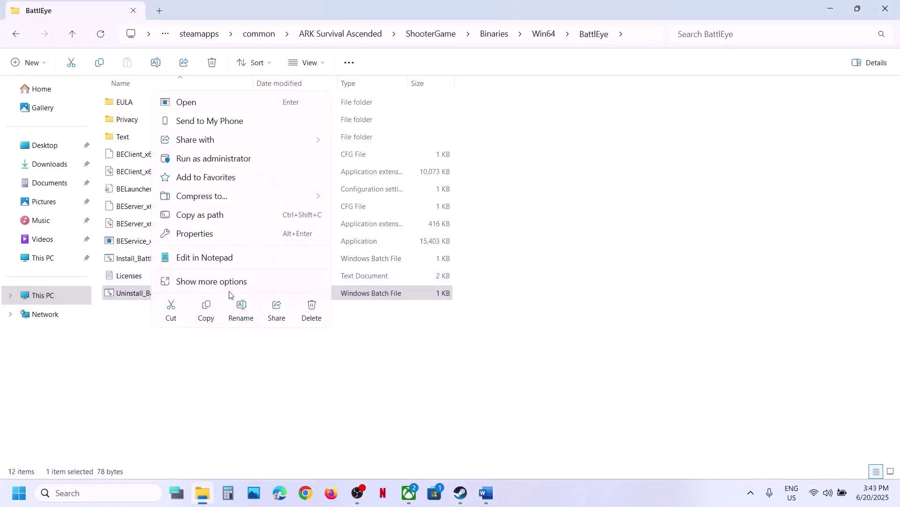
click(221, 161)
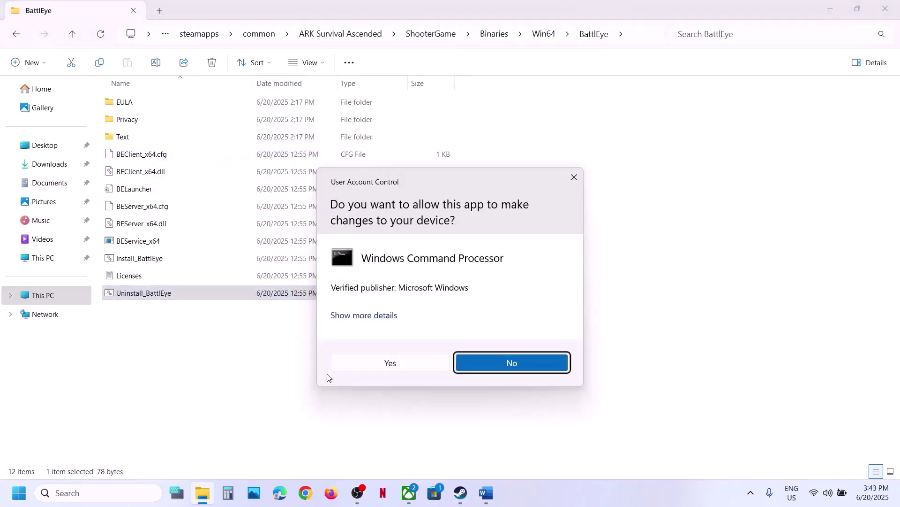
click(388, 363)
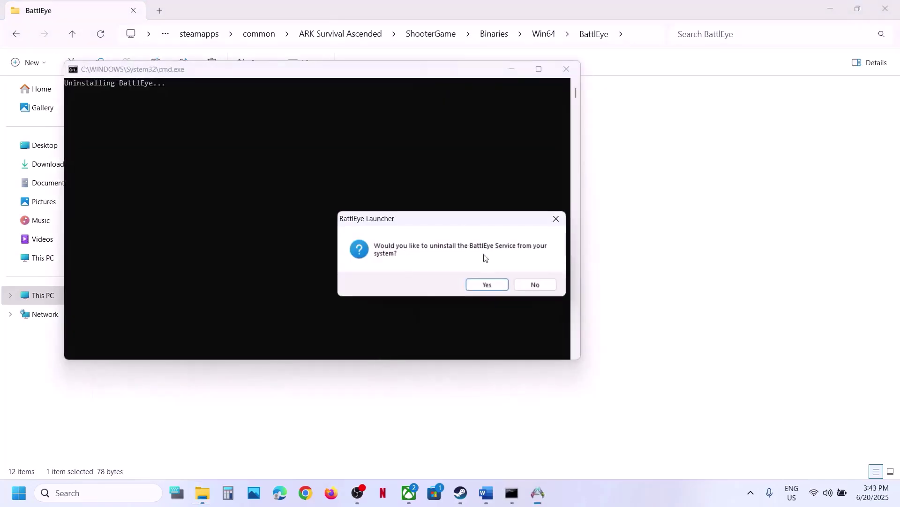
click(488, 285)
click(518, 287)
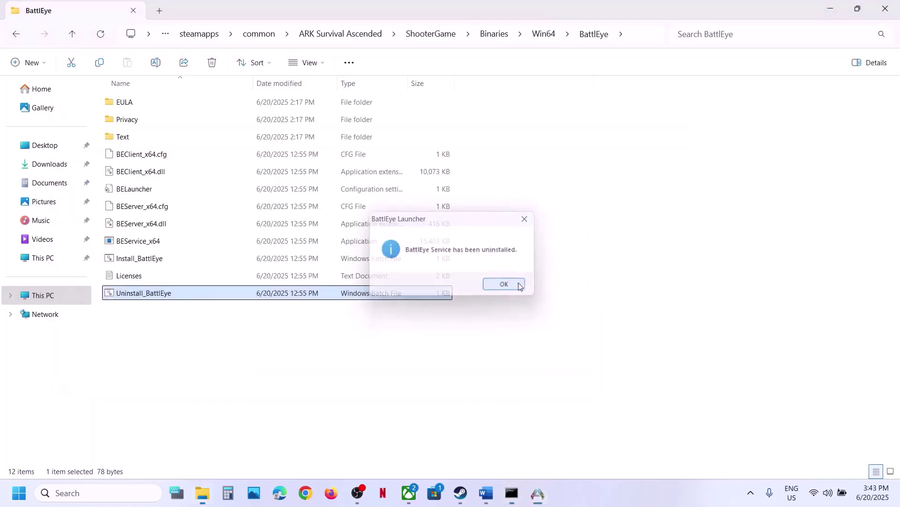
Switch to Steam and launch the game with the option Play ARK: Survival Ascended.
click(462, 493)
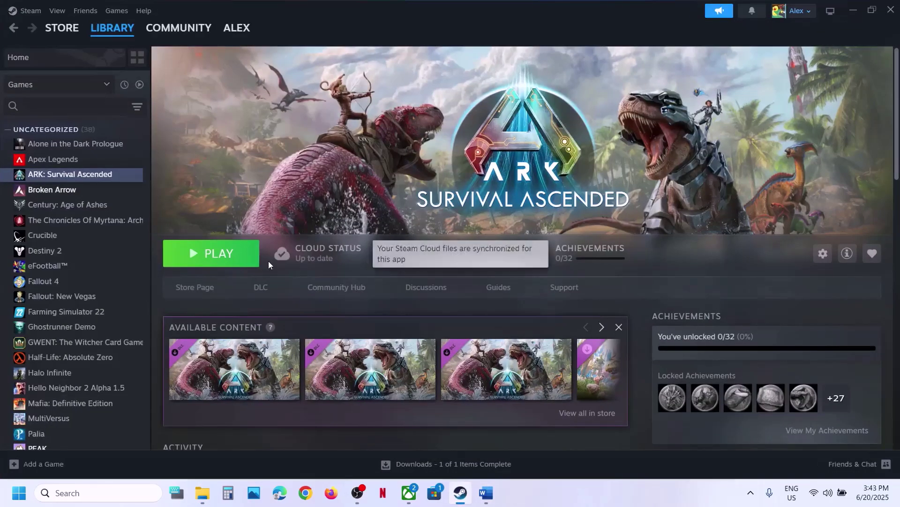
click(233, 261)
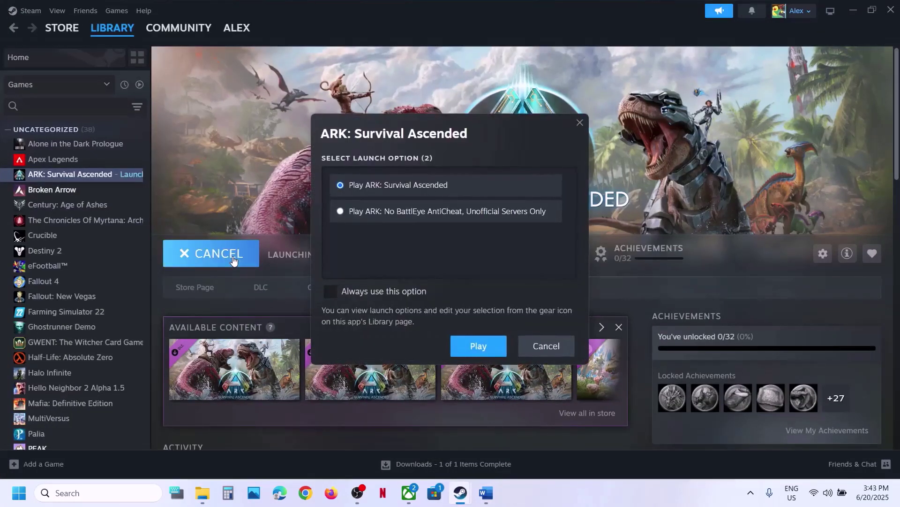
click(470, 343)
mouse_move(471, 345)
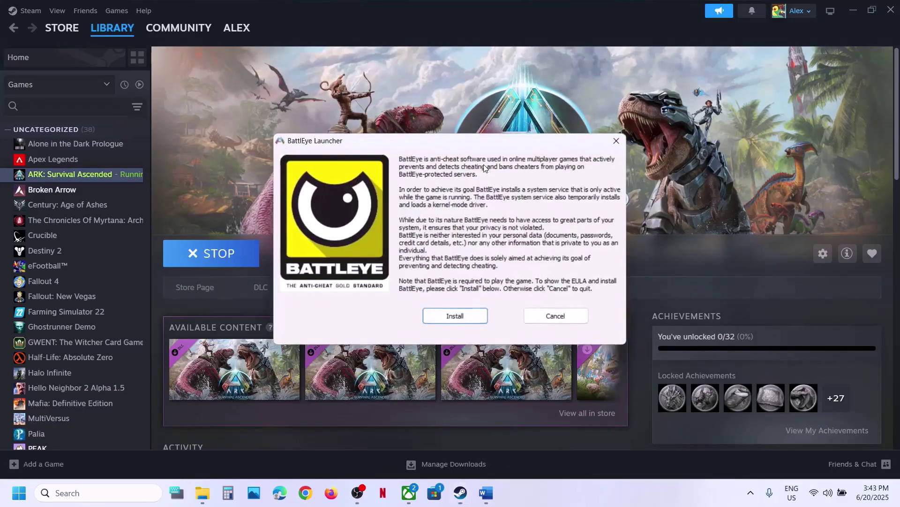
Install BattlEye from its launcher, accept the license and data processing notice, allow the changes, and check the installation progress.
click(461, 316)
click(462, 391)
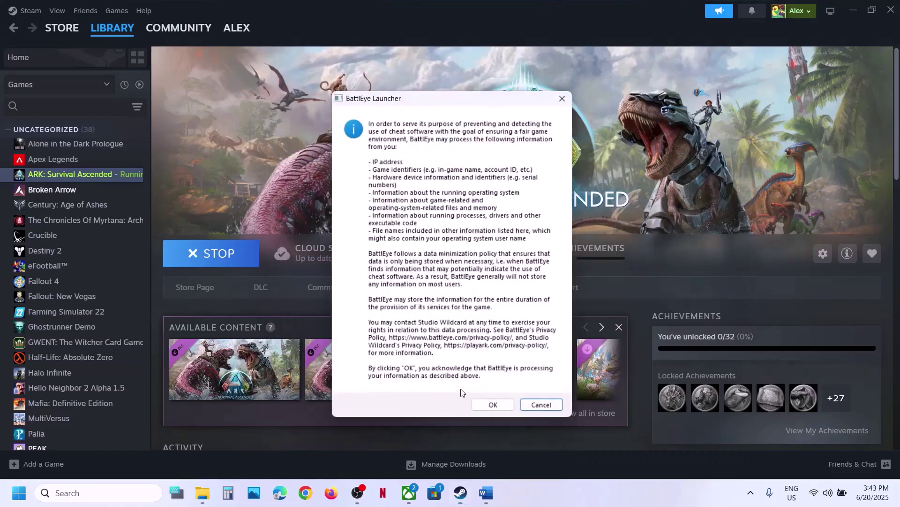
click(485, 405)
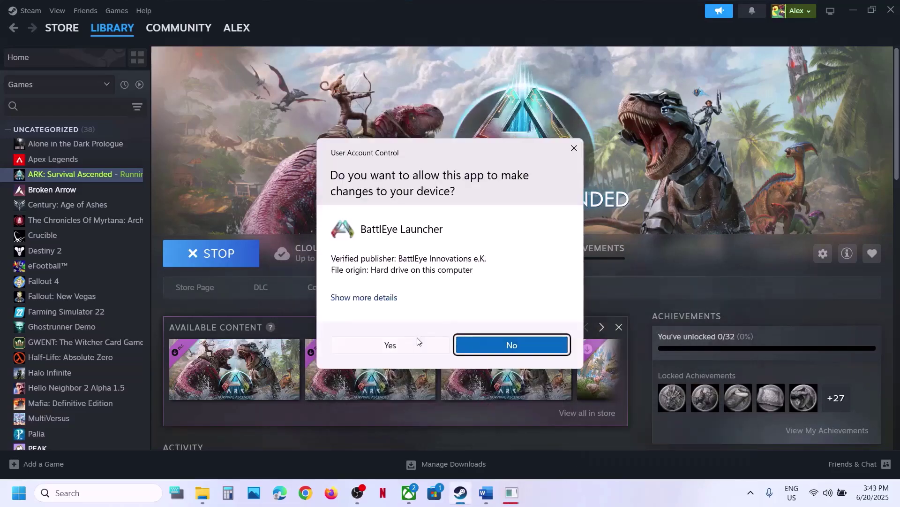
click(409, 346)
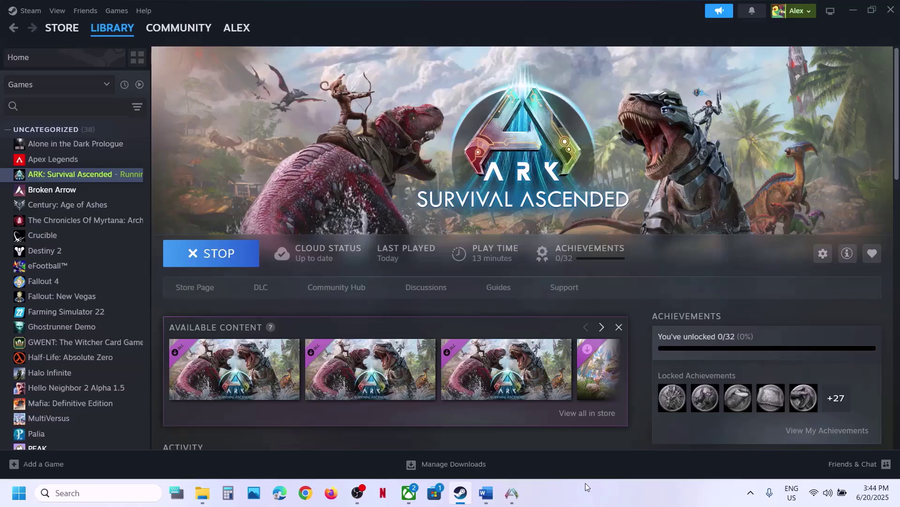
click(513, 496)
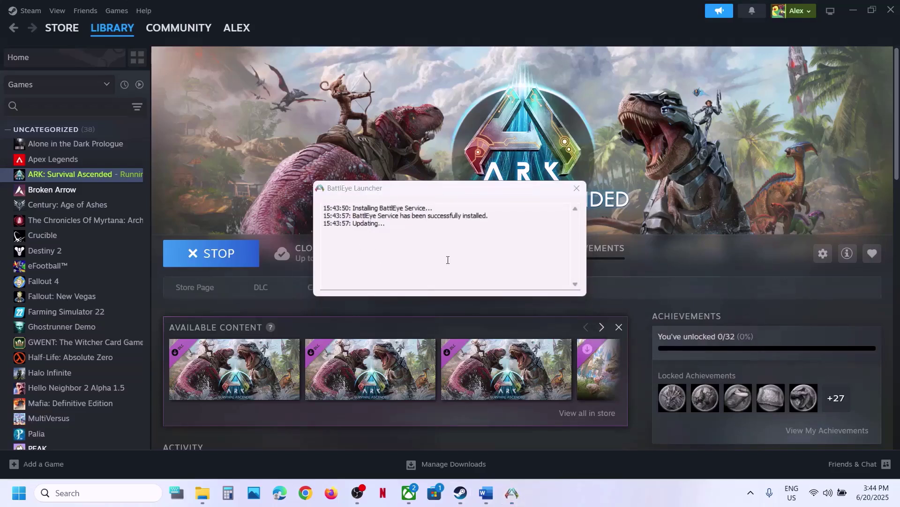
Read Step 4 in the Word document about running the game from its installation folder.
click(486, 493)
scroll(332, 280, down, 3)
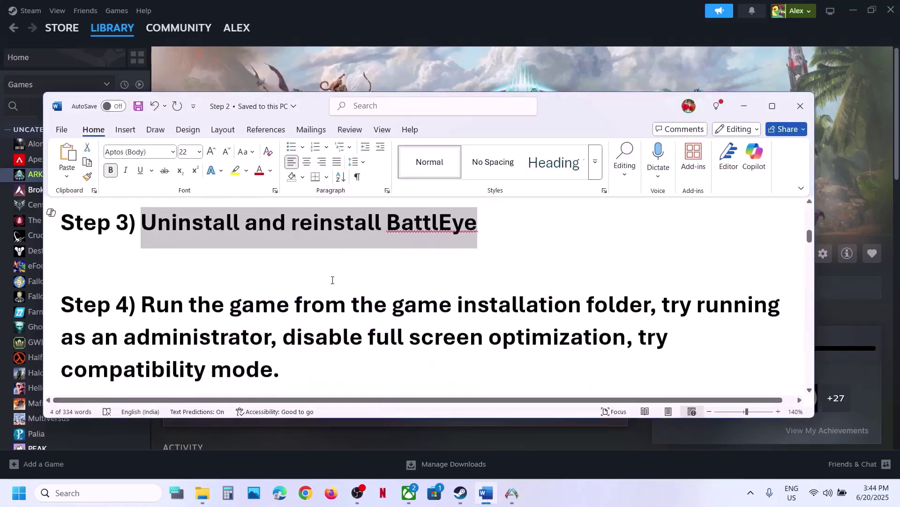
drag(142, 277, 616, 277)
click(616, 277)
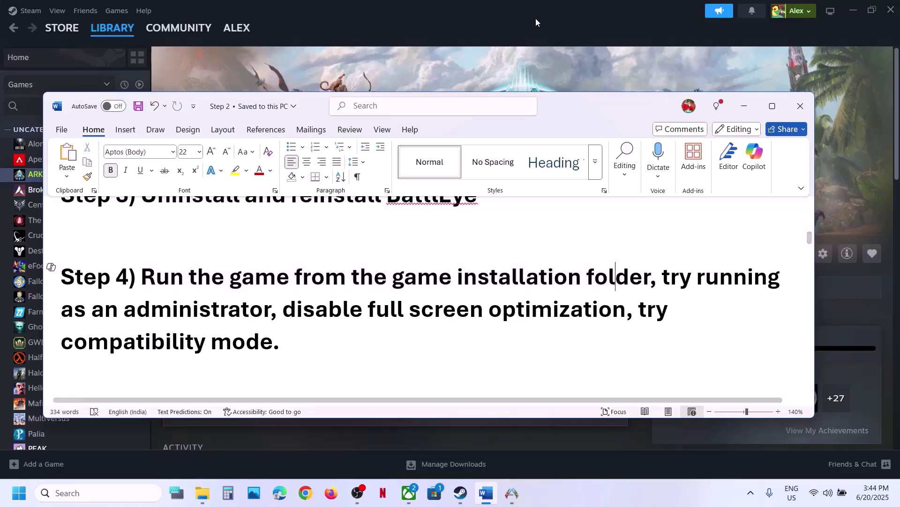
Return to Steam, stop the running ARK: Survival Ascended, and confirm.
click(519, 62)
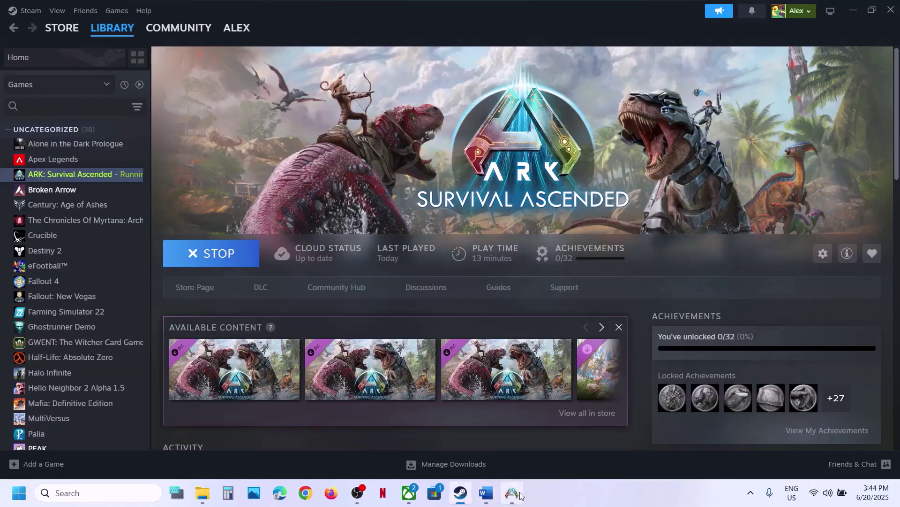
click(234, 263)
click(432, 269)
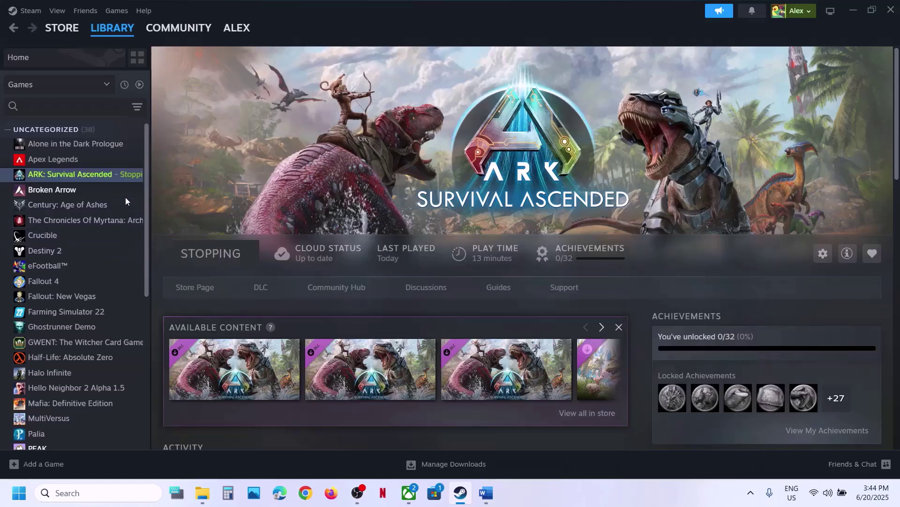
Browse the local files of ARK: Survival Ascended and look through the ShooterGame > Binaries > Win64 folder.
right_click(94, 176)
mouse_move(131, 228)
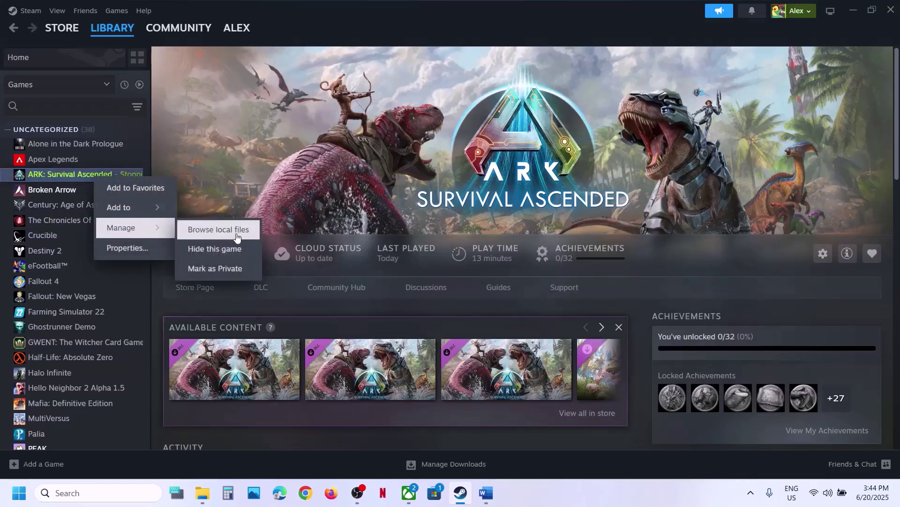
click(237, 232)
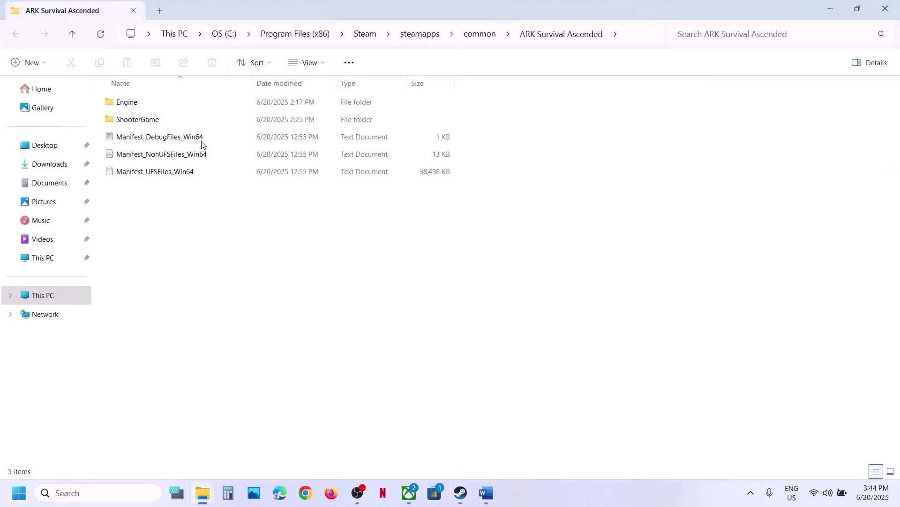
double_click(133, 121)
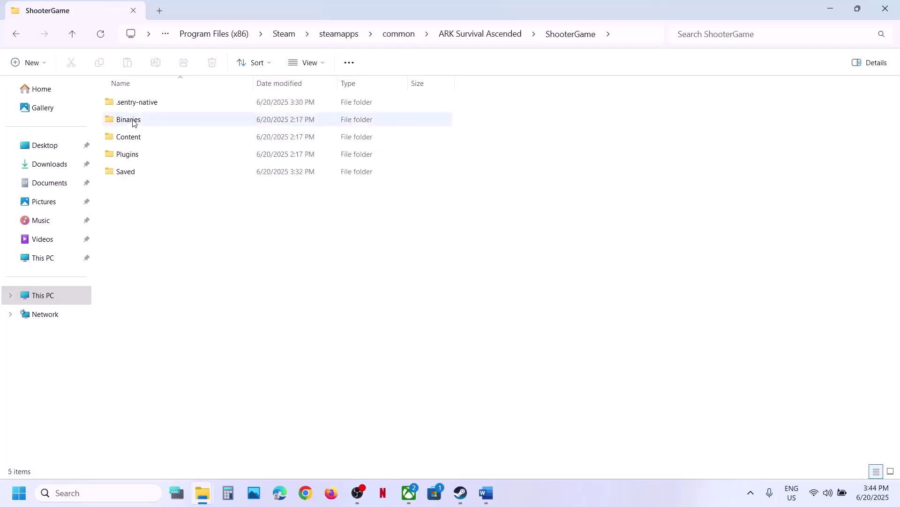
click(136, 119)
double_click(136, 119)
click(138, 105)
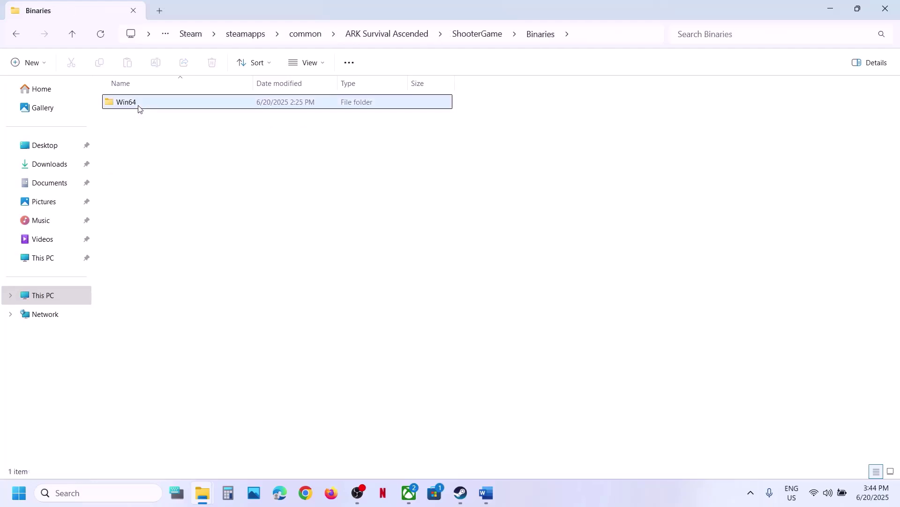
double_click(136, 103)
scroll(190, 205, down, 3)
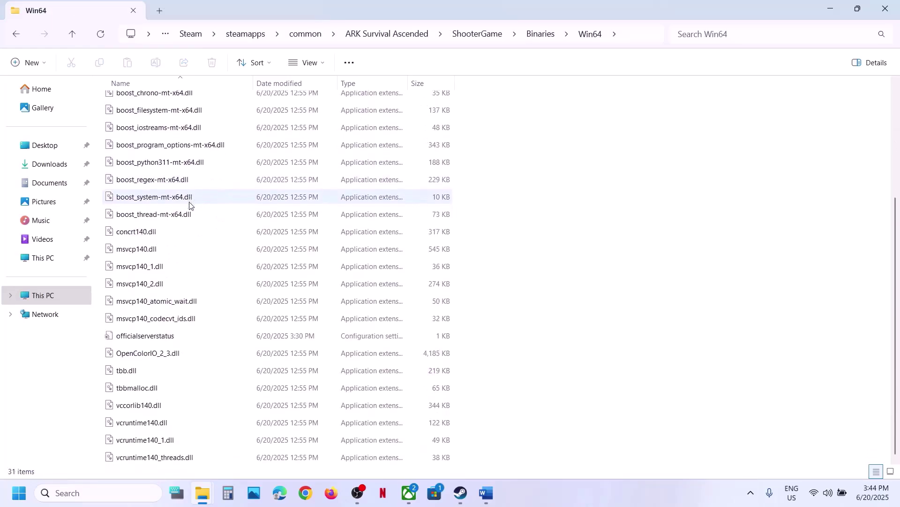
Look through the Win64 folder for the game's executables and check the contents of its ShooterGame subfolder.
scroll(189, 205, up, 3)
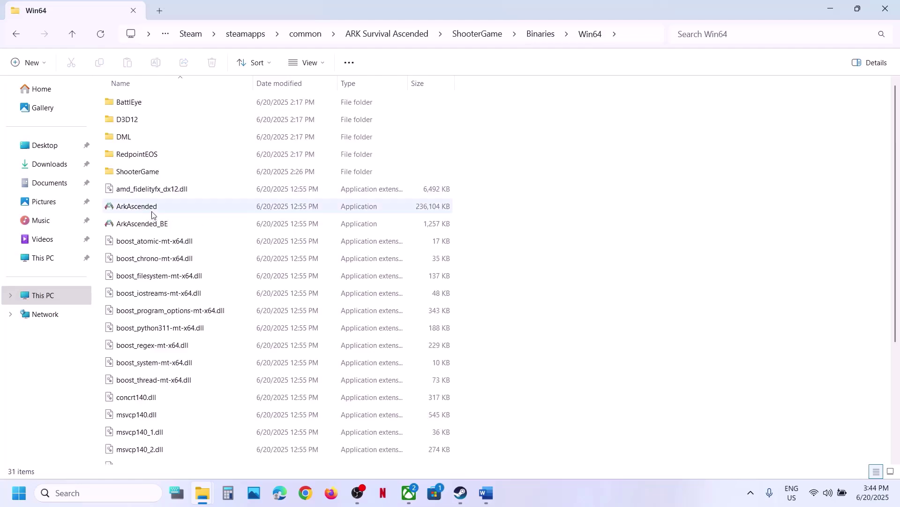
click(153, 211)
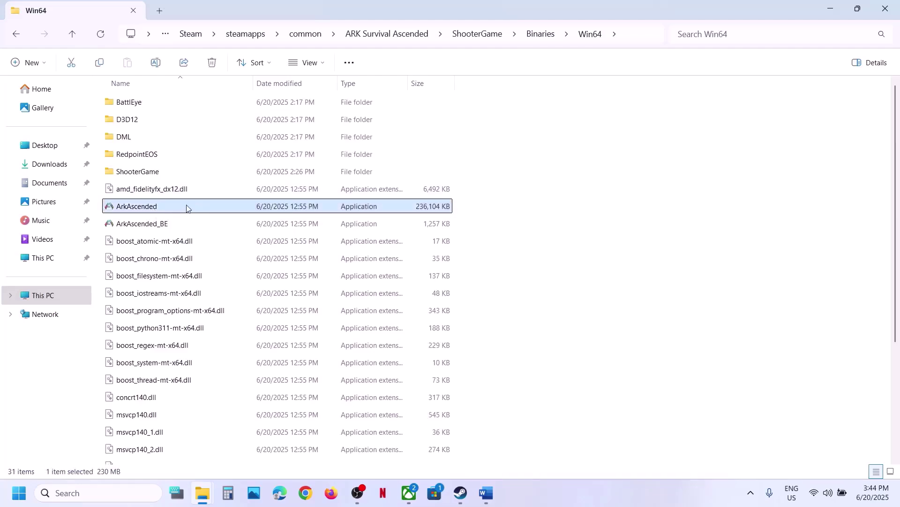
click(138, 176)
double_click(138, 176)
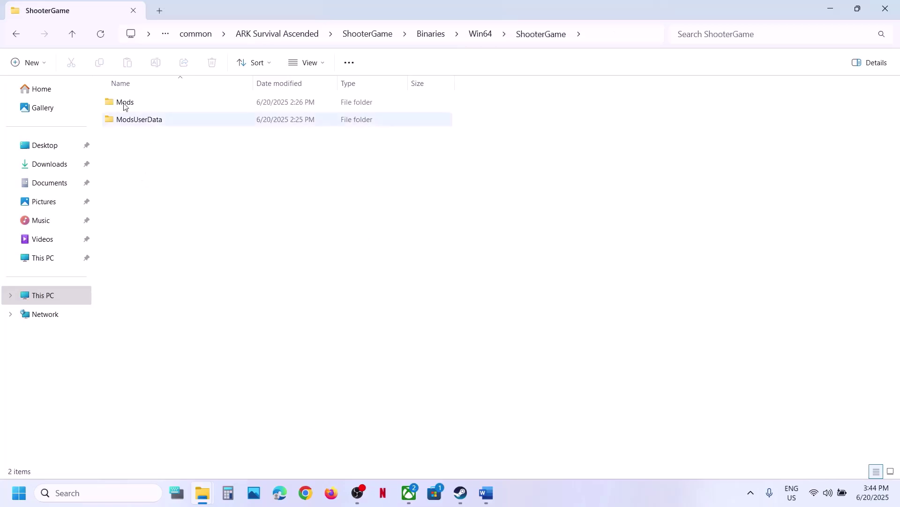
click(73, 40)
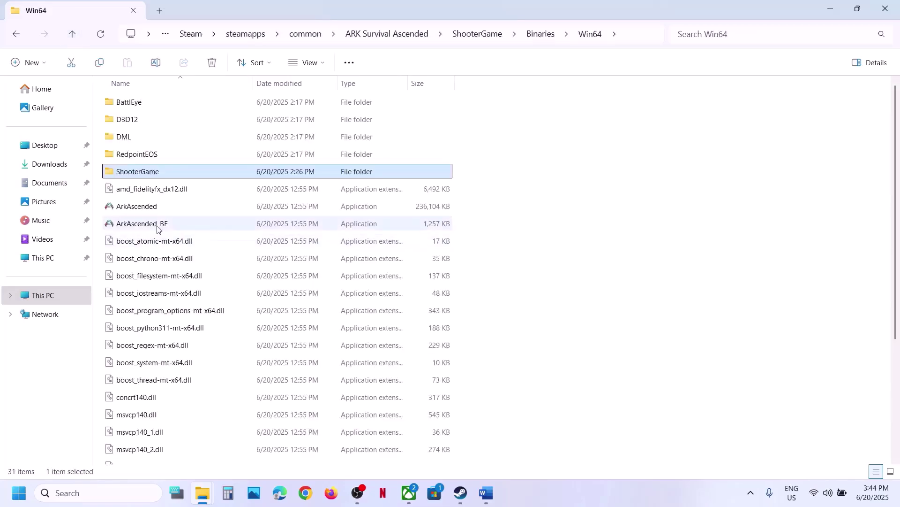
mouse_move(155, 227)
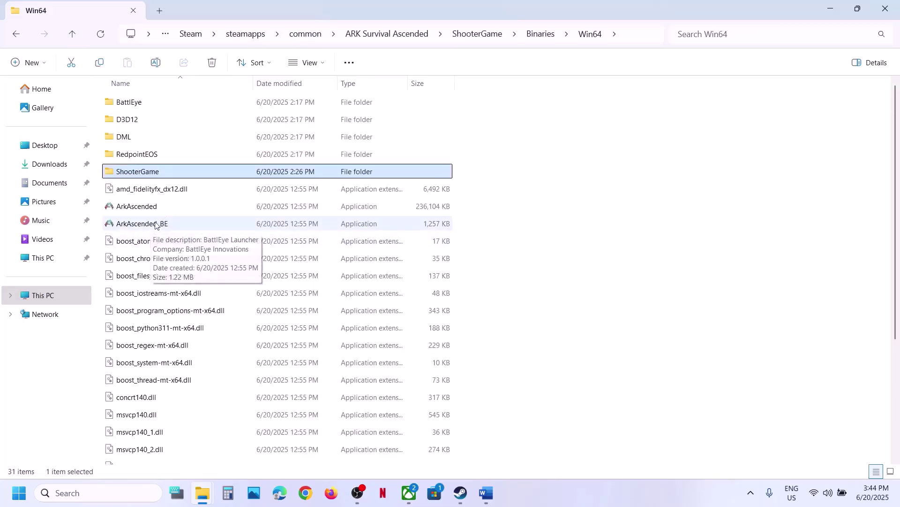
Set the ArkAscended application to run as an administrator in its compatibility properties and apply the change.
click(151, 213)
right_click(151, 213)
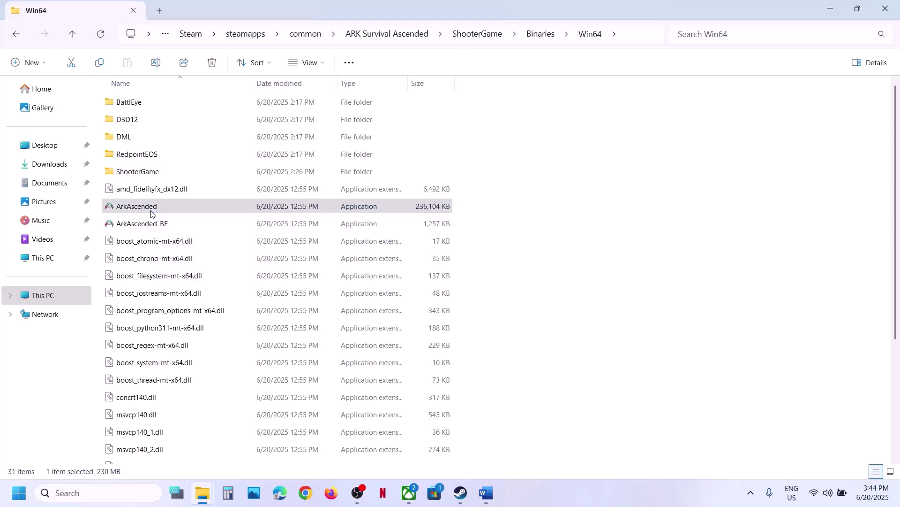
click(202, 372)
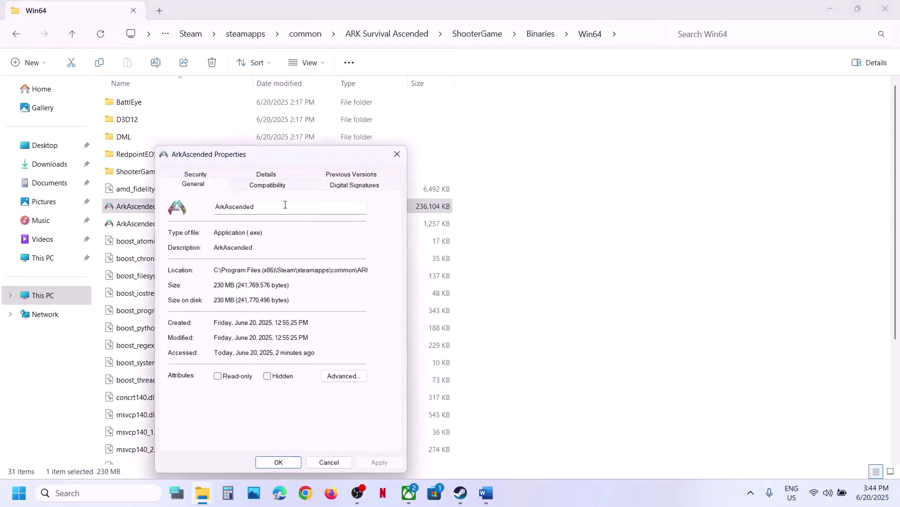
click(265, 187)
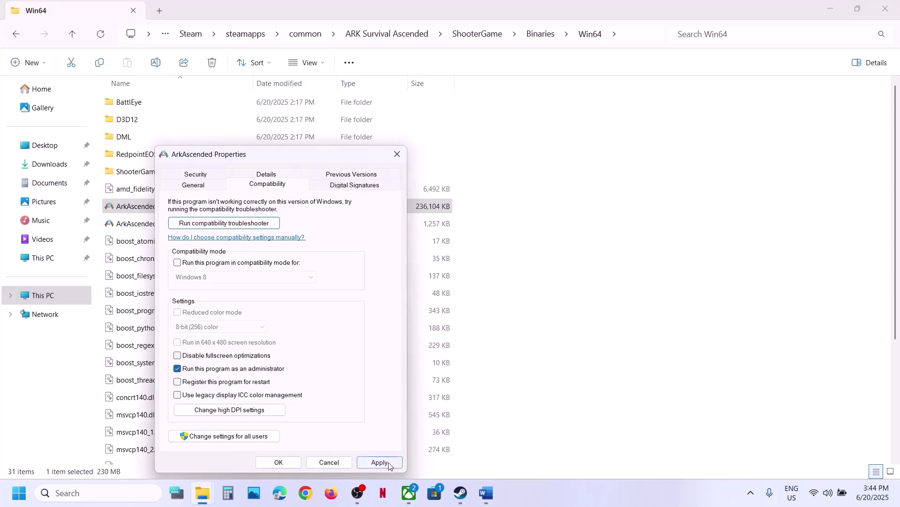
click(282, 463)
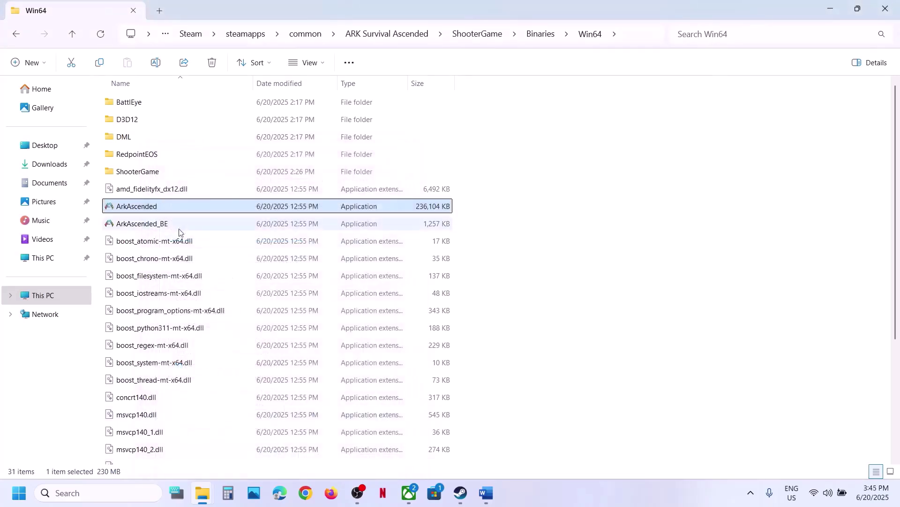
Enable compatibility mode for Windows 8 in the ArkAscended application's properties and apply it.
right_click(155, 209)
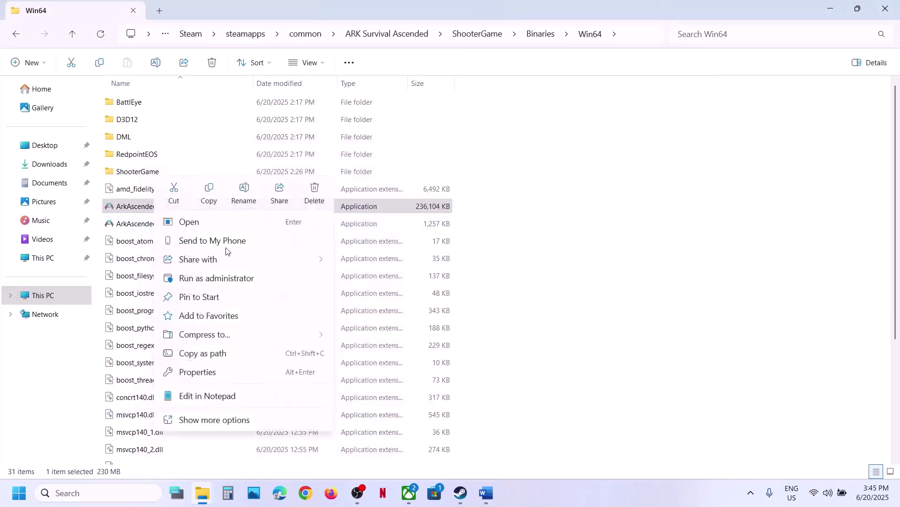
click(196, 373)
click(276, 187)
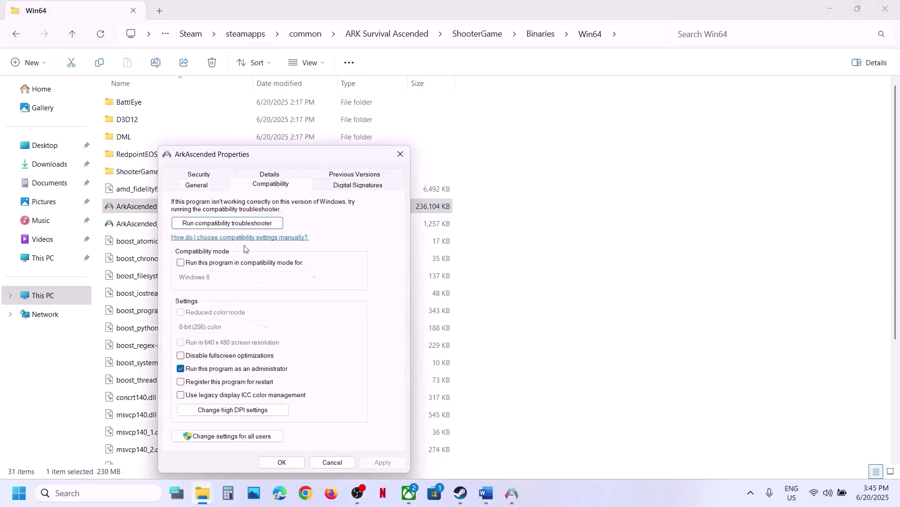
click(180, 263)
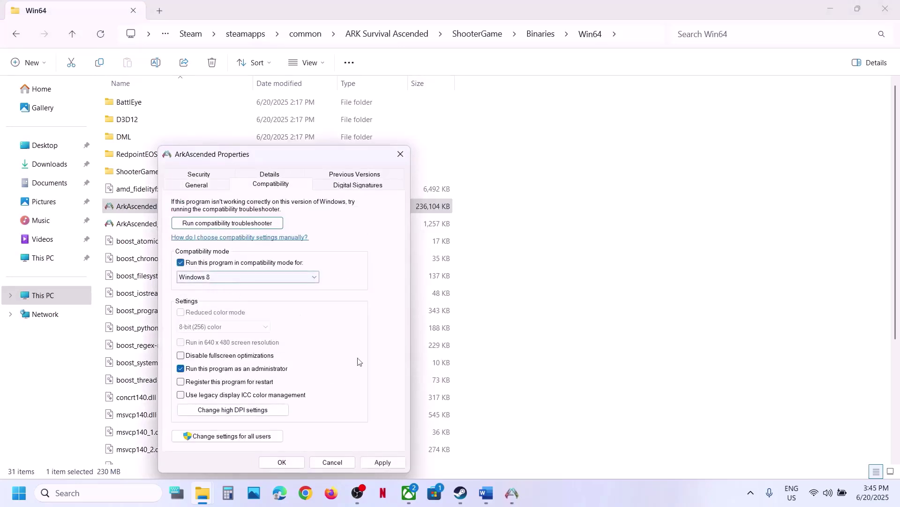
click(375, 461)
click(282, 461)
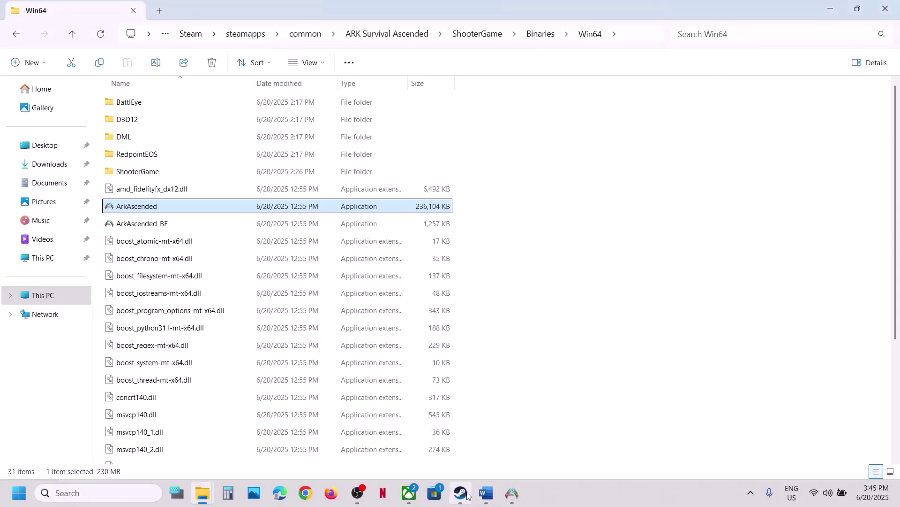
Switch to Steam, end the ArkAscended process with Task Manager, and close Task Manager.
click(462, 493)
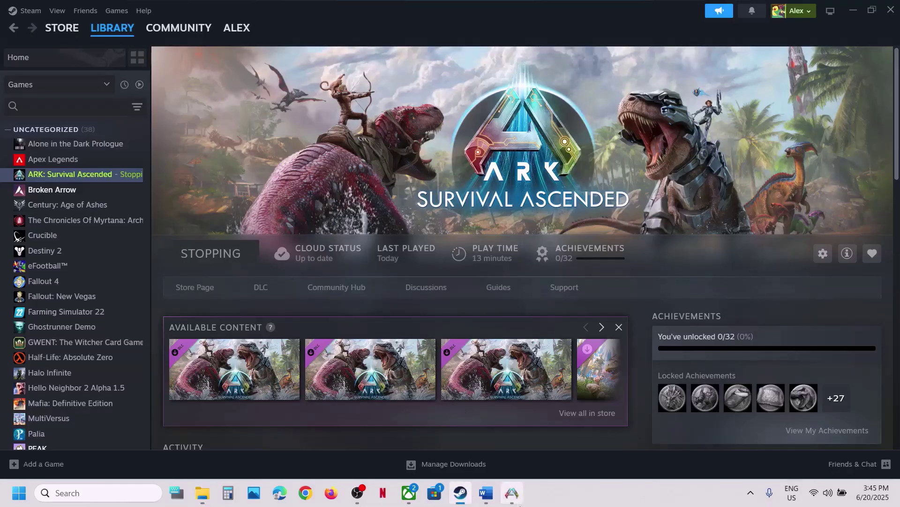
right_click(551, 500)
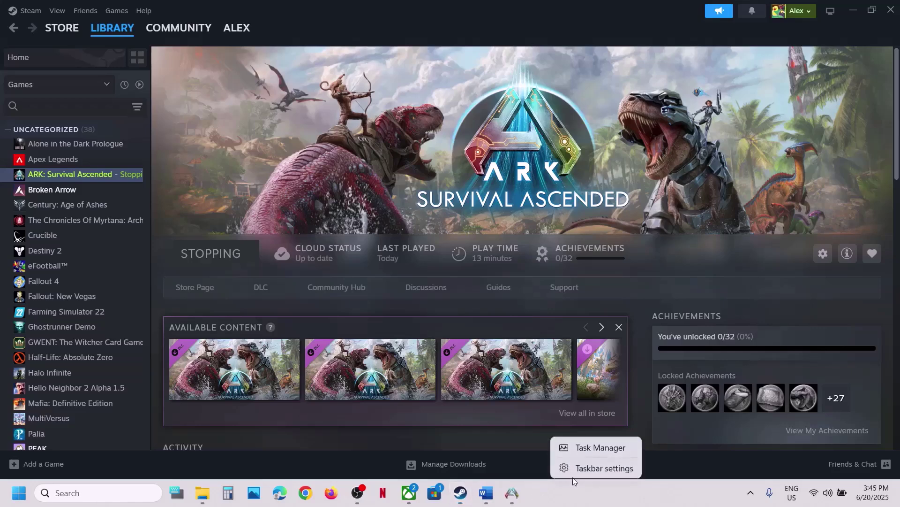
click(583, 450)
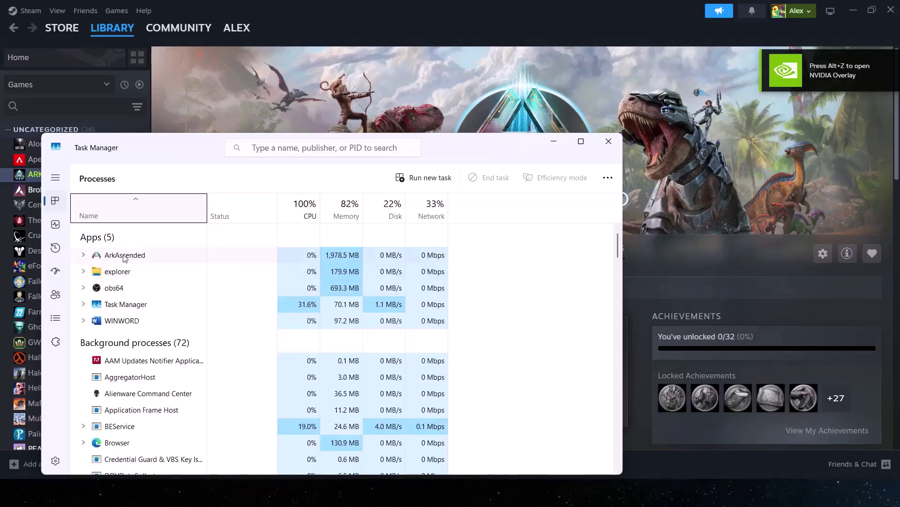
click(125, 256)
right_click(148, 258)
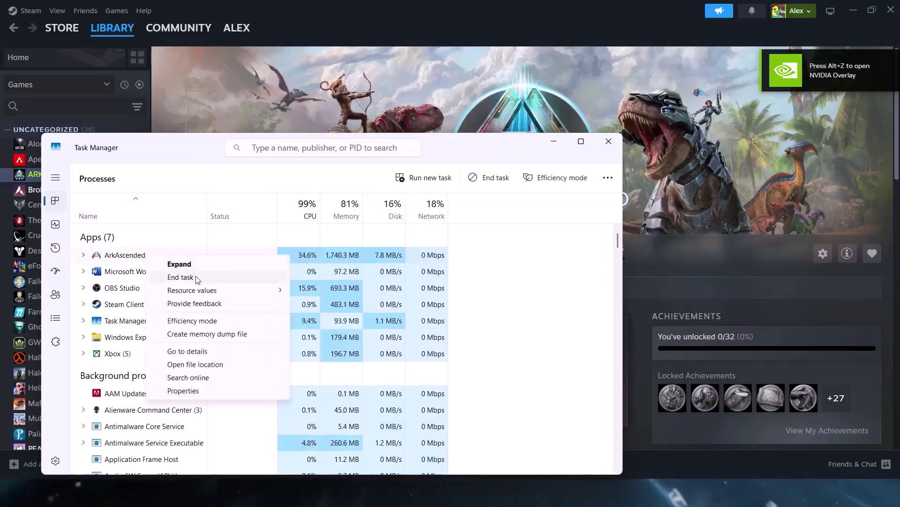
click(192, 277)
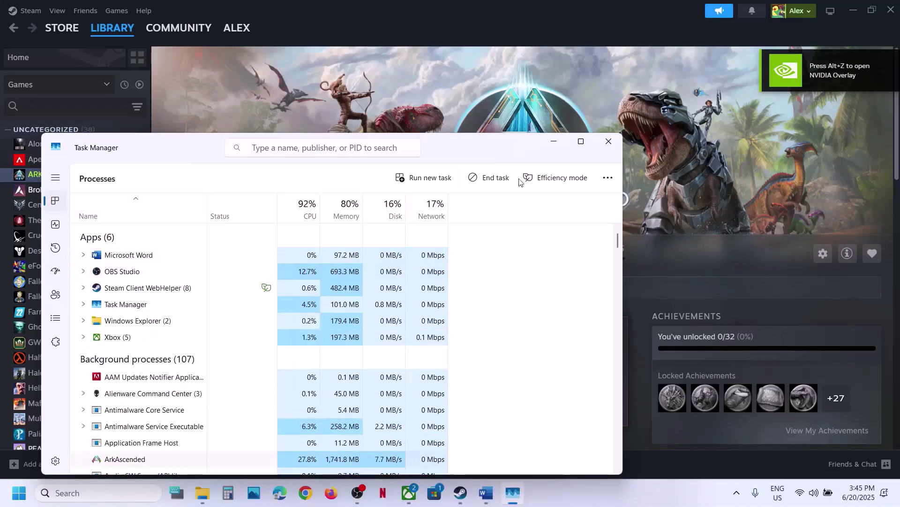
click(619, 138)
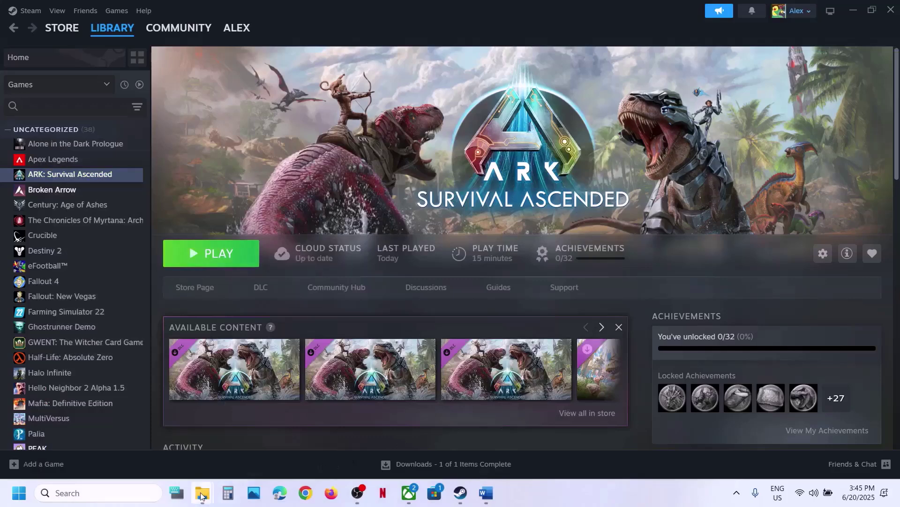
Return to the Win64 folder in File Explorer and set ArkAscended to Windows 7 compatibility mode with fullscreen optimizations disabled.
mouse_move(203, 493)
click(278, 425)
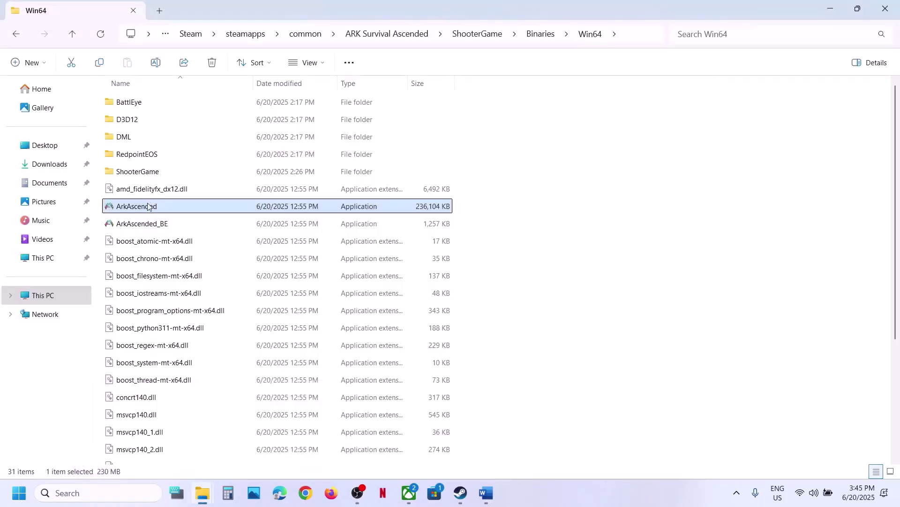
right_click(148, 206)
click(200, 371)
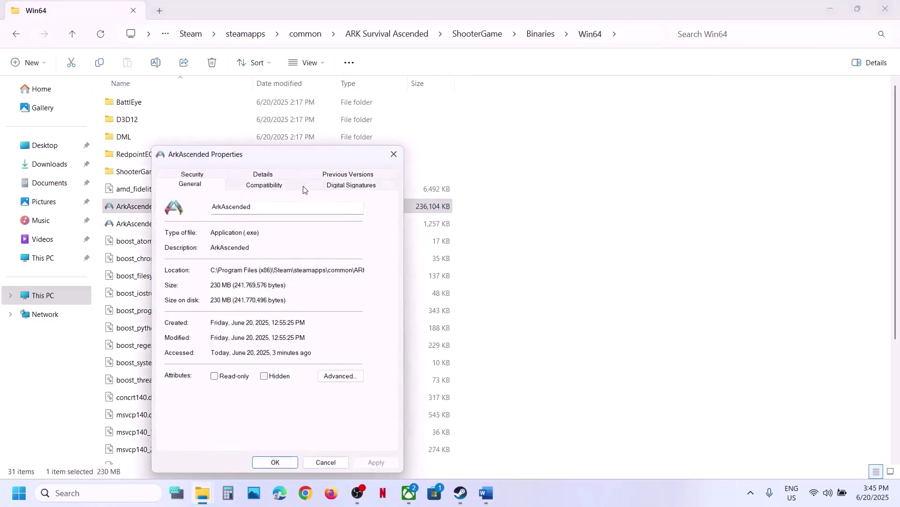
click(279, 188)
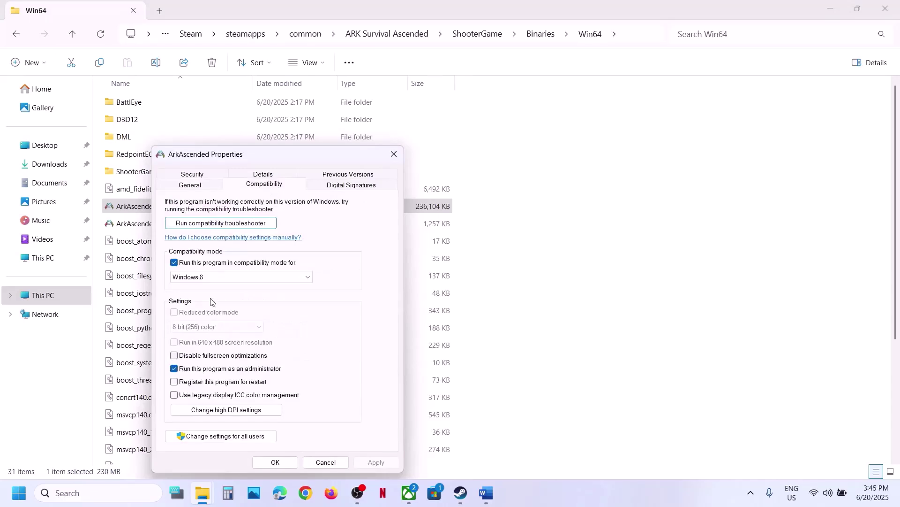
click(206, 276)
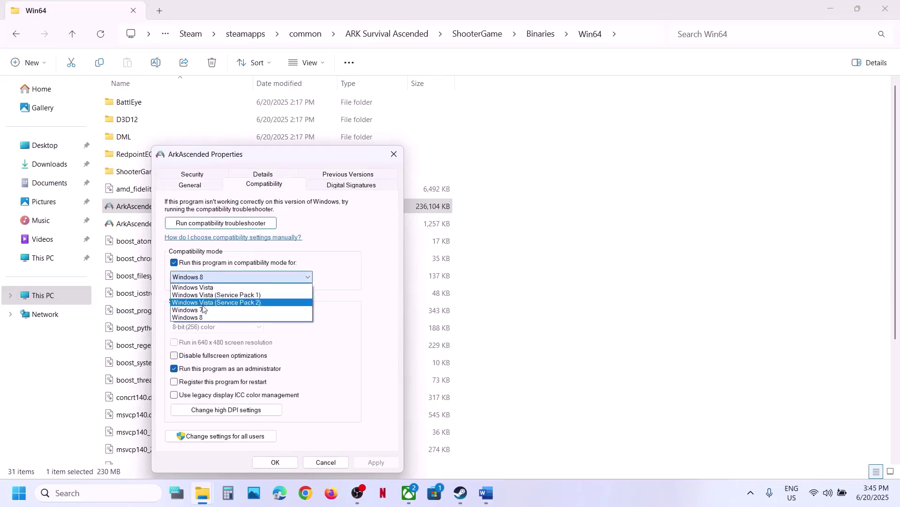
click(205, 303)
click(229, 278)
click(219, 310)
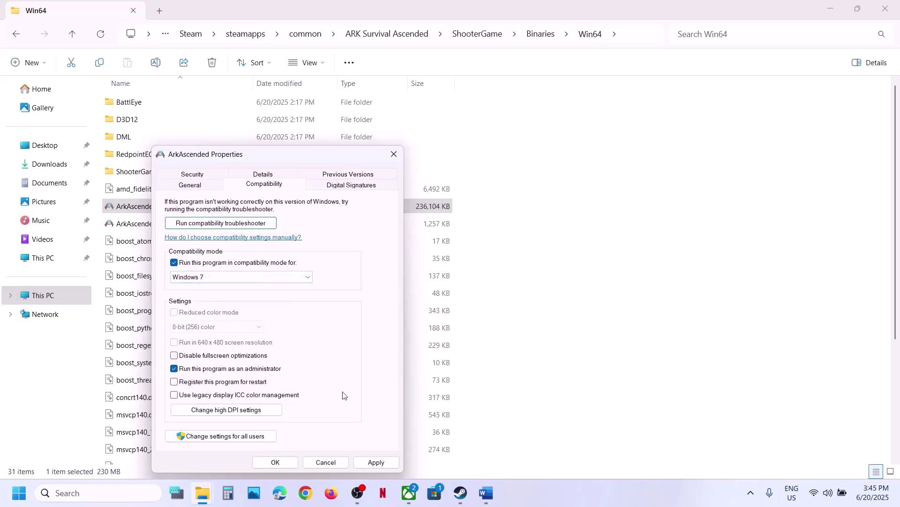
click(375, 462)
click(374, 462)
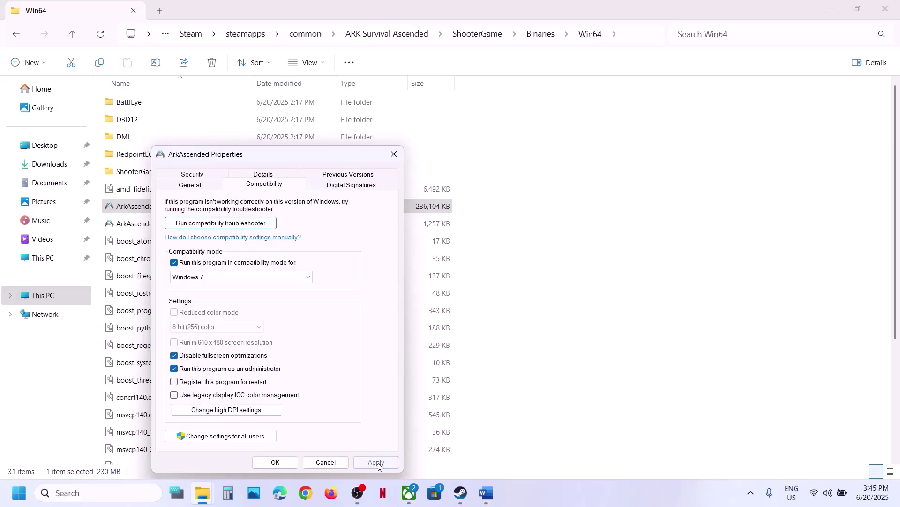
click(275, 462)
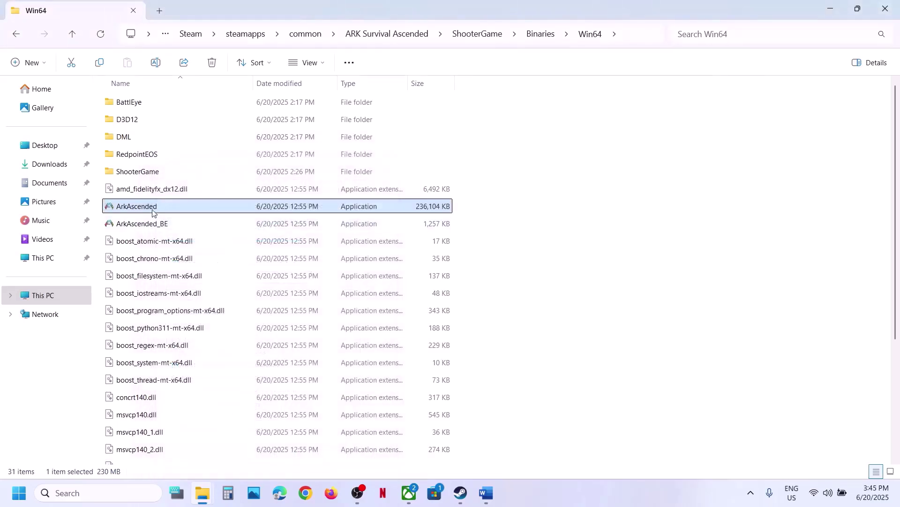
Turn off compatibility mode and the Disable fullscreen optimizations option for ArkAscended, and apply the changes.
right_click(151, 211)
click(201, 371)
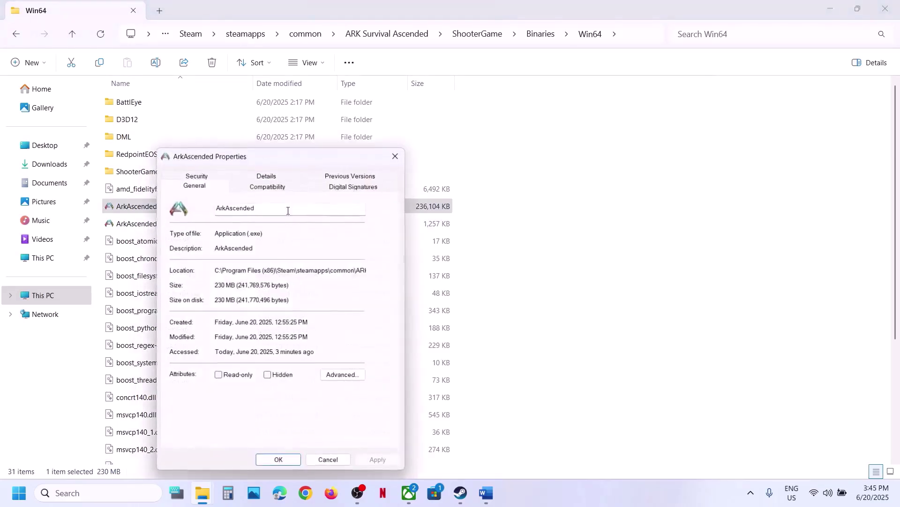
click(267, 186)
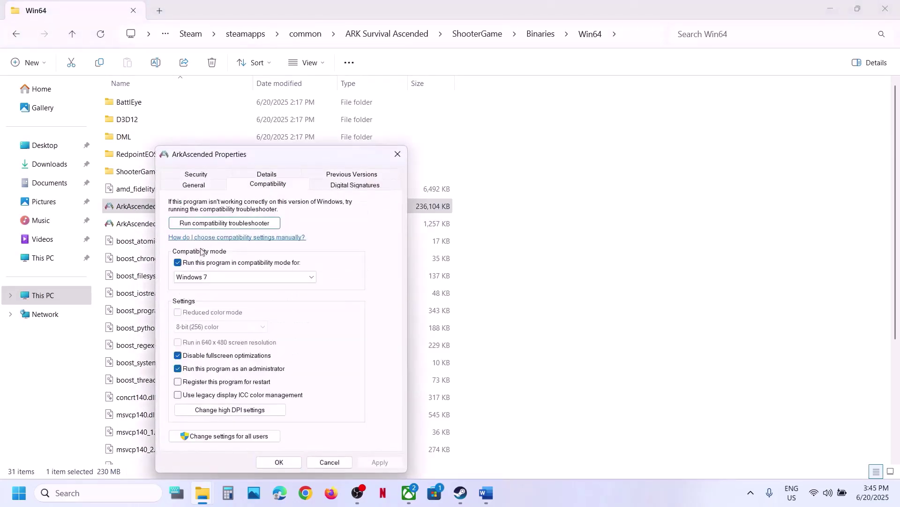
click(178, 263)
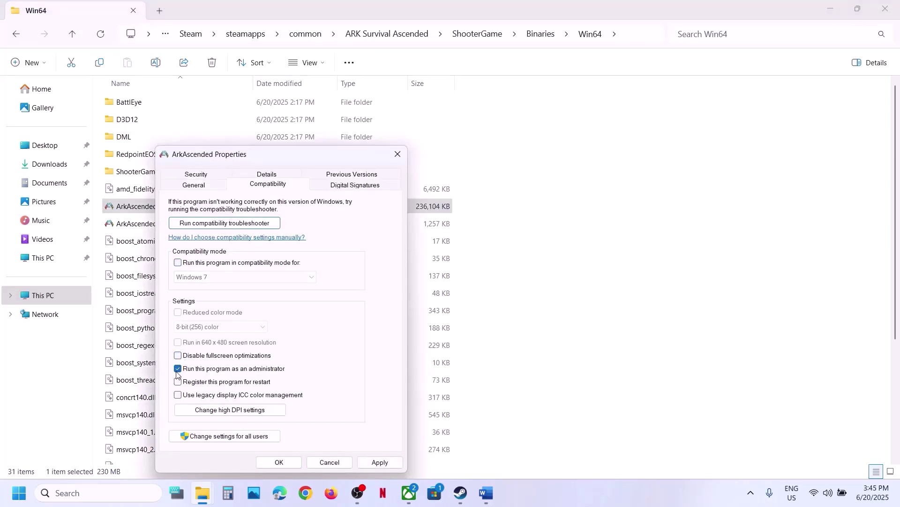
click(379, 462)
click(279, 462)
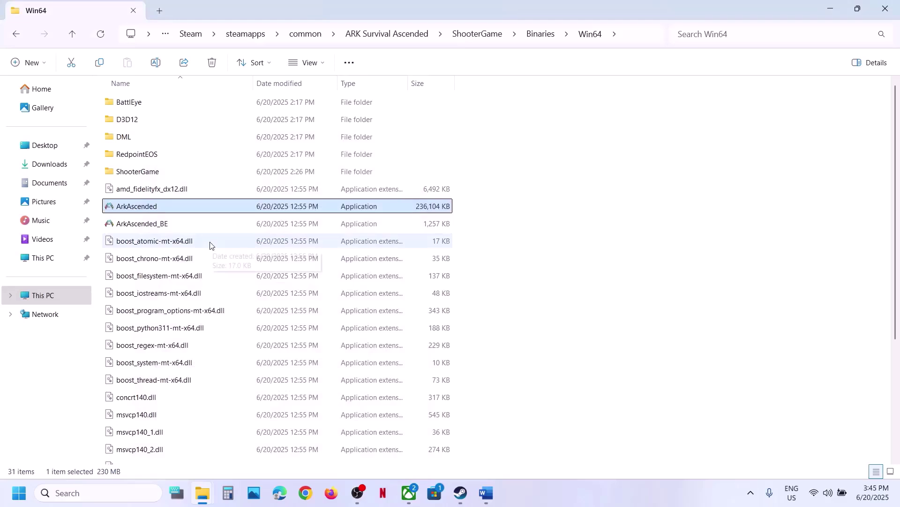
Run BEService_x64 from the BattlEye folder as administrator and allow it to make changes to the device.
click(155, 230)
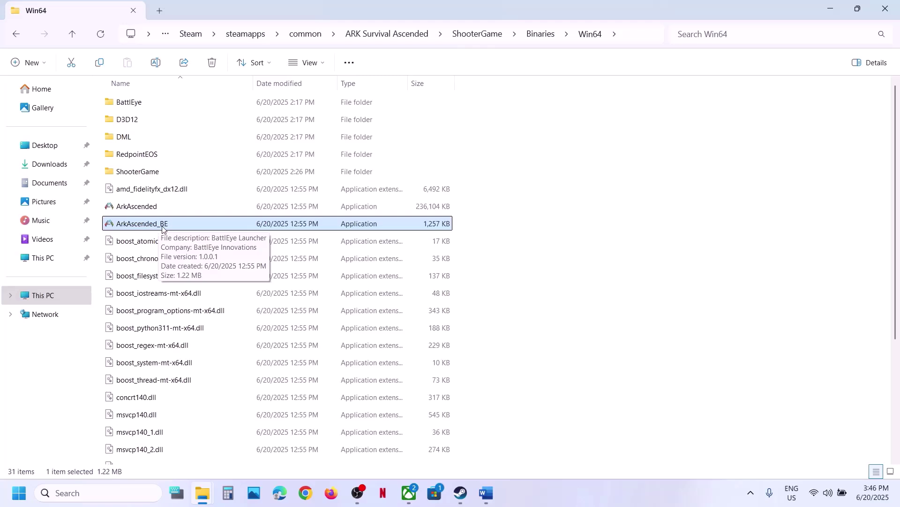
double_click(132, 107)
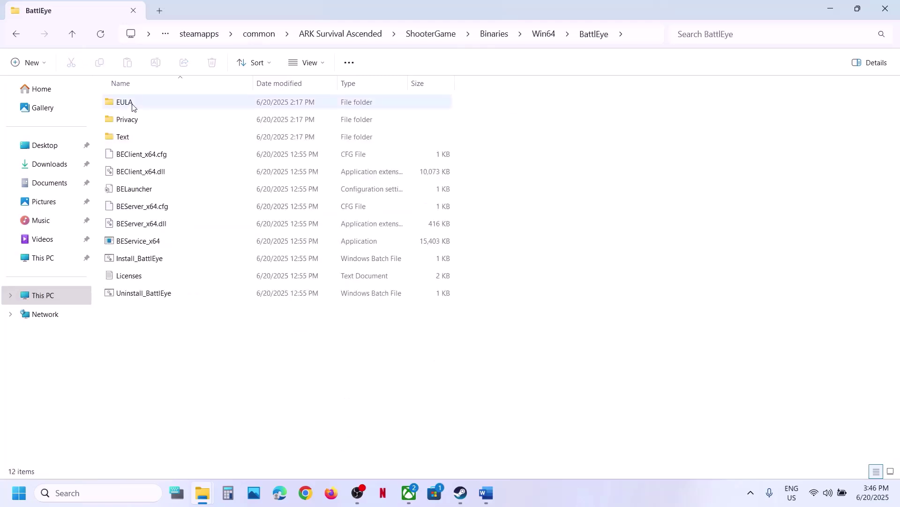
click(147, 241)
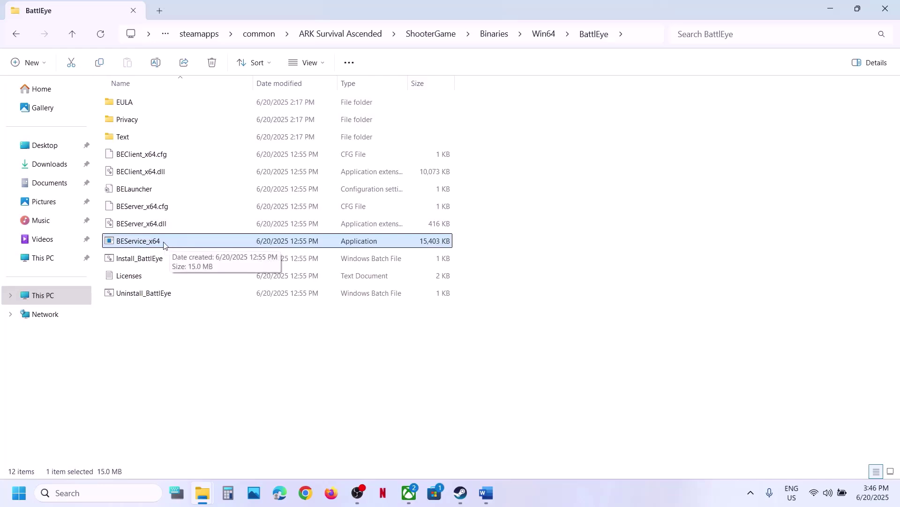
right_click(165, 243)
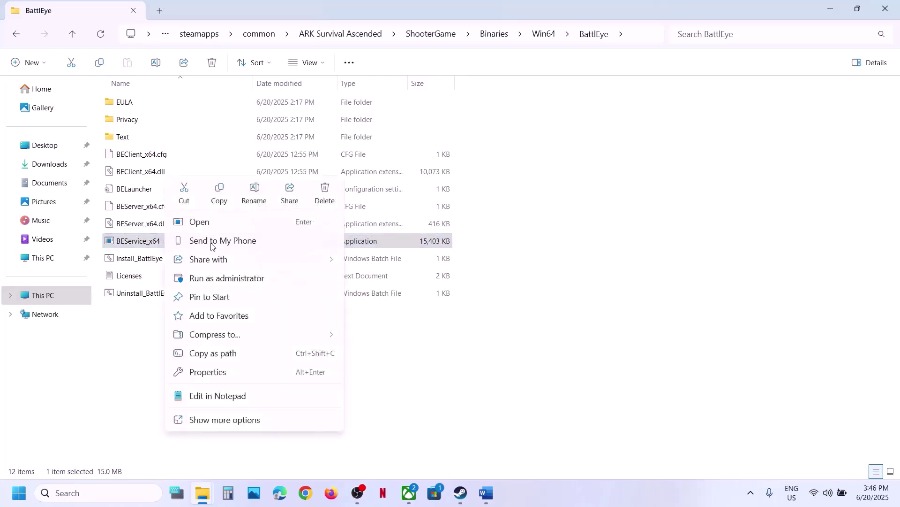
click(236, 278)
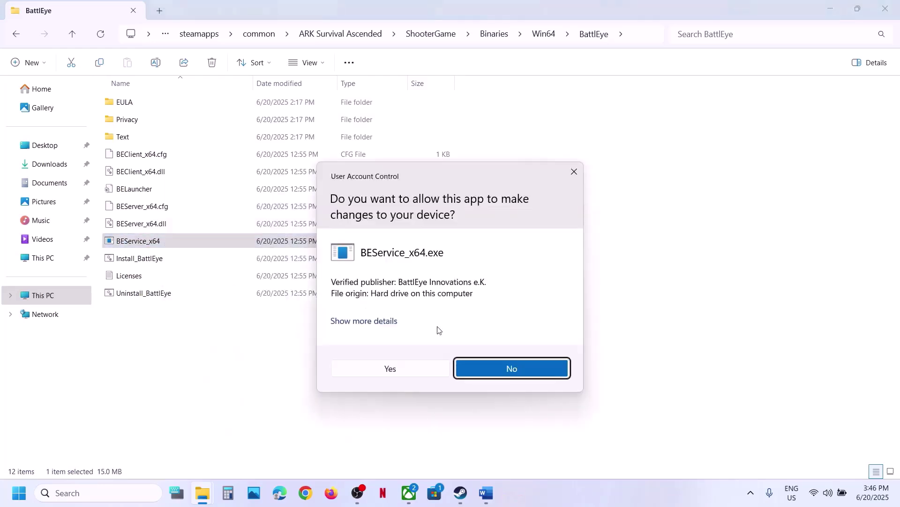
click(409, 373)
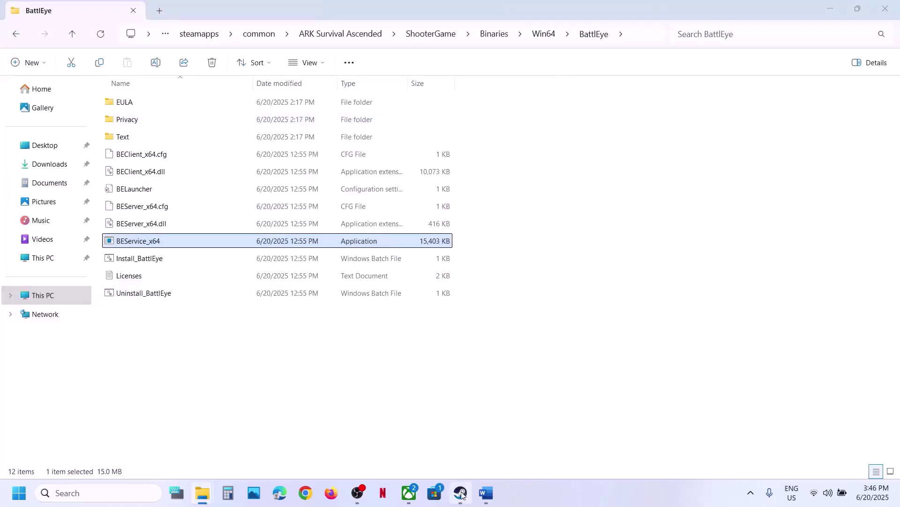
Switch to Steam and to the Word guide, and read Step 5 on allowing the game through antivirus and Windows Security.
click(461, 494)
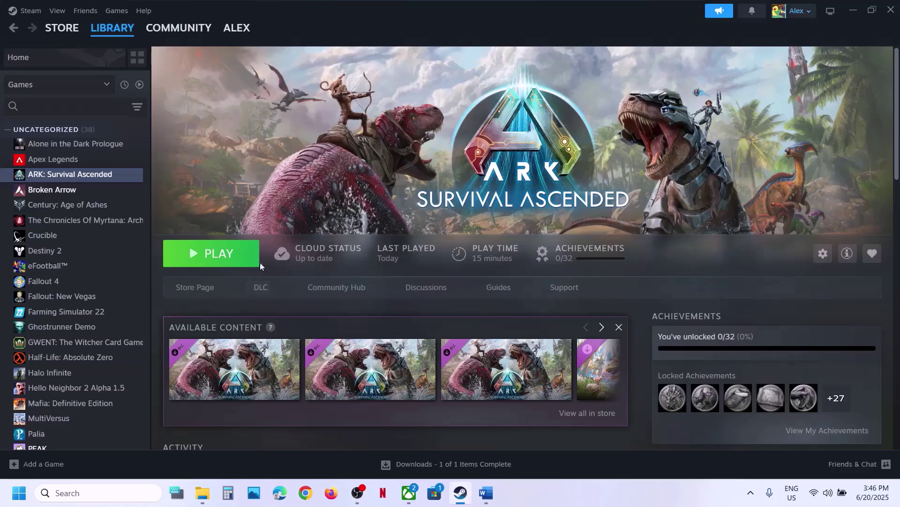
click(487, 494)
scroll(338, 337, down, 4)
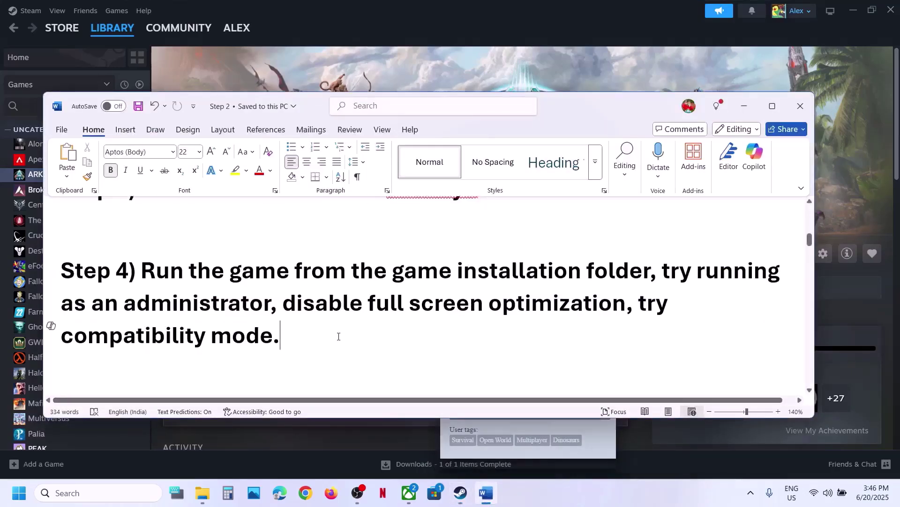
drag(185, 307, 690, 330)
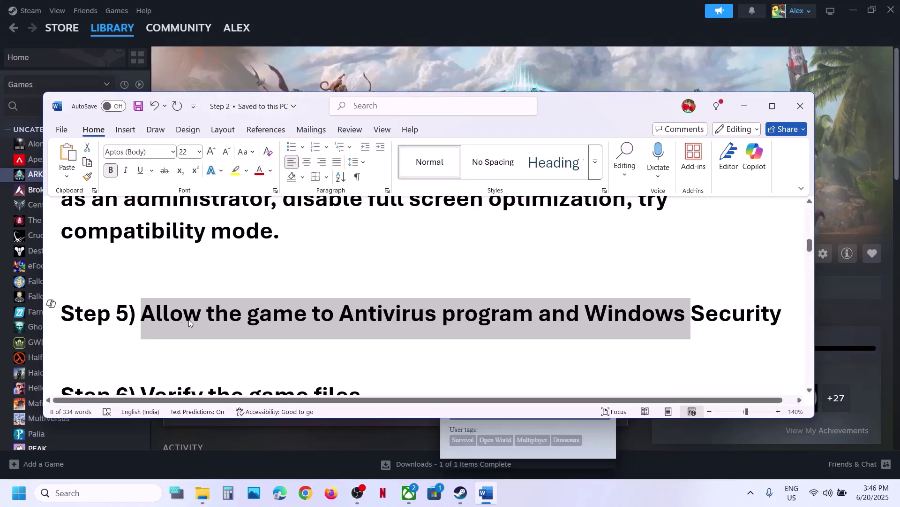
click(159, 323)
drag(149, 320, 782, 314)
click(583, 318)
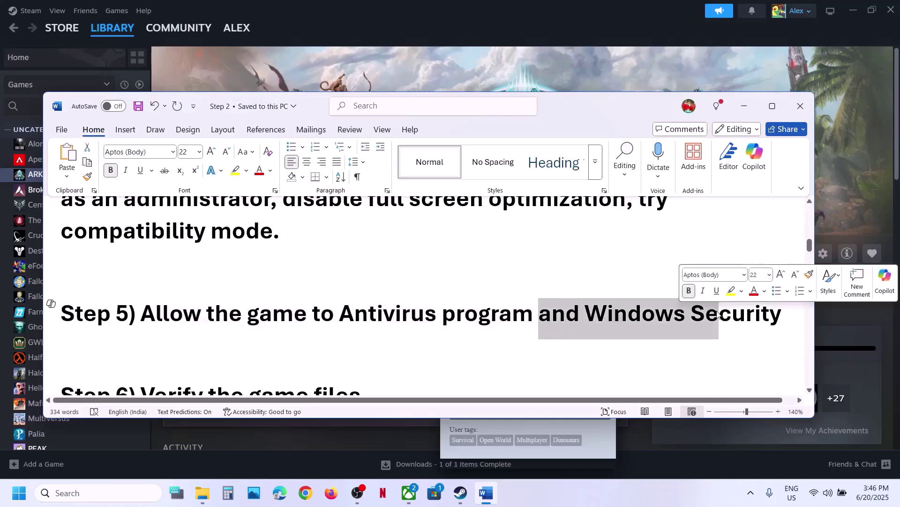
click(498, 45)
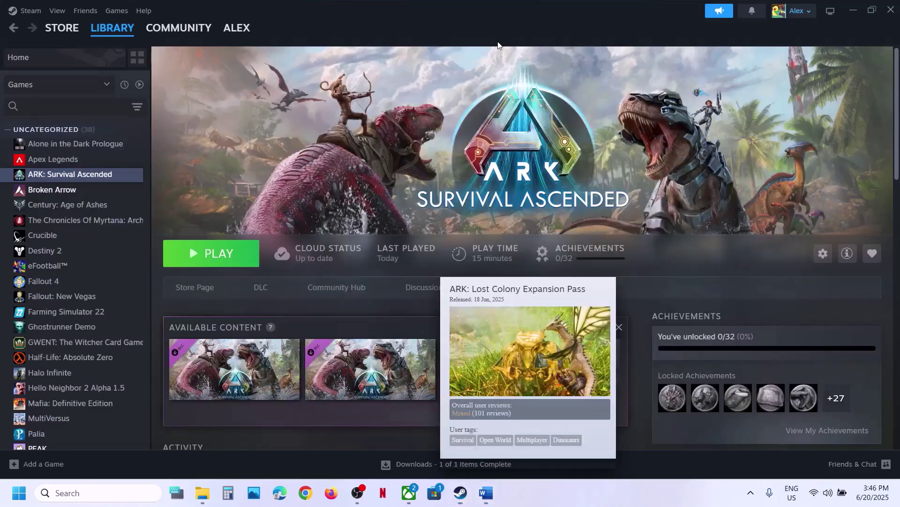
Switch to Windows Settings and open Virus & threat protection in Windows Security.
key(super+i)
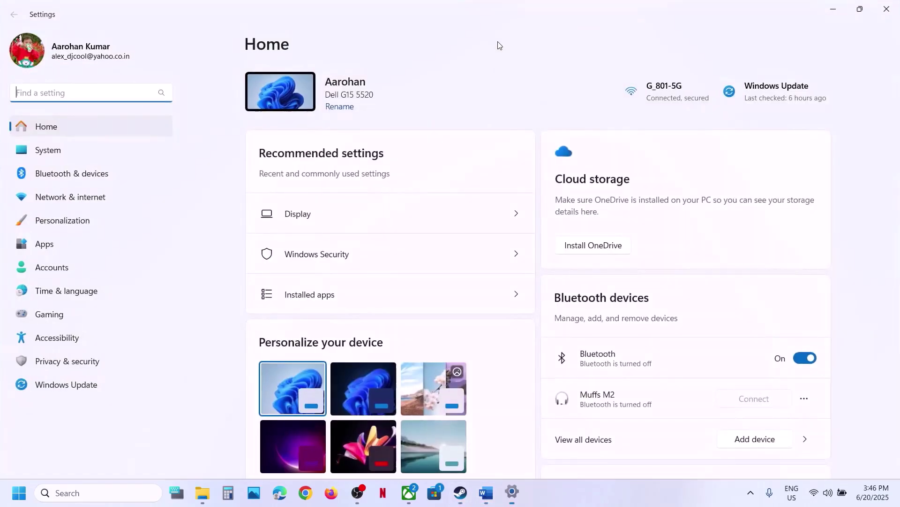
click(93, 362)
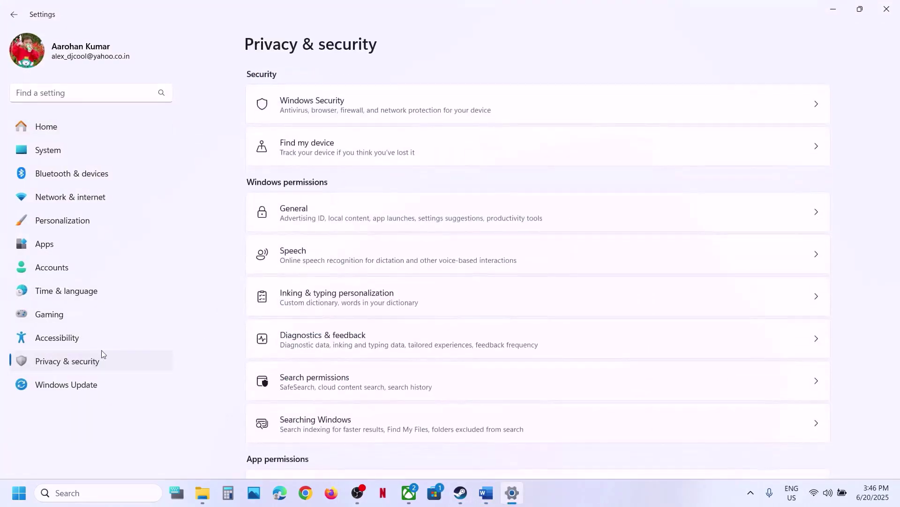
click(328, 103)
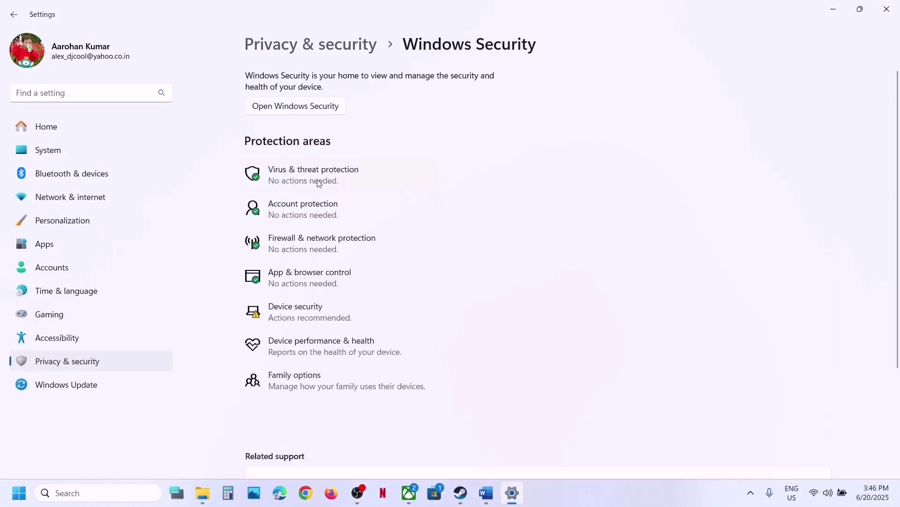
click(317, 181)
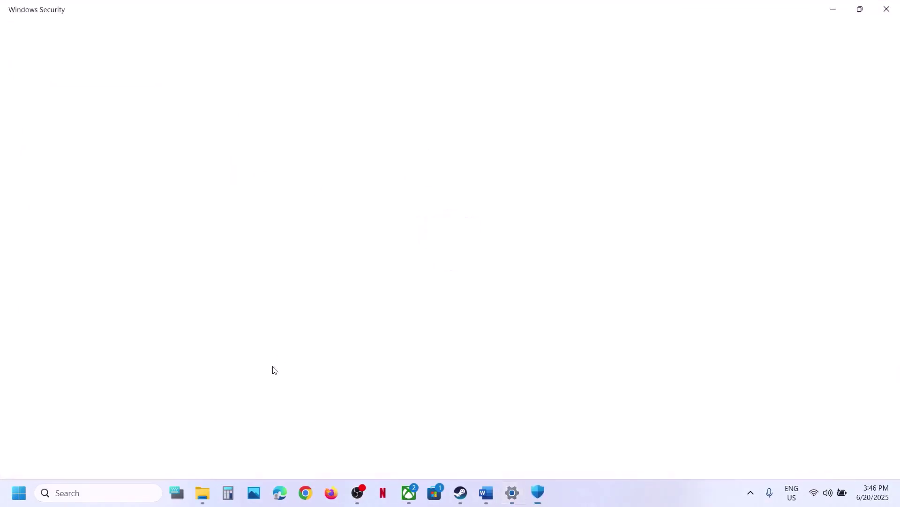
Open the apps allowed through Controlled folder access under Ransomware protection and grant the permission request.
scroll(274, 367, down, 3)
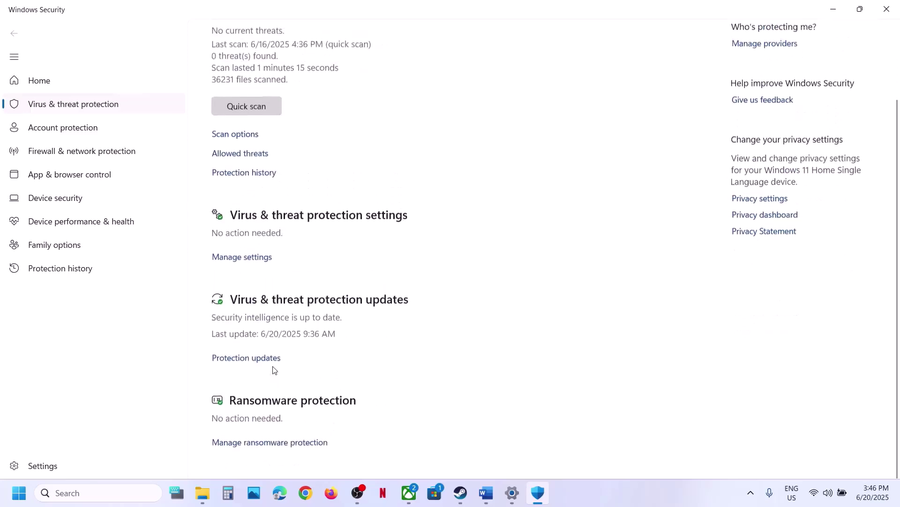
click(301, 444)
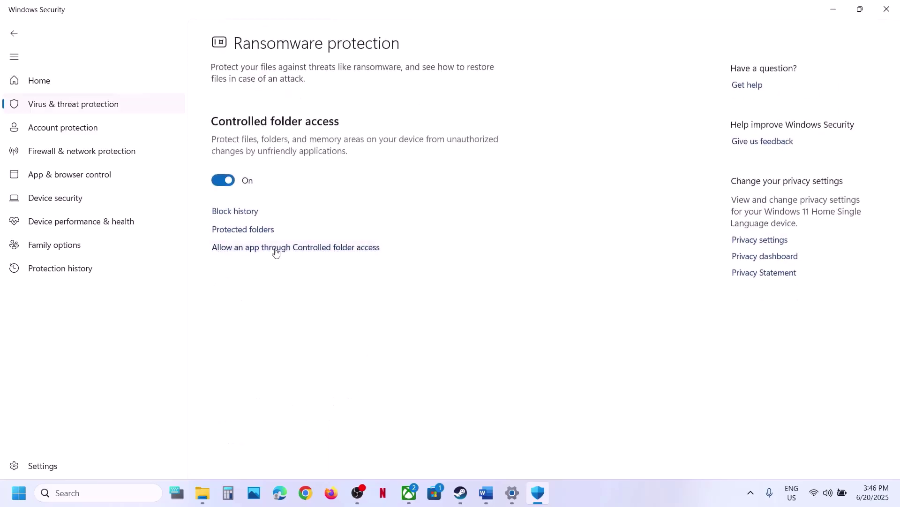
click(295, 247)
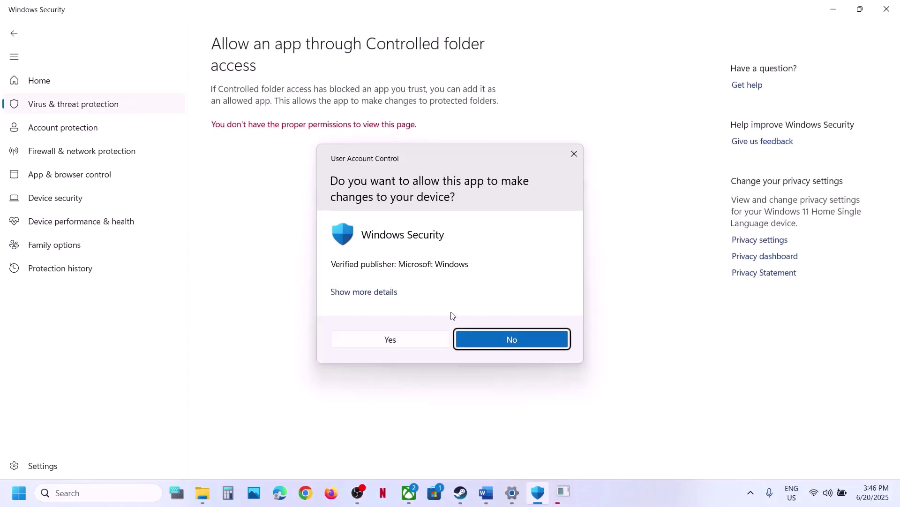
click(391, 339)
Start adding an allowed app by browsing to the ARK Survival Ascended folder inside steamapps\common.
scroll(372, 125, down, 3)
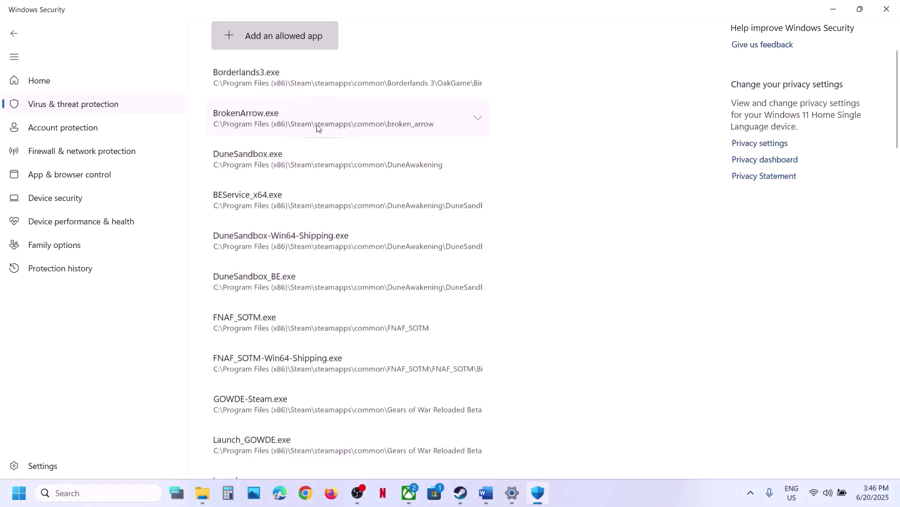
click(285, 46)
click(273, 80)
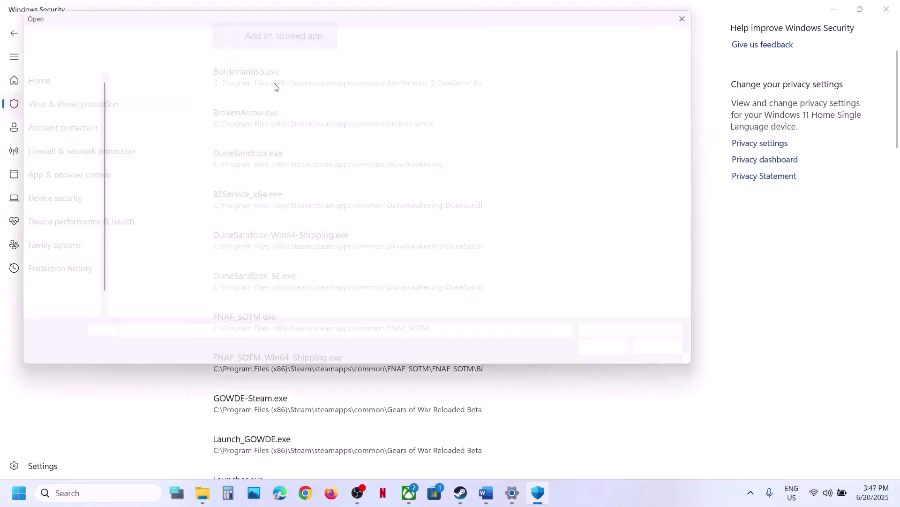
click(344, 33)
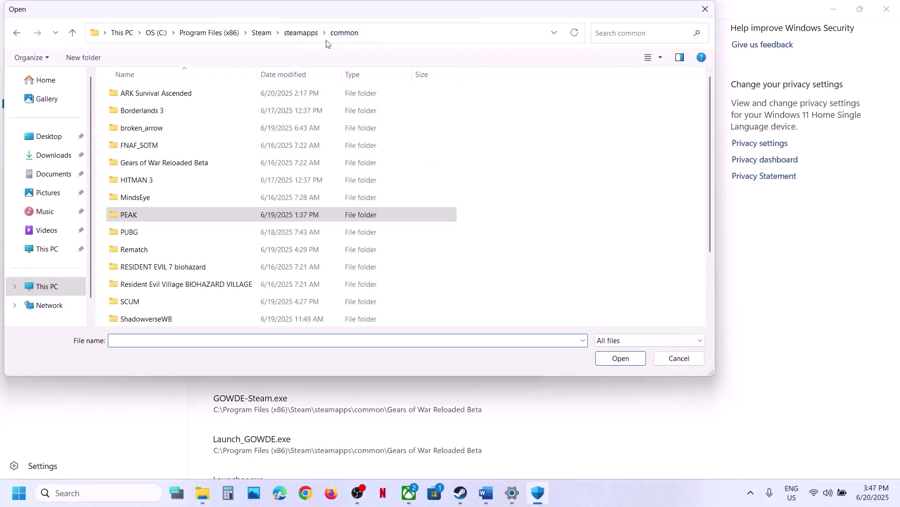
double_click(192, 94)
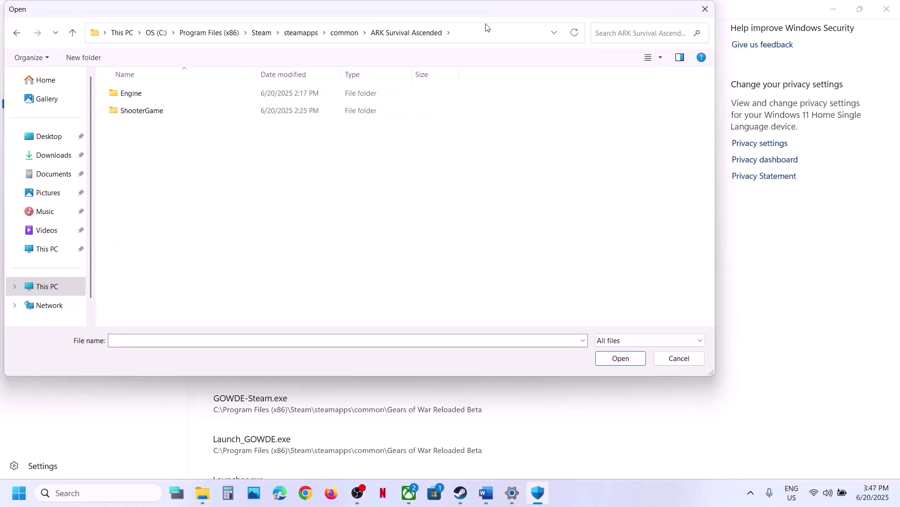
click(475, 37)
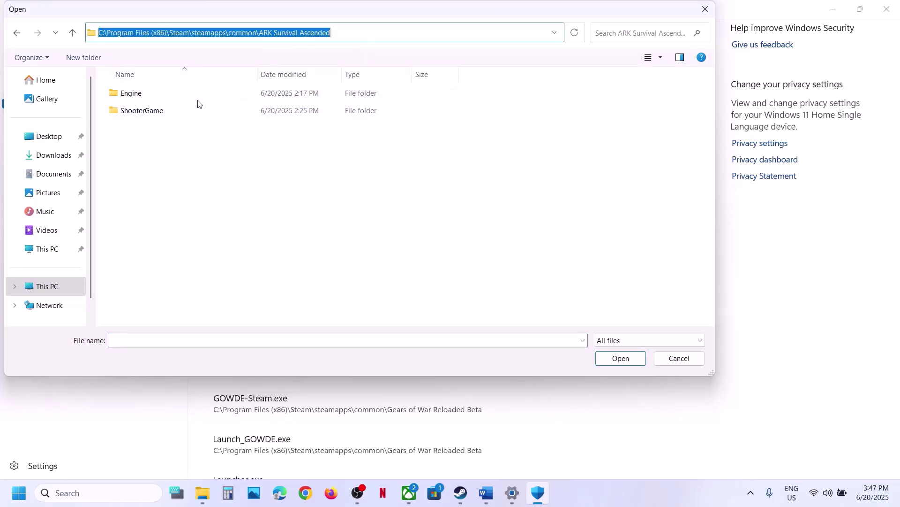
double_click(147, 94)
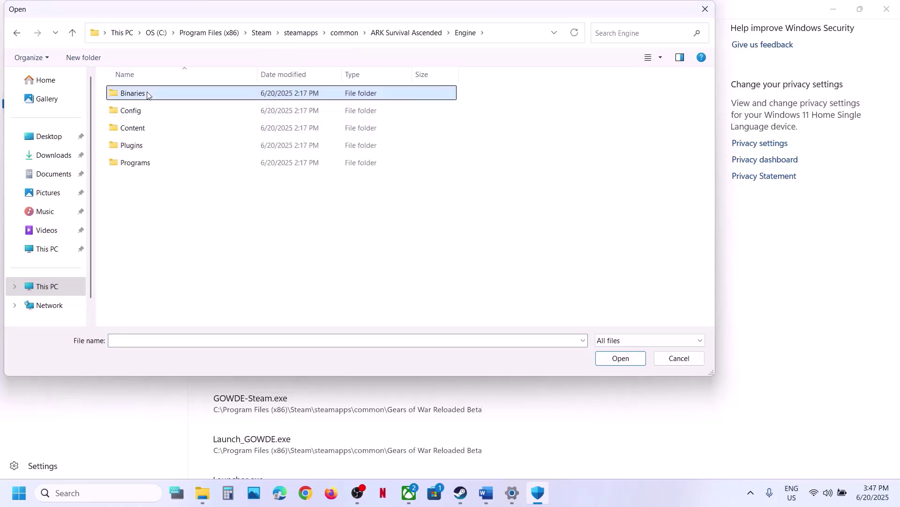
double_click(147, 94)
double_click(139, 109)
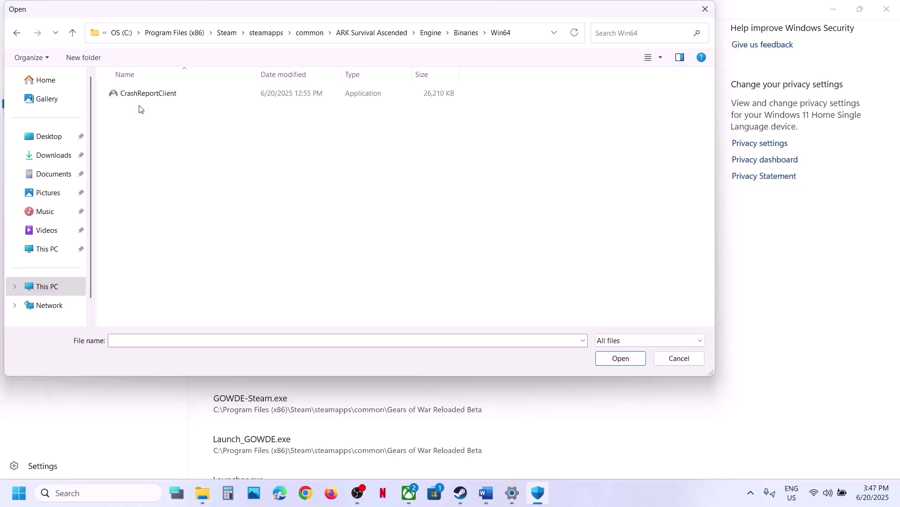
click(73, 33)
click(73, 33)
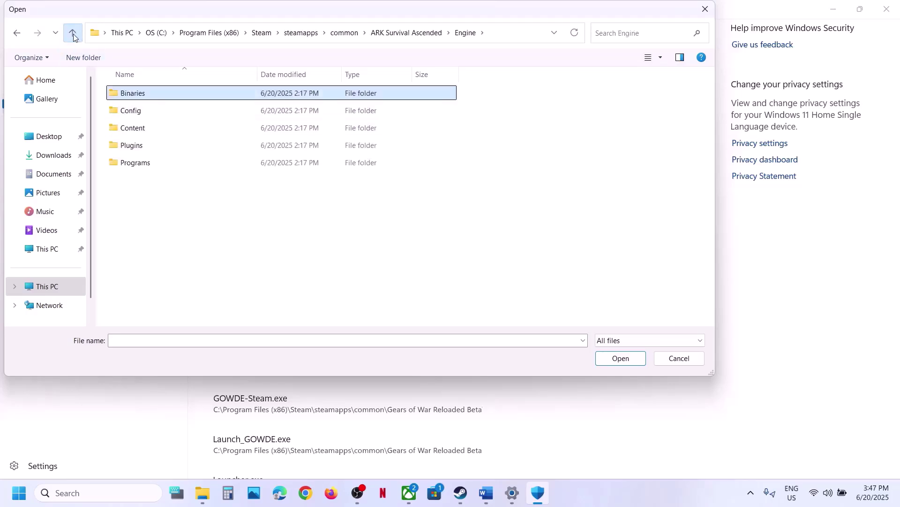
click(73, 33)
Add ArkAscended from the ShooterGame\Binaries\Win64 folder as an app allowed through Controlled folder access.
click(140, 111)
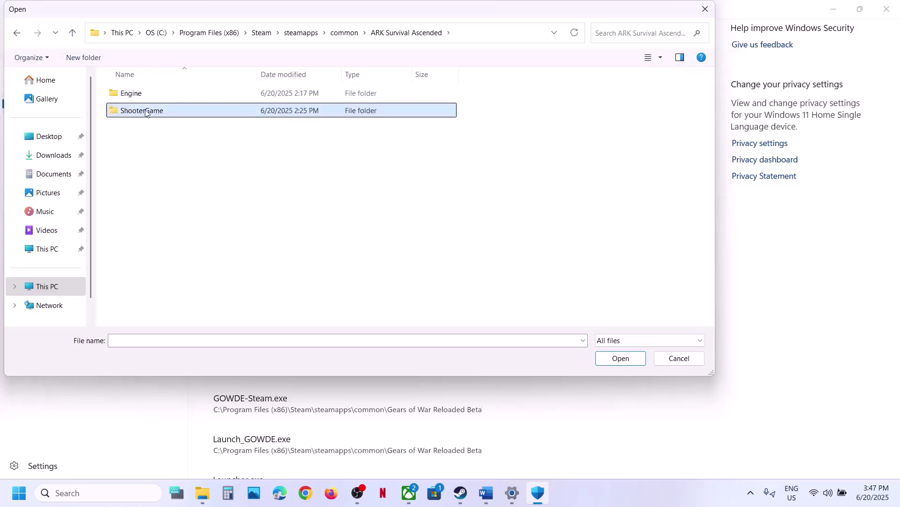
double_click(146, 112)
click(143, 114)
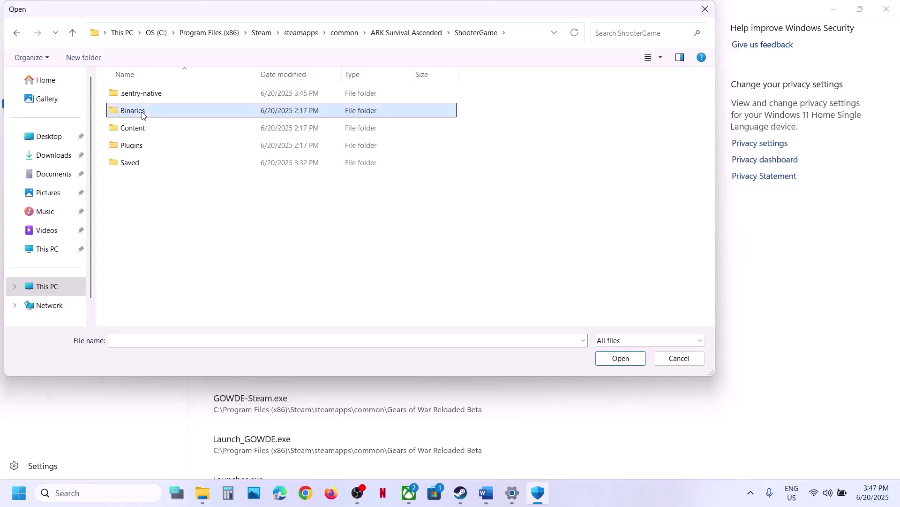
double_click(142, 114)
double_click(142, 94)
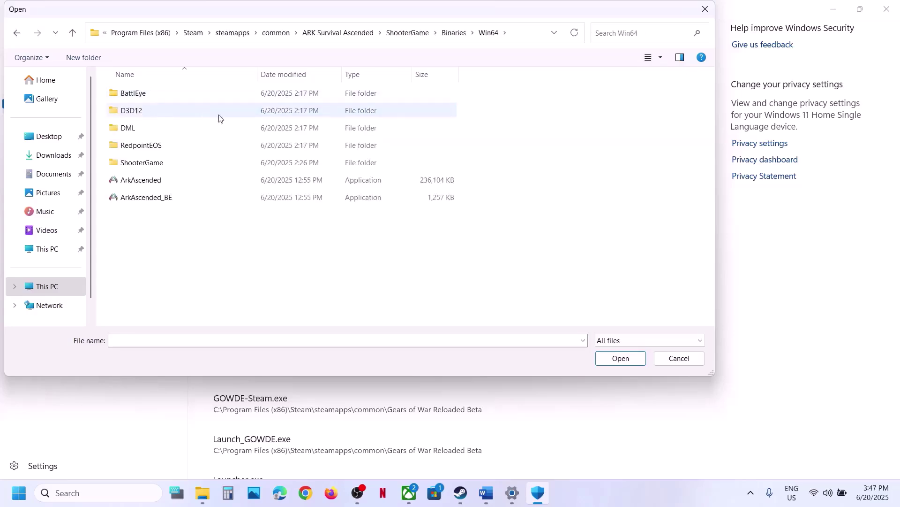
click(149, 184)
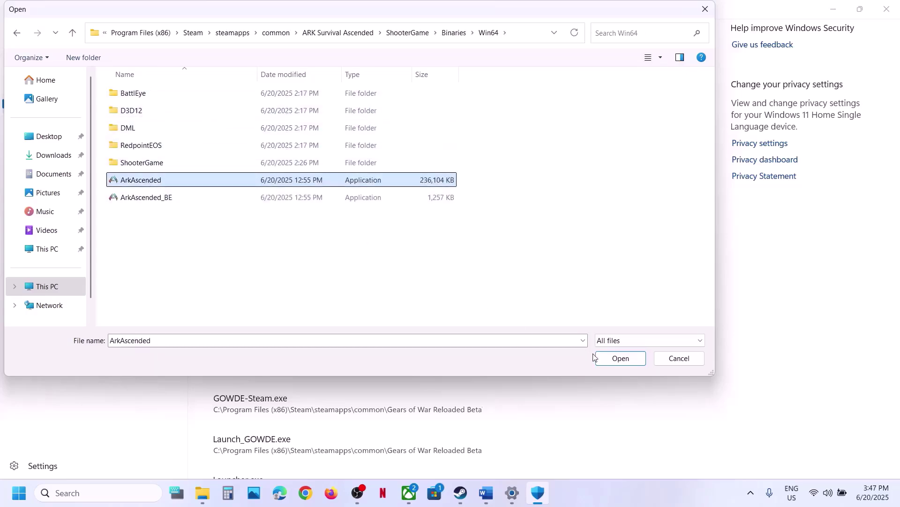
click(618, 358)
Add ArkAscended_BE from the same Win64 folder to the allowed apps.
click(300, 41)
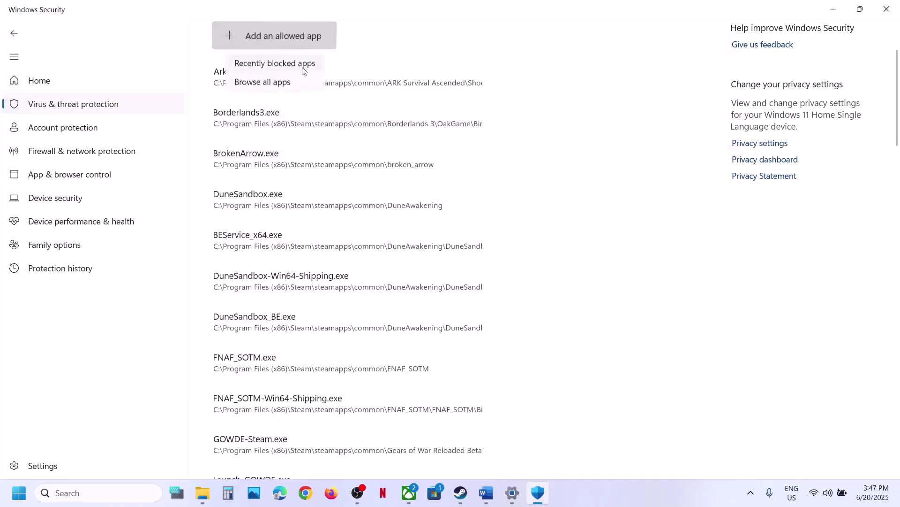
click(284, 85)
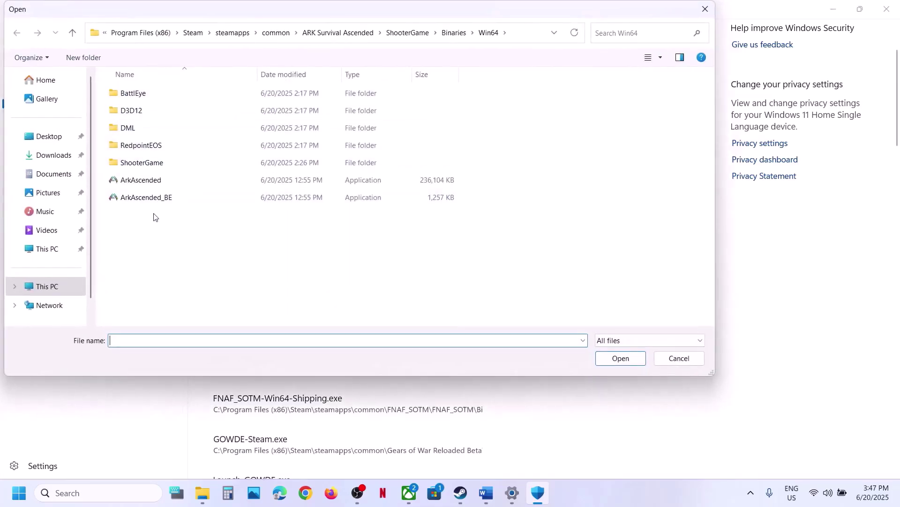
click(149, 197)
click(606, 361)
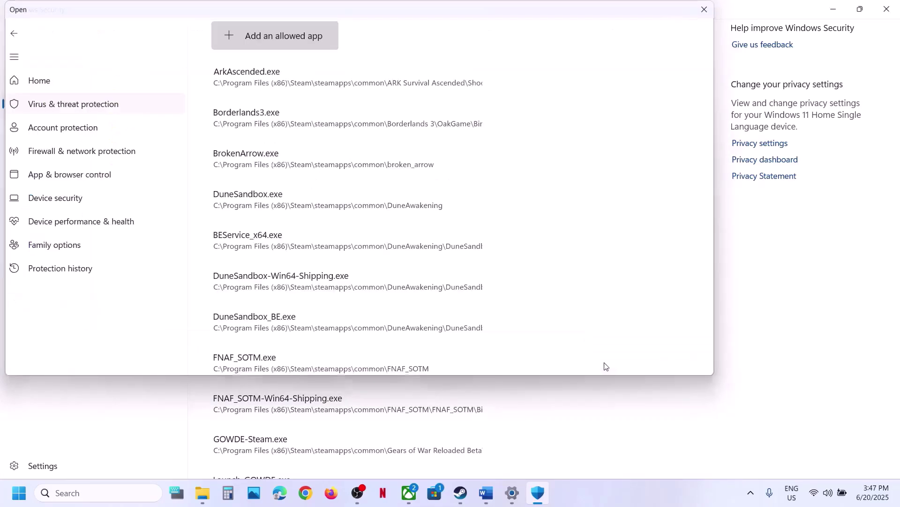
Add BEService_x64 from the BattlEye folder inside Win64 as an app allowed through Controlled folder access.
click(311, 41)
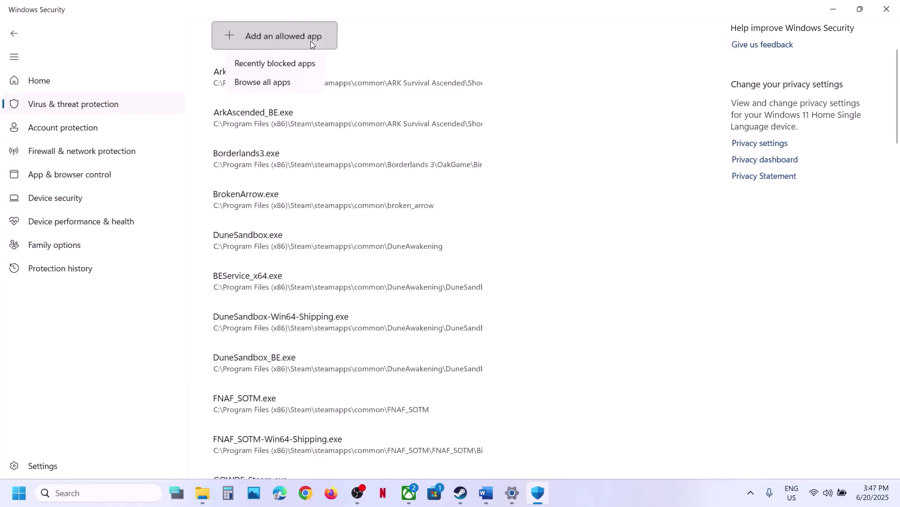
click(296, 82)
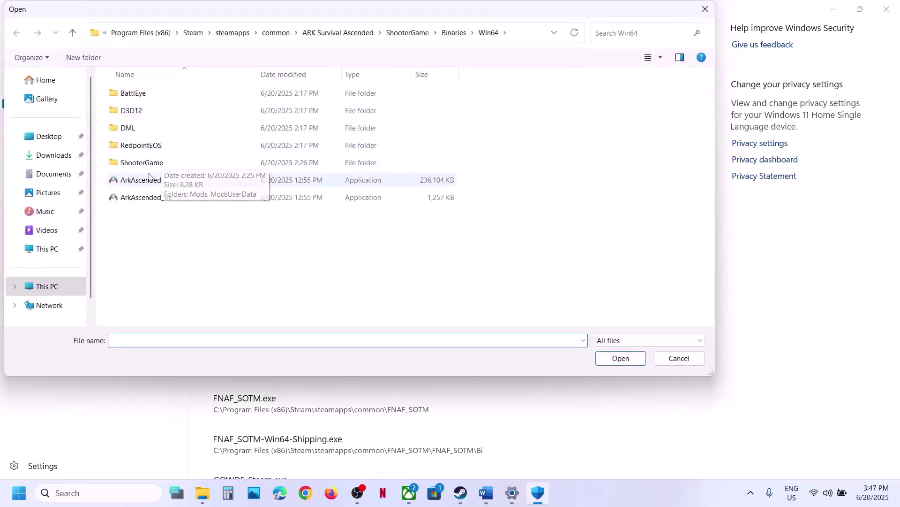
double_click(133, 95)
click(155, 145)
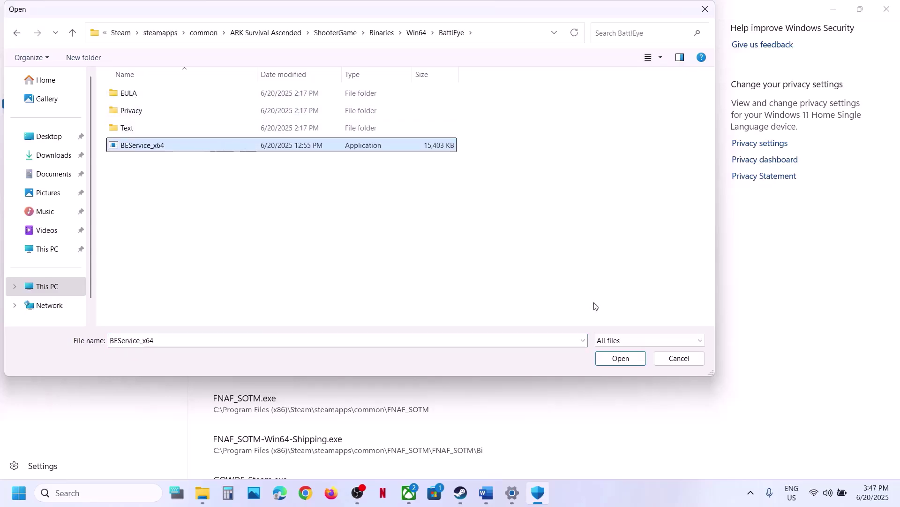
click(613, 360)
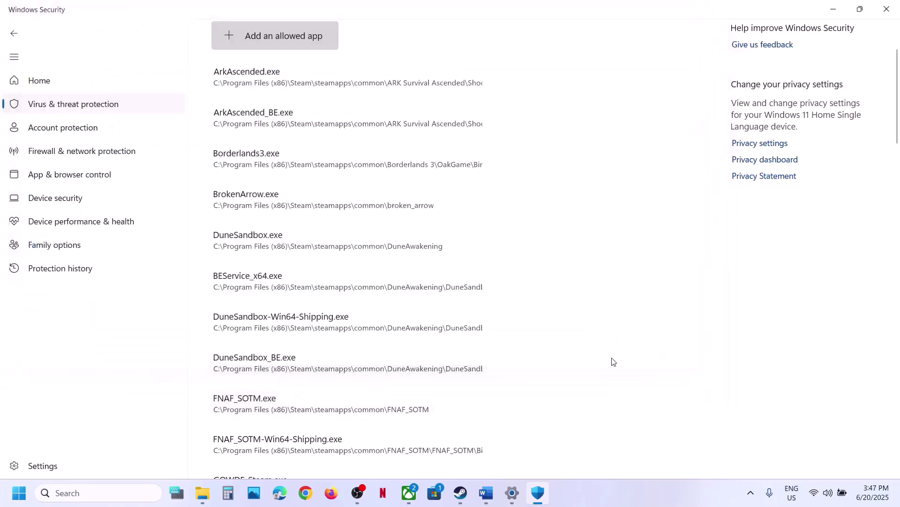
Open Control Panel and go to the list of apps allowed through Windows Defender Firewall.
click(71, 492)
text(control)
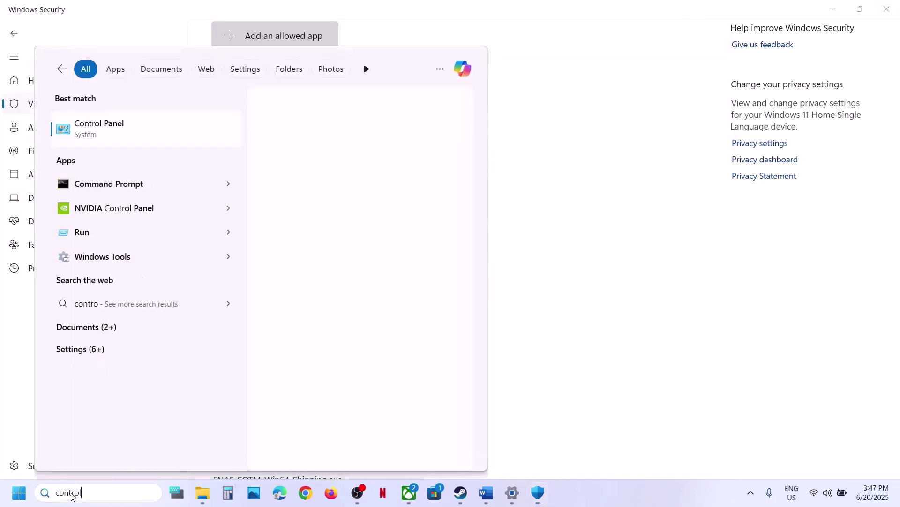
key(Return)
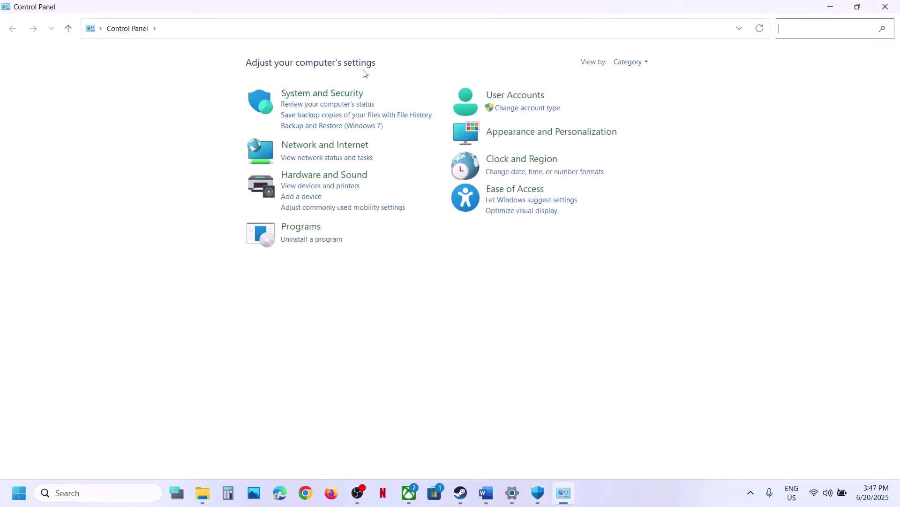
click(335, 94)
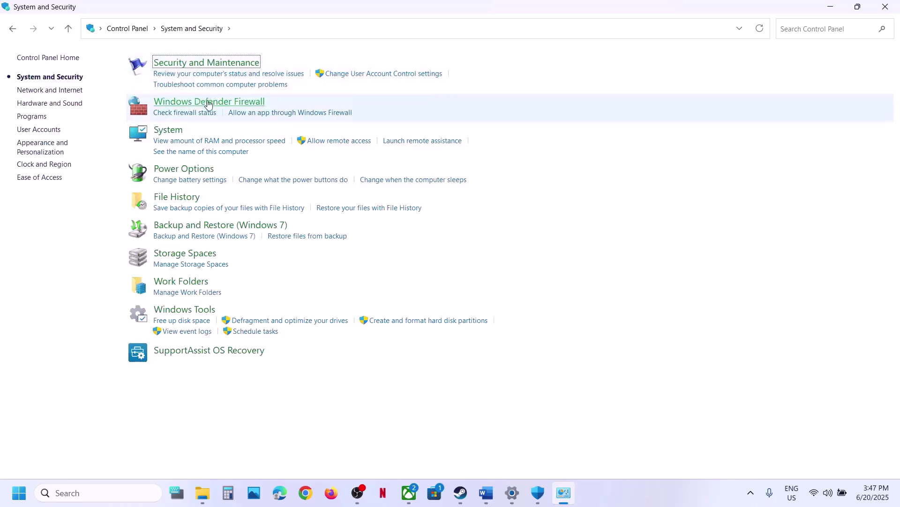
click(210, 103)
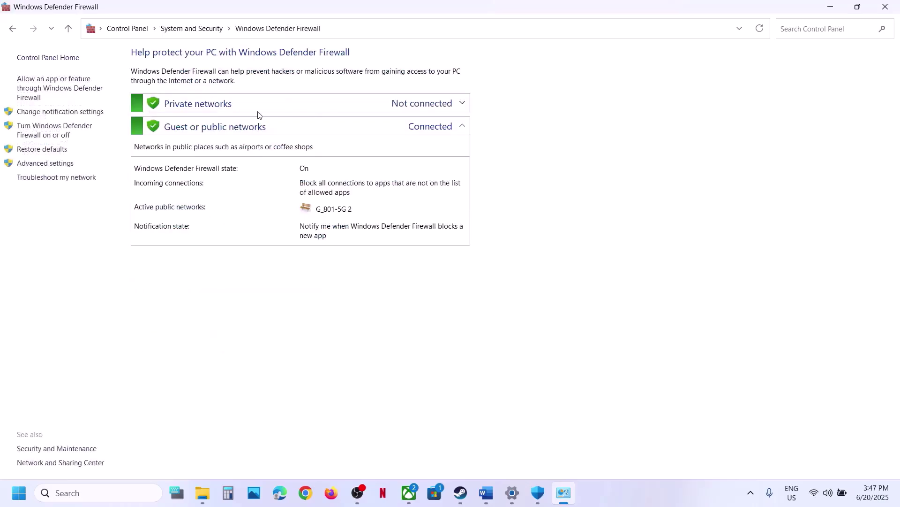
click(55, 90)
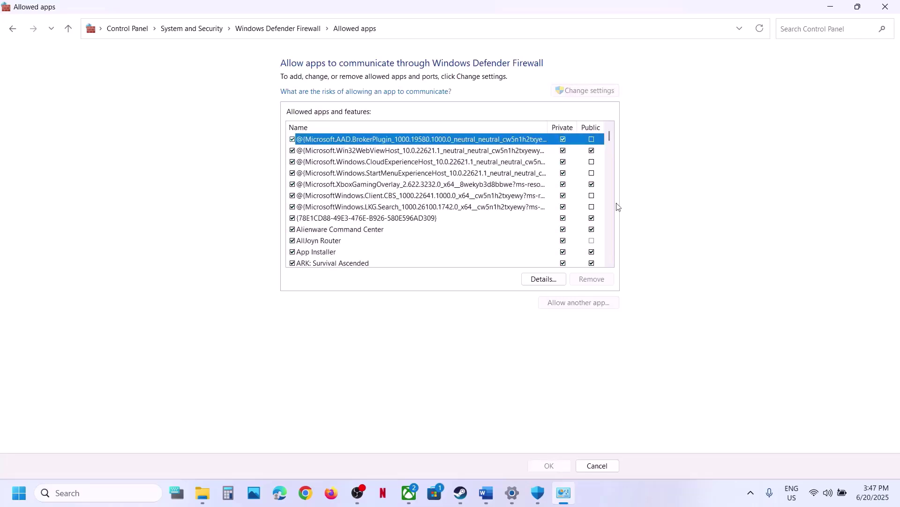
Try to allow ArkAscended from ARK Survival Ascended\ShooterGame\Binaries\Win64 in steamapps\common through the firewall.
click(583, 304)
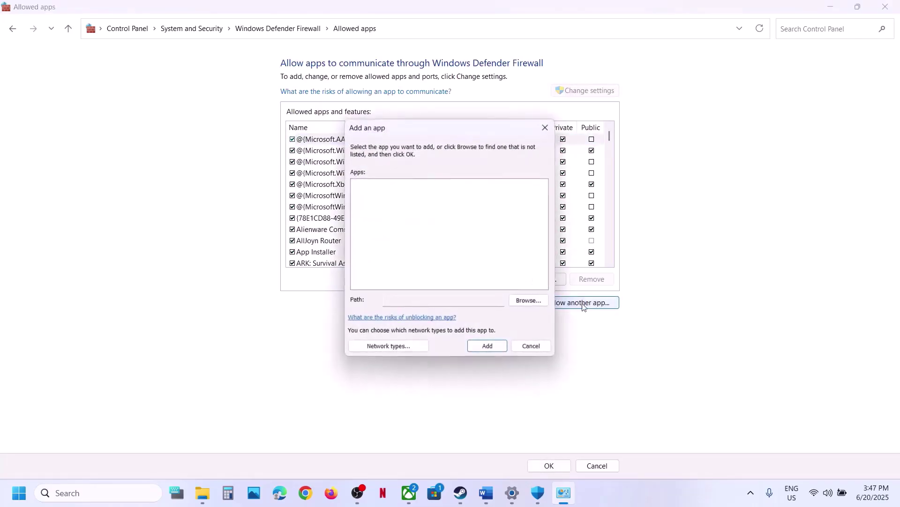
click(525, 299)
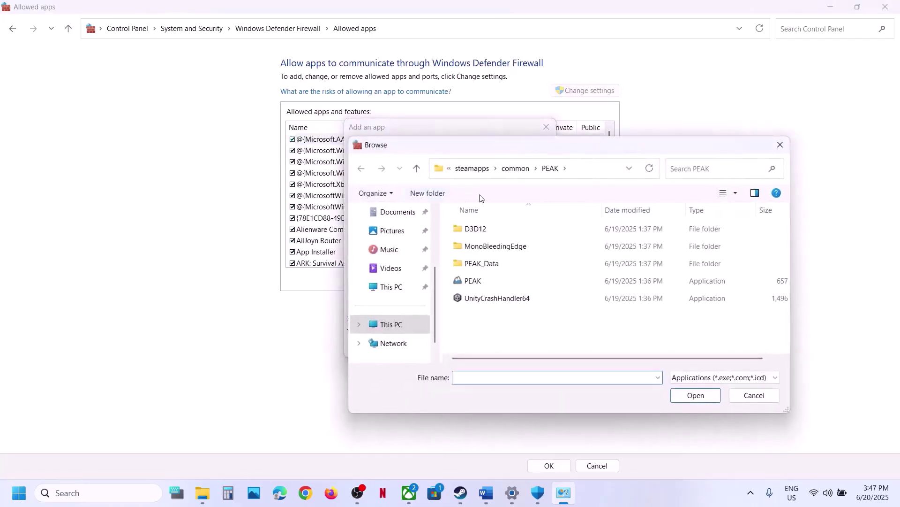
click(519, 173)
double_click(498, 227)
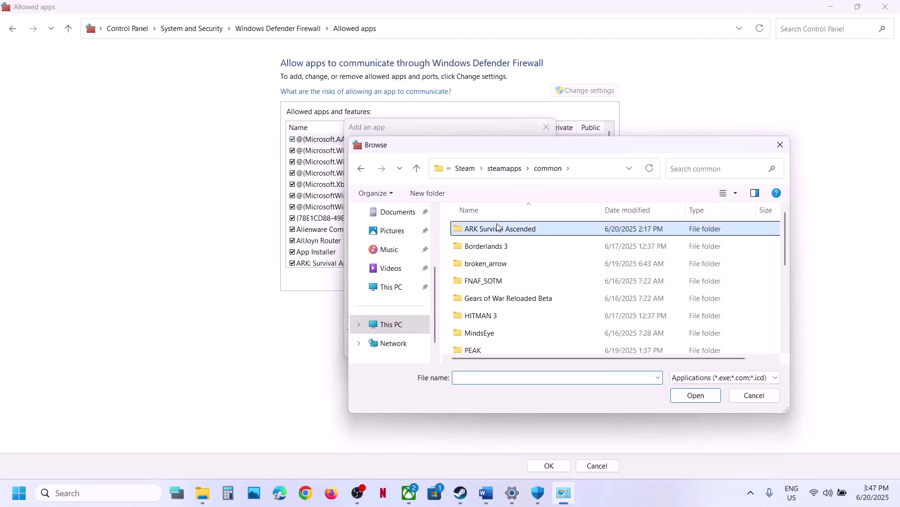
double_click(504, 249)
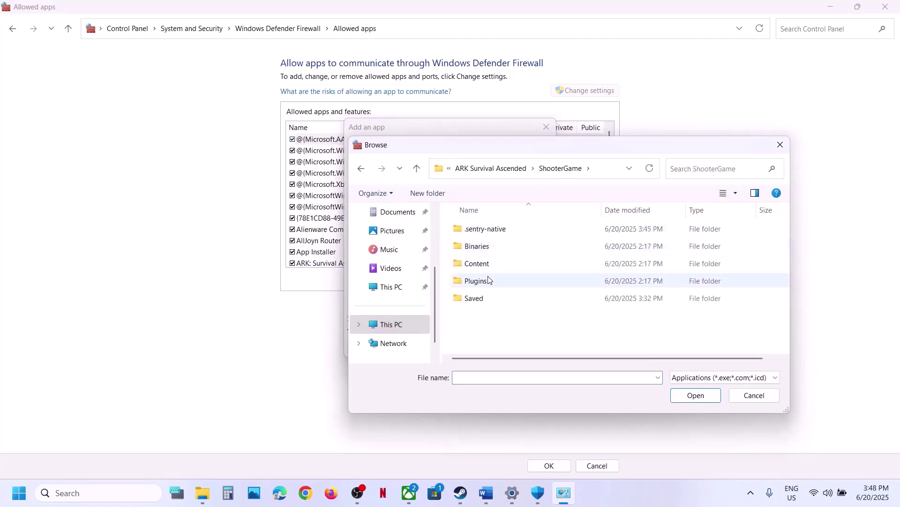
double_click(489, 252)
double_click(489, 234)
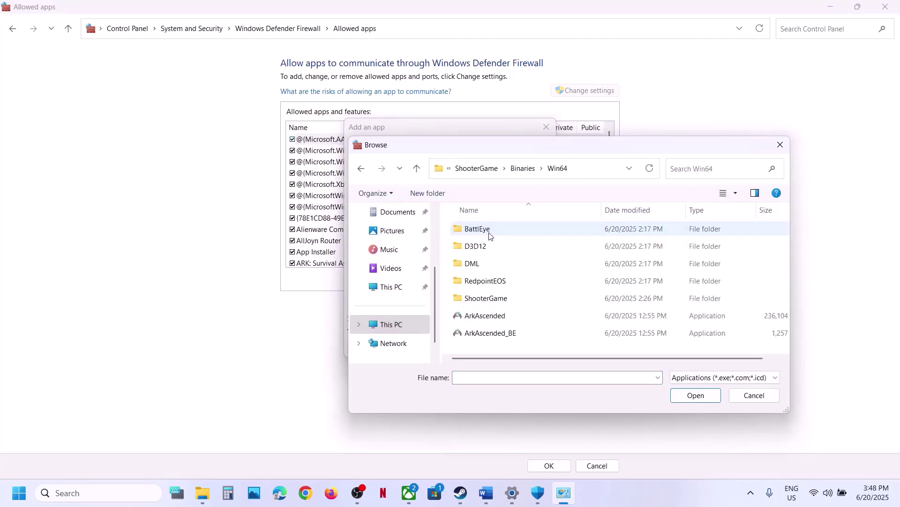
click(488, 317)
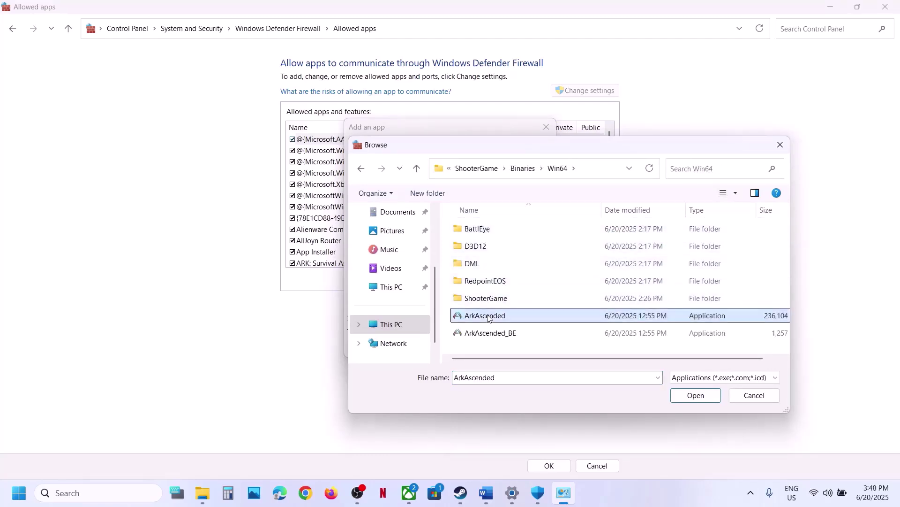
click(694, 395)
click(490, 348)
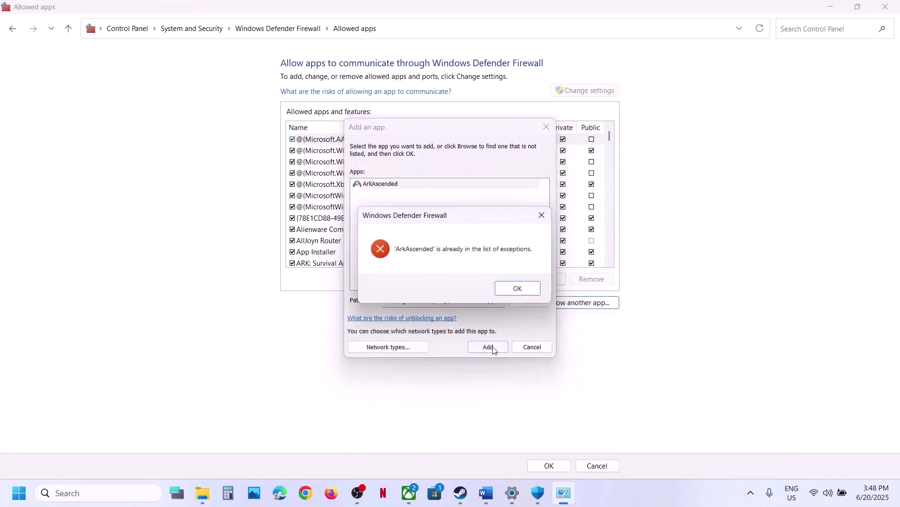
click(518, 295)
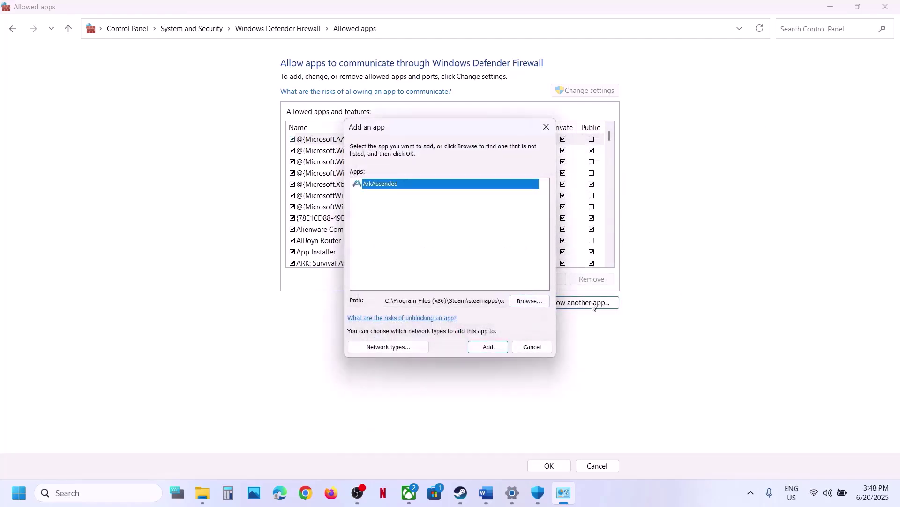
Try to allow ArkAscended_BE from the same Win64 folder through the firewall.
click(530, 301)
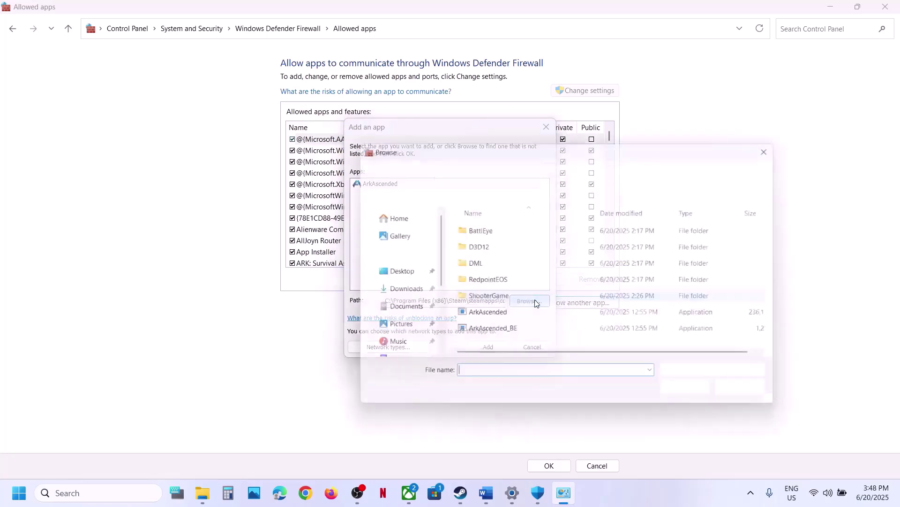
click(486, 331)
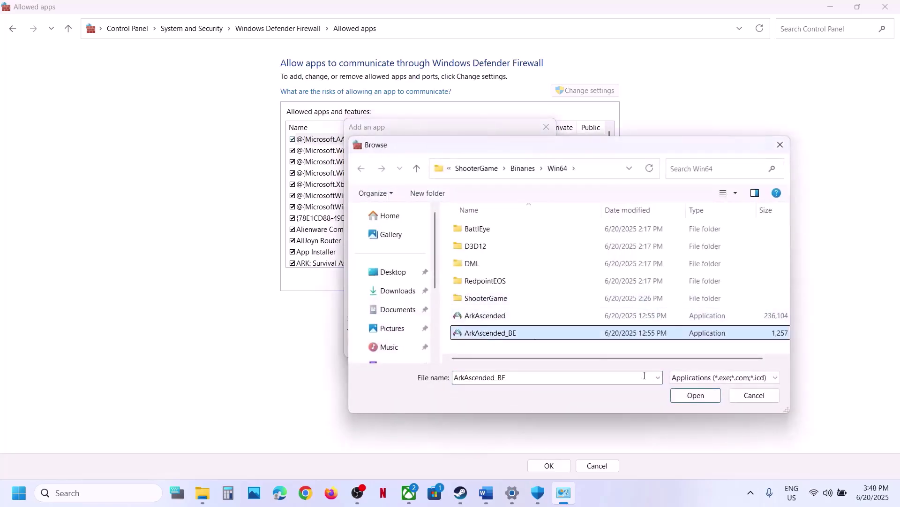
click(689, 398)
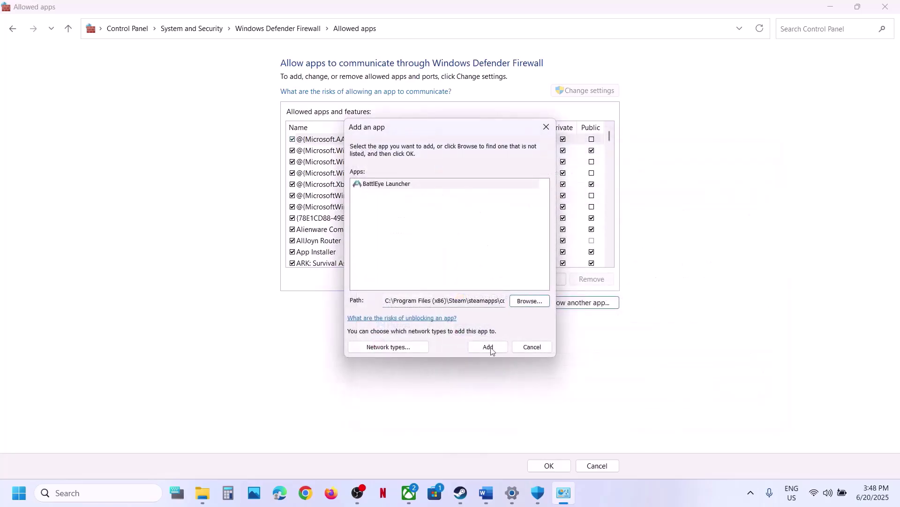
click(490, 349)
click(524, 285)
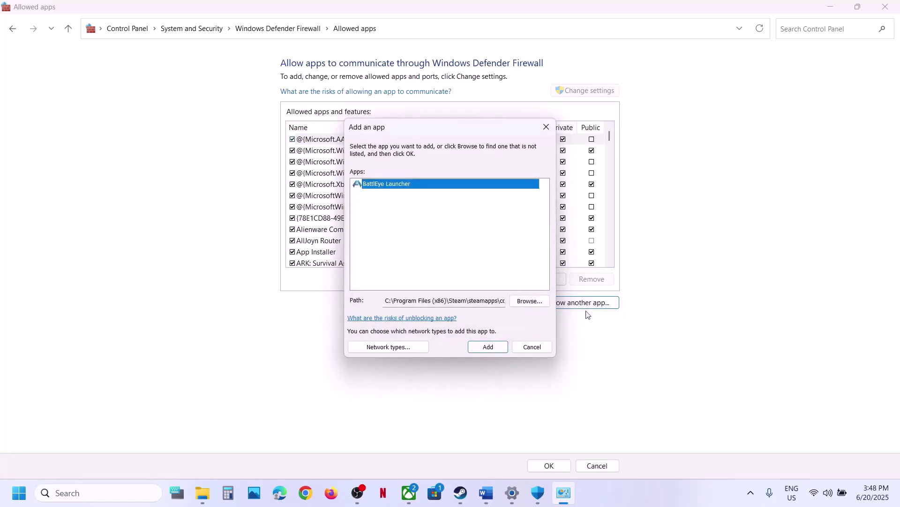
Add BEService_x64 from the game's BattlEye folder to the apps allowed through the firewall.
click(529, 301)
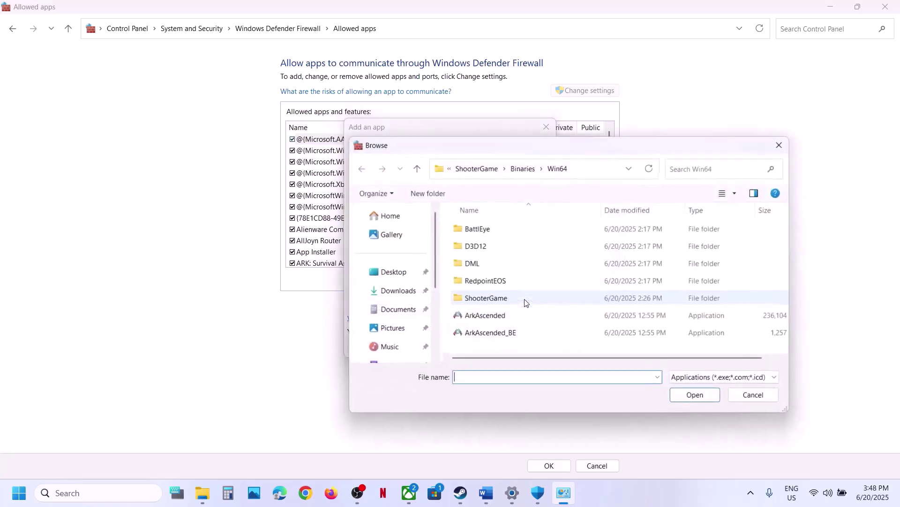
double_click(502, 235)
click(487, 280)
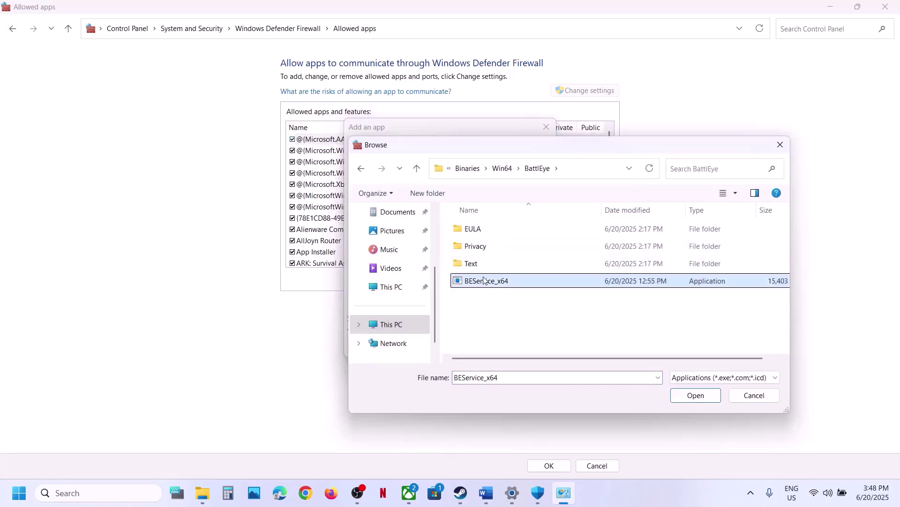
click(696, 395)
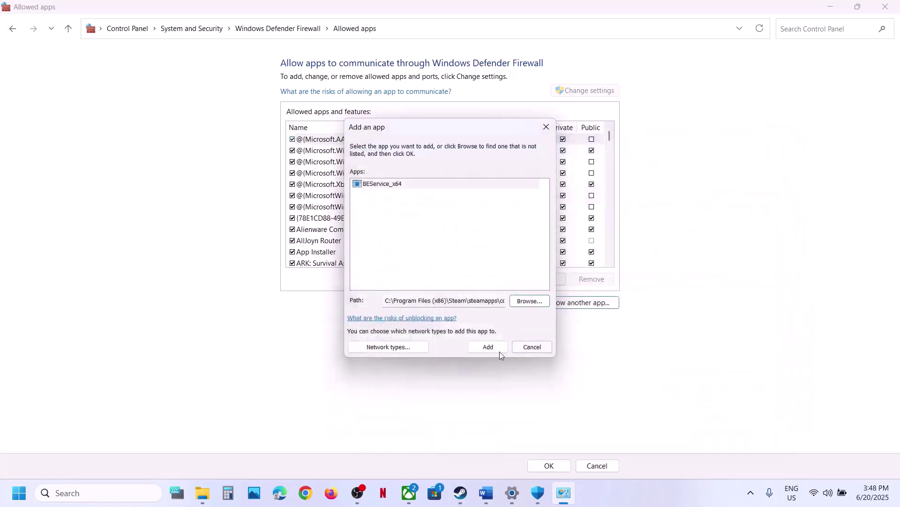
click(486, 348)
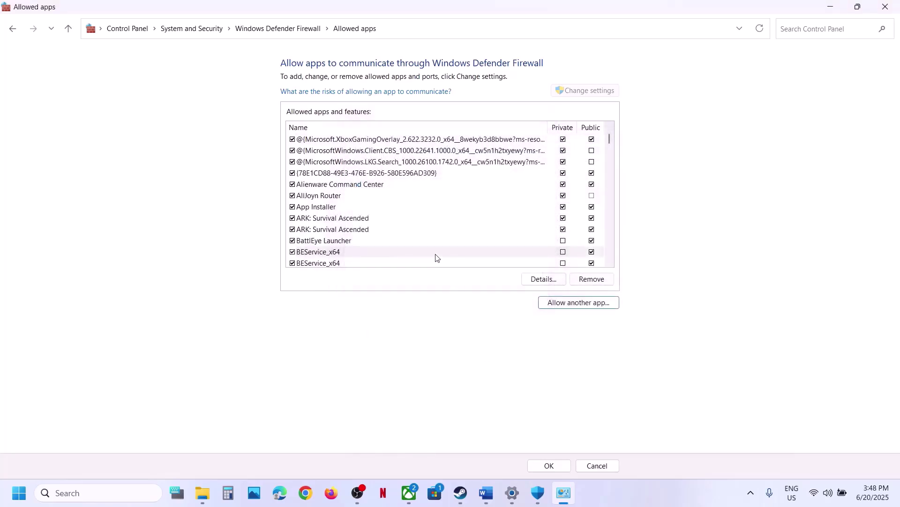
Check the two ARK: Survival Ascended entries in the firewall list and close Control Panel, Windows Security and Settings.
click(363, 220)
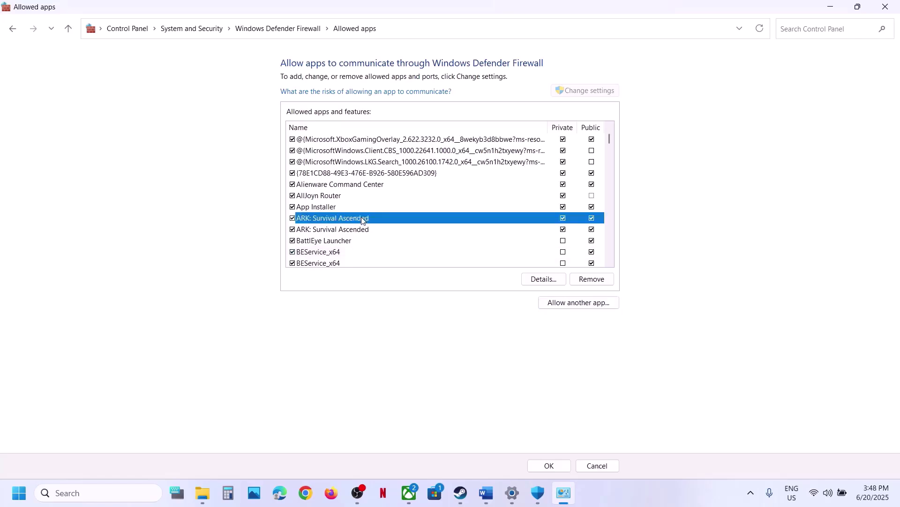
click(362, 231)
click(894, 8)
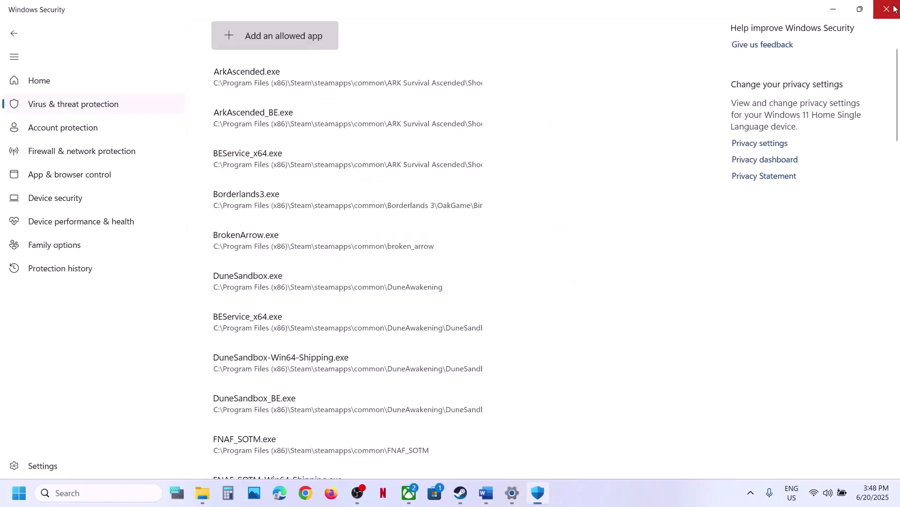
click(894, 8)
click(894, 7)
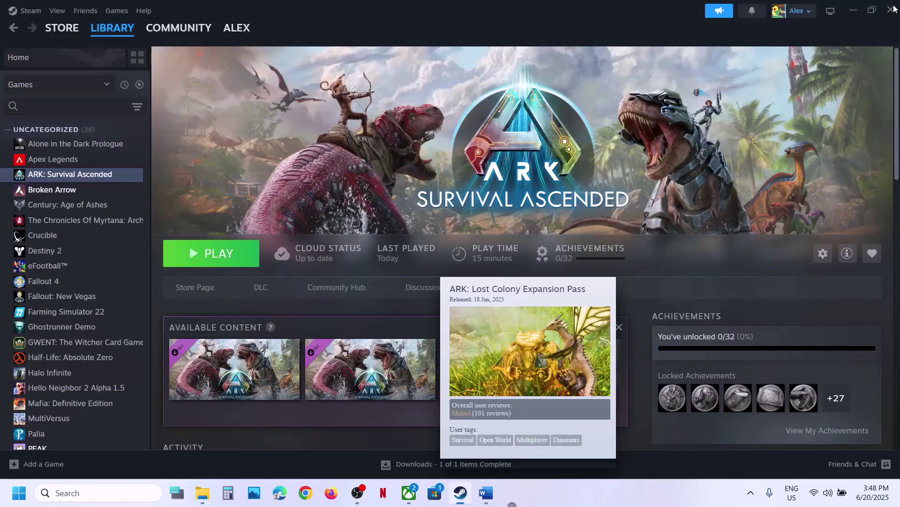
Switch to the Word document, highlight Step 6 about verifying the game files, and return to Steam.
click(487, 505)
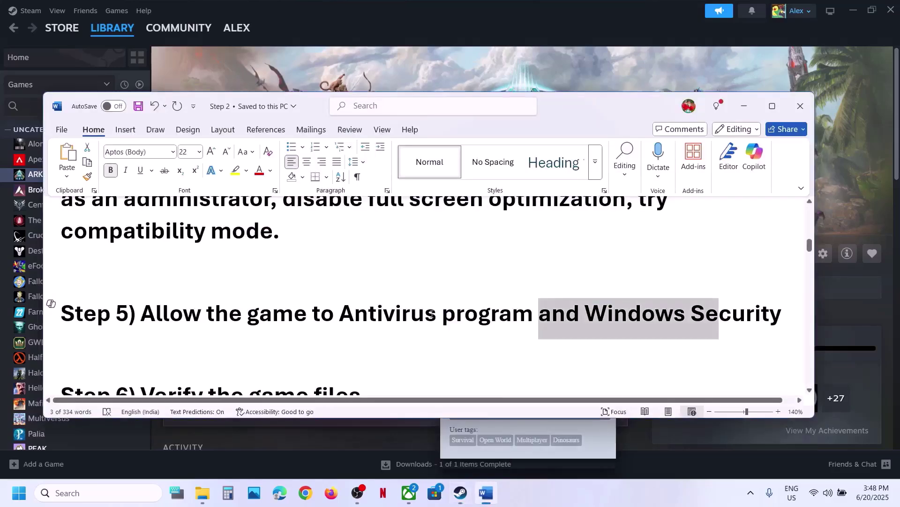
scroll(370, 306, down, 2)
scroll(373, 303, up, 1)
scroll(373, 303, up, 1)
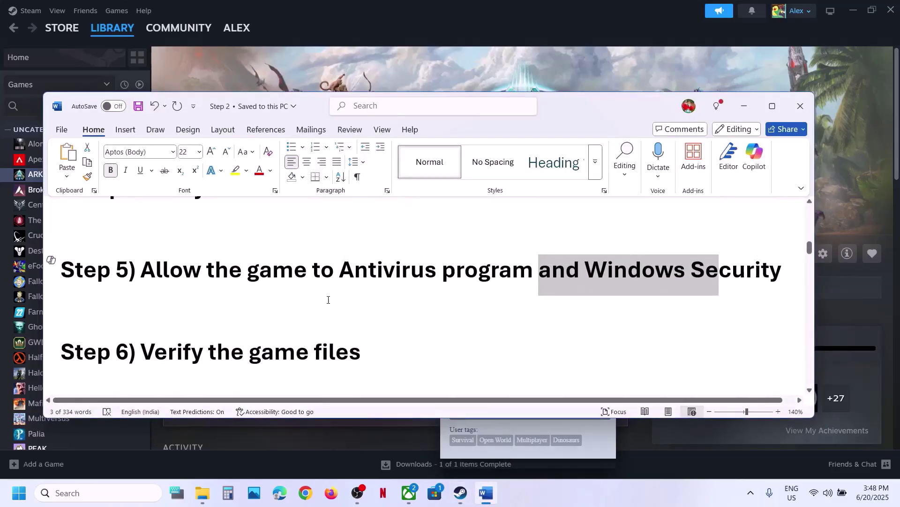
drag(171, 344, 66, 312)
click(430, 66)
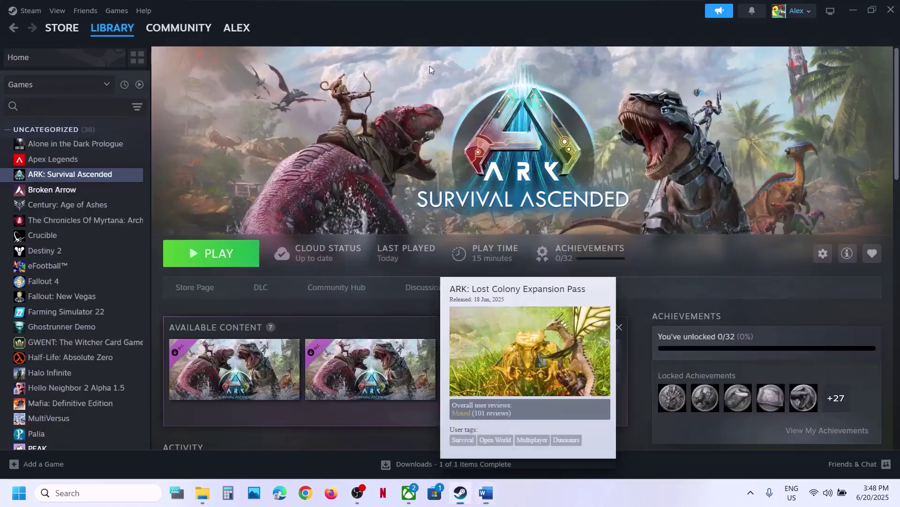
View the file verification option in ARK: Survival Ascended's Installed Files properties and return to the game's library page.
right_click(94, 174)
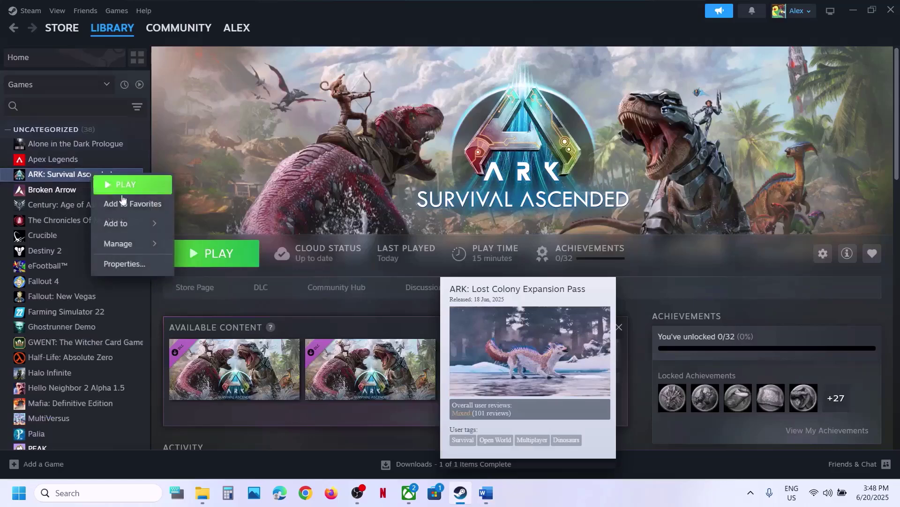
click(124, 265)
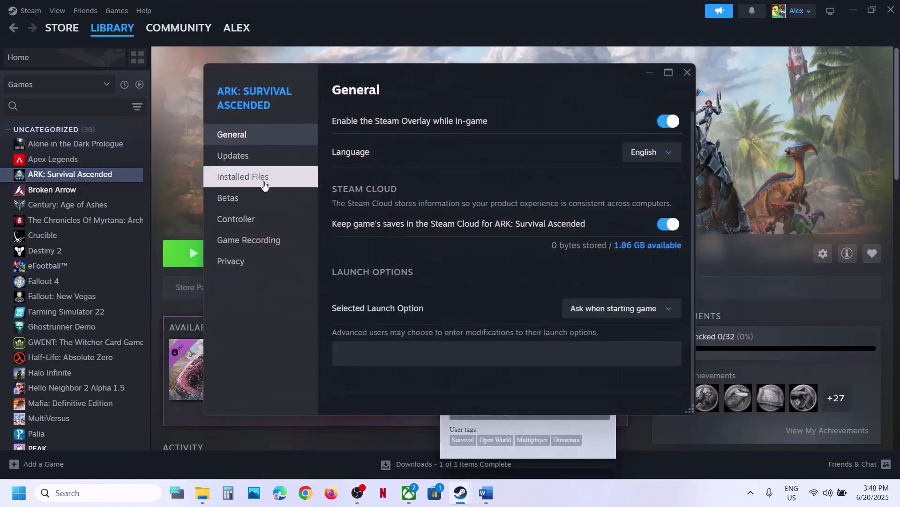
click(256, 181)
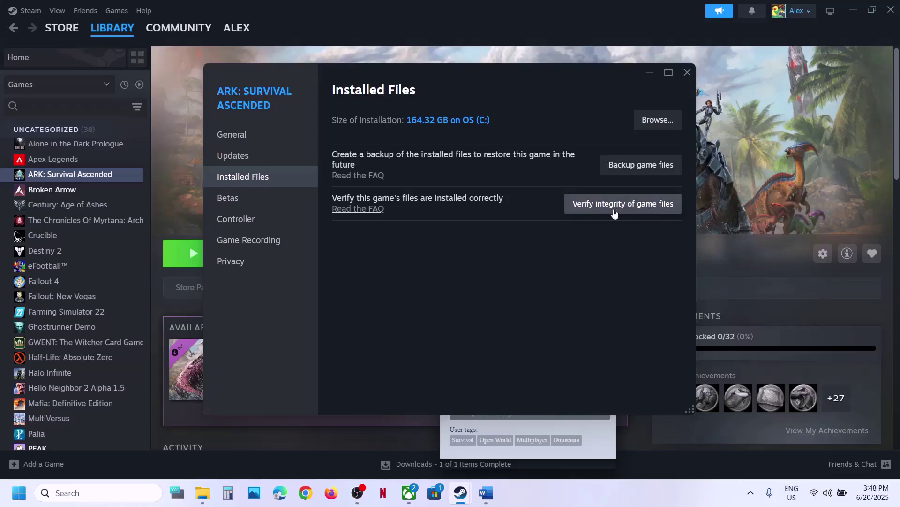
click(687, 72)
click(84, 189)
click(70, 174)
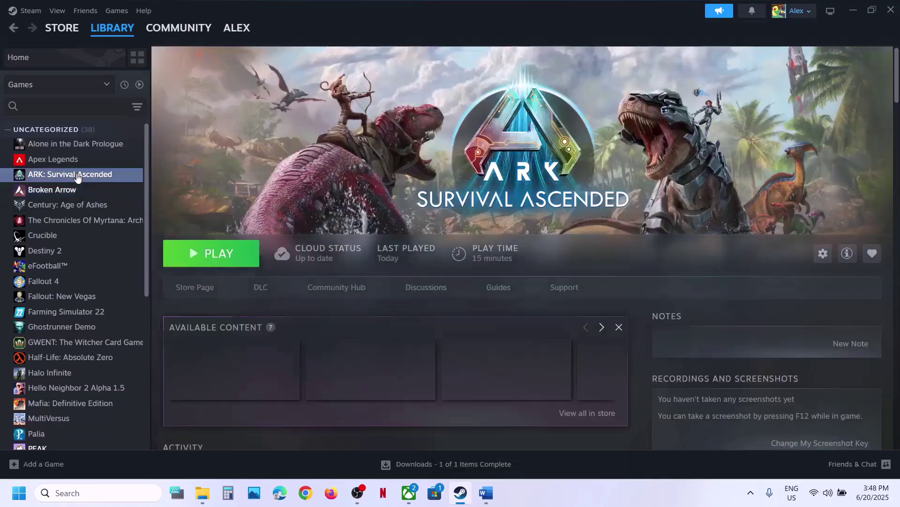
Dismiss the game's Available Content section and highlight Step 7's warning about losing saved settings in the Word document.
click(619, 328)
click(486, 493)
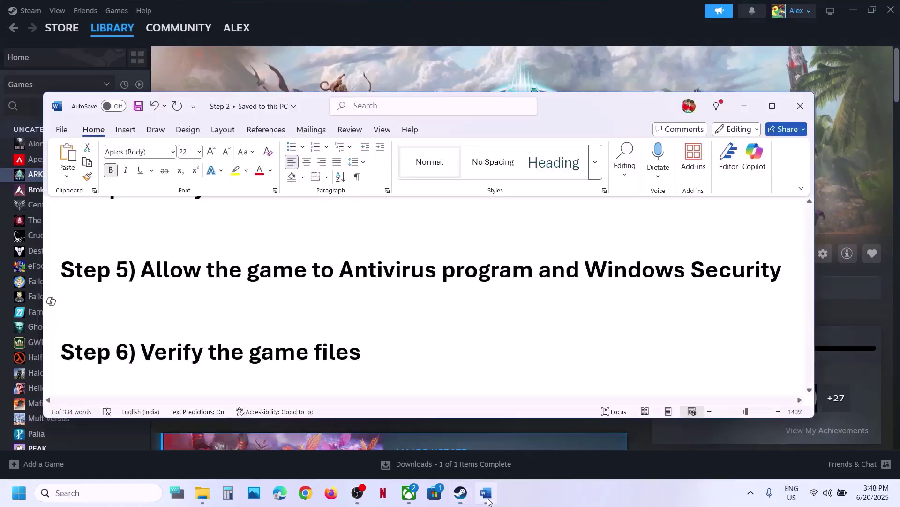
scroll(331, 307, down, 3)
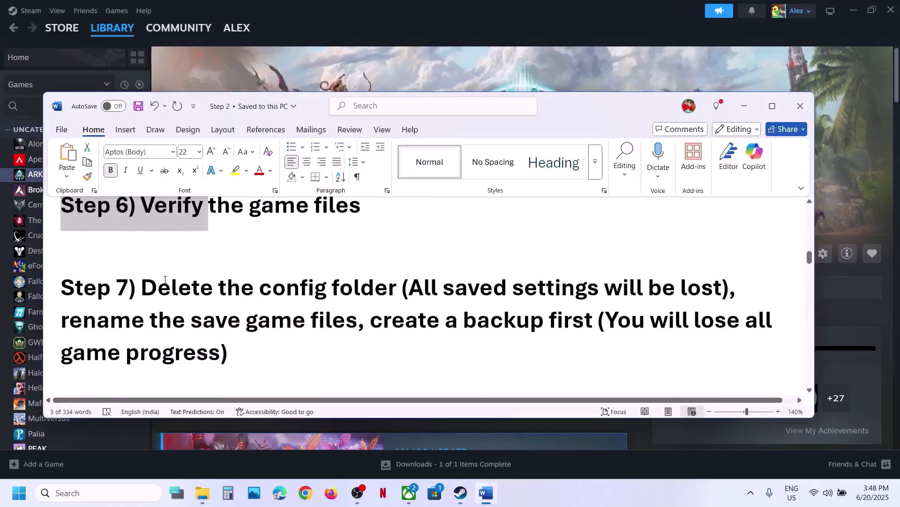
drag(165, 280, 722, 287)
click(401, 287)
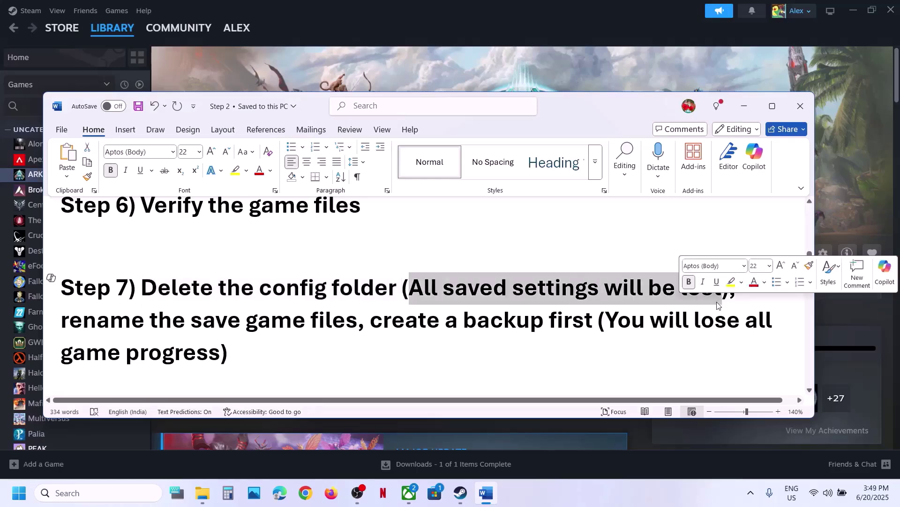
click(452, 60)
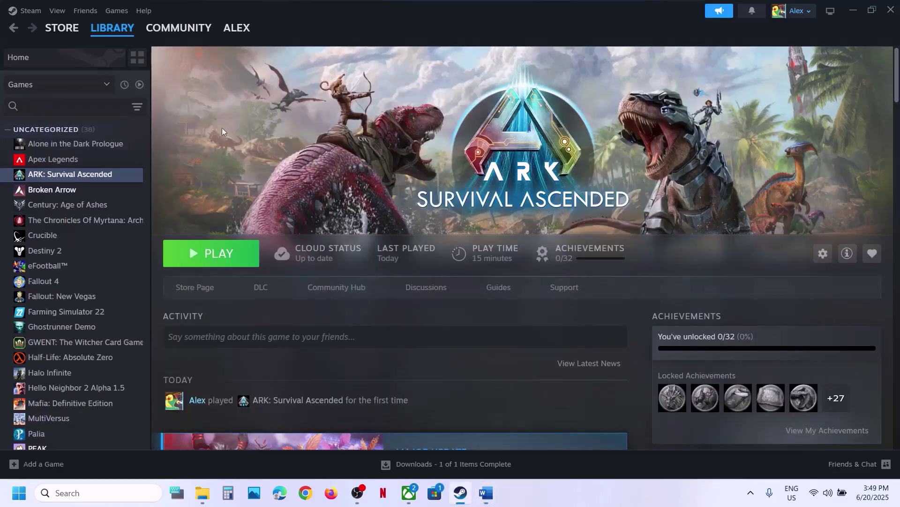
Browse ARK: Survival Ascended's local files from the Steam library and open the Saved folder inside ShooterGame.
right_click(78, 173)
mouse_move(141, 242)
click(219, 263)
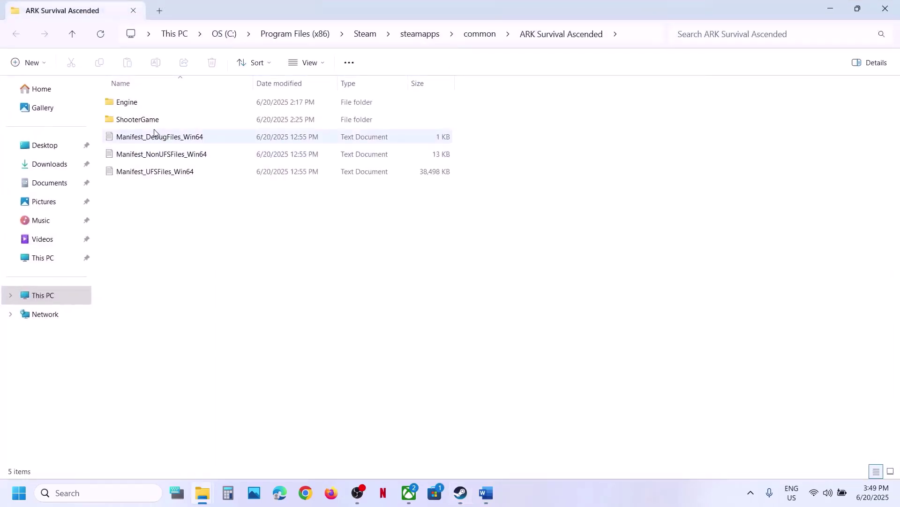
double_click(147, 121)
click(135, 173)
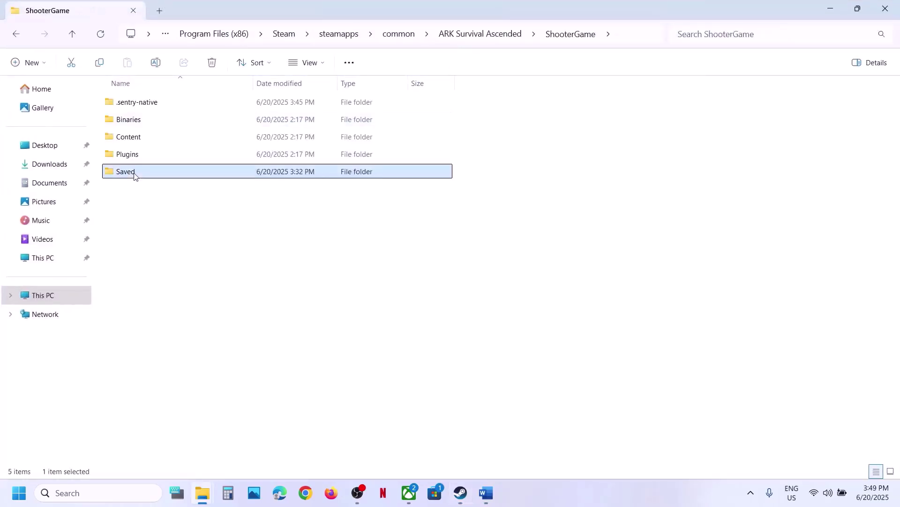
double_click(134, 173)
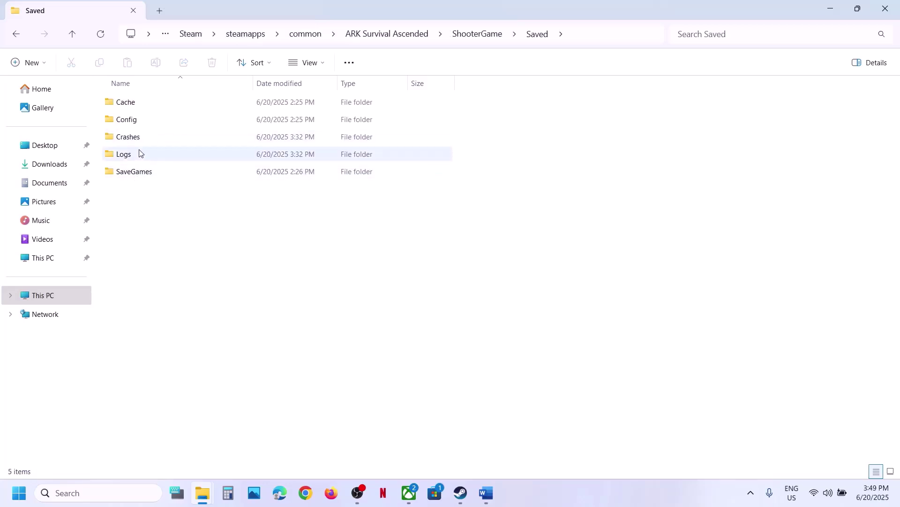
Back up the Config folder by copying it to the desktop and placing it above the Runtime folder.
click(135, 126)
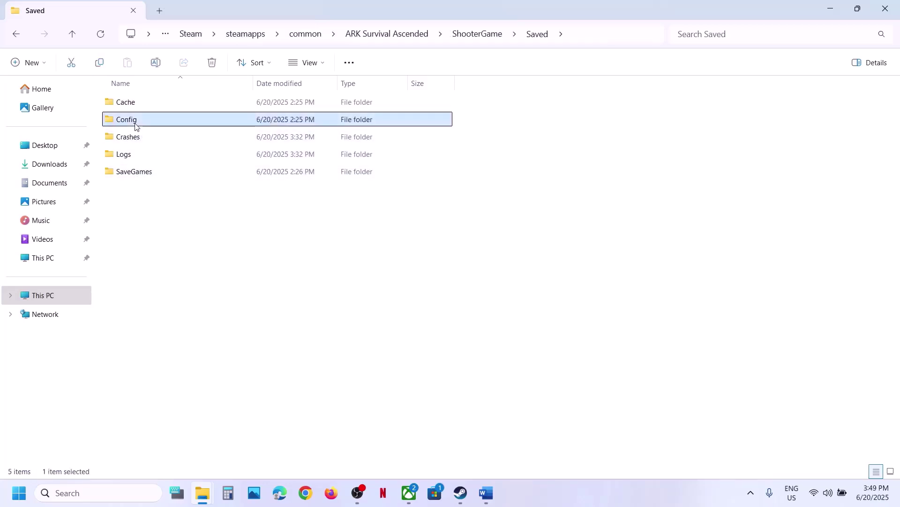
right_click(135, 126)
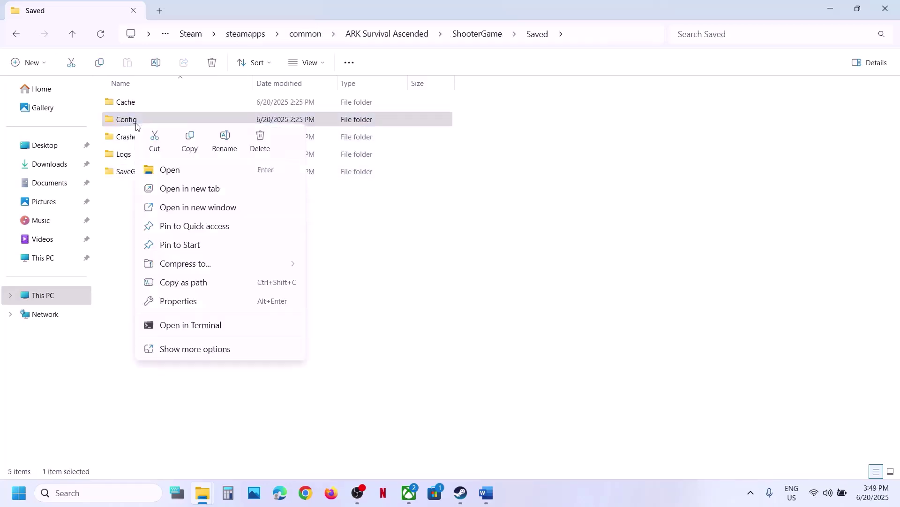
click(190, 141)
key(super+d)
key(ctrl+v)
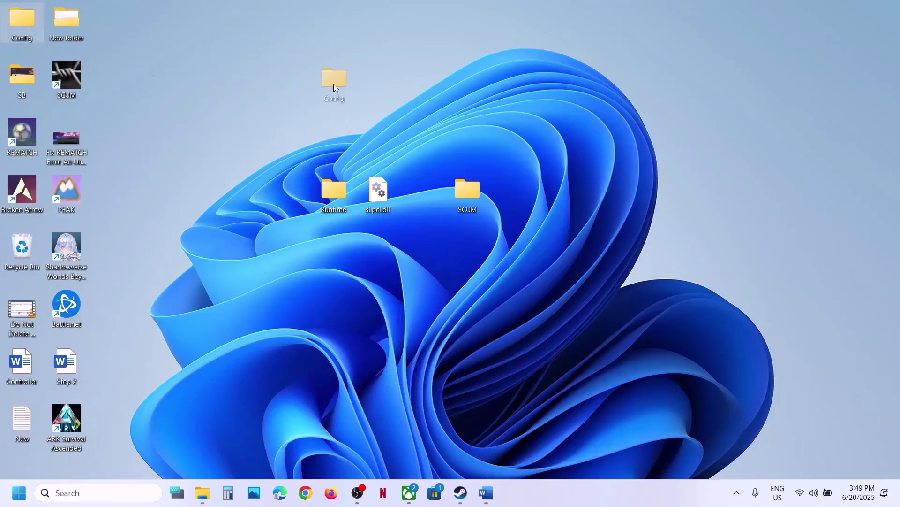
drag(334, 84, 331, 86)
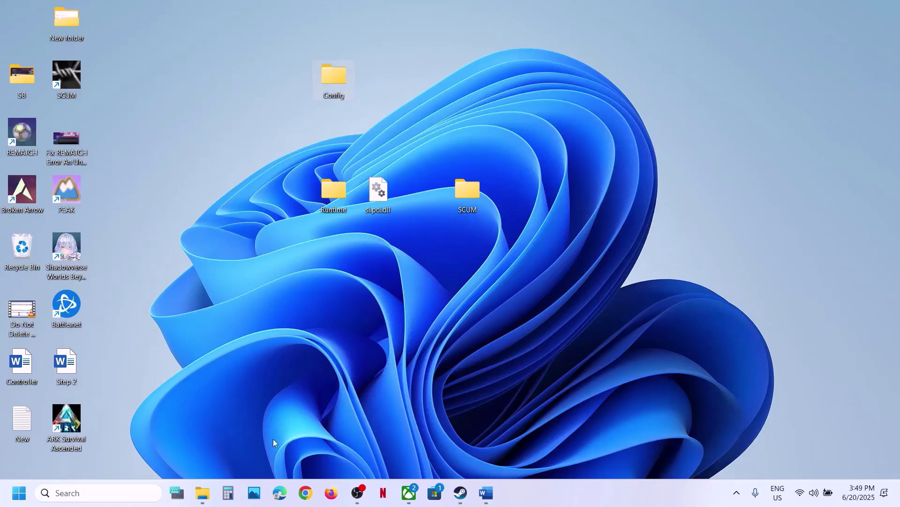
Switch to the Word document, highlight Step 7's save-file renaming, progress-loss and backup notes, and return to Steam.
click(461, 492)
click(493, 490)
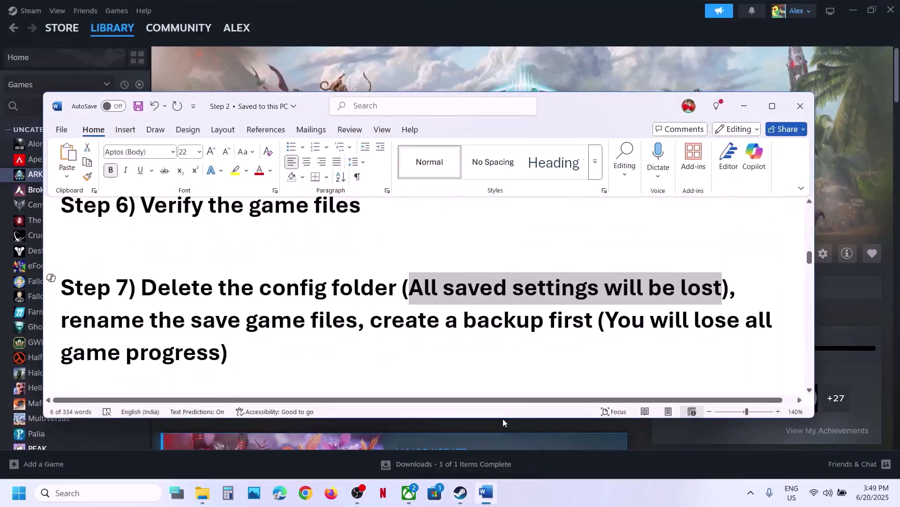
drag(85, 320, 358, 321)
click(359, 309)
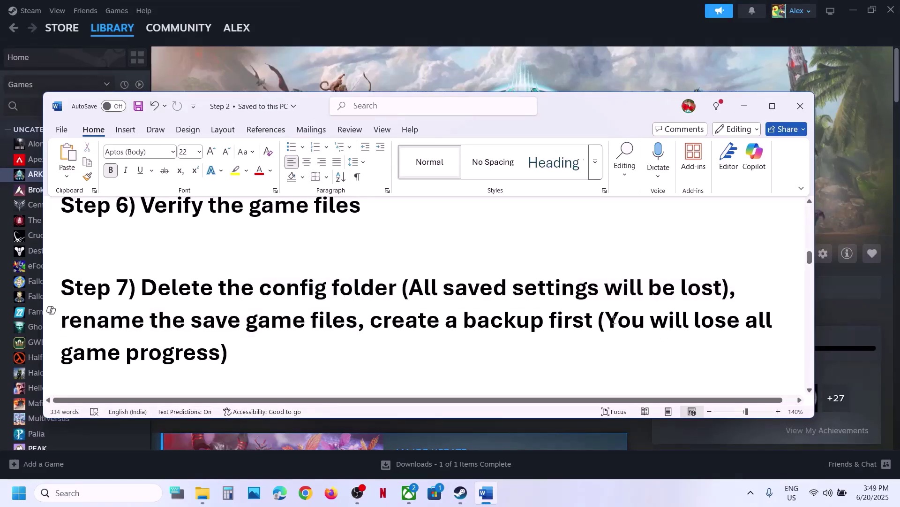
drag(614, 319, 222, 362)
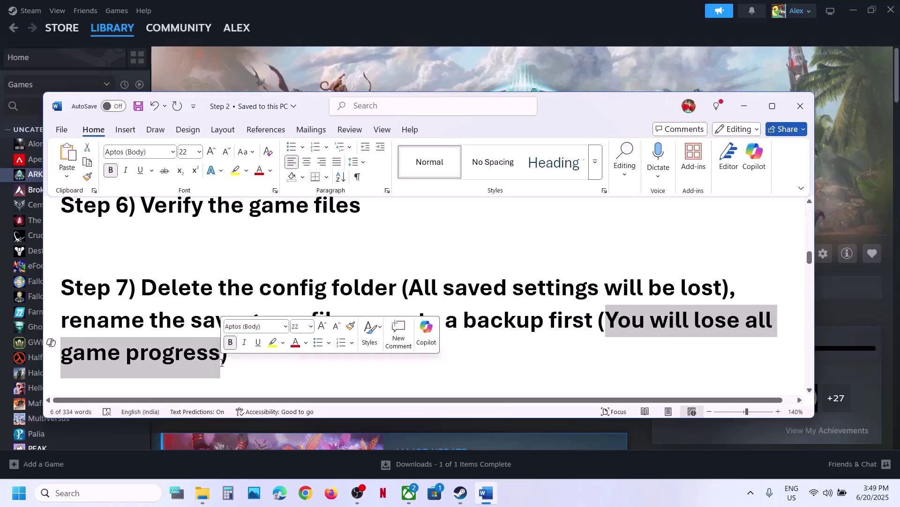
click(221, 361)
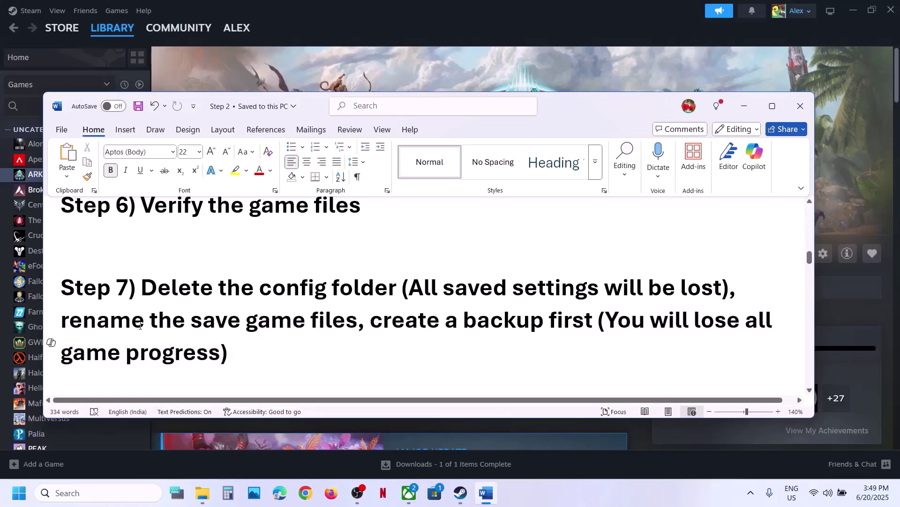
drag(140, 325, 283, 326)
drag(373, 321, 543, 321)
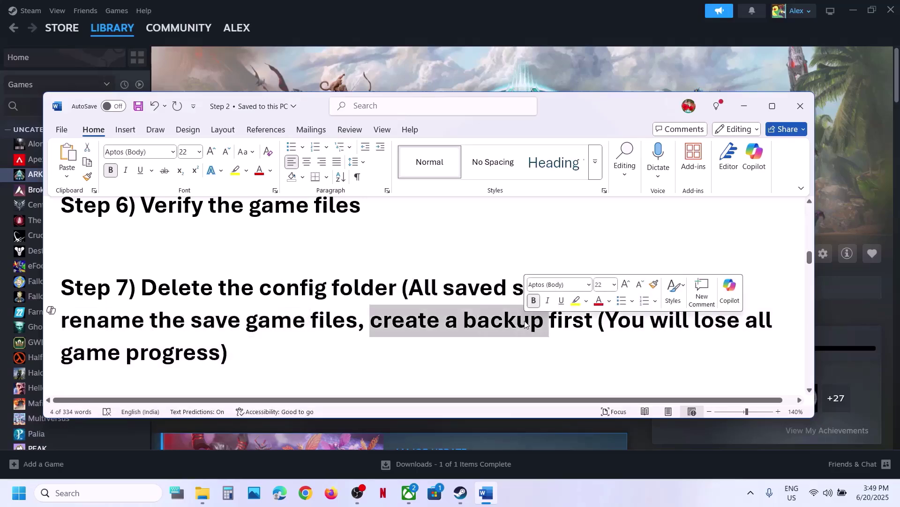
click(427, 69)
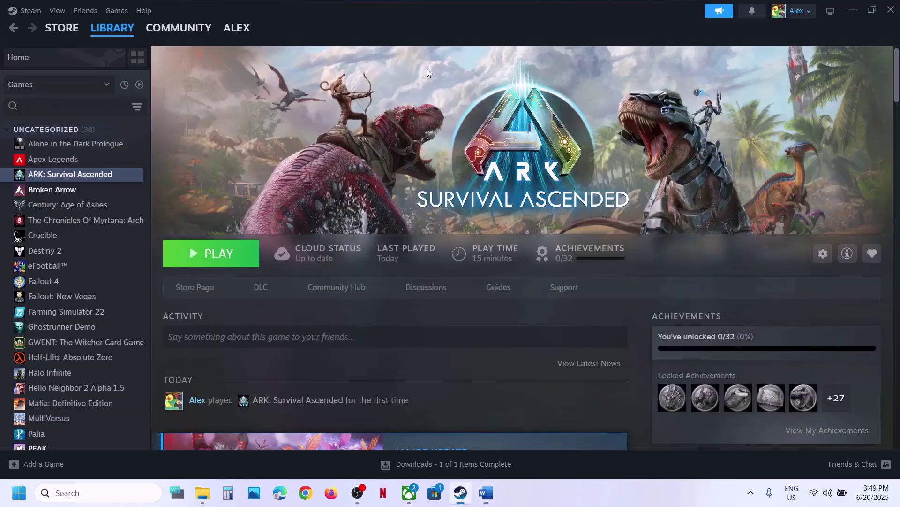
Reopen ARK: Survival Ascended's local files from Steam and go to the ShooterGame folder's Saved subfolder.
right_click(96, 174)
mouse_move(118, 244)
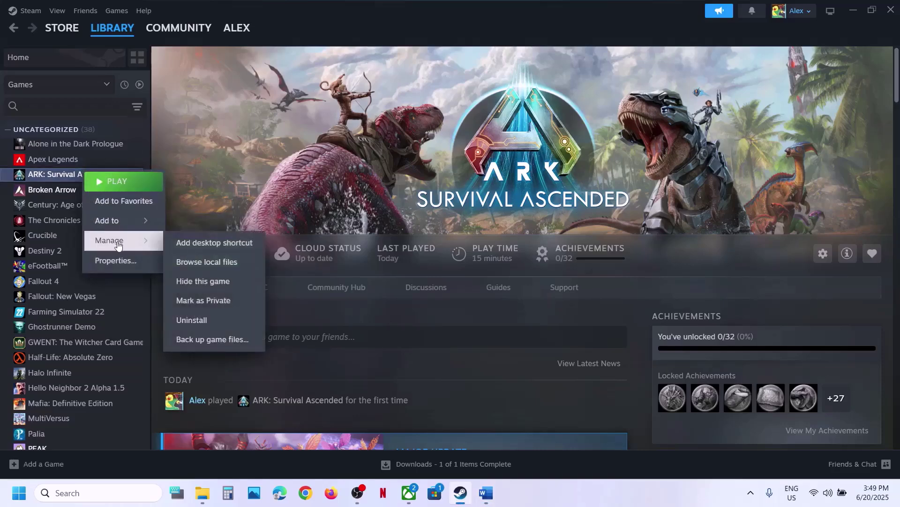
click(230, 261)
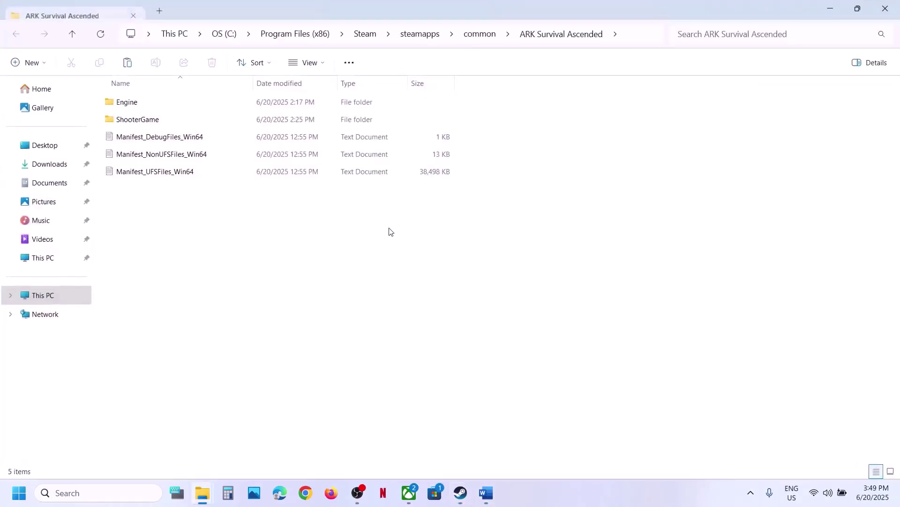
double_click(153, 120)
click(150, 177)
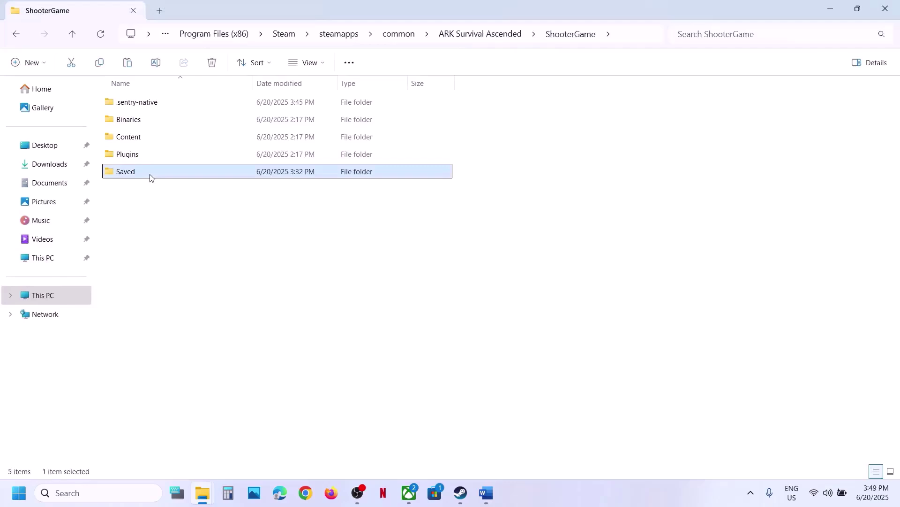
double_click(150, 178)
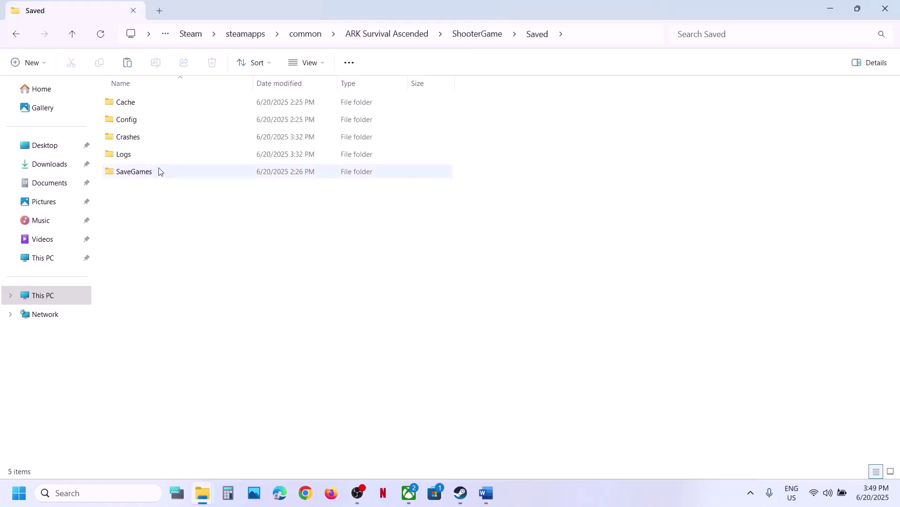
Examine the contents of the SaveGames folder and go back up to the ShooterGame folder.
click(149, 177)
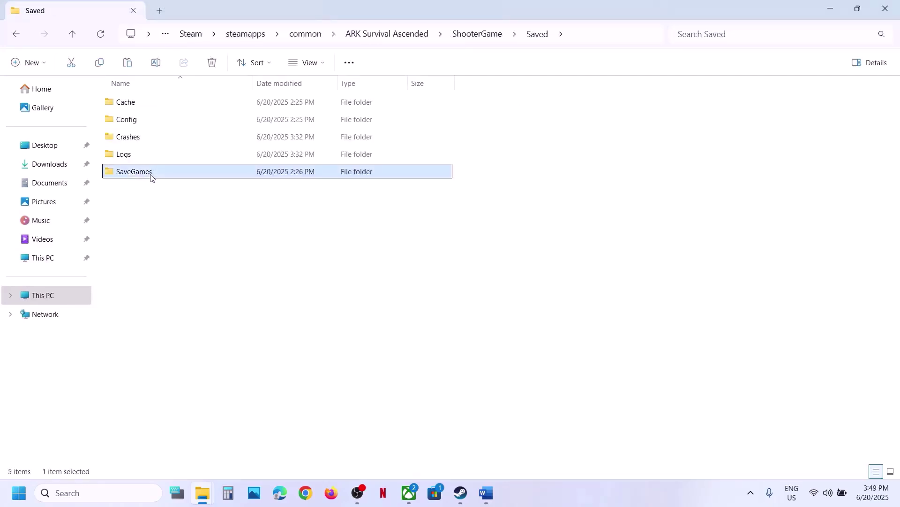
double_click(150, 178)
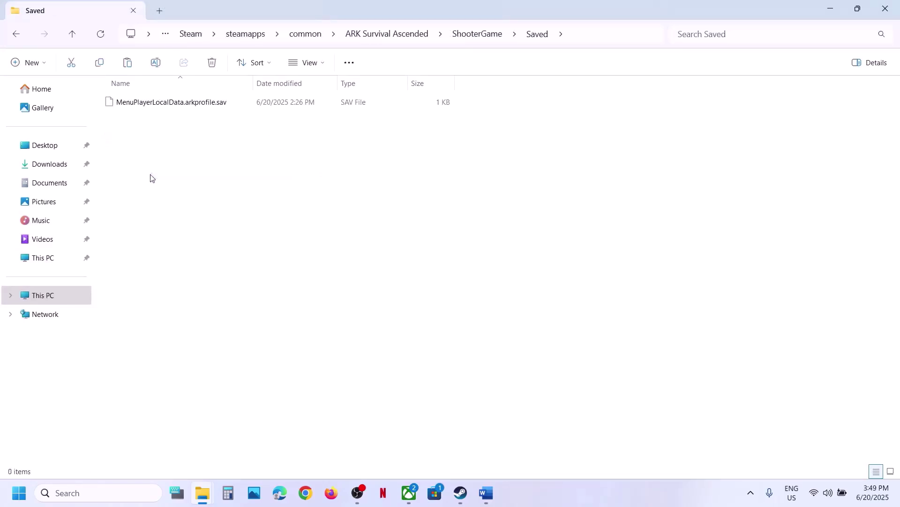
click(73, 36)
click(73, 35)
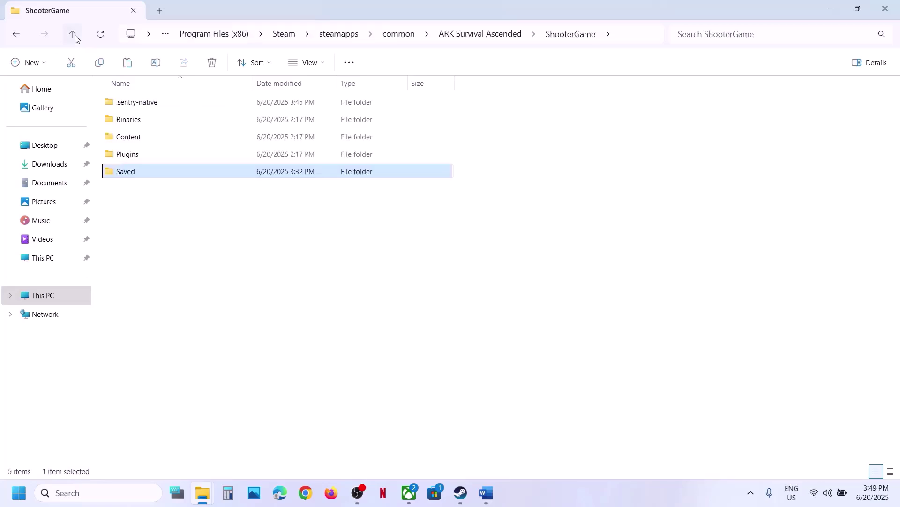
double_click(153, 171)
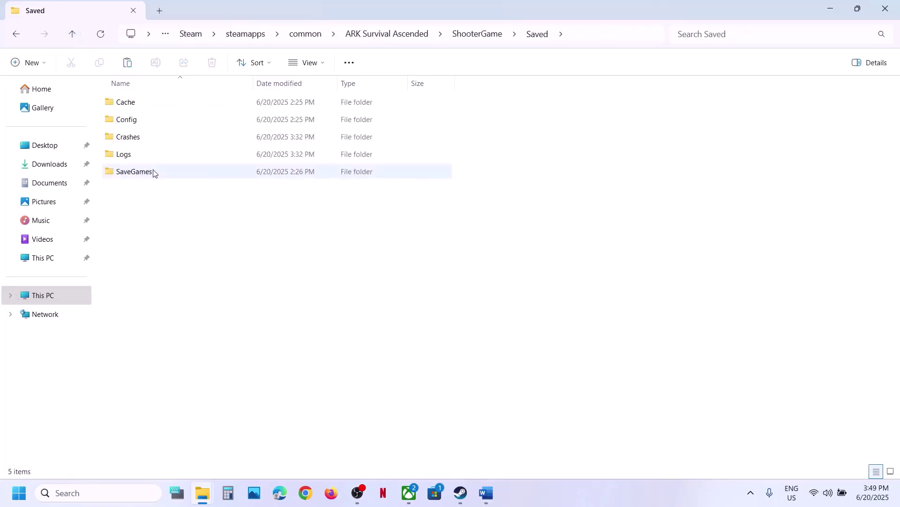
click(72, 41)
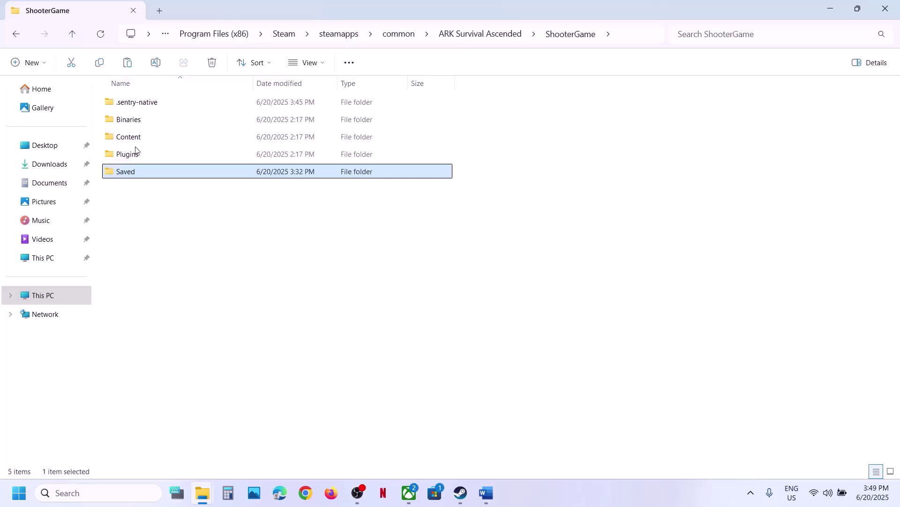
Back up the Saved folder by copying it to the desktop and placing it beside the Runtime folder.
right_click(119, 176)
click(173, 192)
key(super+d)
key(ctrl+v)
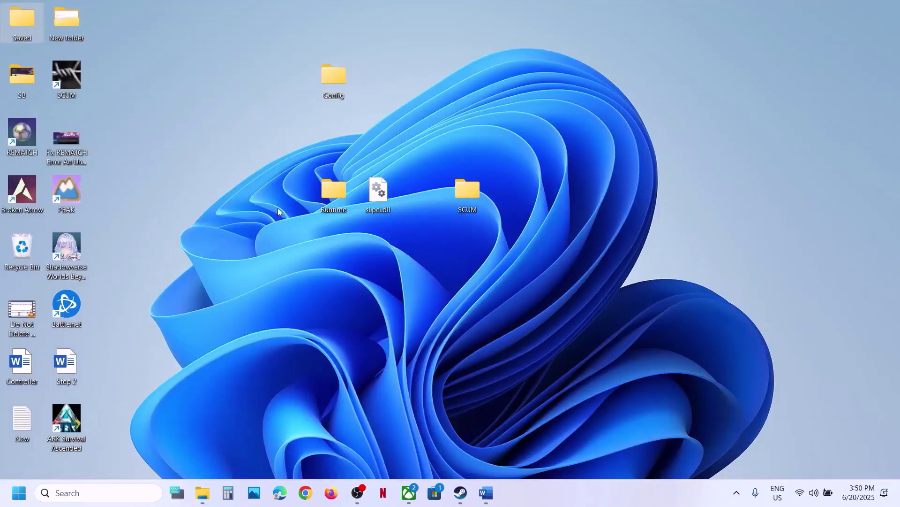
drag(21, 24, 287, 197)
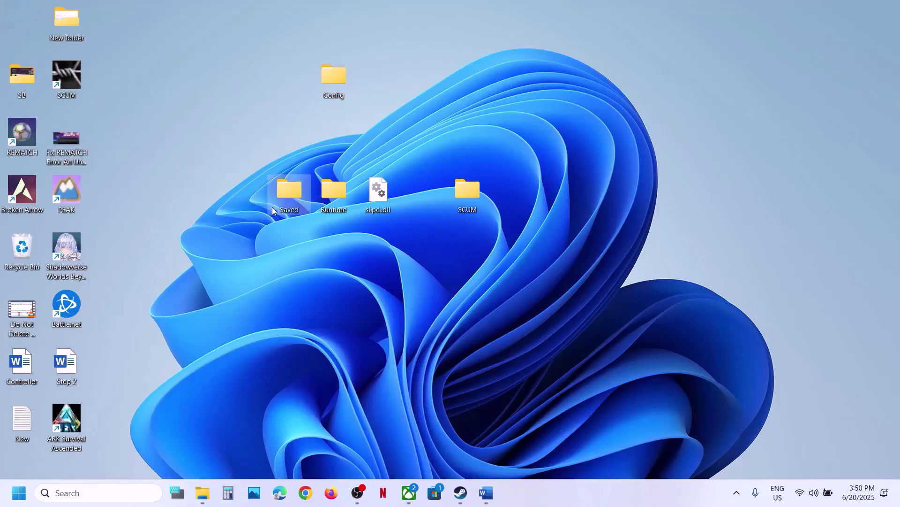
Return to the ShooterGame folder window and rename the Saved folder as Saved.old.
mouse_move(202, 492)
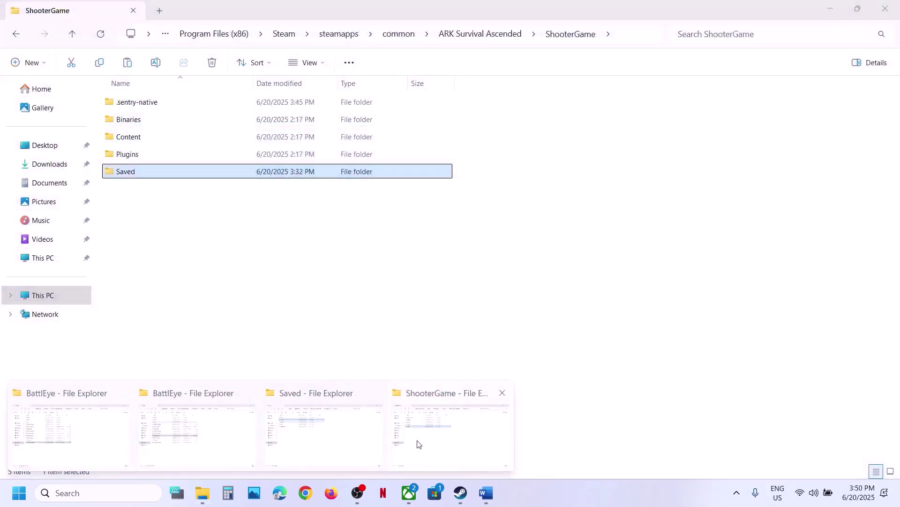
click(418, 443)
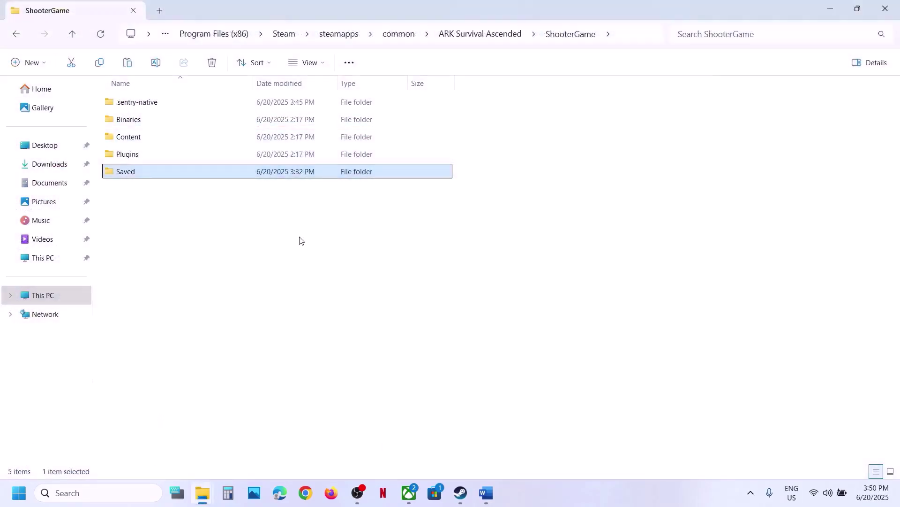
right_click(174, 176)
click(295, 187)
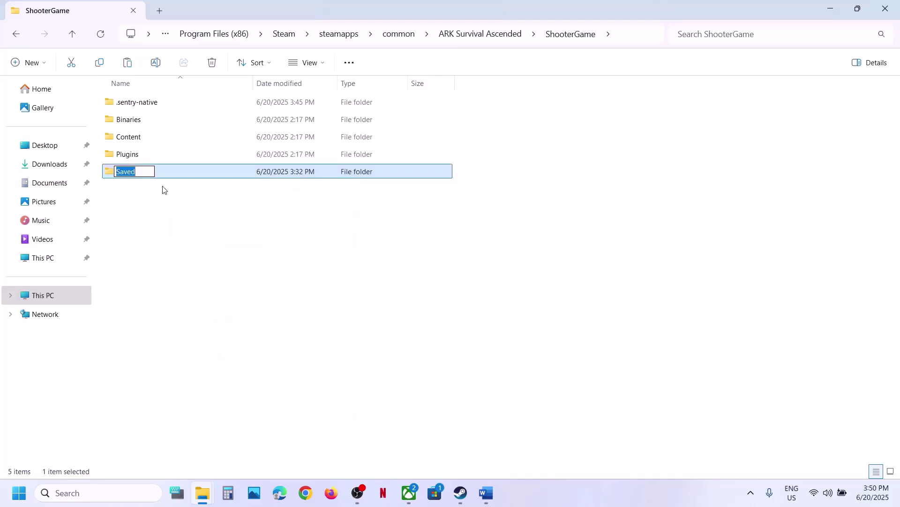
click(146, 171)
text(.old)
click(327, 267)
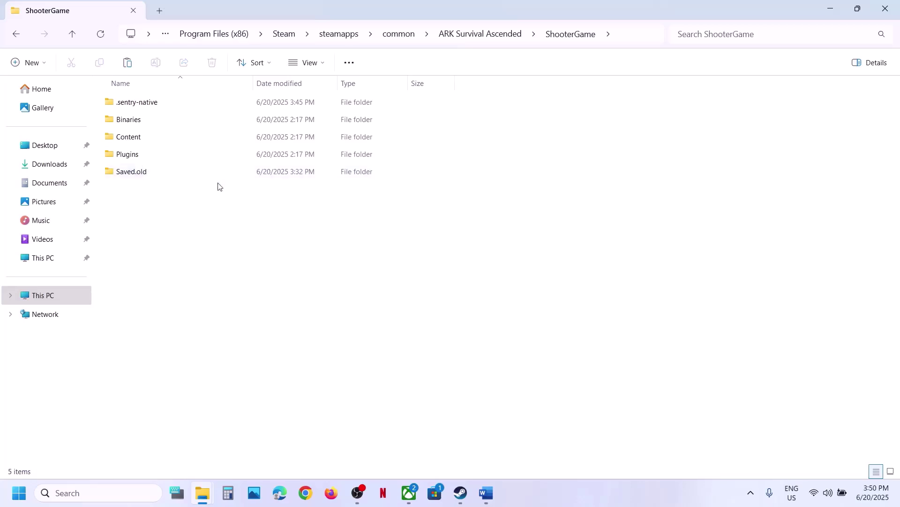
Switch to the Word document through Steam and highlight "Uninstall Mods" in Step 8.
click(460, 492)
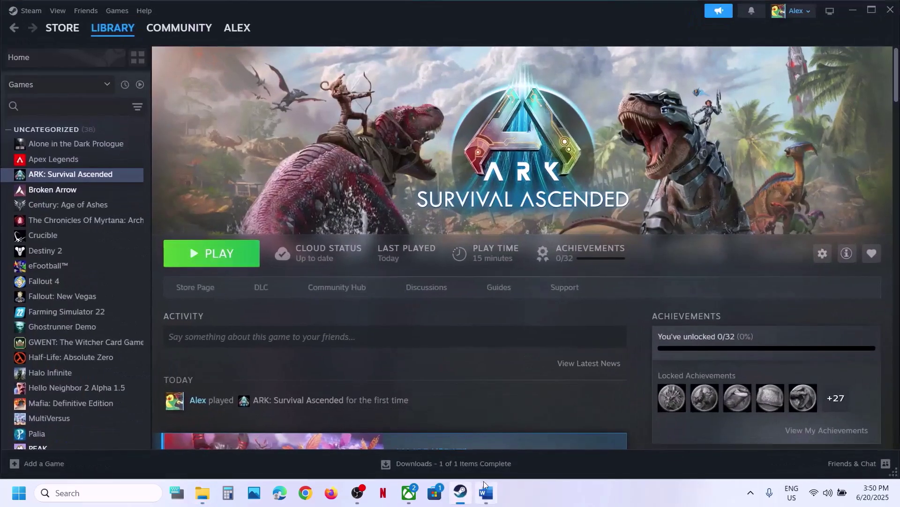
click(486, 433)
scroll(370, 314, down, 3)
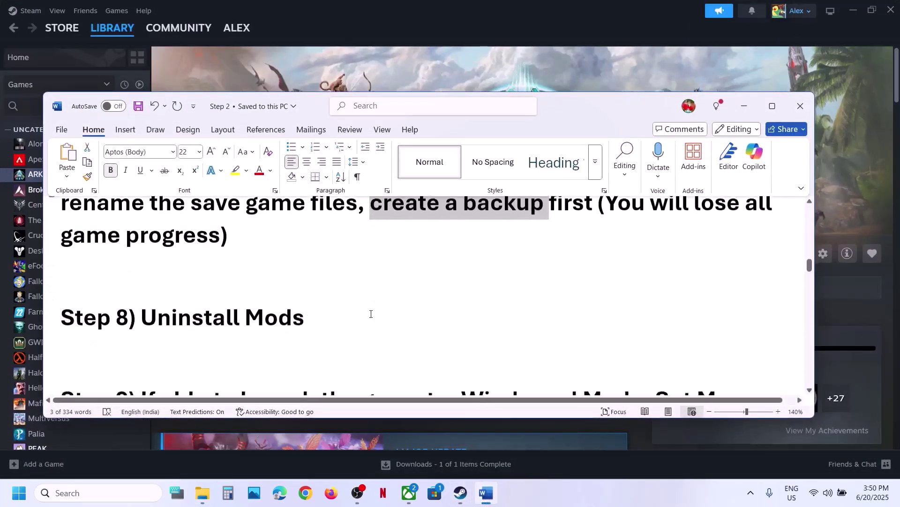
drag(151, 333, 288, 338)
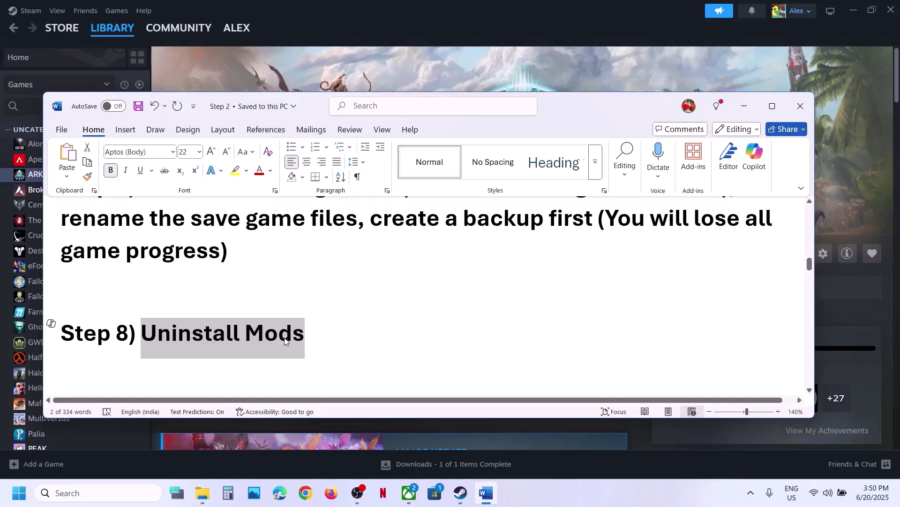
Highlight the Step 8 line, followed by the windowed mode and max frame rate advice in Step 9.
drag(336, 342, 103, 334)
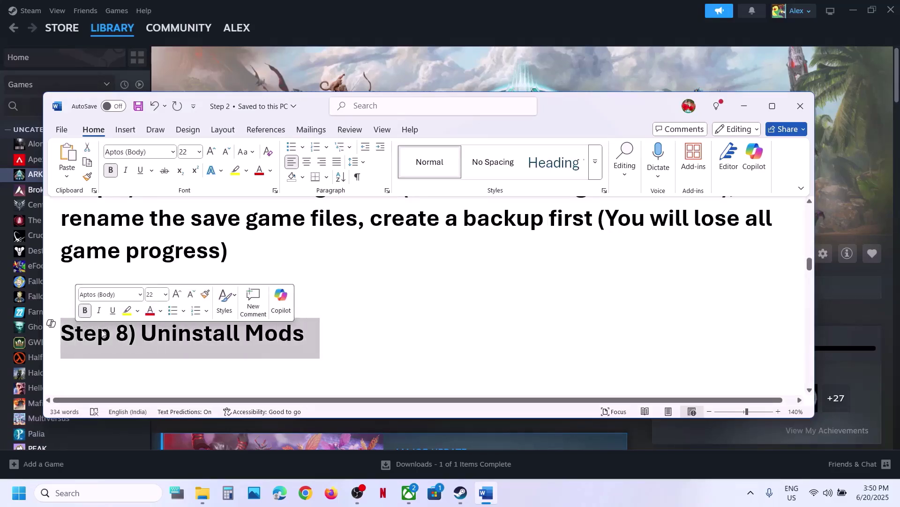
click(352, 332)
scroll(353, 332, down, 5)
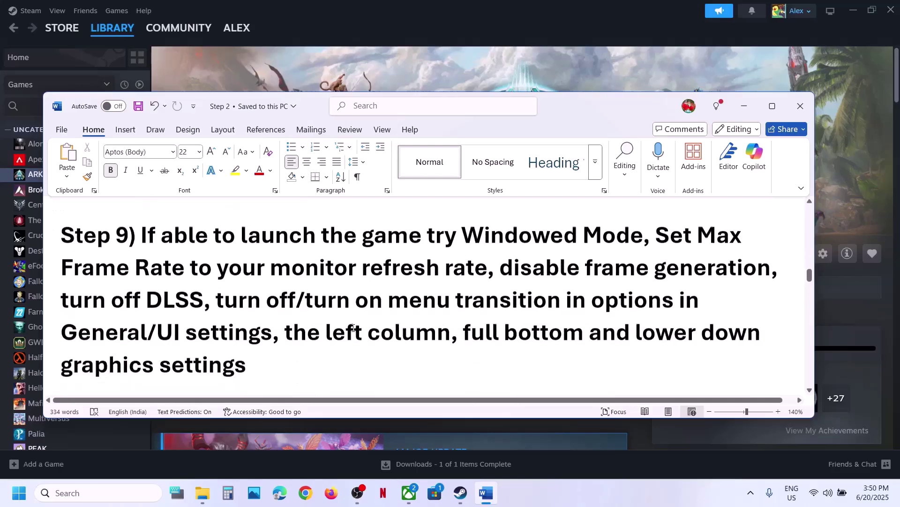
drag(142, 233, 698, 237)
double_click(697, 237)
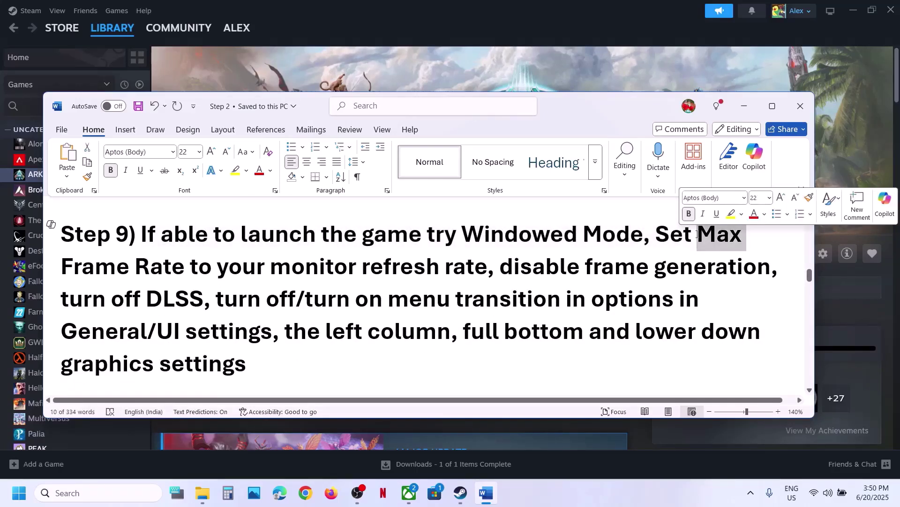
shift+click(658, 235)
drag(657, 234, 516, 274)
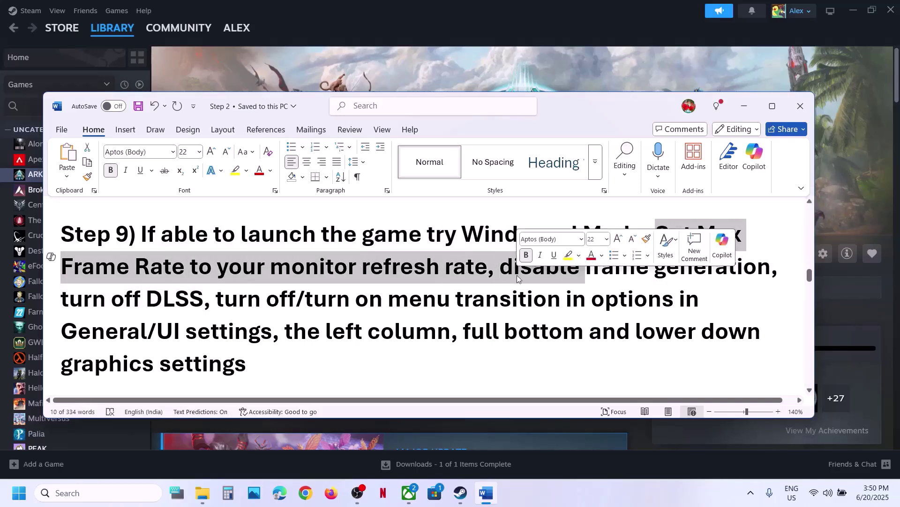
Highlight Step 9's remaining advice on disabling frame generation, toggling menu transition and lowering graphics settings.
click(516, 272)
double_click(520, 268)
key(ctrl+shift+Right)
key(ctrl+shift+Right)
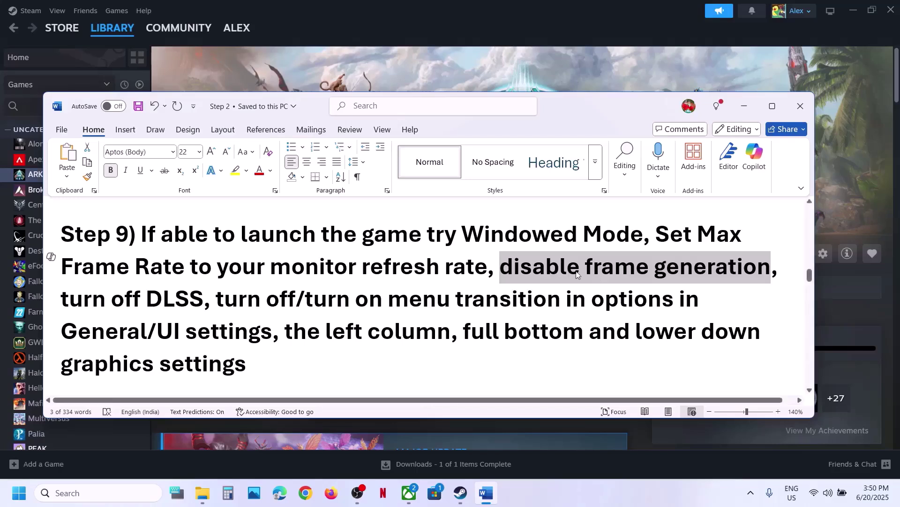
drag(148, 233, 444, 240)
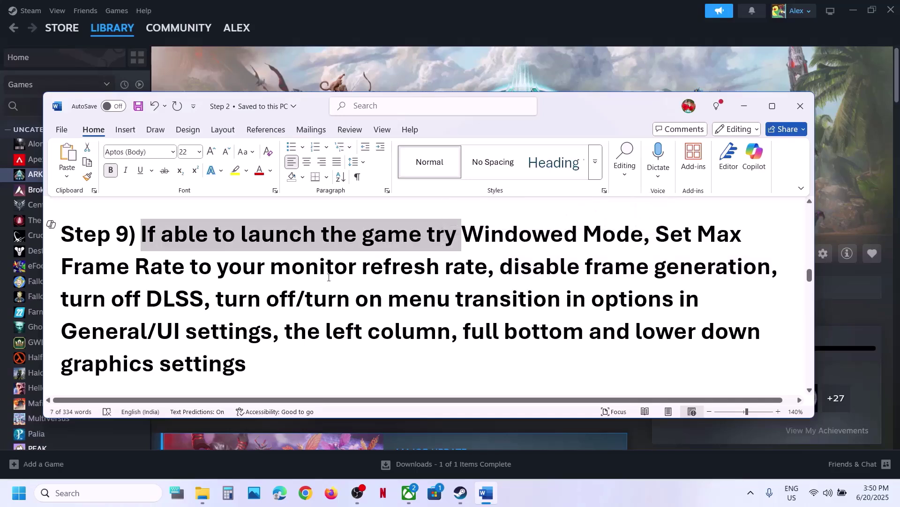
drag(71, 305, 545, 300)
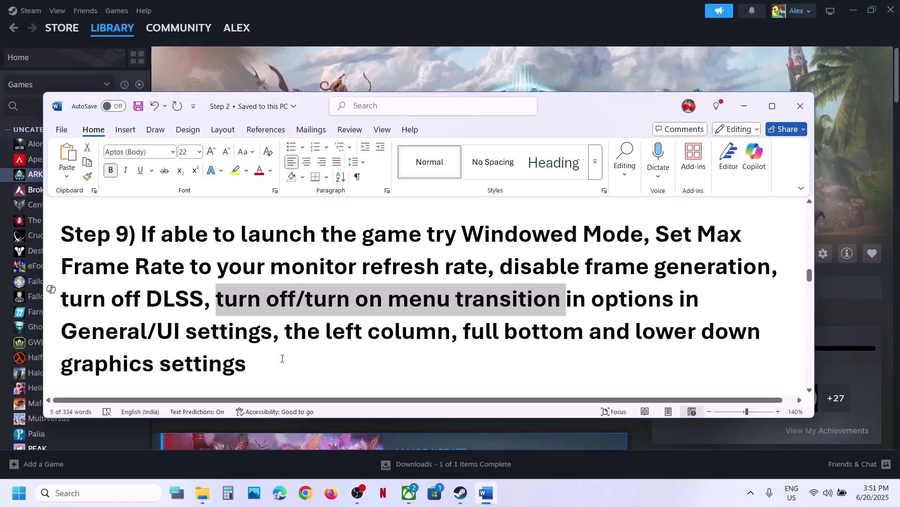
drag(247, 368, 636, 330)
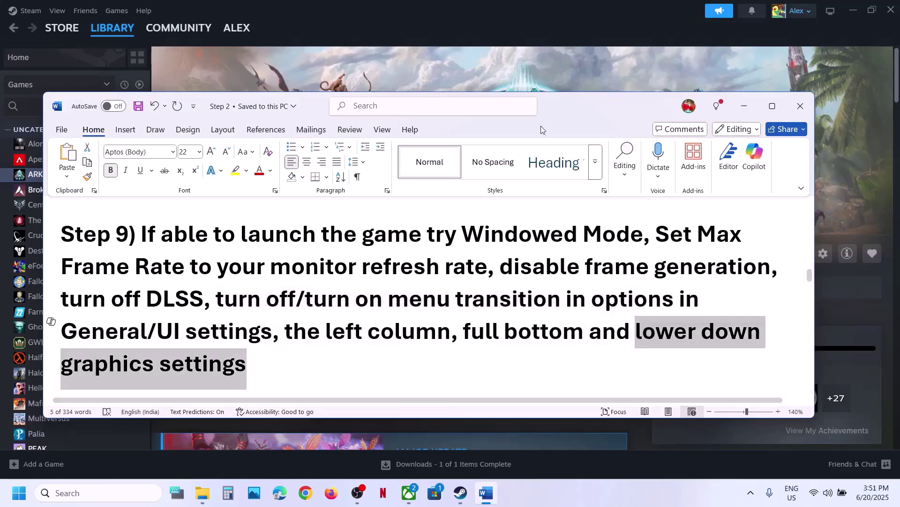
click(522, 75)
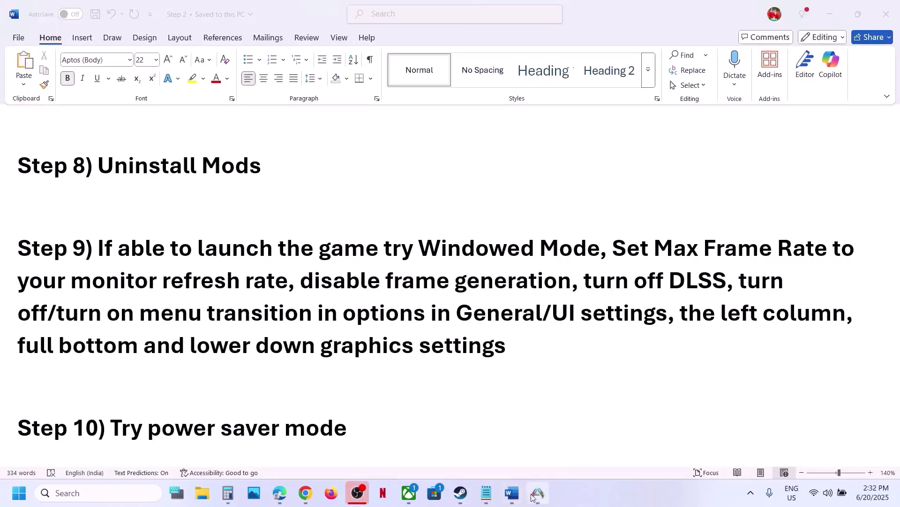
Switch to the ArkAscended game window, leave the current settings screen and reopen Settings from the game menu.
click(534, 496)
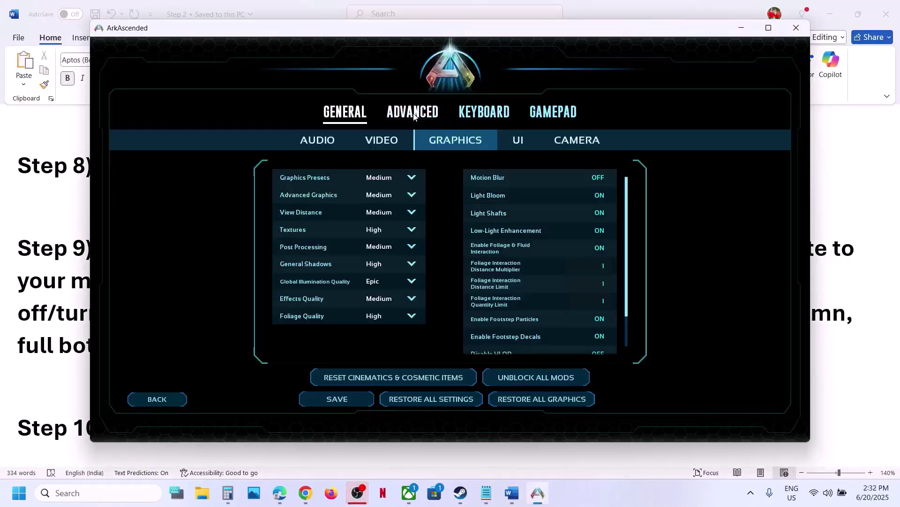
key(Escape)
key(Escape)
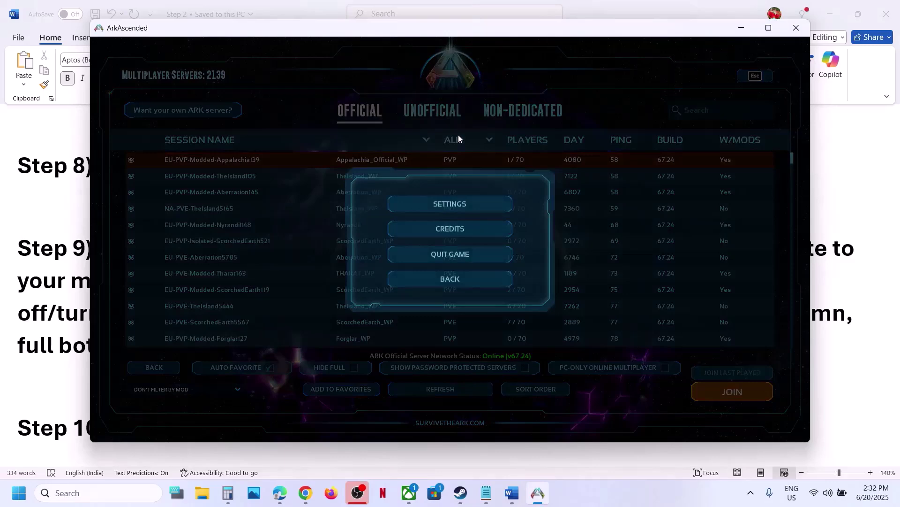
click(448, 205)
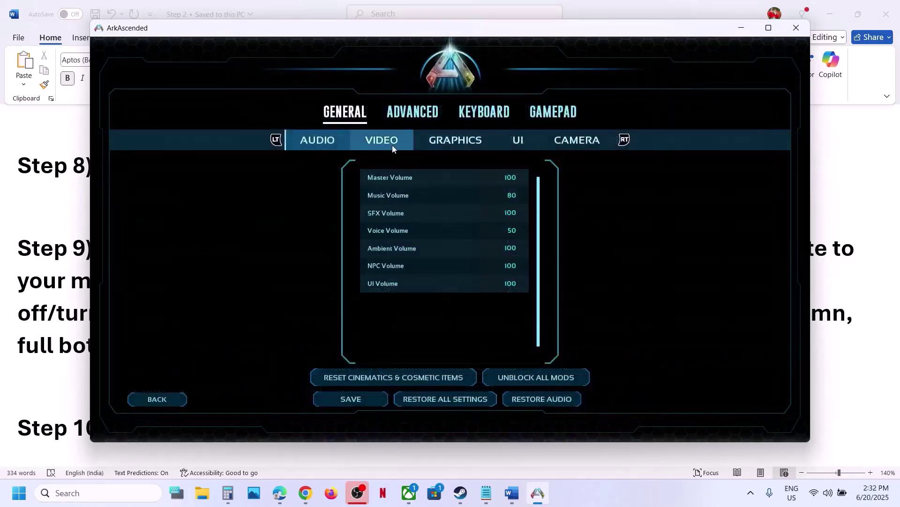
In the game's video settings, check the Windowed window mode and set the resolution to 1600x900.
click(392, 145)
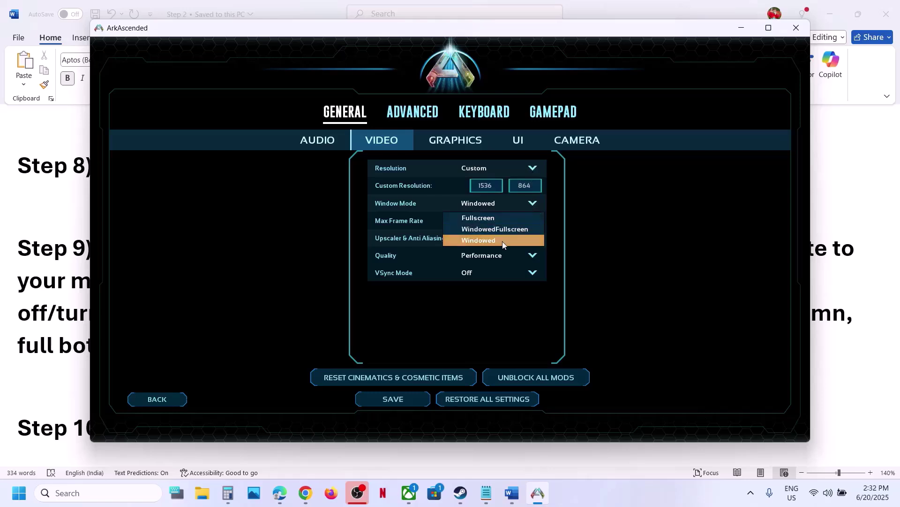
click(534, 172)
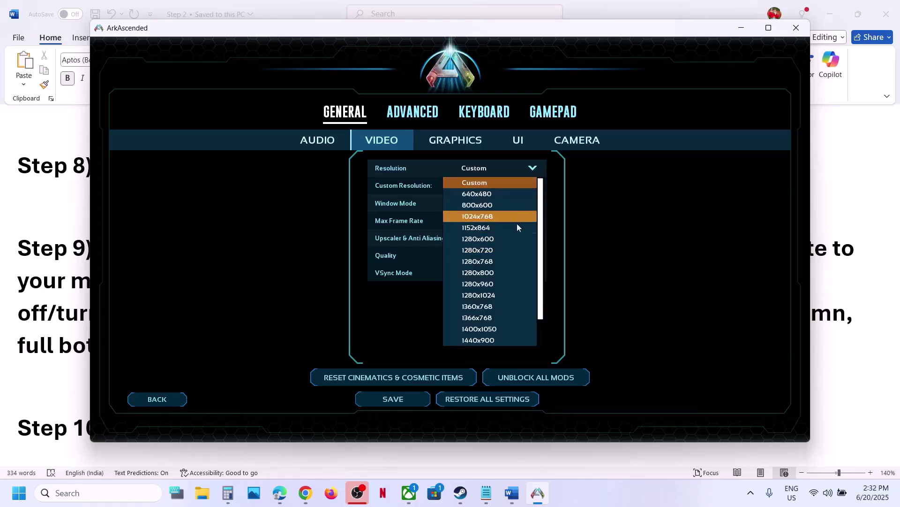
scroll(508, 265, down, 1)
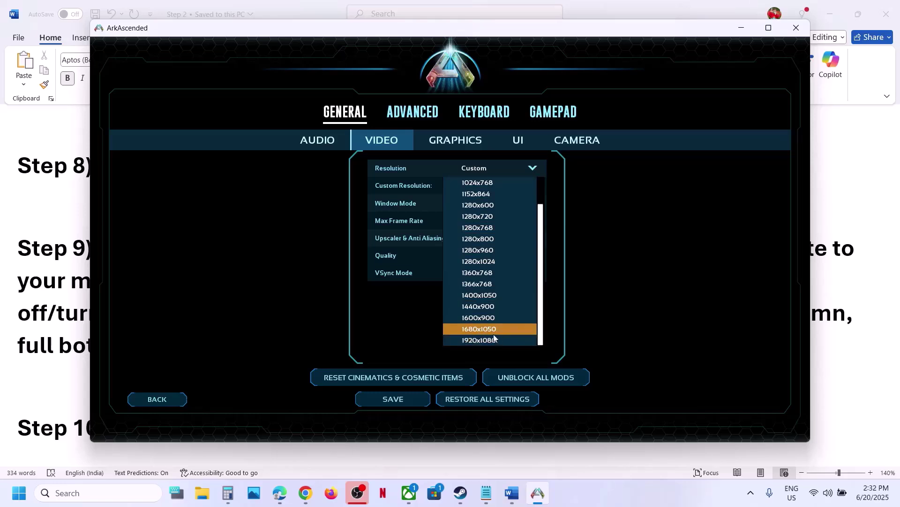
click(483, 318)
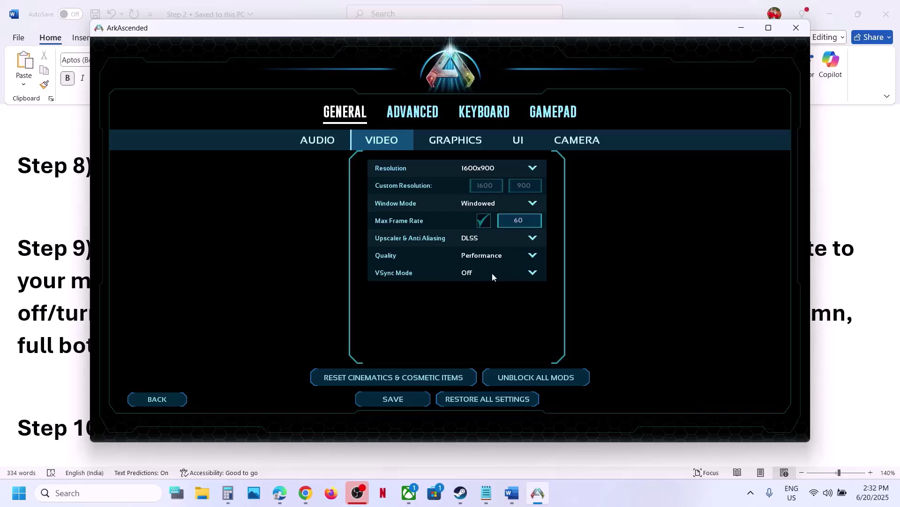
Show the available Graphics Presets options in the game's graphics settings.
click(464, 146)
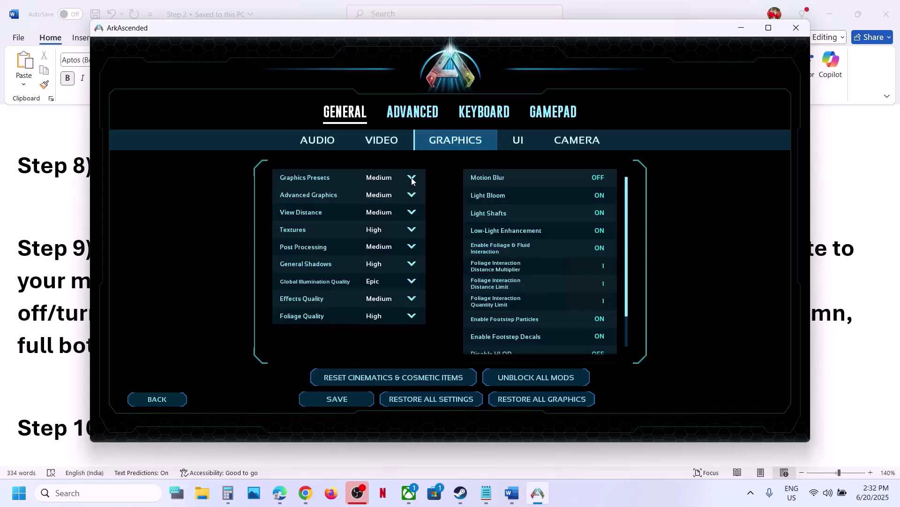
click(412, 179)
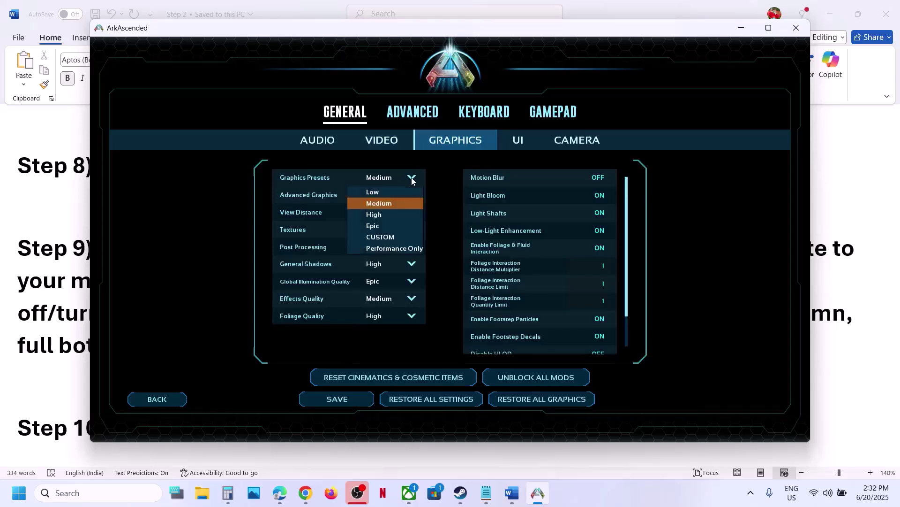
Set the graphics preset to Medium, lower Advanced Graphics to Low, and save the graphics settings.
click(380, 205)
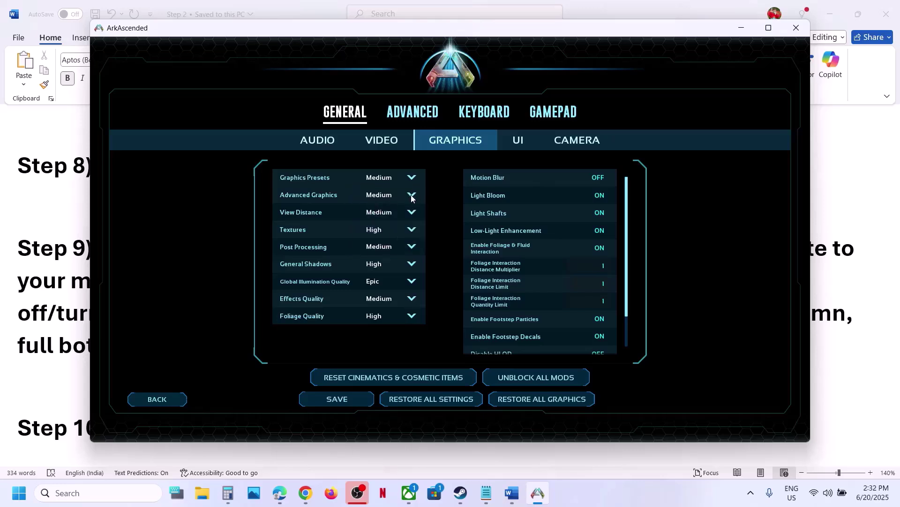
click(412, 195)
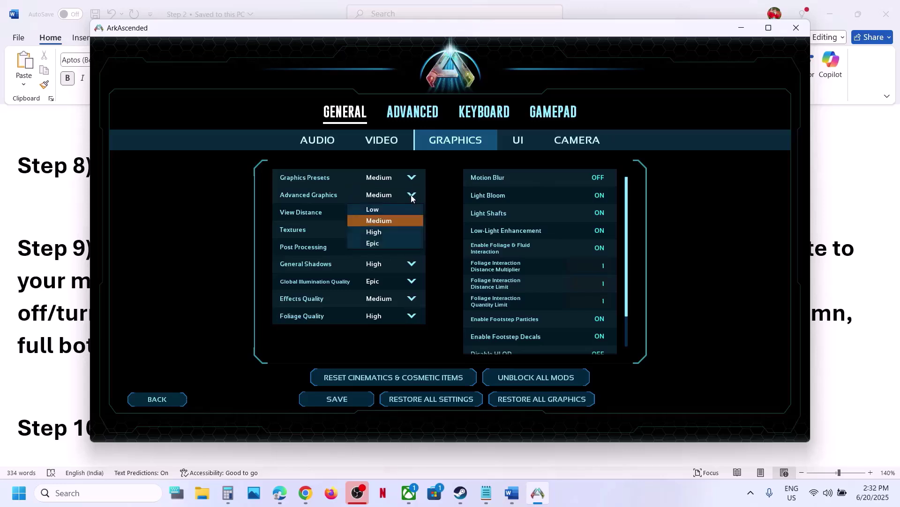
click(377, 211)
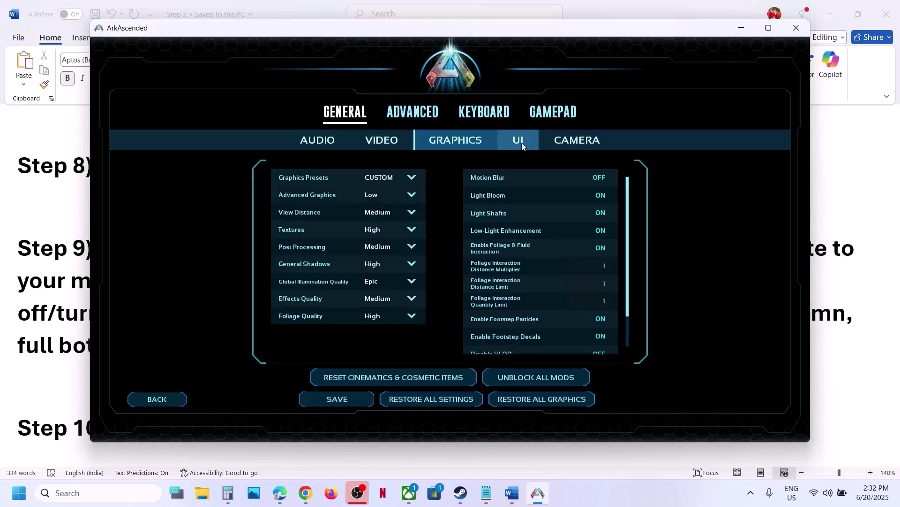
click(329, 401)
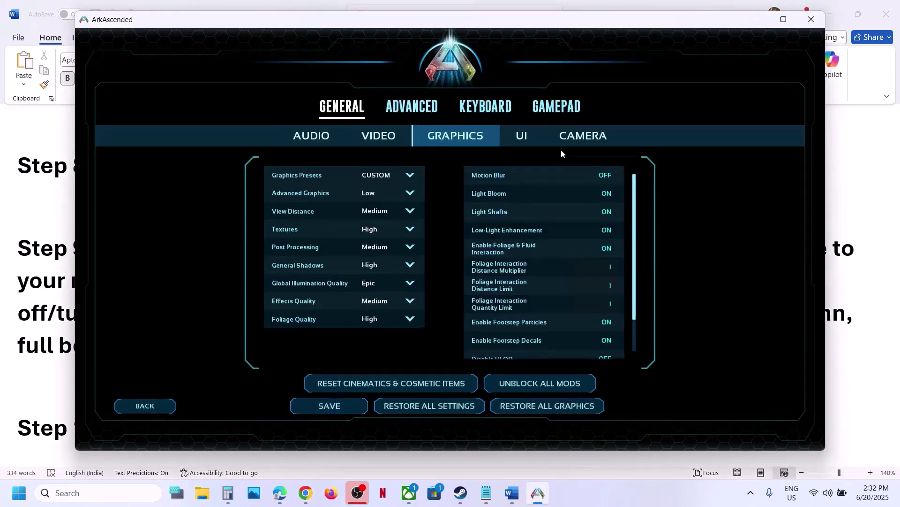
Turn Disable Menu Transitions on in the UI settings and save the change.
click(527, 137)
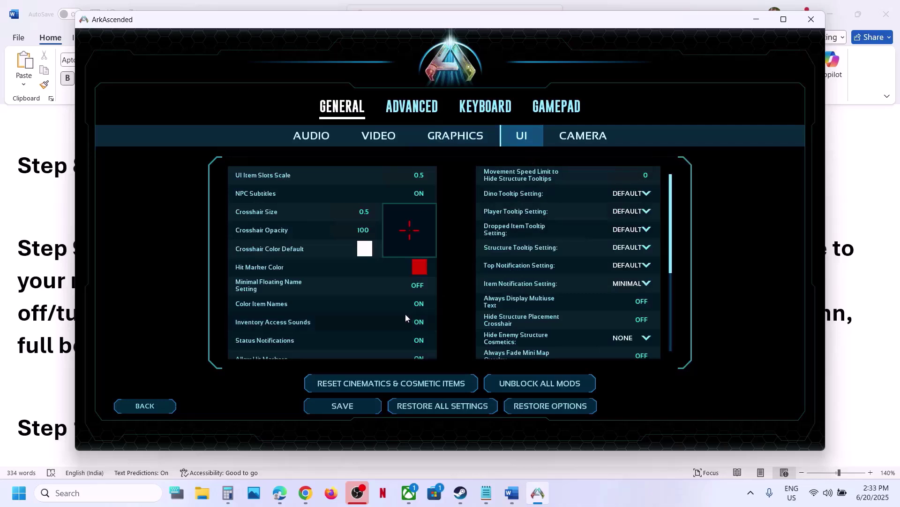
scroll(405, 313, down, 5)
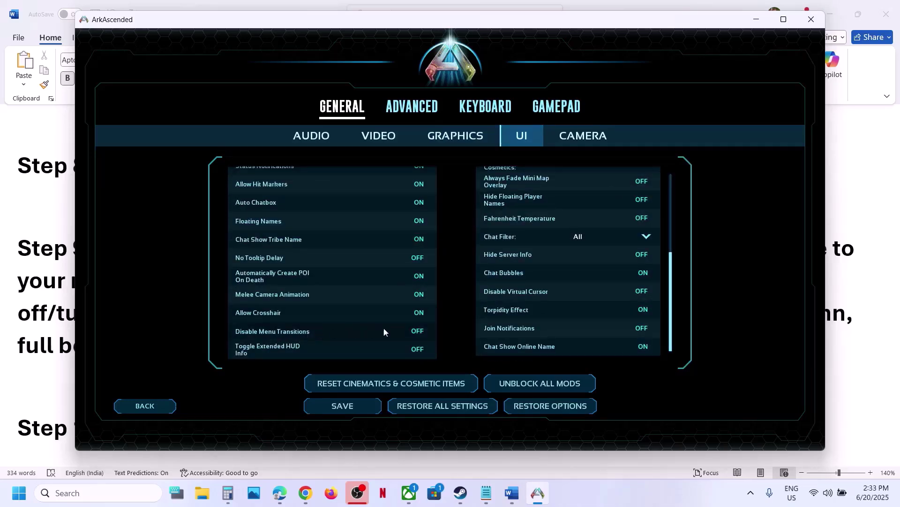
click(422, 332)
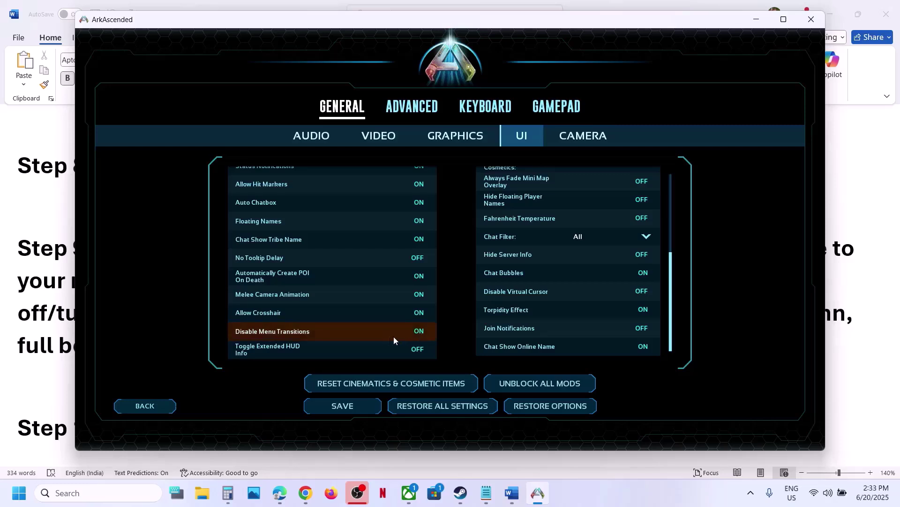
click(413, 336)
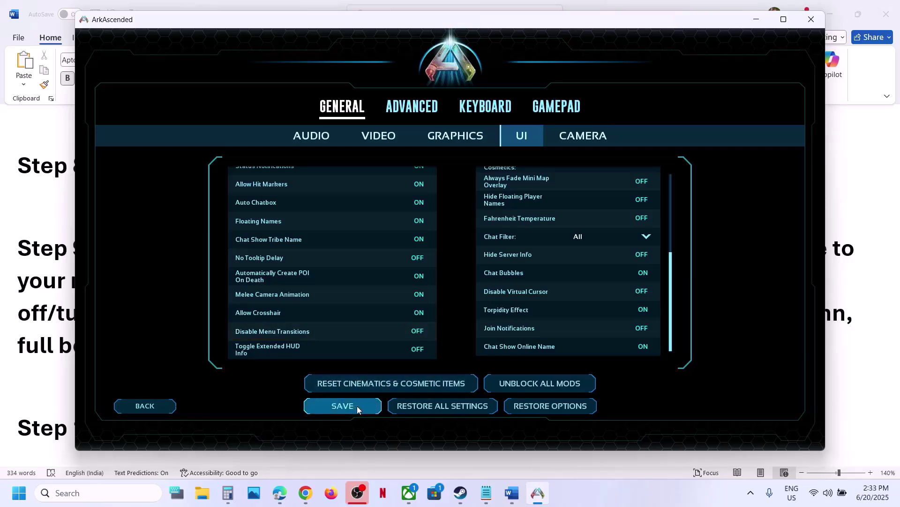
click(421, 334)
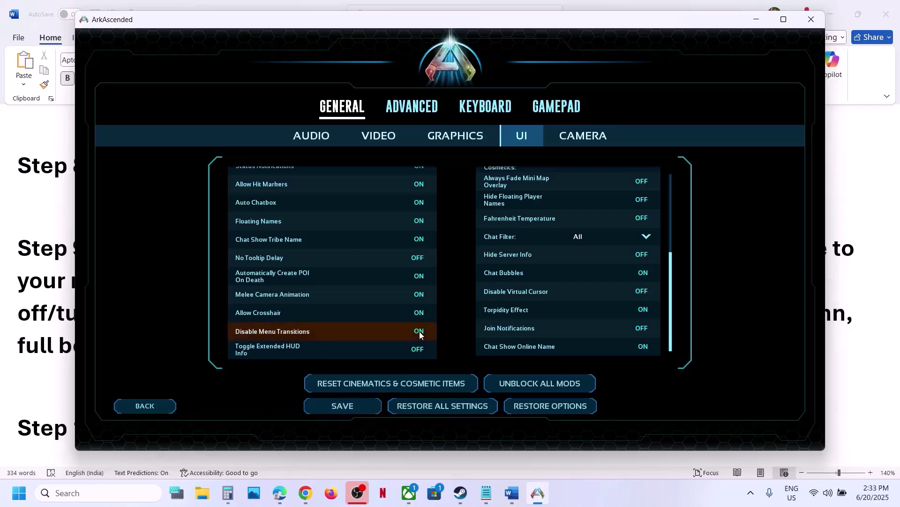
click(352, 404)
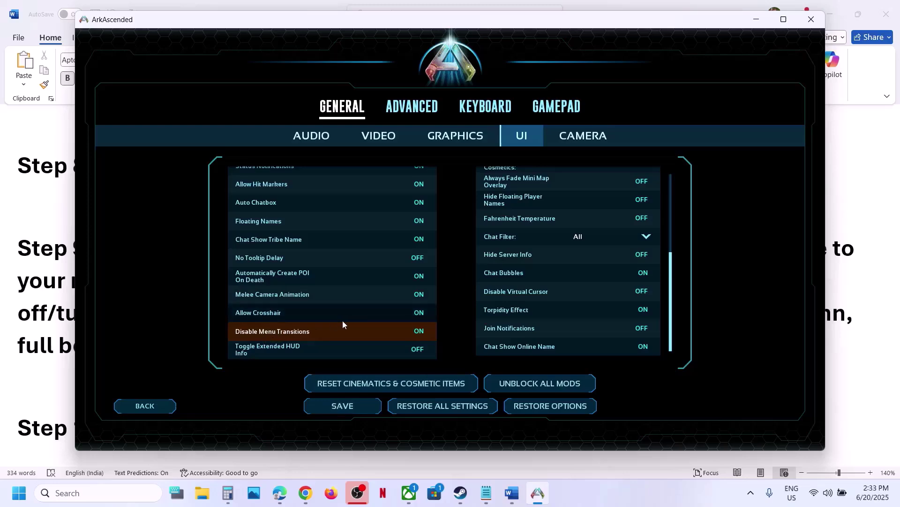
click(53, 366)
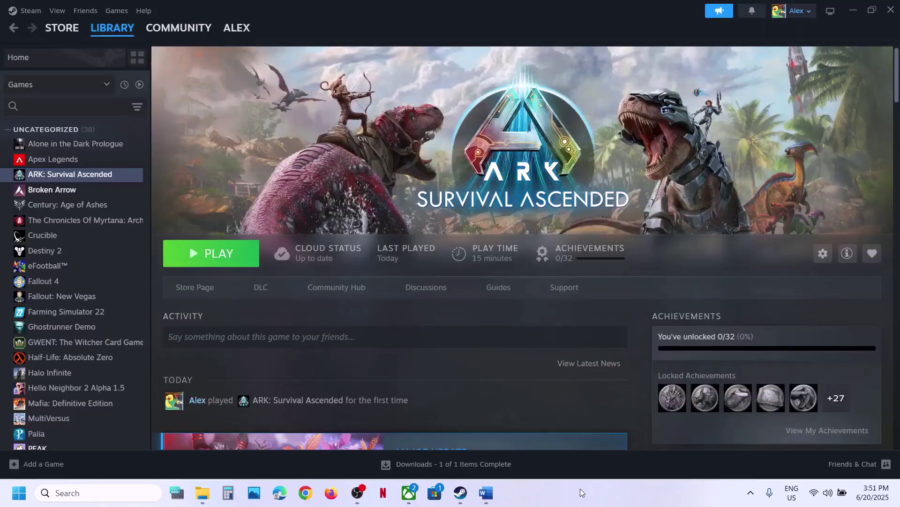
Switch to the Word document and select the words "power saver mode" in Step 10.
click(485, 499)
scroll(346, 316, down, 3)
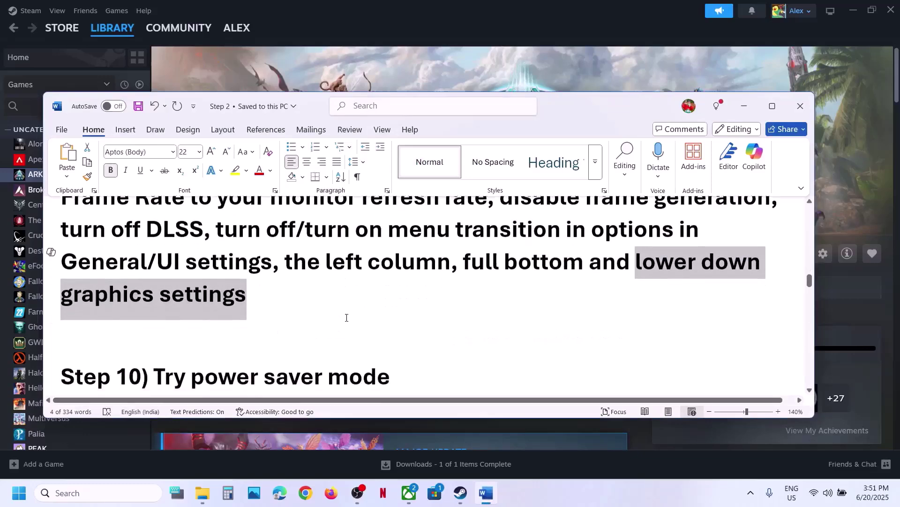
click(392, 320)
key(ctrl+shift+Left)
key(ctrl+shift+Left)
key(ctrl+shift+Left)
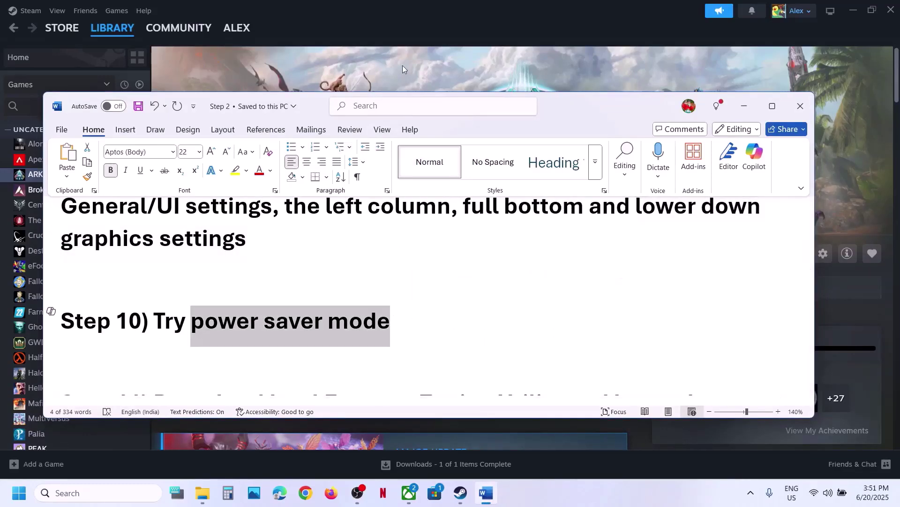
Open Power Options under Hardware and Sound in Control Panel, and view the Power Saver.jpg picture of the power plans.
click(401, 66)
click(84, 492)
text(control)
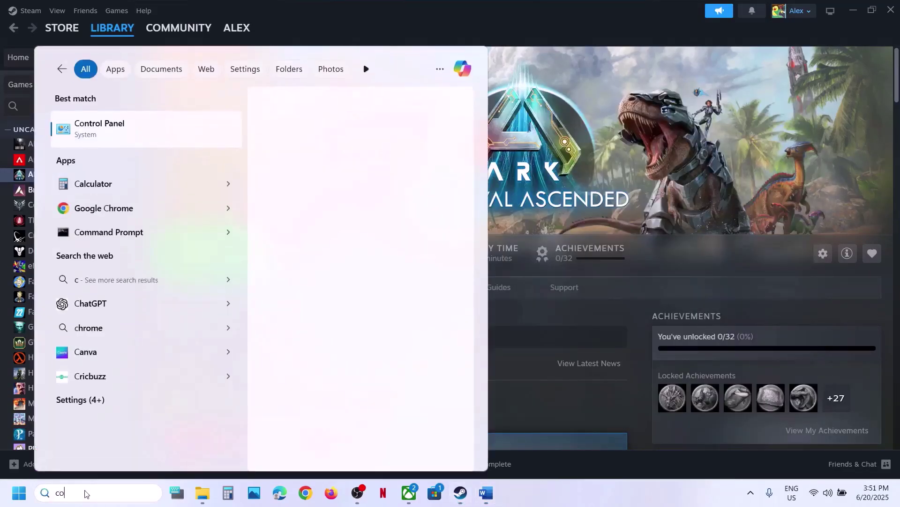
key(Return)
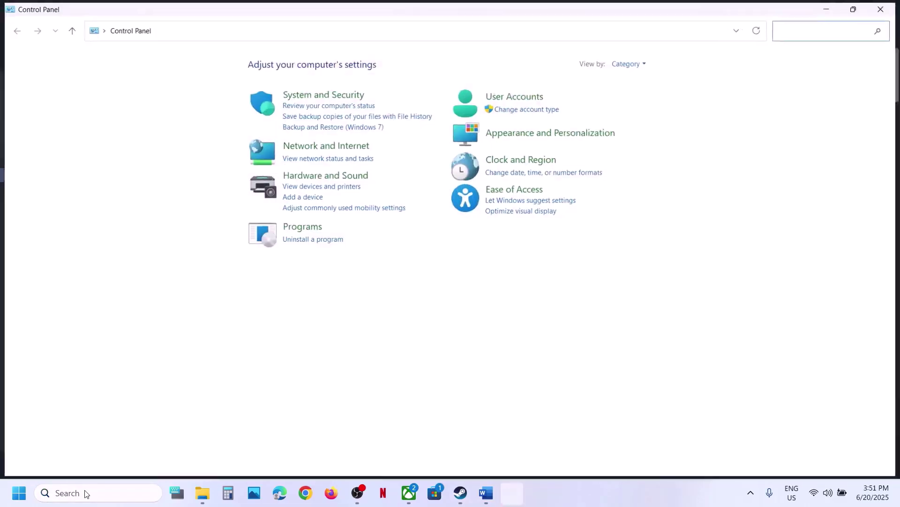
click(323, 177)
click(187, 160)
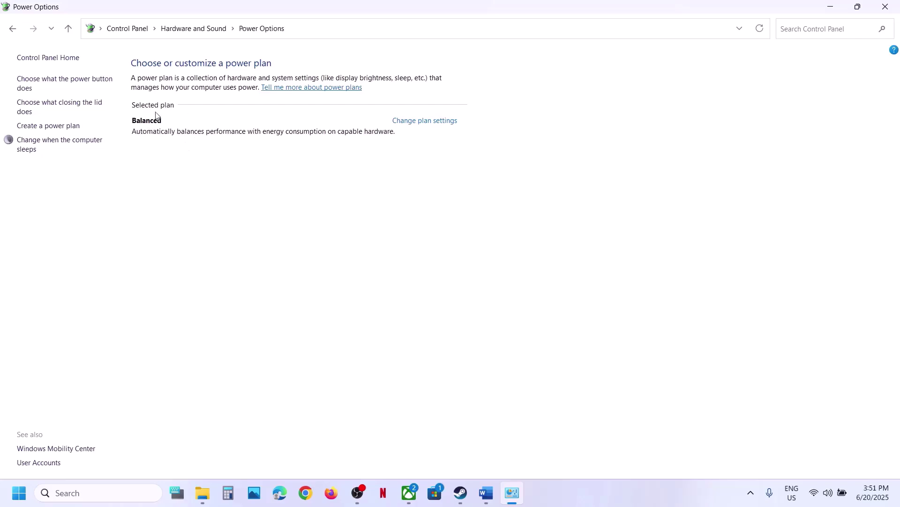
click(590, 489)
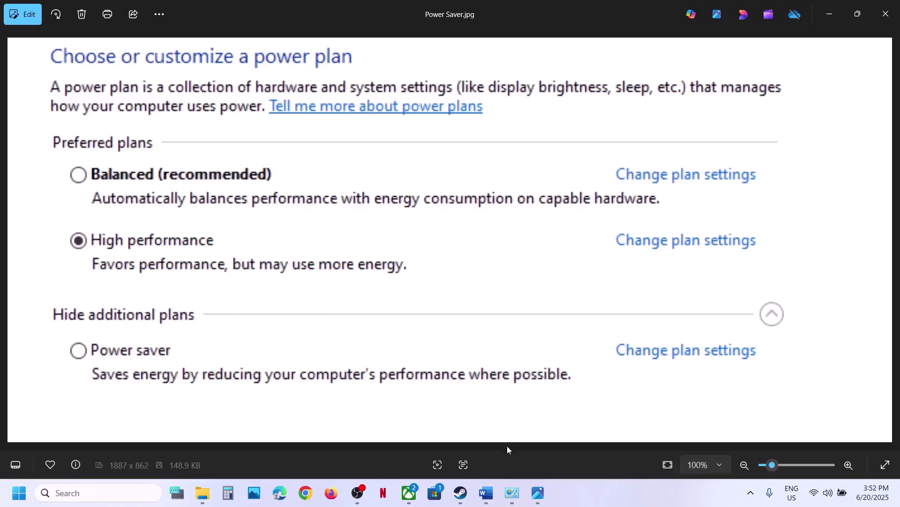
Return to the Word document and highlight Step 11's text on downloading Intel Extreme Tuning Utility and lowering the Performance Core Ratio.
click(486, 492)
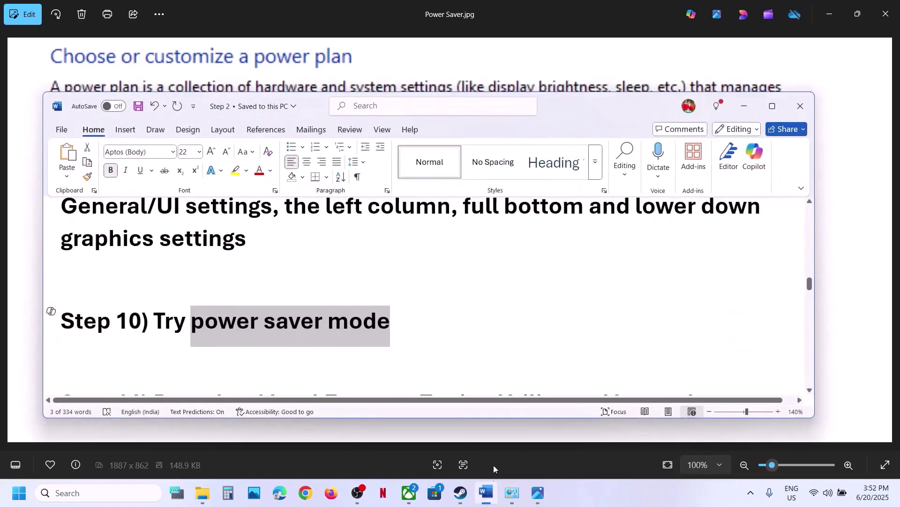
click(412, 324)
scroll(411, 324, down, 2)
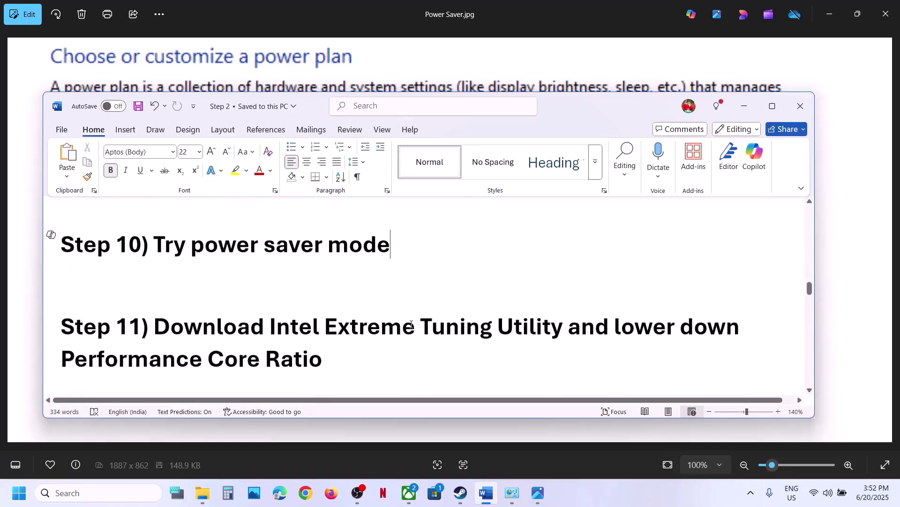
drag(190, 321, 517, 306)
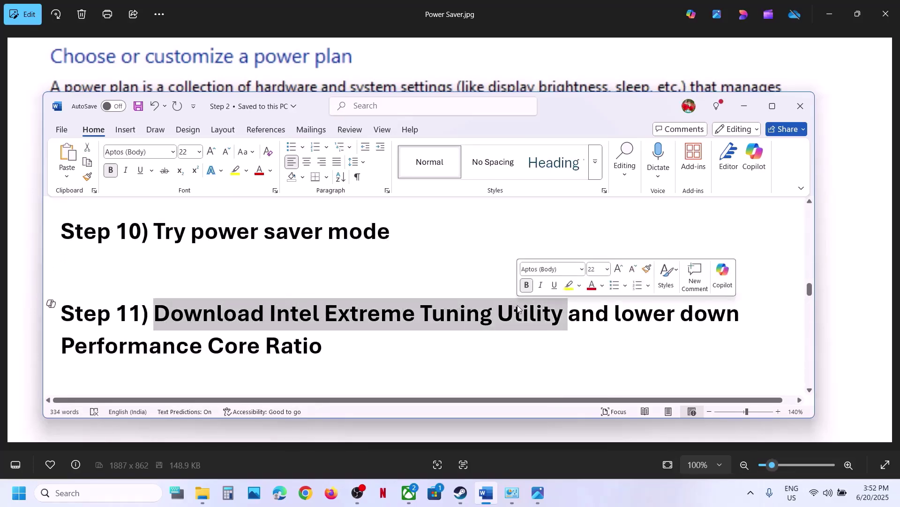
drag(610, 313, 367, 372)
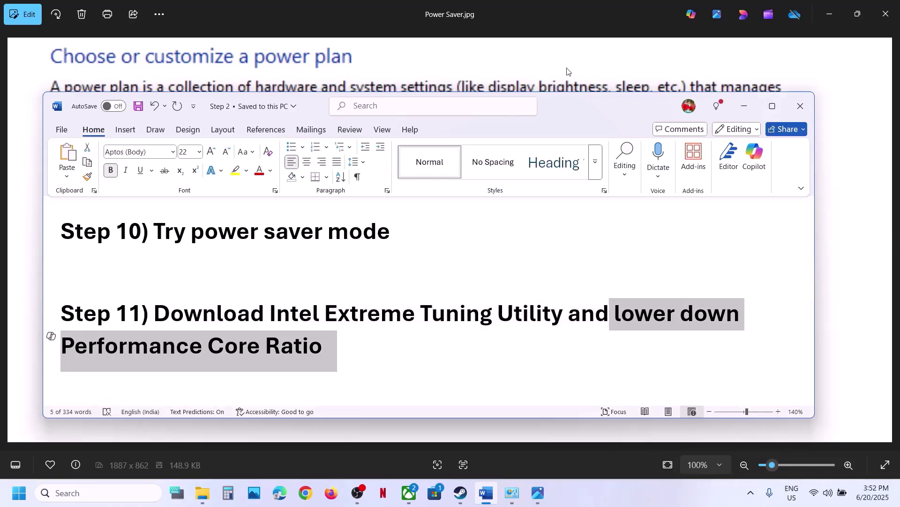
Examine the Performance Core Ratio setting in the Intel Extreme Tuning Utility picture in Photos, and close the picture.
click(516, 66)
key(Right)
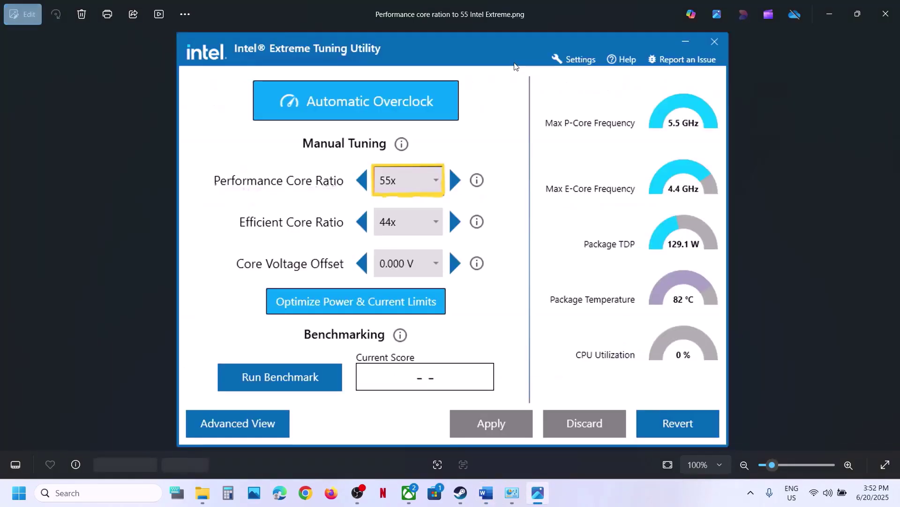
scroll(428, 136, up, 1)
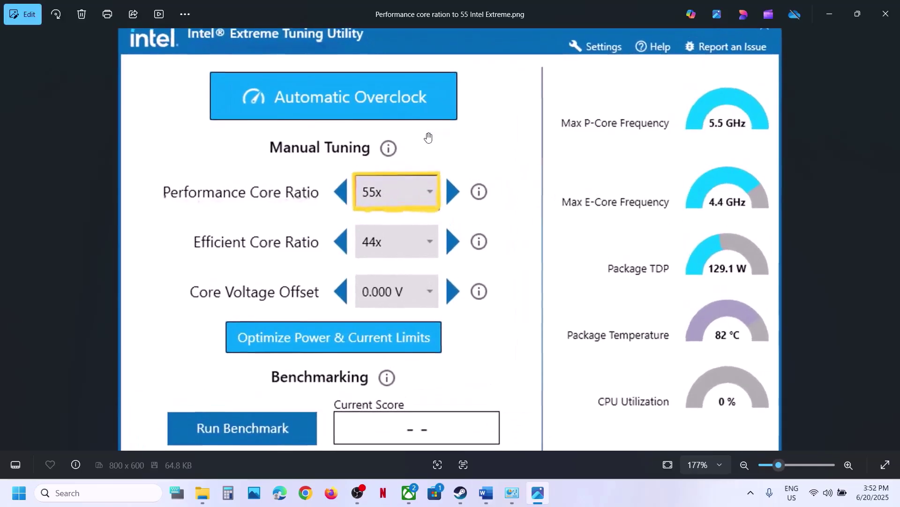
drag(287, 90, 286, 104)
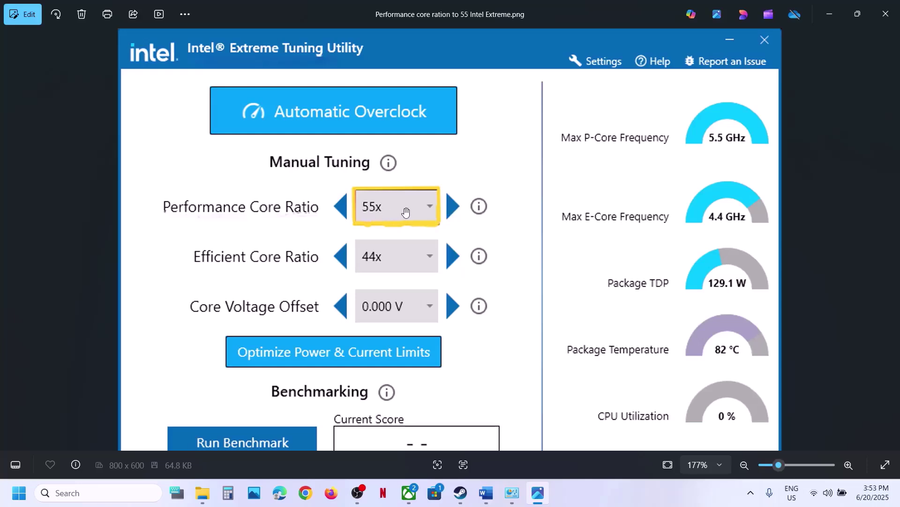
scroll(427, 256, down, 3)
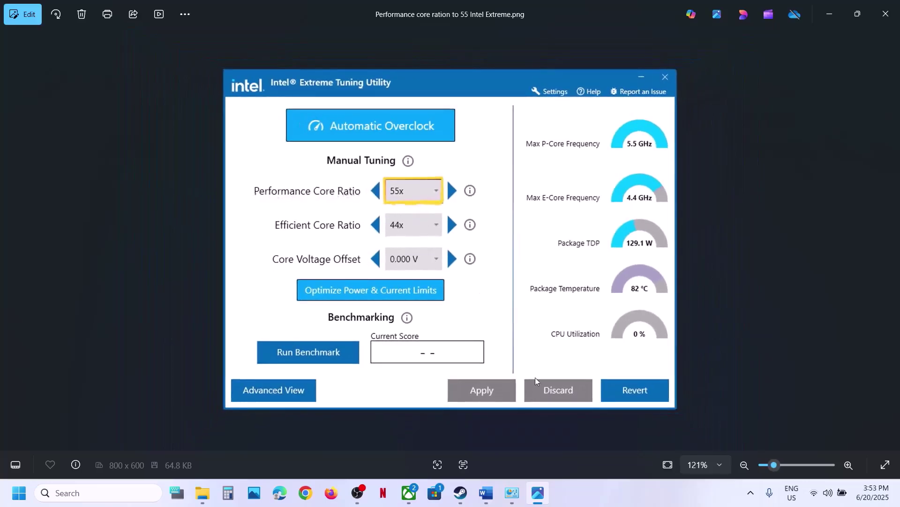
click(886, 14)
Highlight Step 12's text on clean graphics driver installation and the NVIDIA and AMD download links in the Word document.
scroll(389, 318, down, 5)
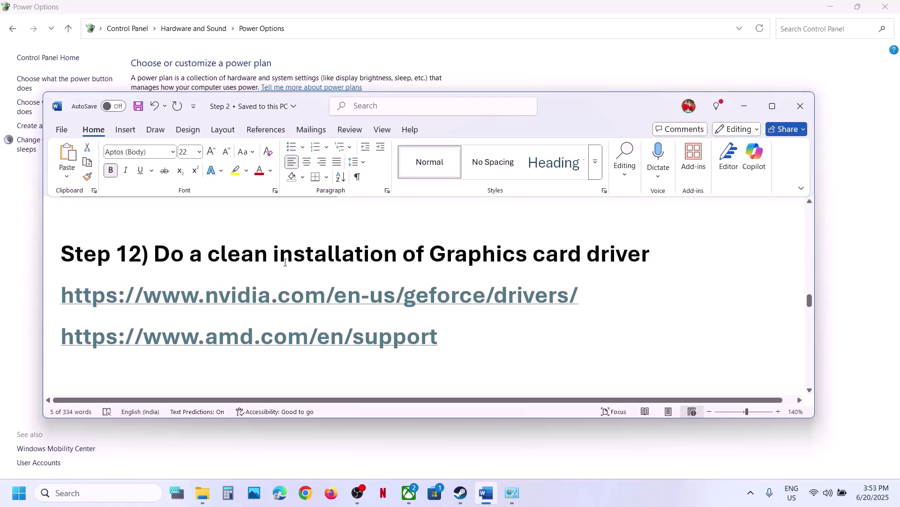
drag(285, 263, 651, 255)
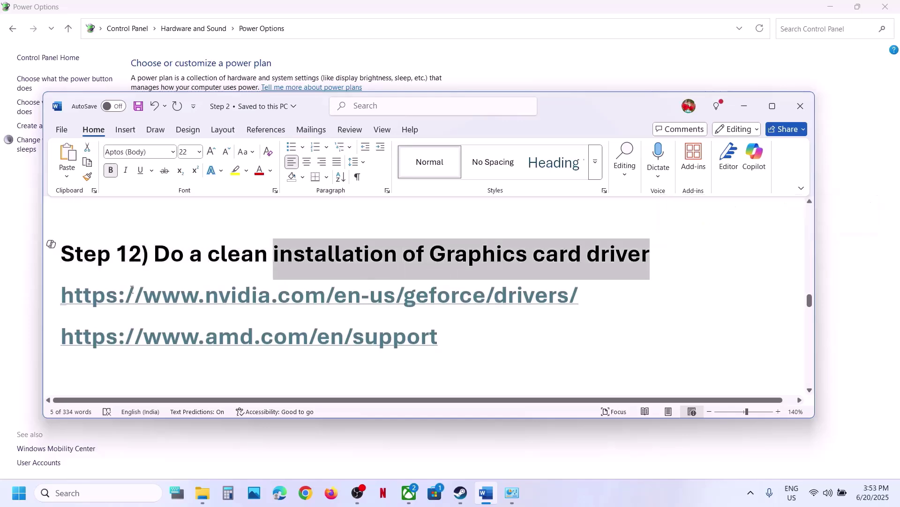
drag(128, 290, 496, 256)
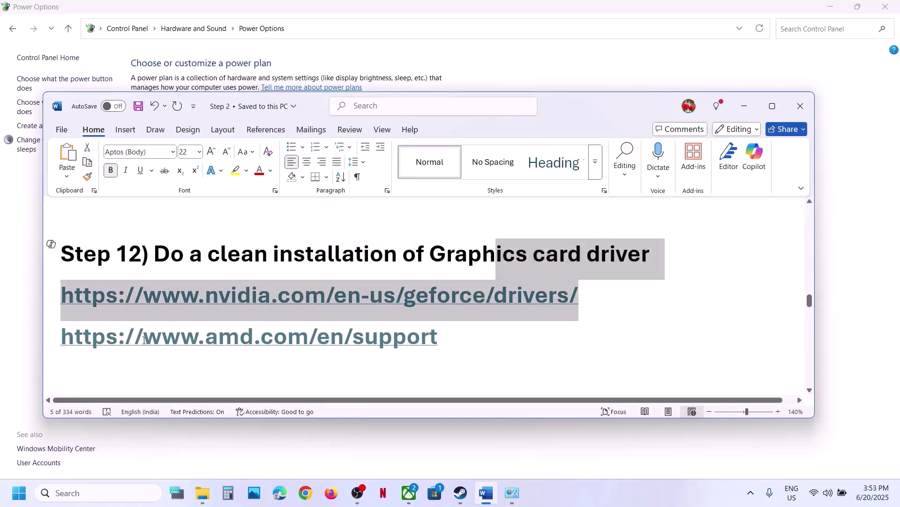
drag(144, 340, 353, 339)
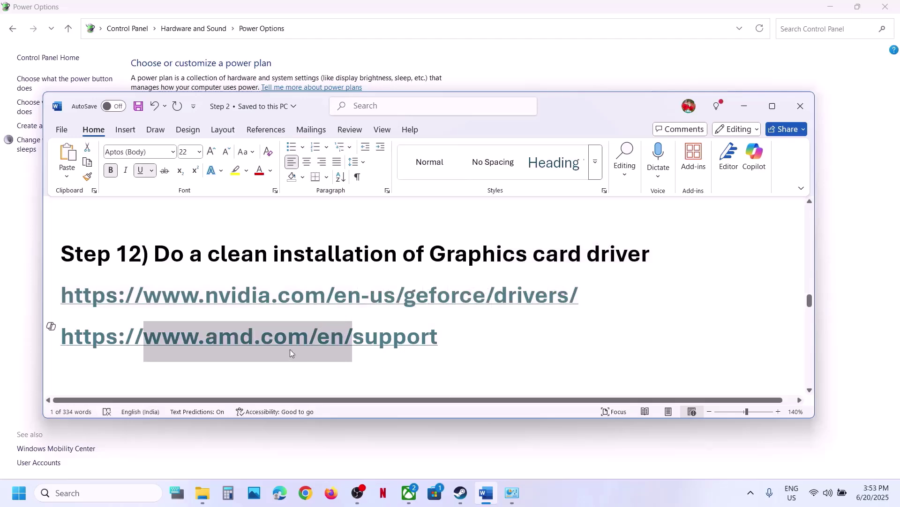
Search NVIDIA's driver page for GeForce RTX 3050 Laptop GPU drivers for Windows 11, and view the results picture 1.png.
click(461, 493)
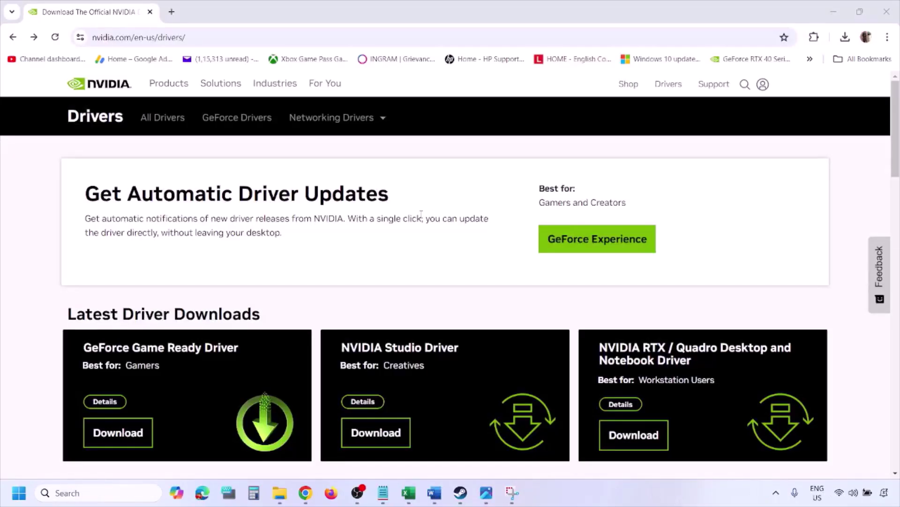
scroll(211, 286, down, 8)
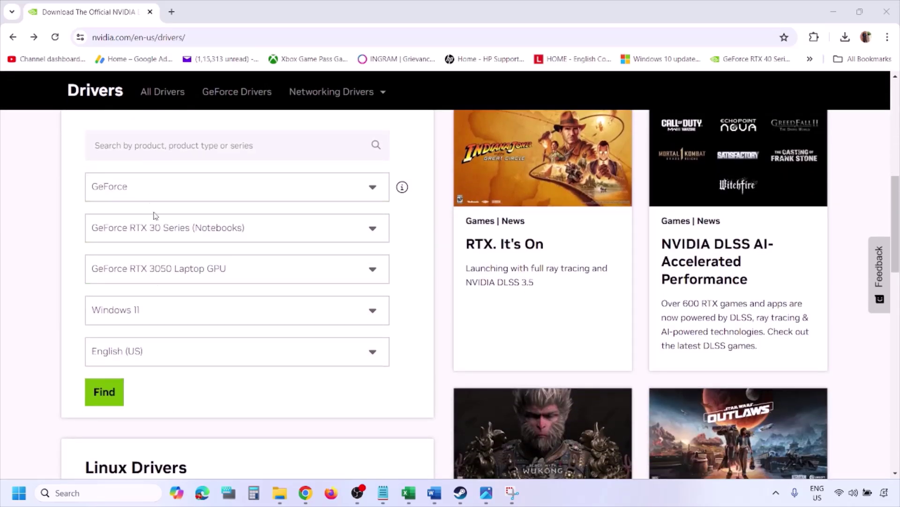
click(149, 313)
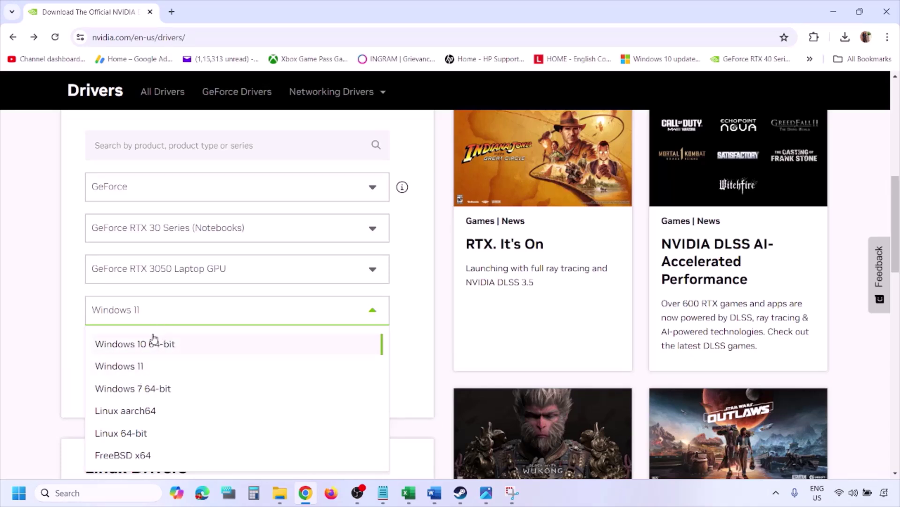
click(131, 368)
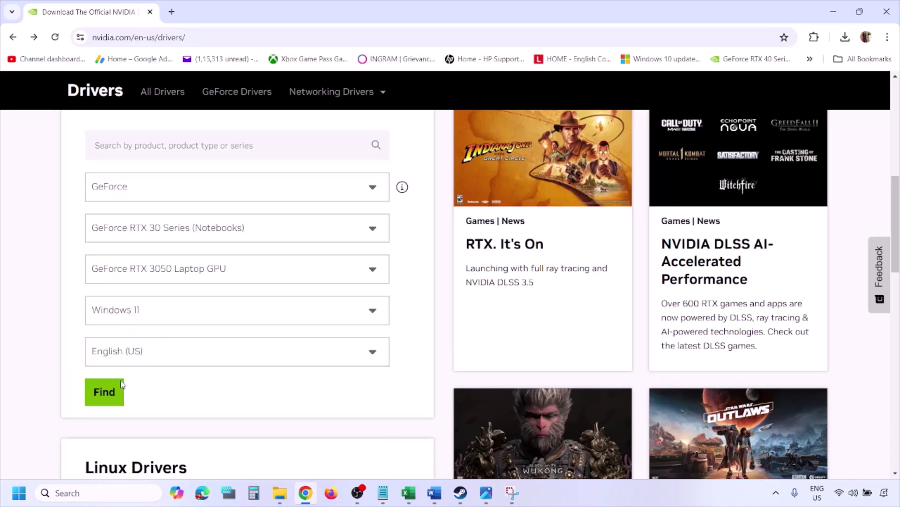
click(104, 392)
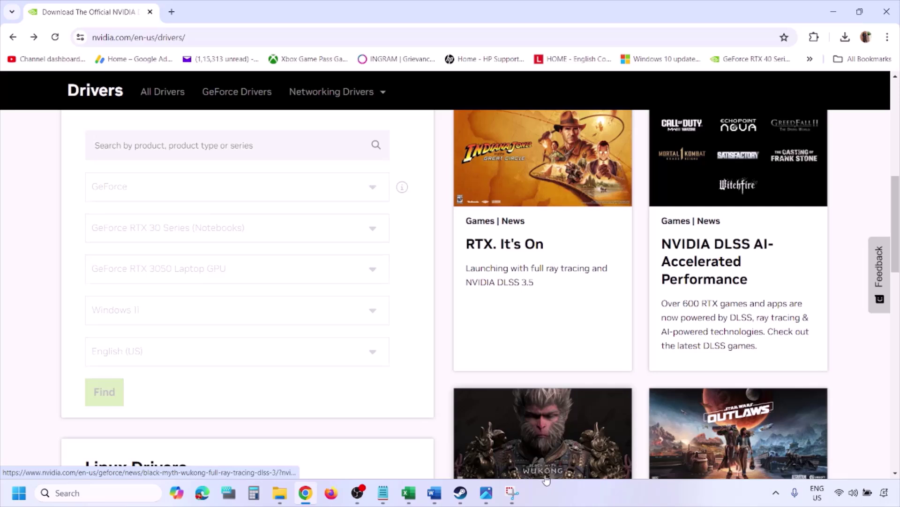
click(486, 492)
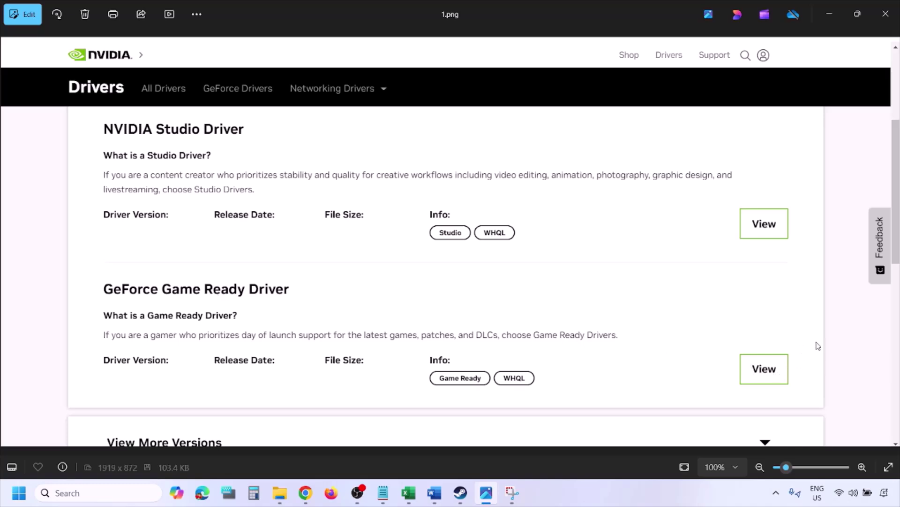
View pictures 2.png to 5.png covering the NVIDIA driver download, the installer's Custom option and the clean installation setting.
key(Right)
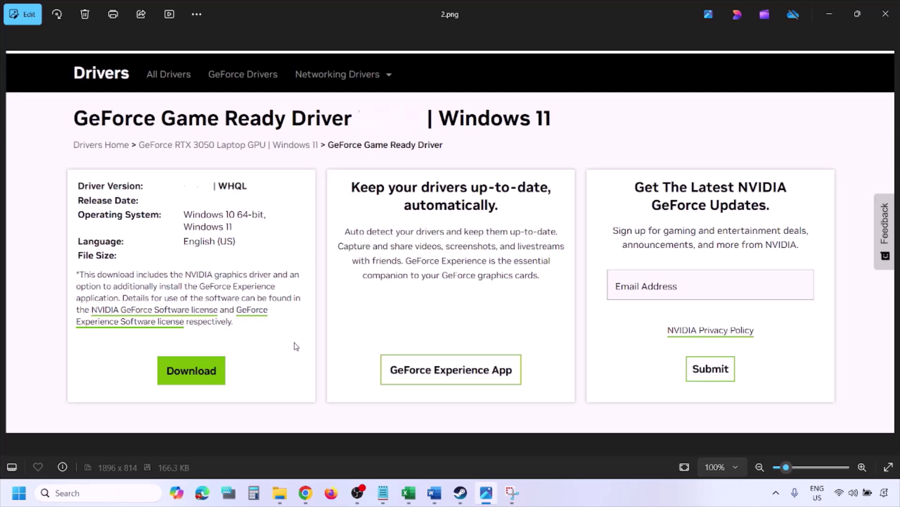
key(Right)
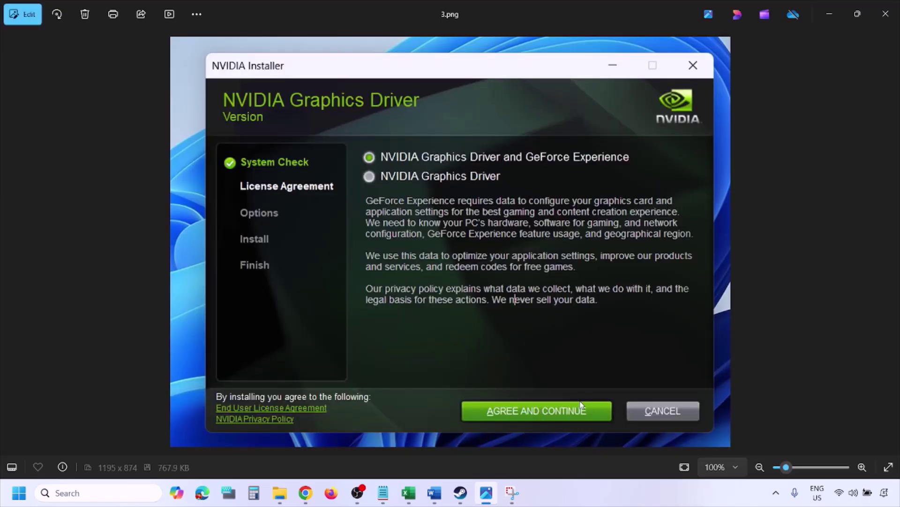
key(Right)
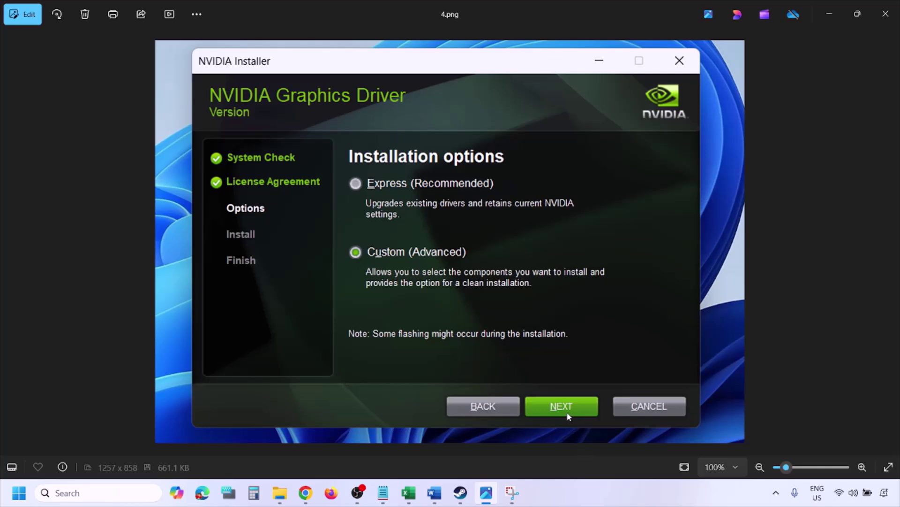
key(Right)
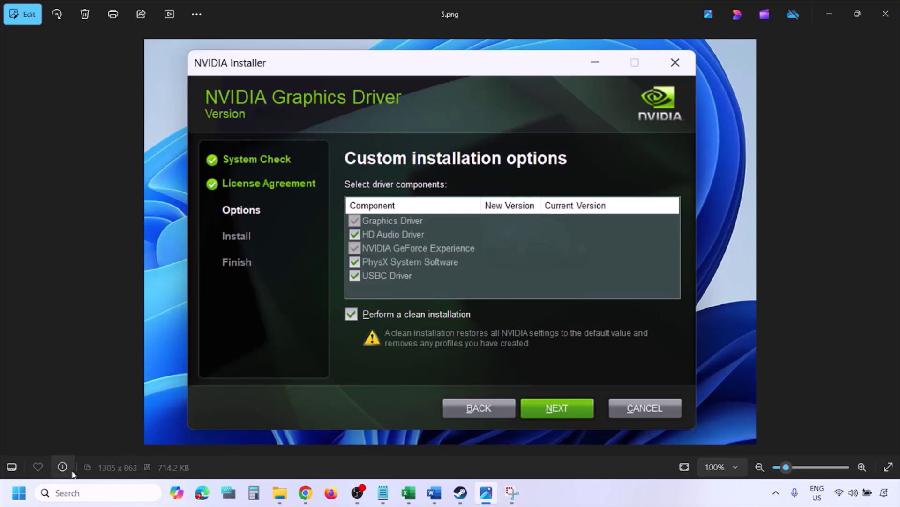
Display the Windows power options that include Restart, and dismiss them.
click(19, 492)
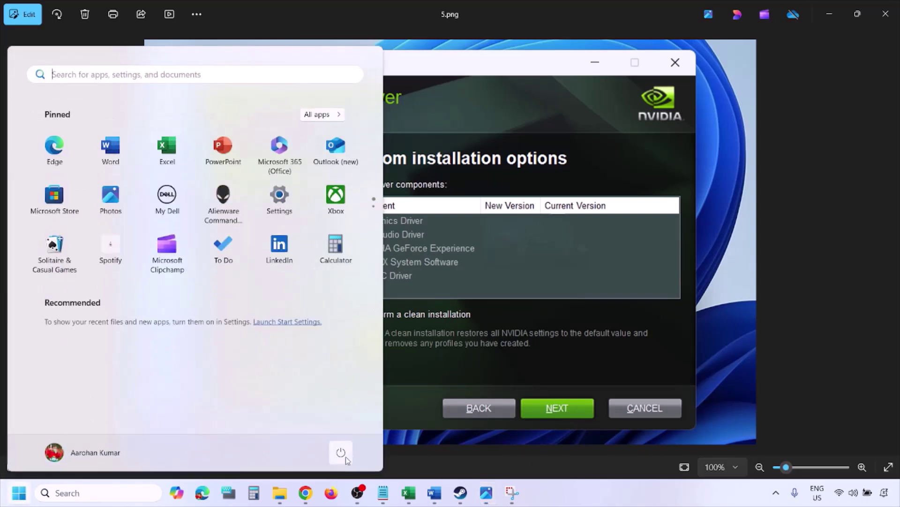
click(341, 453)
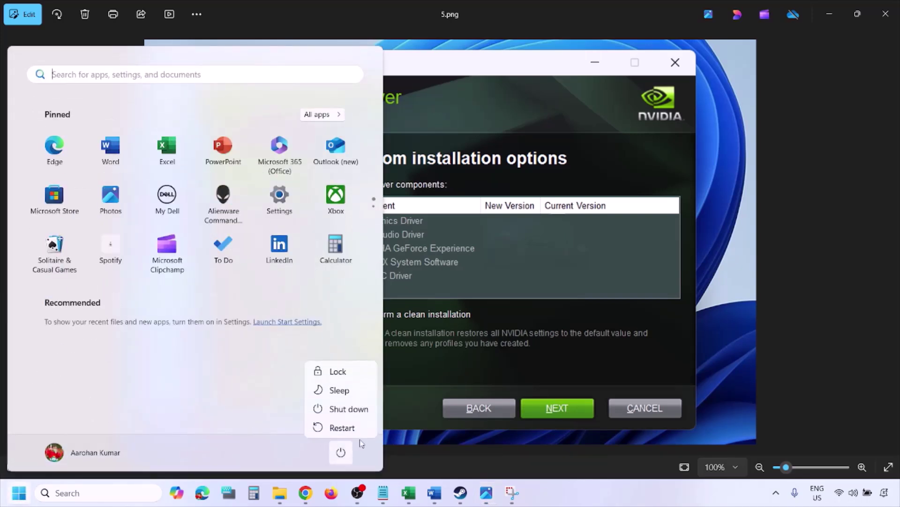
click(612, 504)
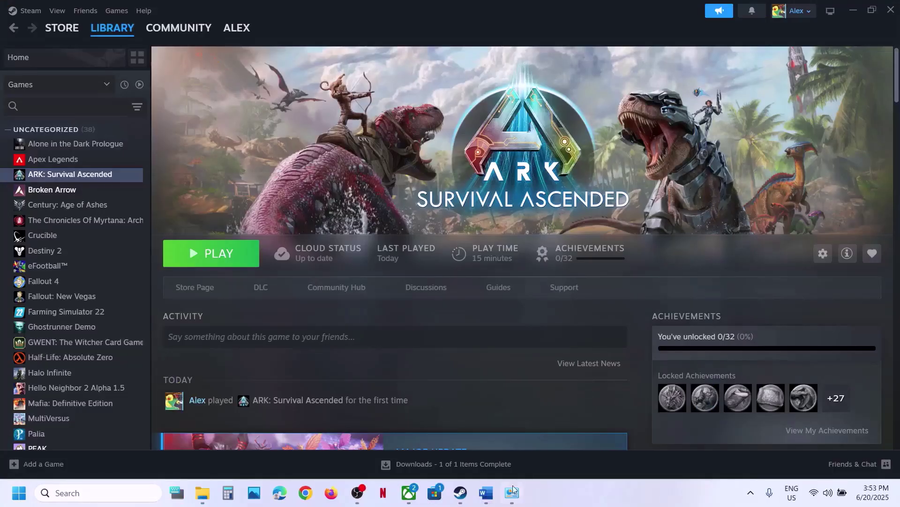
Return to the Word document and highlight the AMD support link under Step 12.
click(486, 493)
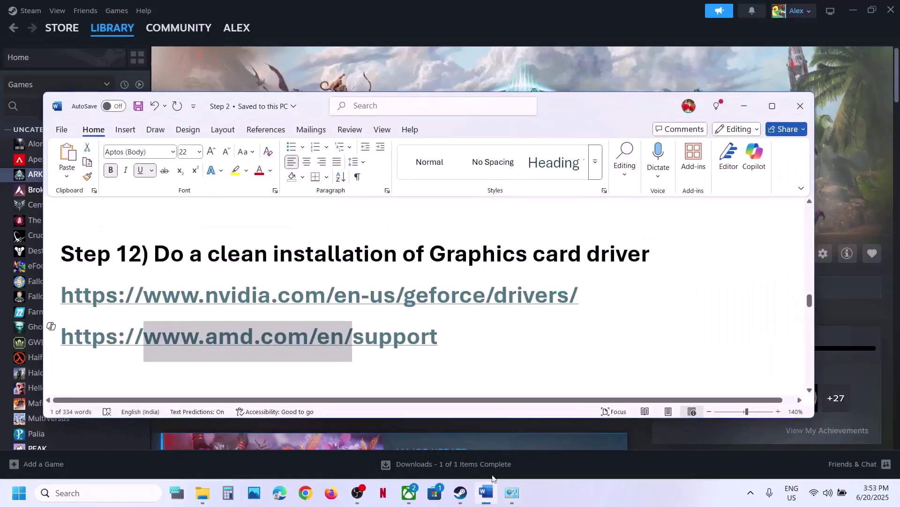
click(156, 355)
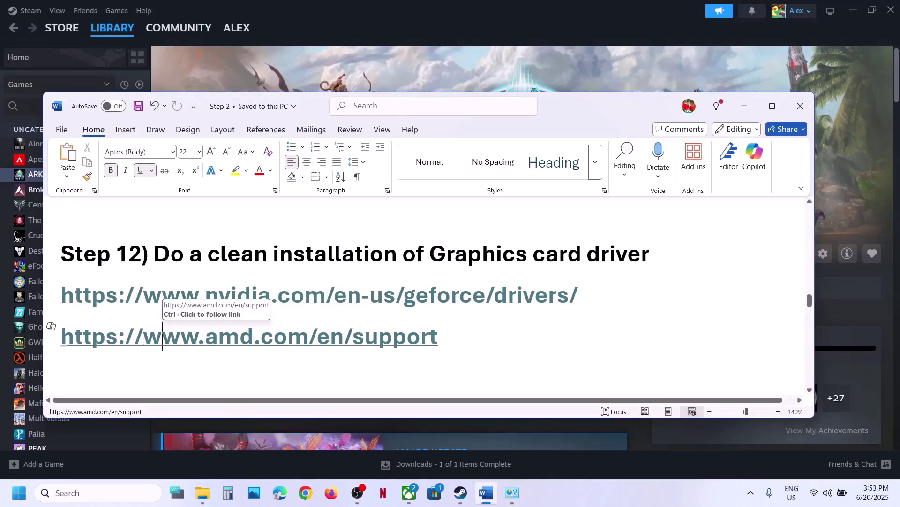
drag(457, 337, 133, 334)
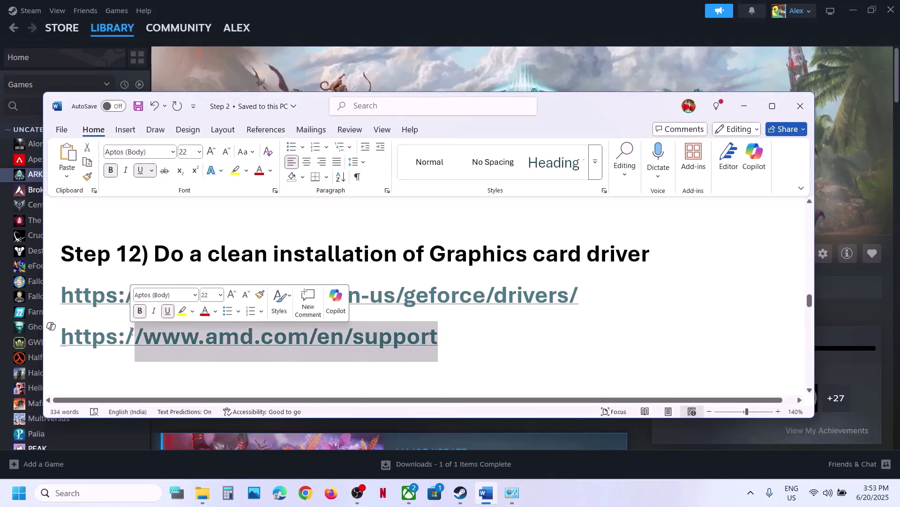
click(464, 320)
Highlight Step 13's text on running the game on the dedicated graphics card.
scroll(464, 320, down, 3)
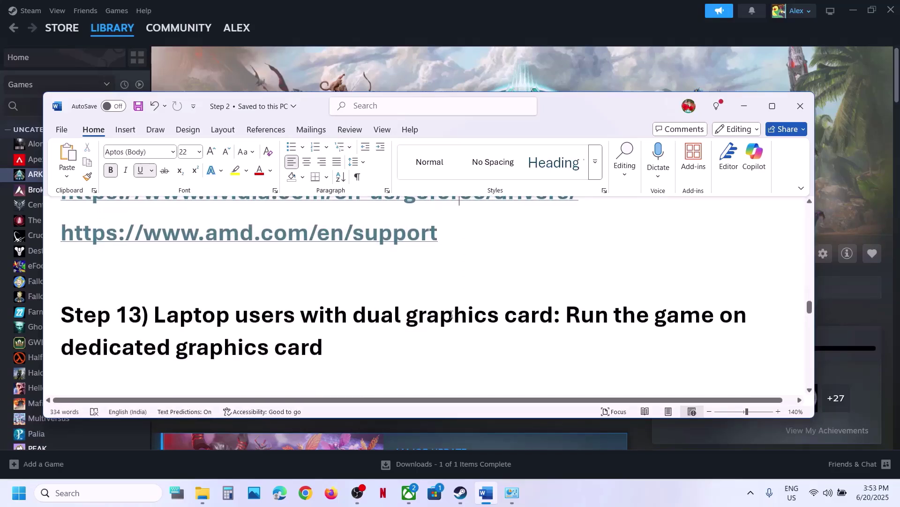
drag(617, 316, 328, 351)
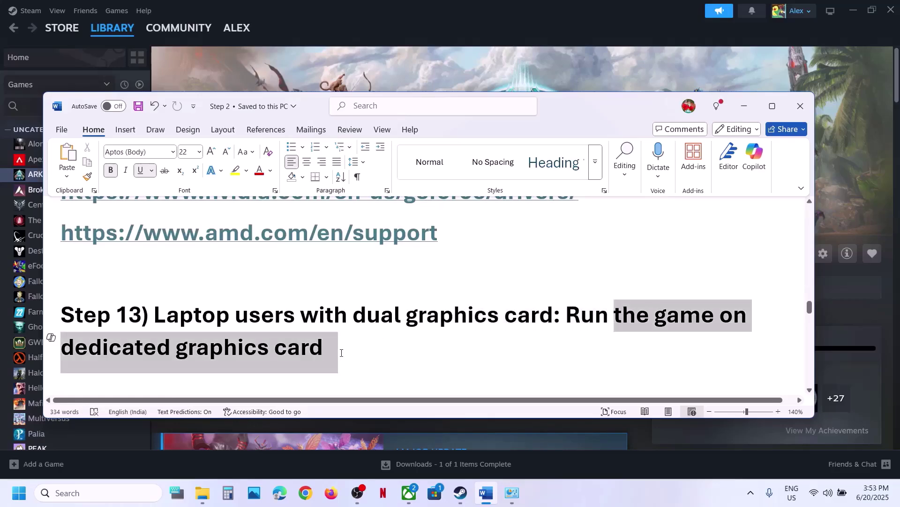
click(341, 356)
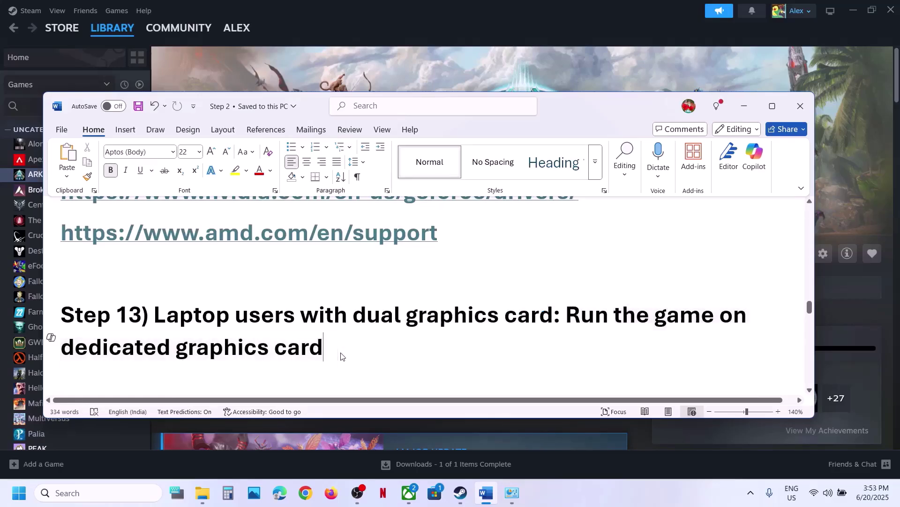
Copy the word "graphics" from Step 13, search Windows for "graphics settings" and open the Graphics settings page.
double_click(242, 351)
key(ctrl+c)
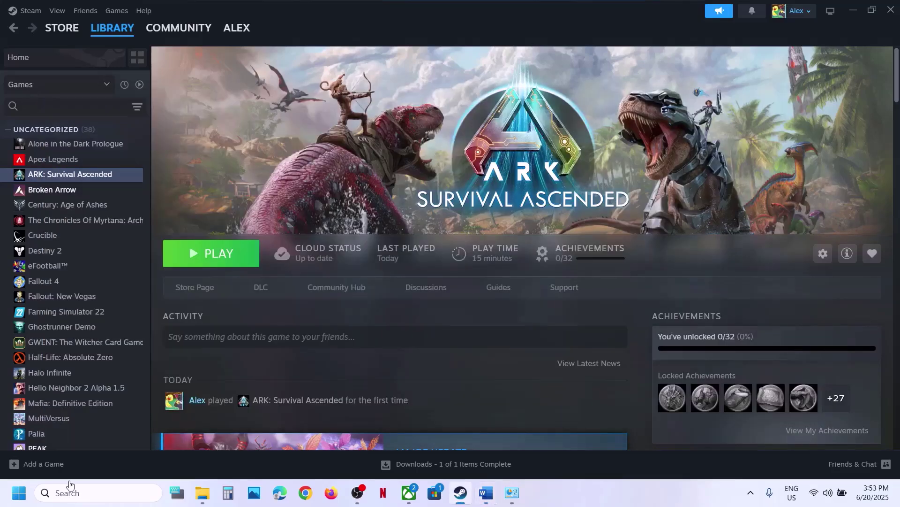
click(70, 492)
key(ctrl+v)
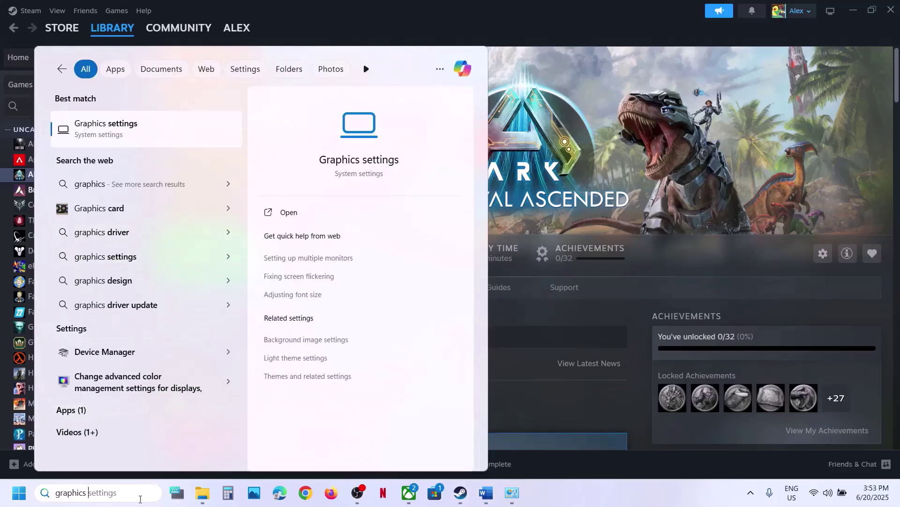
text(settings)
click(134, 131)
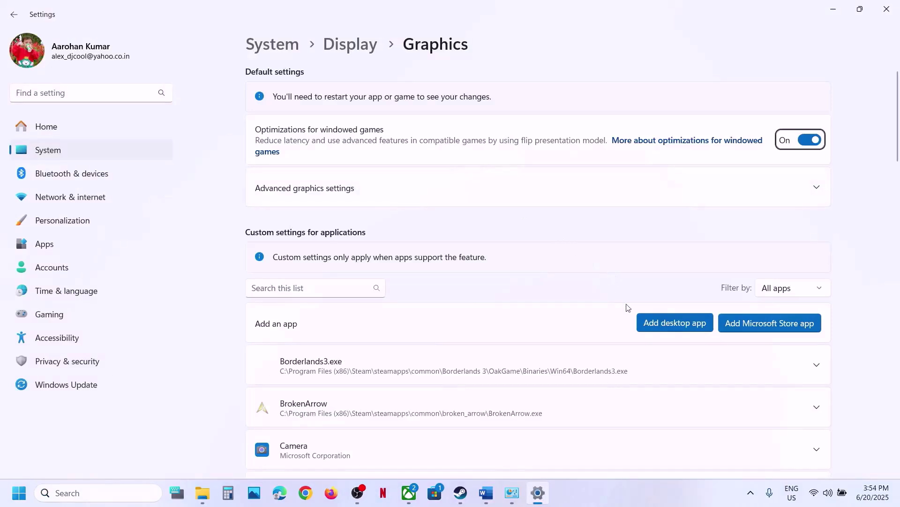
Add the desktop app ArkAscended from ARK Survival Ascended\ShooterGame\Binaries\Win64 to the custom graphics settings.
click(644, 320)
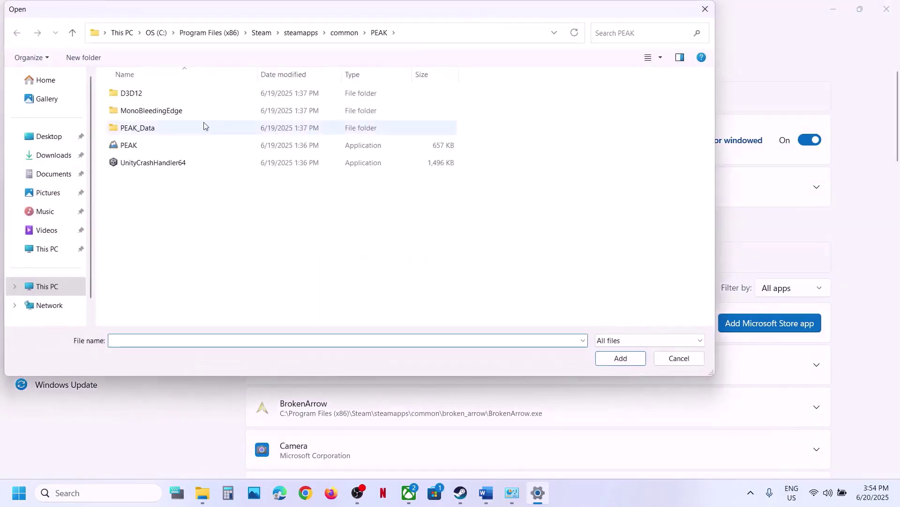
click(344, 32)
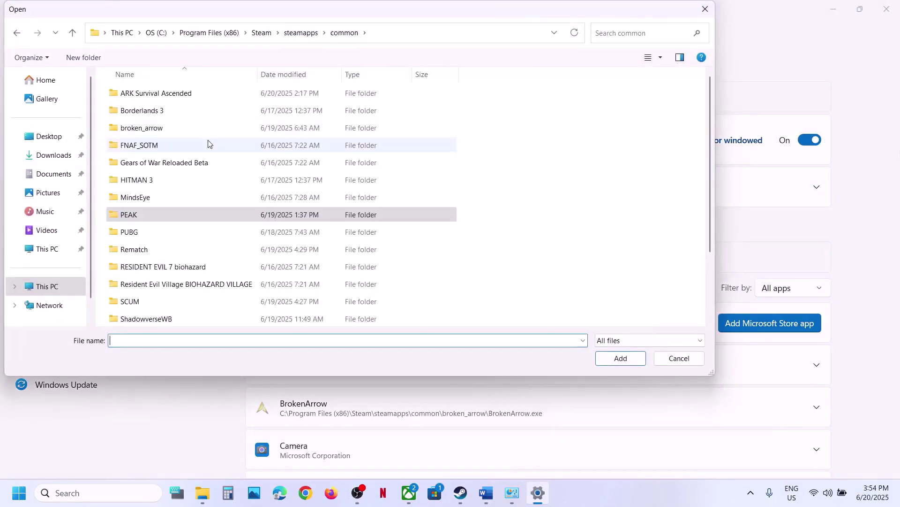
double_click(166, 93)
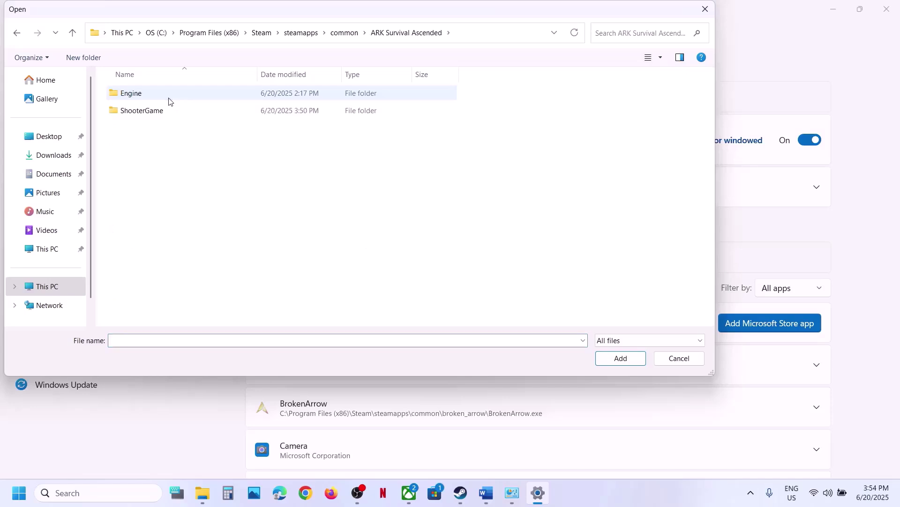
click(160, 109)
double_click(160, 109)
double_click(147, 114)
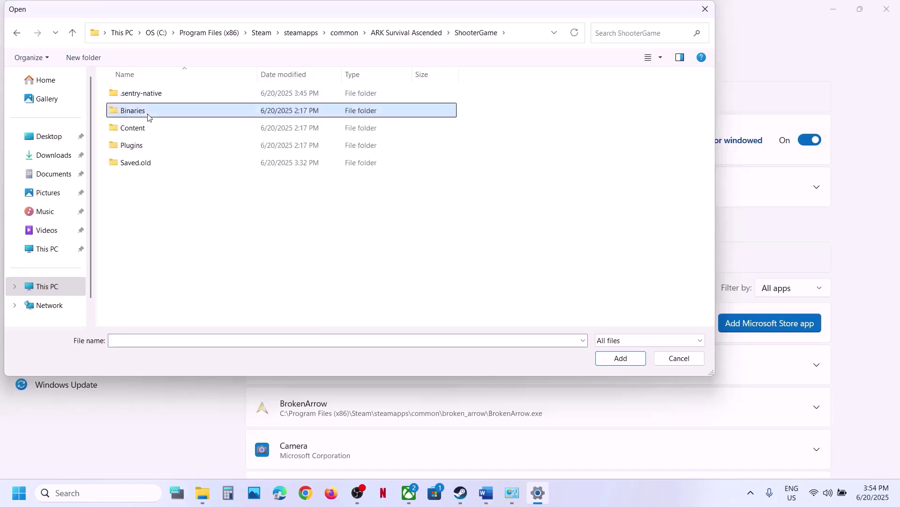
double_click(154, 89)
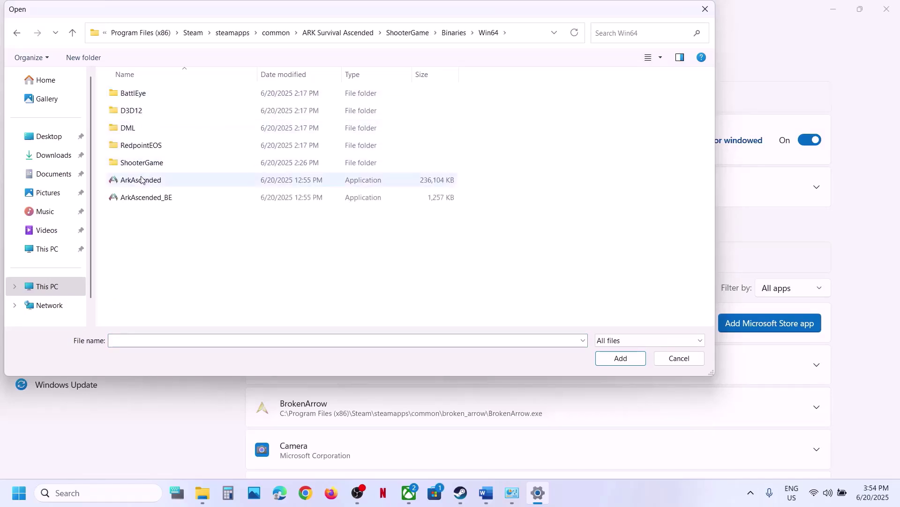
click(172, 181)
click(620, 357)
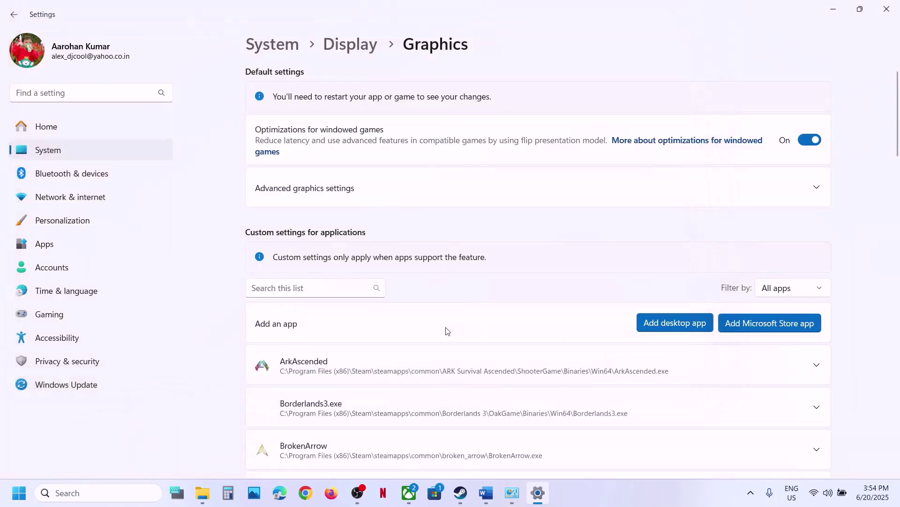
Set ArkAscended's GPU preference to High Performance (NVIDIA GeForce RTX 3050 Laptop GPU), and close Settings.
click(428, 323)
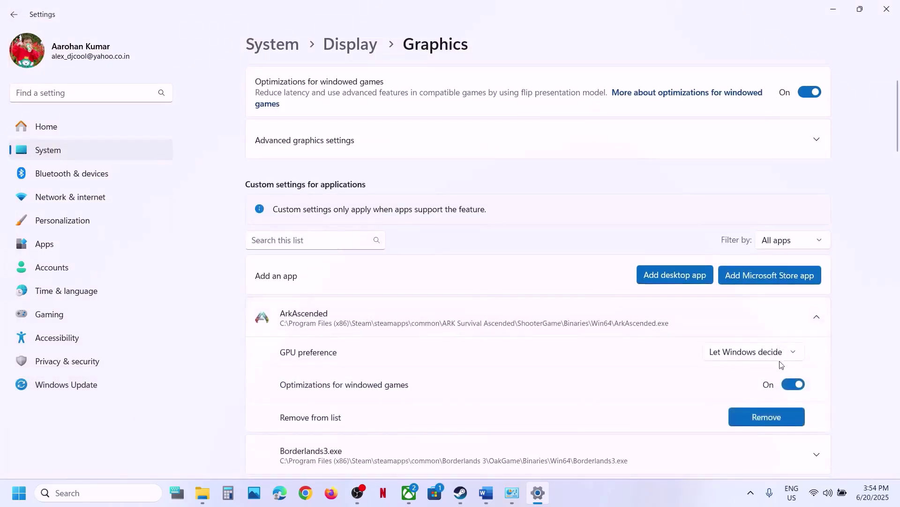
click(766, 359)
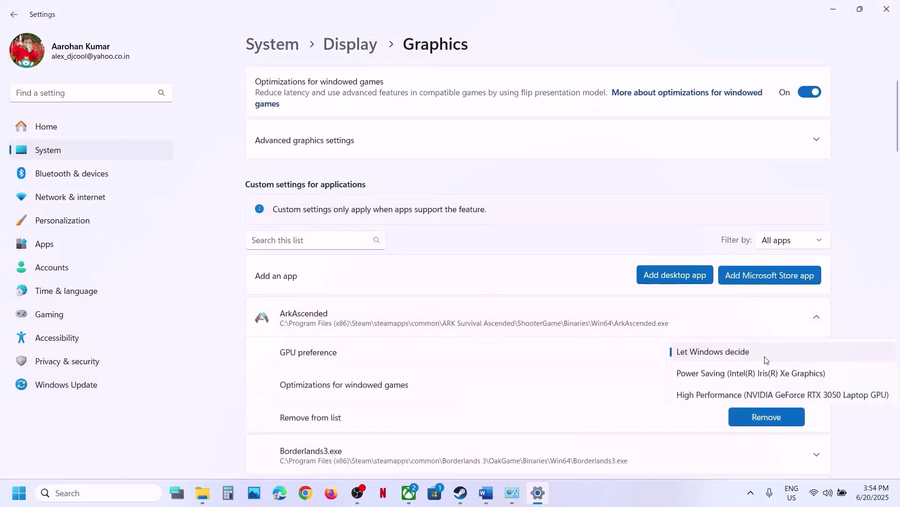
click(765, 393)
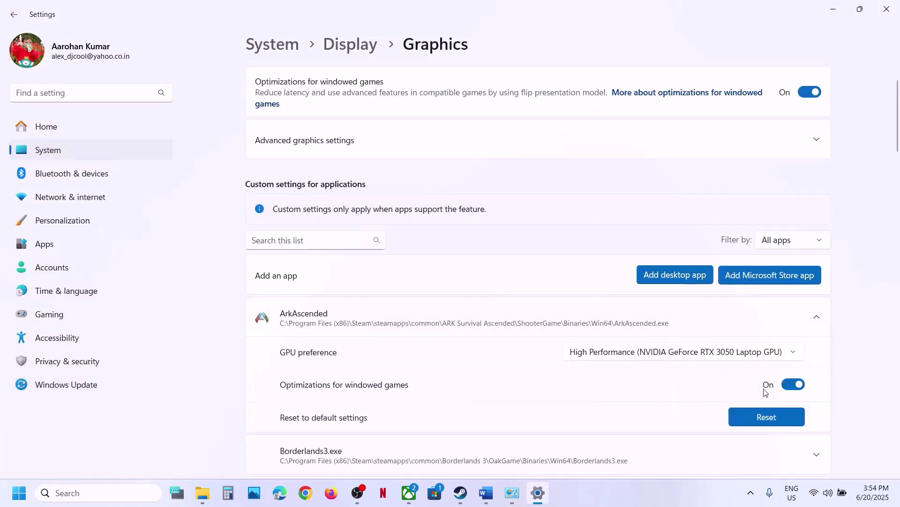
click(886, 9)
Return to the Word document, view Step 14 on rolling back the graphics driver, and copy Step 12's NVIDIA drivers link.
click(485, 494)
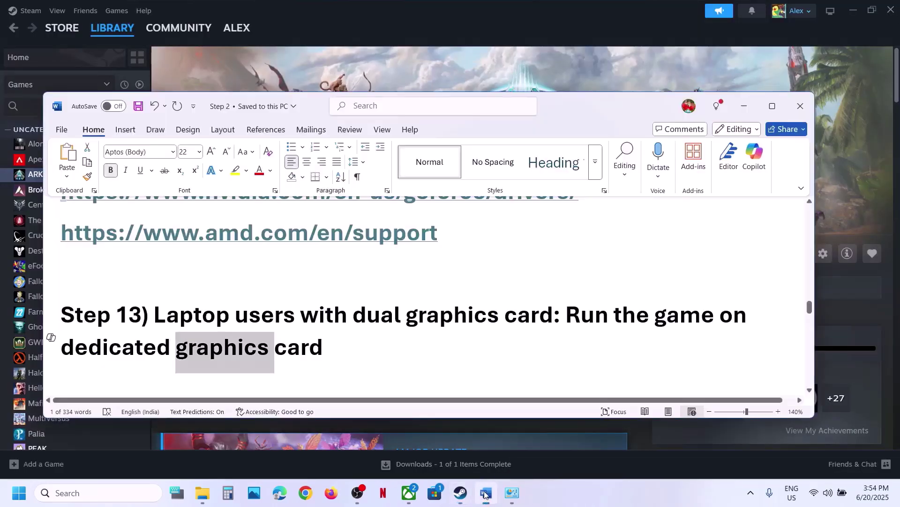
scroll(365, 313, down, 3)
scroll(365, 313, up, 1)
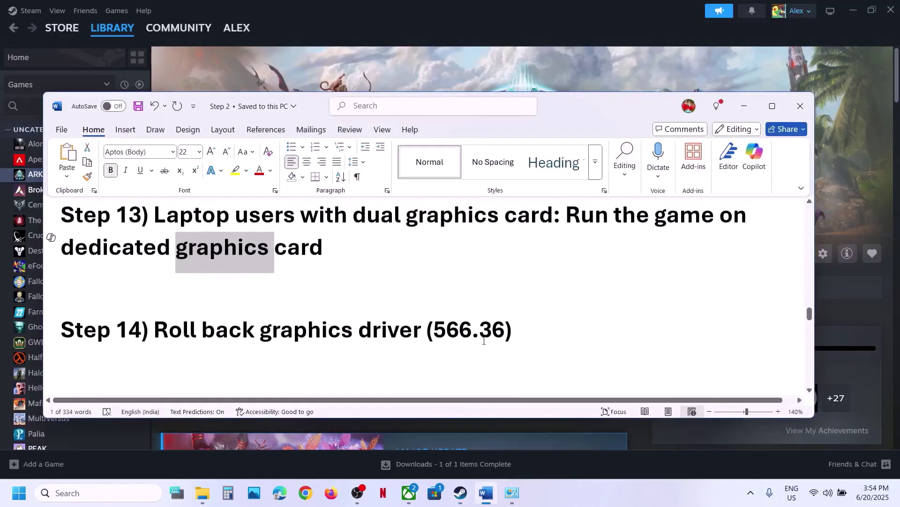
scroll(446, 342, up, 3)
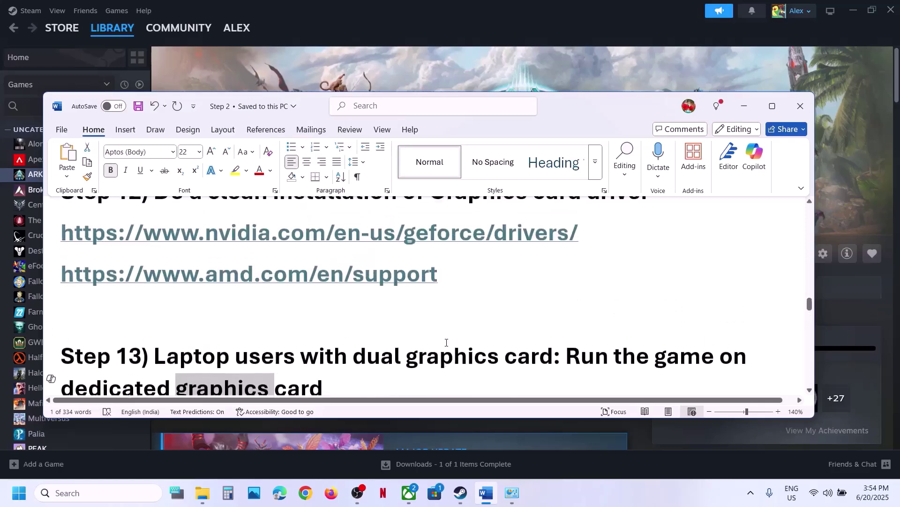
triple_click(384, 238)
key(ctrl+c)
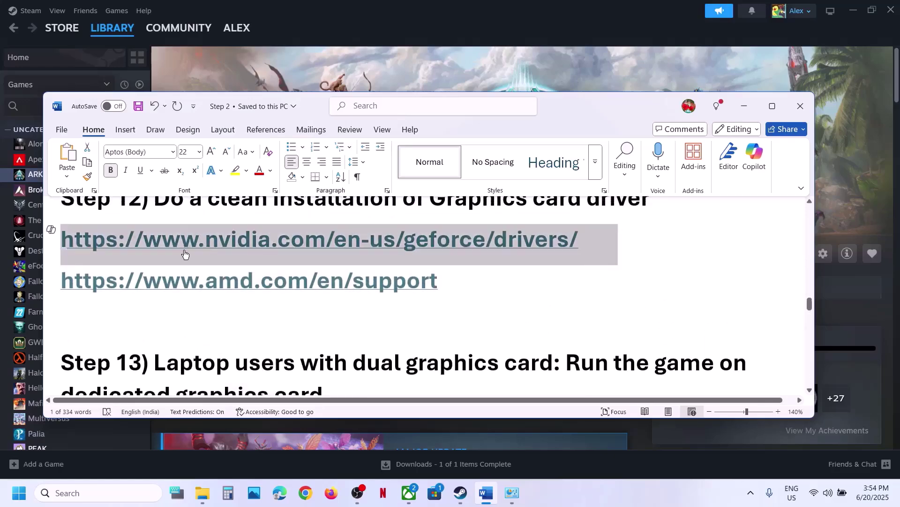
Switch to Chrome and load the copied NVIDIA GeForce drivers address.
click(303, 481)
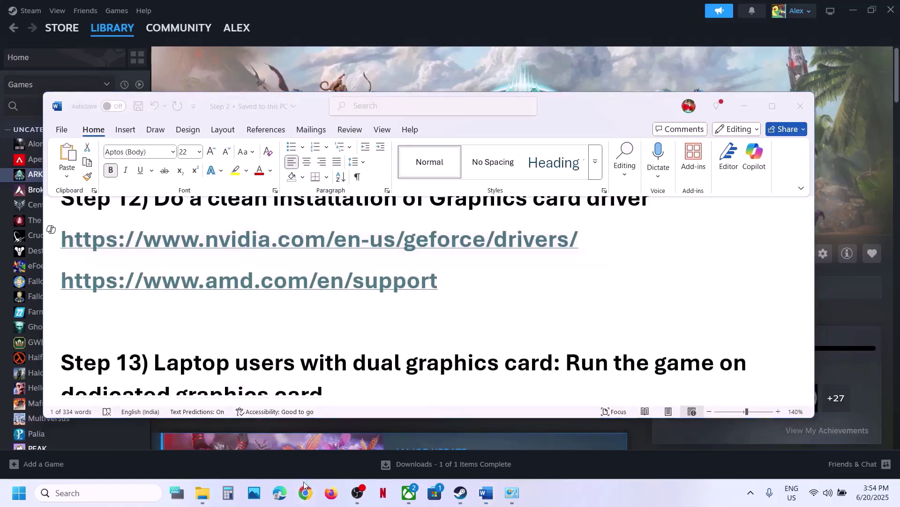
key(ctrl+v)
key(Return)
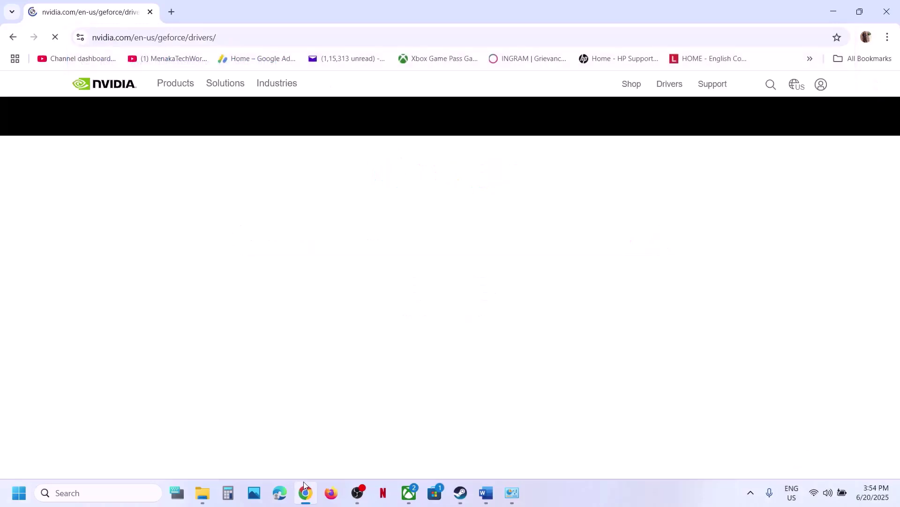
Search GeForce drivers for the GeForce RTX 30 Series (Notebooks), GeForce RTX 3050 Laptop GPU, on Windows 11.
scroll(468, 360, down, 3)
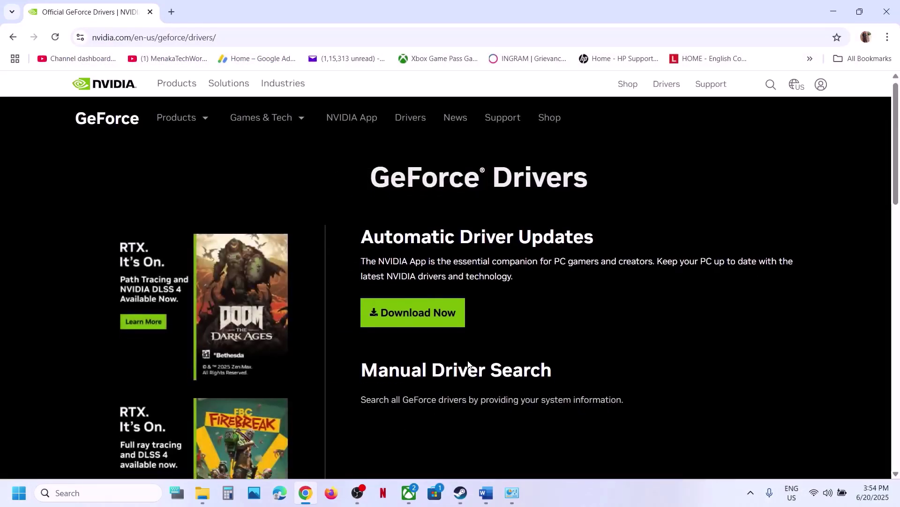
scroll(468, 364, down, 3)
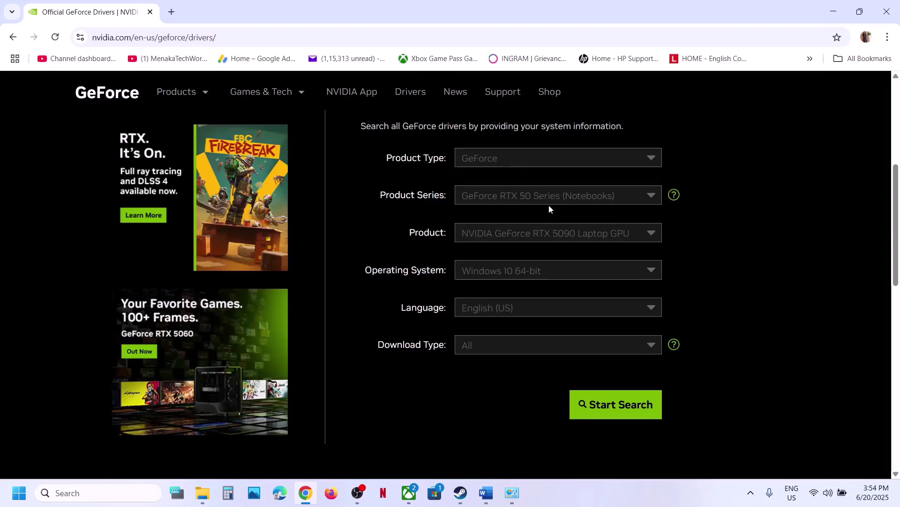
click(549, 205)
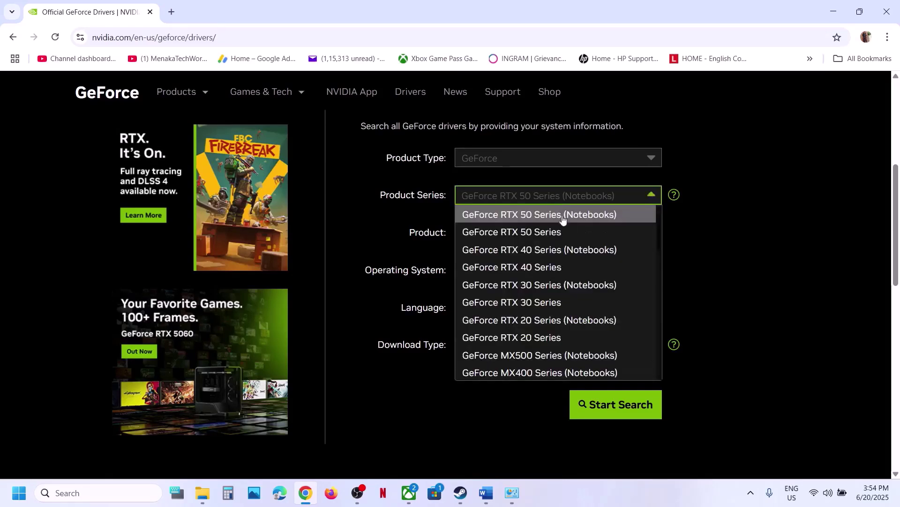
click(542, 288)
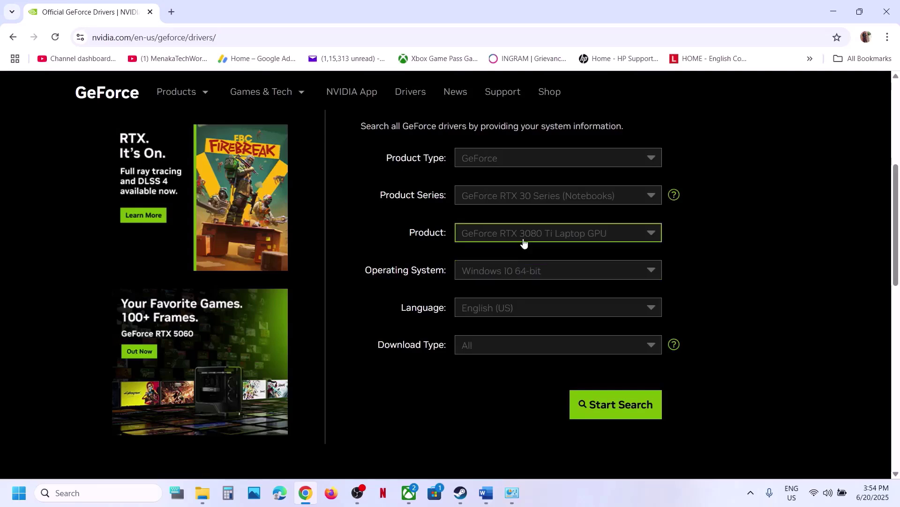
click(524, 242)
click(543, 358)
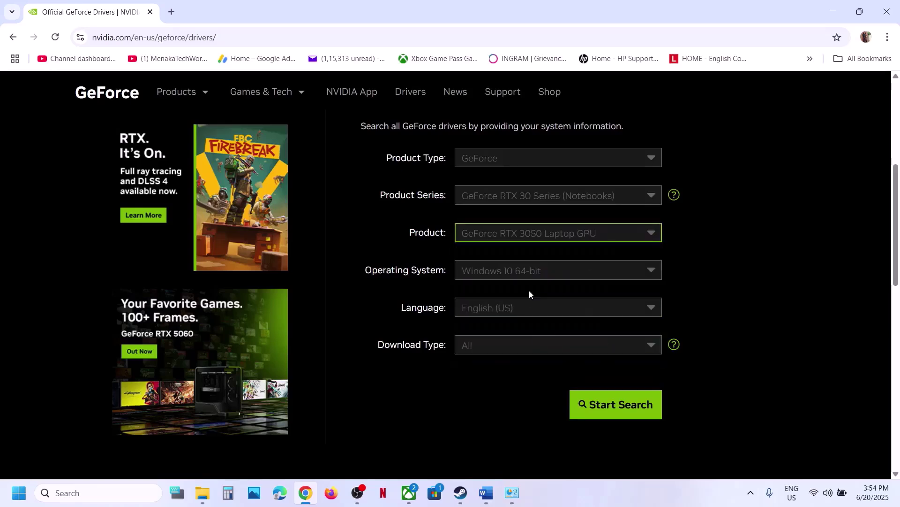
click(517, 280)
click(530, 306)
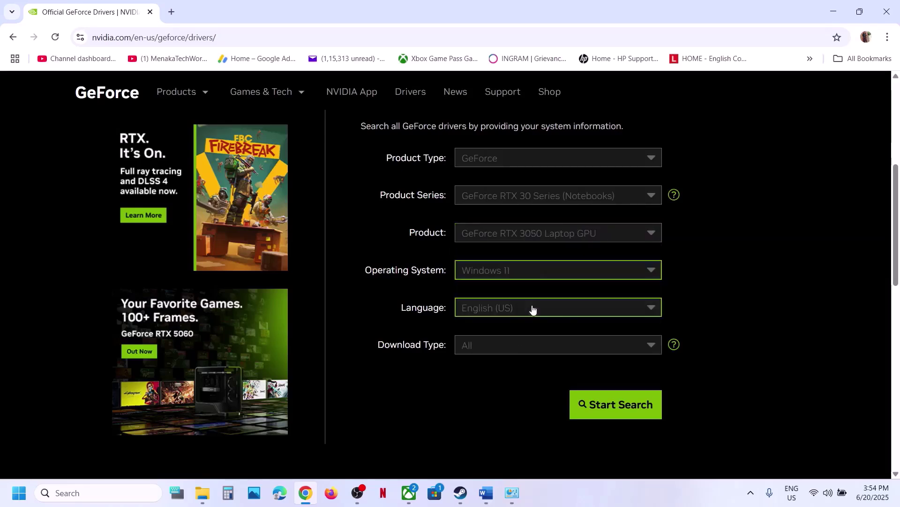
click(605, 401)
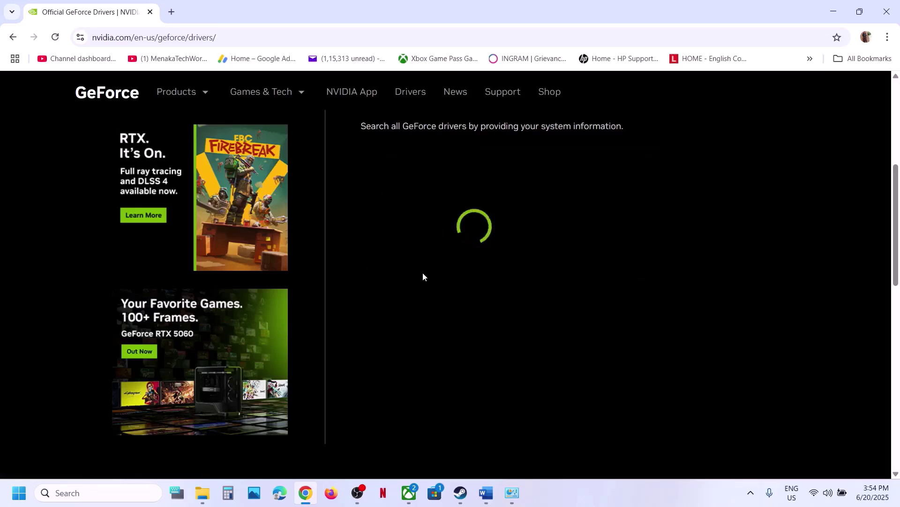
Examine the versions and release dates in the driver results, from the newest driver down to the oldest one offered.
scroll(423, 277, down, 4)
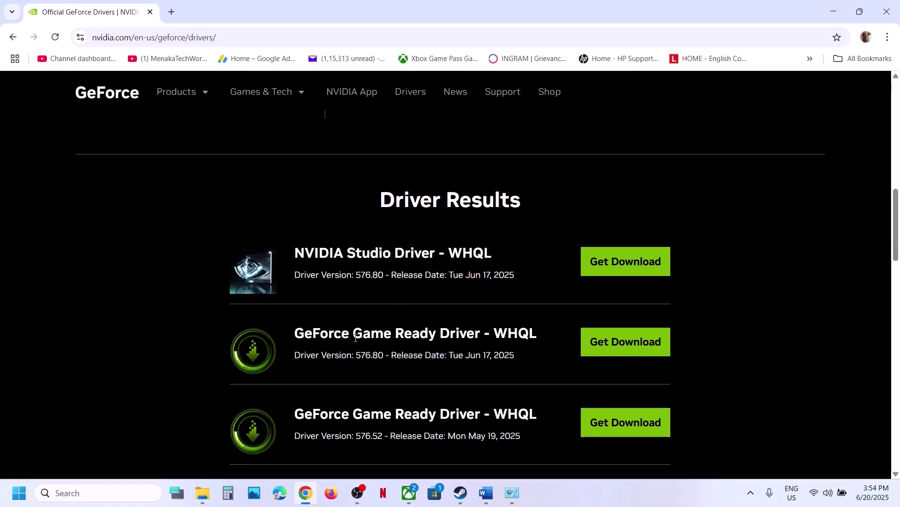
drag(356, 355, 381, 356)
click(380, 356)
scroll(377, 331, down, 3)
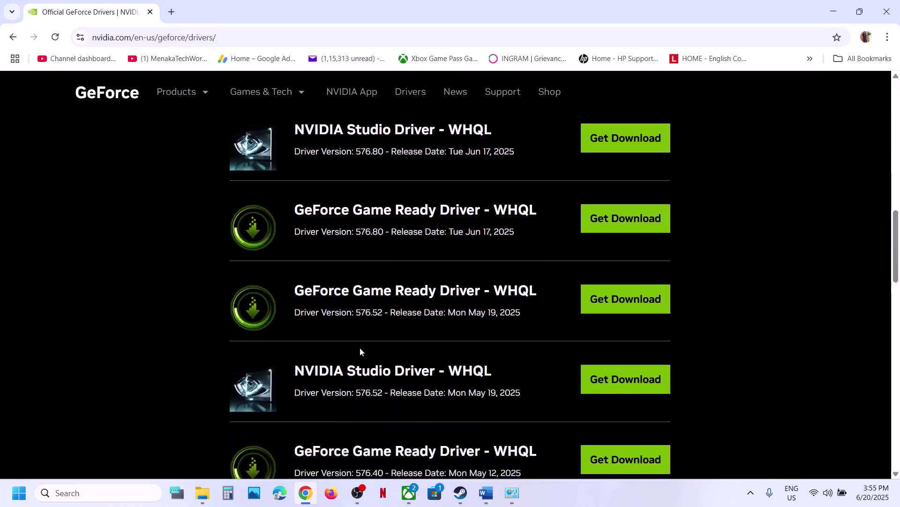
scroll(361, 350, down, 2)
drag(361, 381, 391, 381)
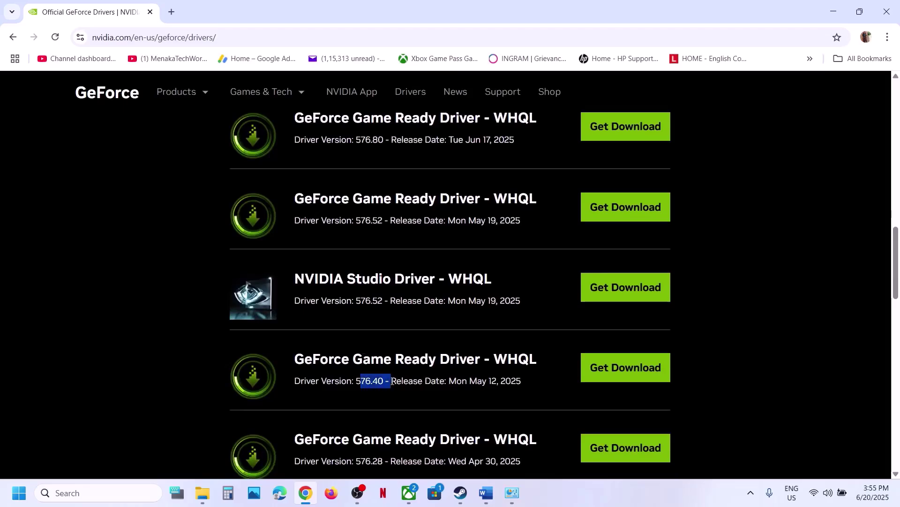
scroll(361, 380, down, 3)
scroll(361, 418, down, 2)
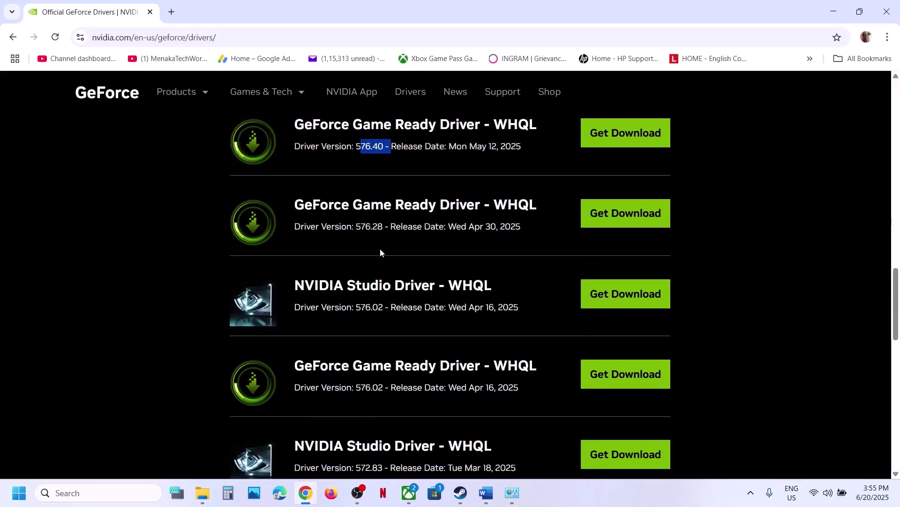
scroll(392, 356, down, 4)
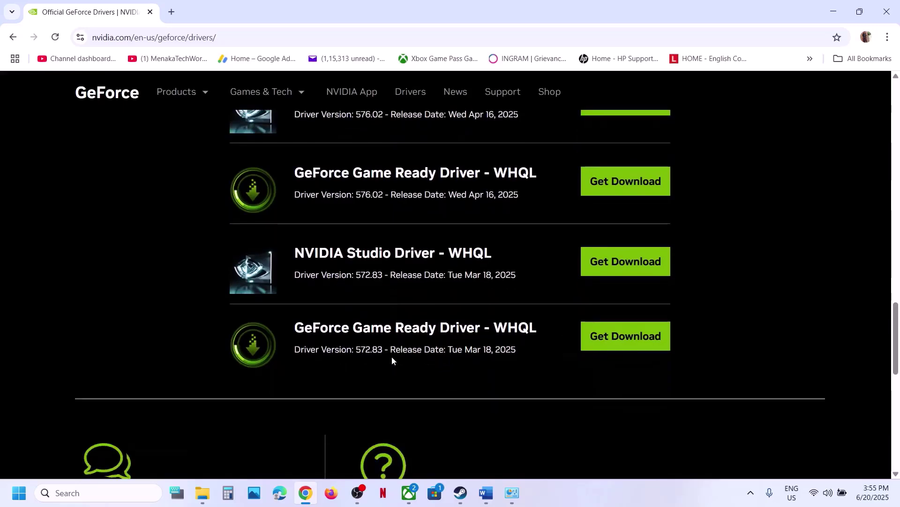
scroll(421, 363, up, 10)
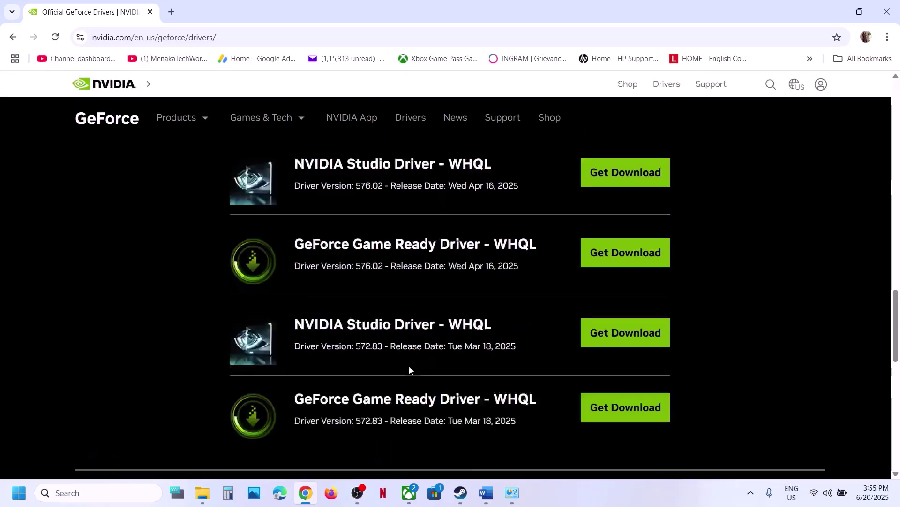
scroll(408, 370, down, 14)
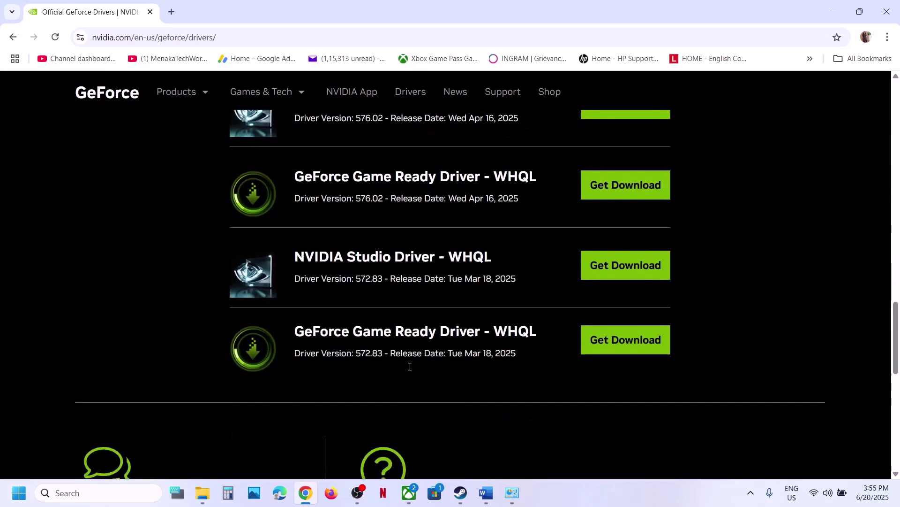
scroll(409, 370, up, 20)
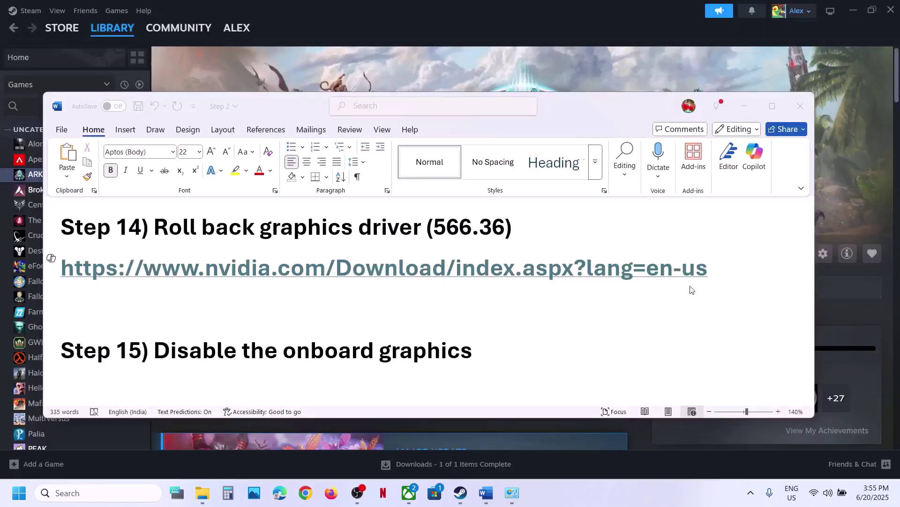
Copy Step 14's NVIDIA download link from the Word document, then switch to Chrome and load it.
click(721, 274)
triple_click(722, 264)
key(ctrl+c)
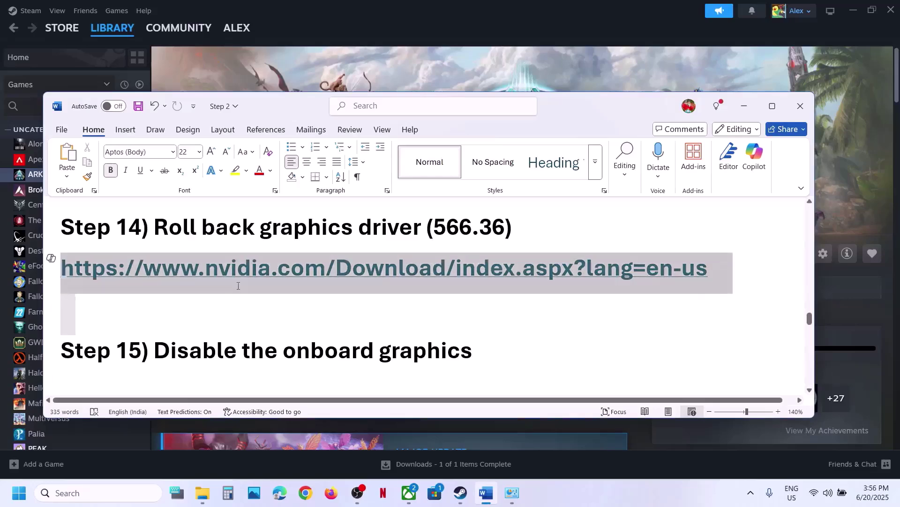
click(288, 505)
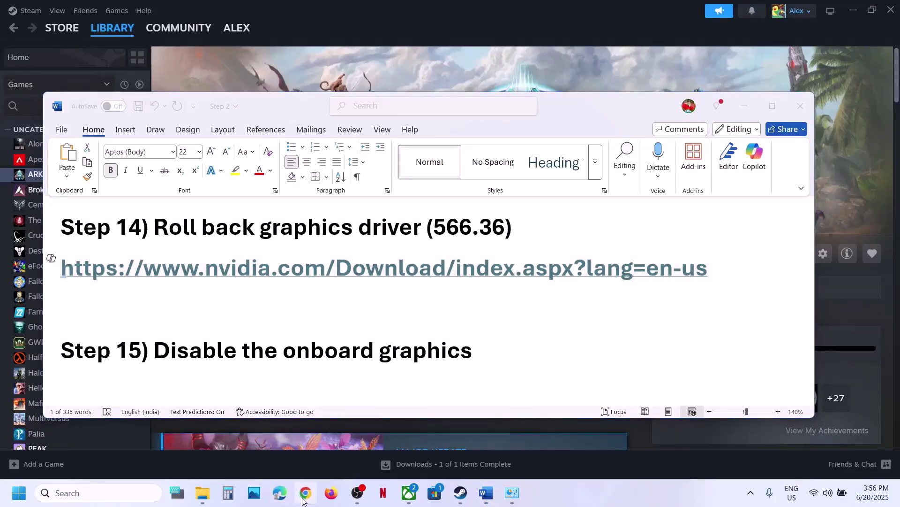
click(305, 493)
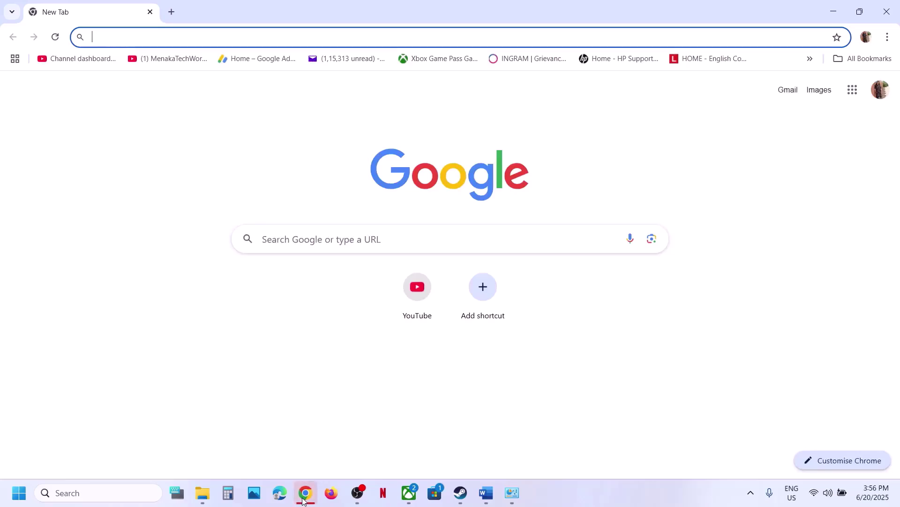
click(176, 19)
key(ctrl+v)
key(Return)
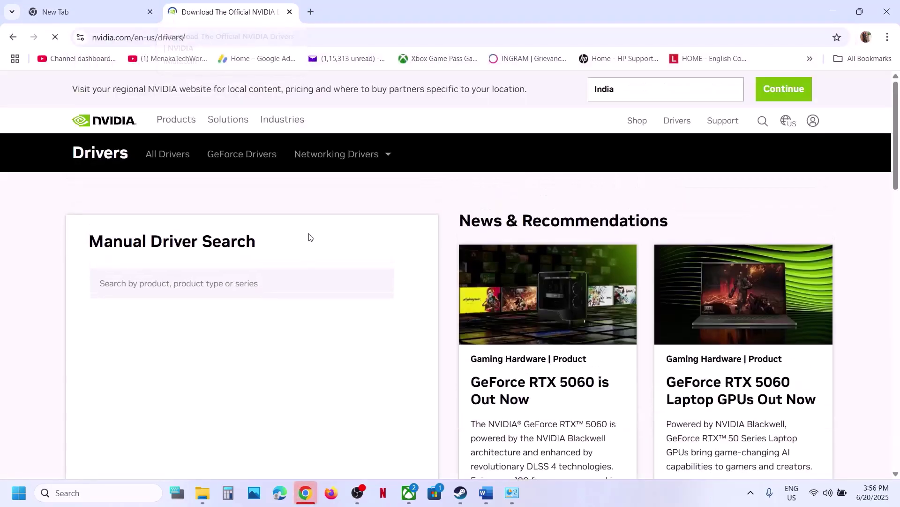
Find drivers for the GeForce RTX 3050 Laptop GPU on Windows 11 and locate GeForce Game Ready Driver version 566.36.
scroll(258, 322, down, 10)
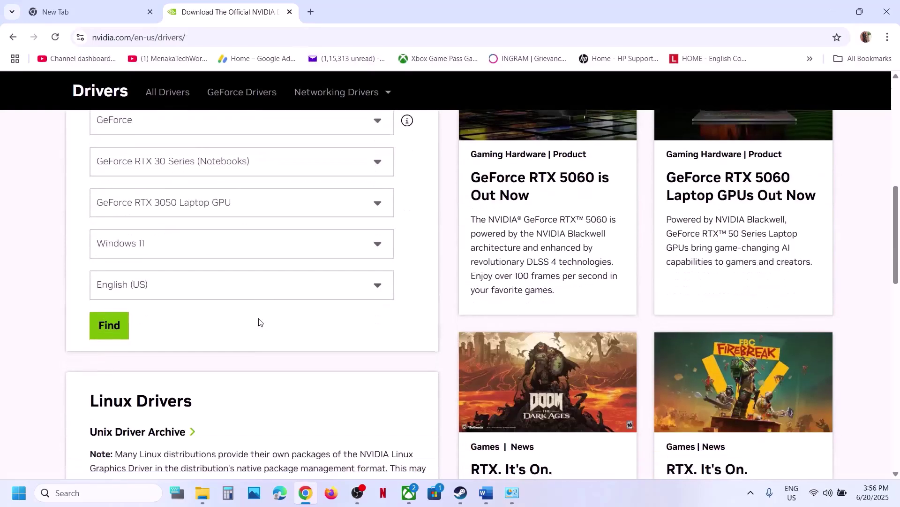
click(110, 331)
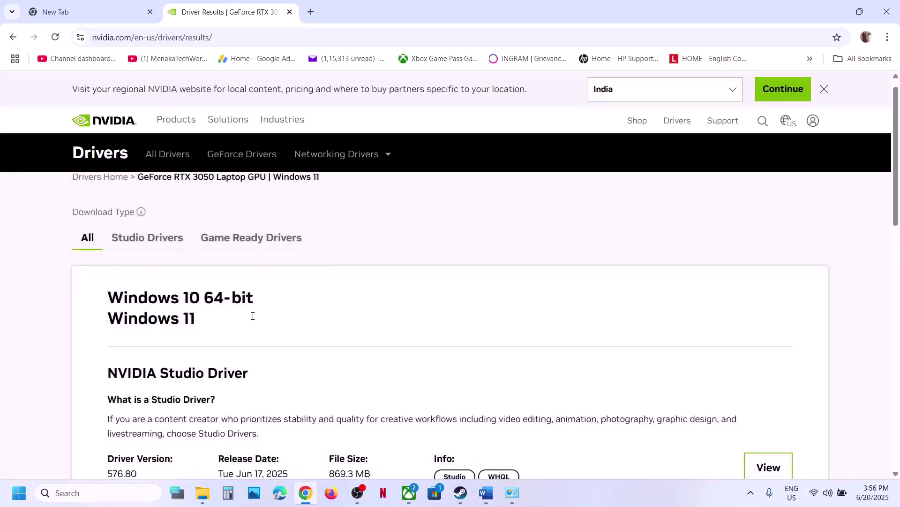
scroll(257, 248, down, 10)
click(177, 249)
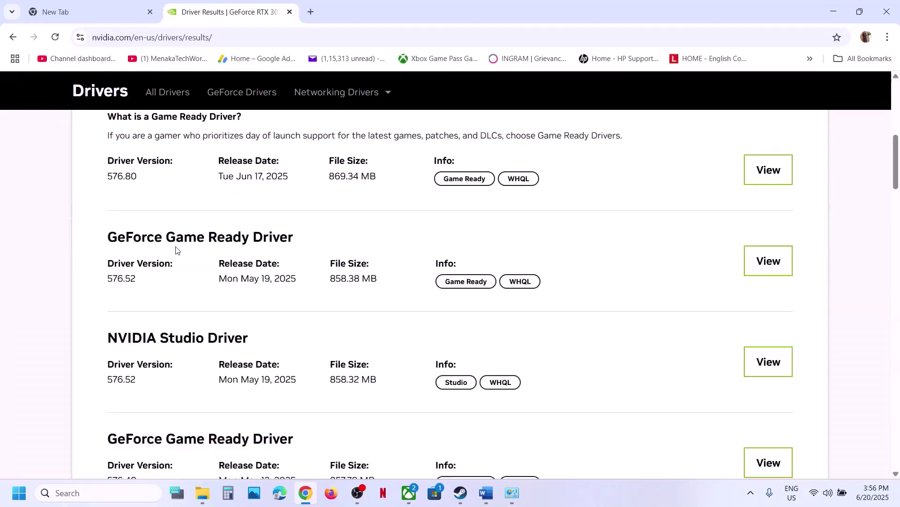
scroll(177, 249, down, 20)
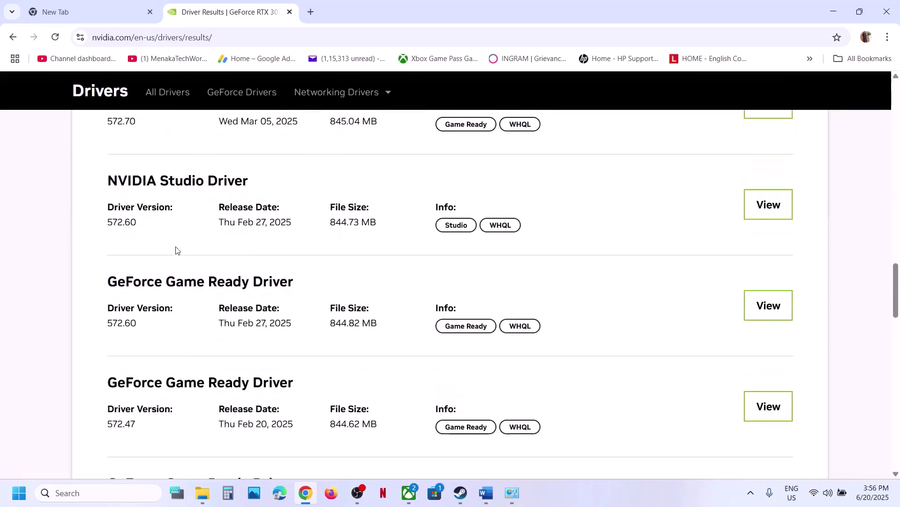
scroll(176, 249, down, 10)
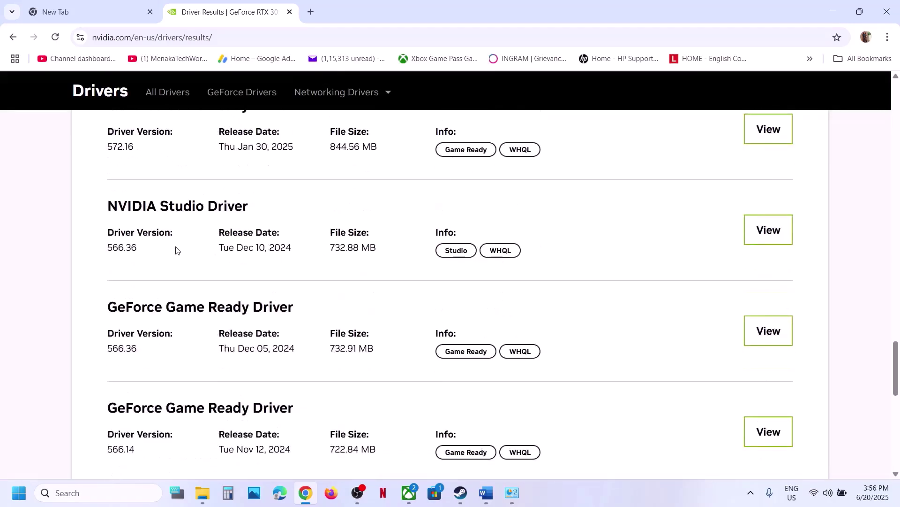
drag(110, 349, 145, 350)
drag(120, 307, 95, 350)
click(146, 356)
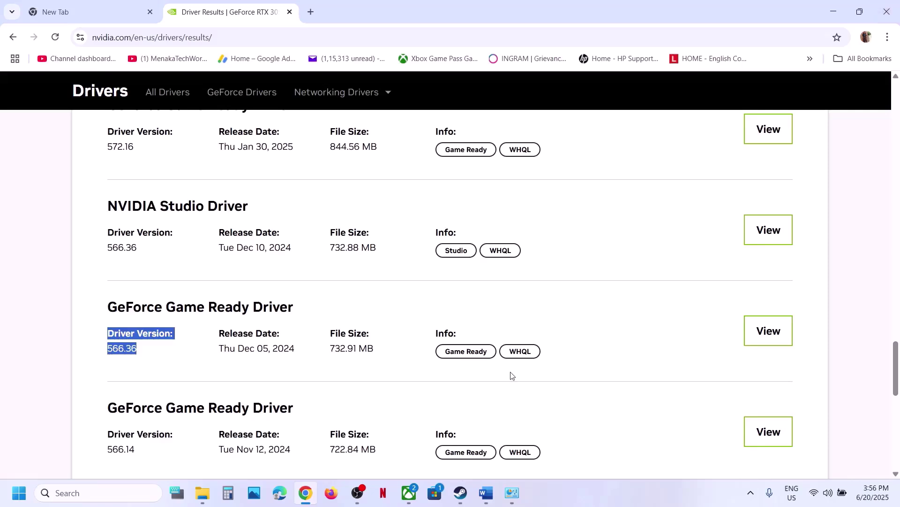
Return to the Word document and view Step 15 on disabling the onboard graphics.
click(460, 493)
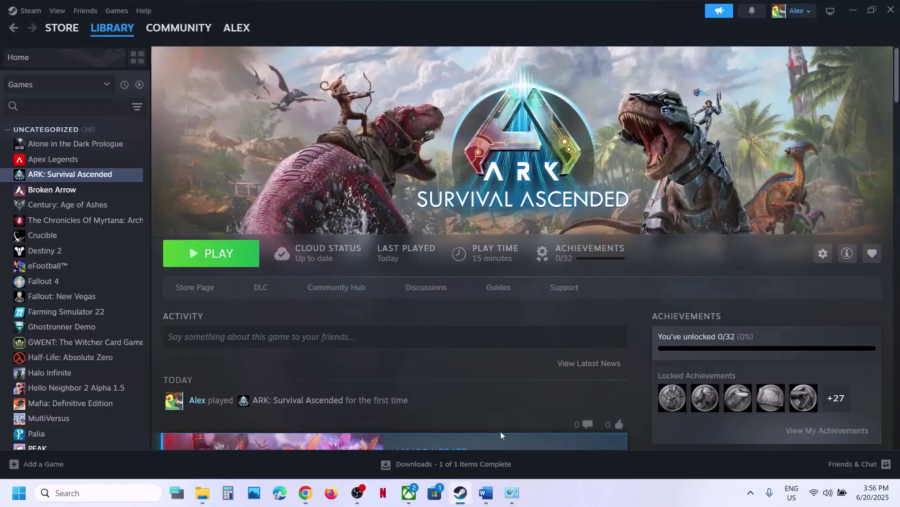
click(486, 493)
scroll(374, 308, down, 2)
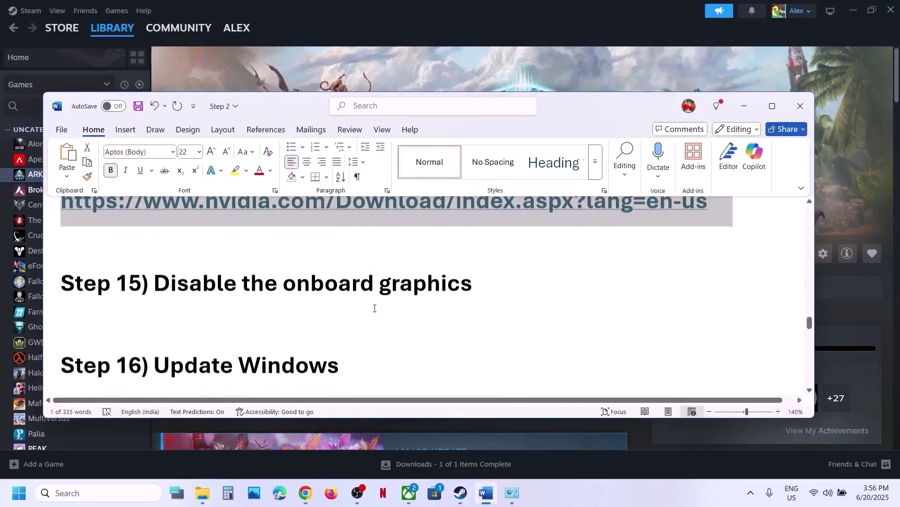
scroll(374, 308, up, 1)
drag(201, 308, 458, 302)
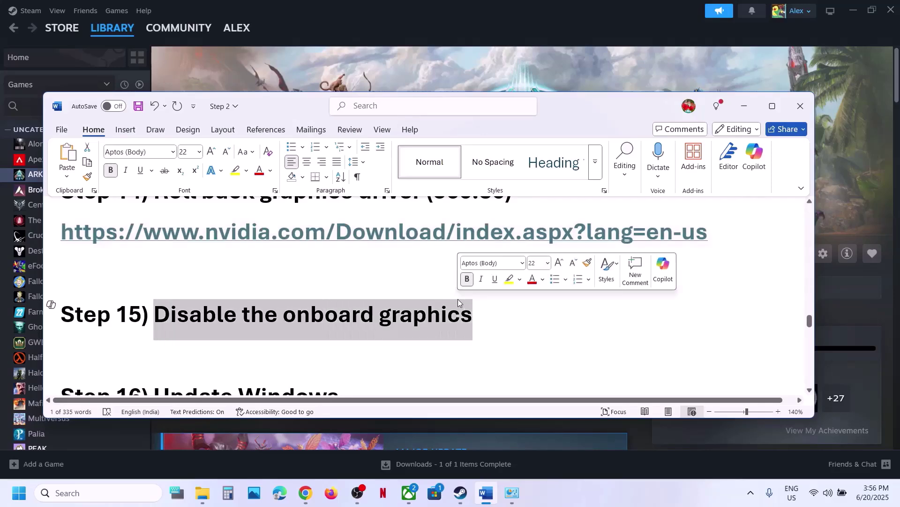
Open Device Manager, expand the display adapters, and view the Disable device option for Intel(R) Iris(R) Xe Graphics without applying it.
click(406, 82)
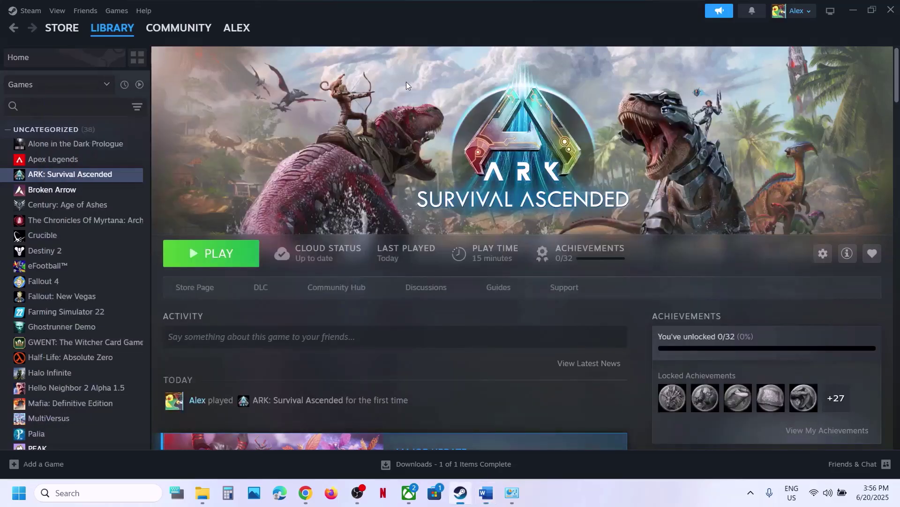
right_click(21, 479)
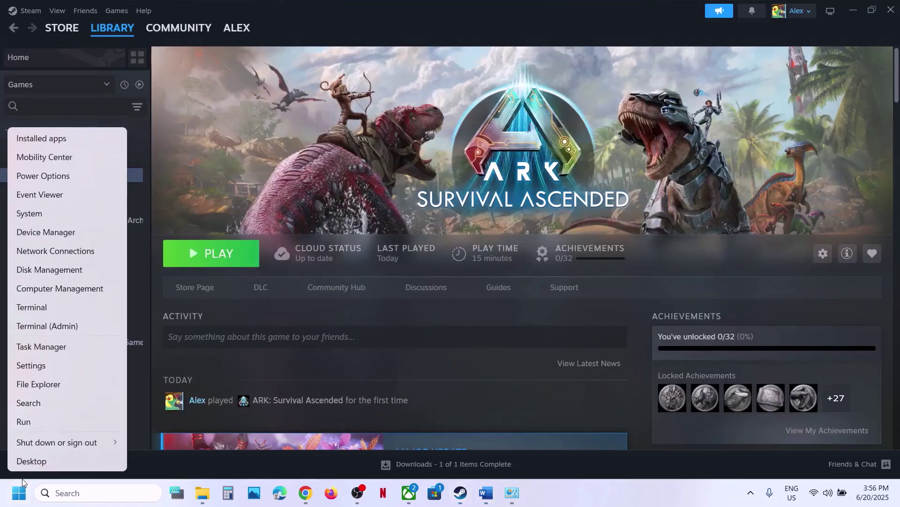
click(67, 230)
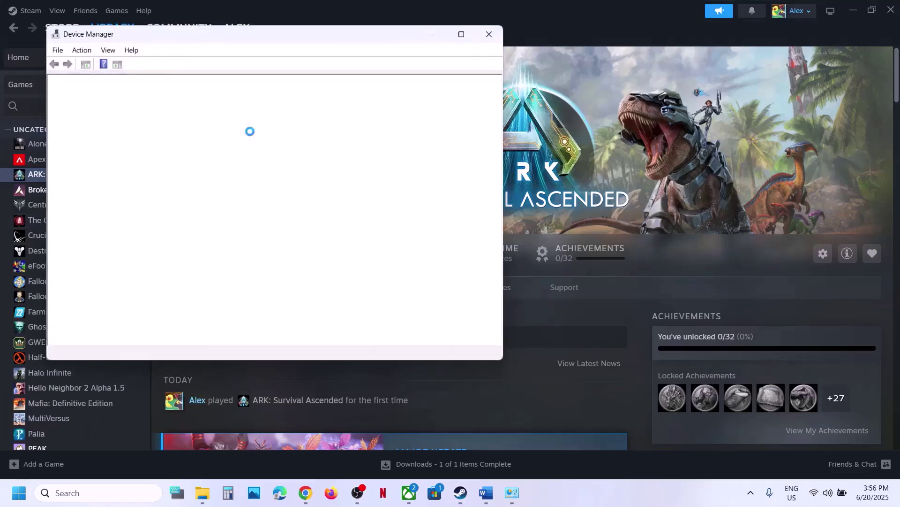
click(65, 176)
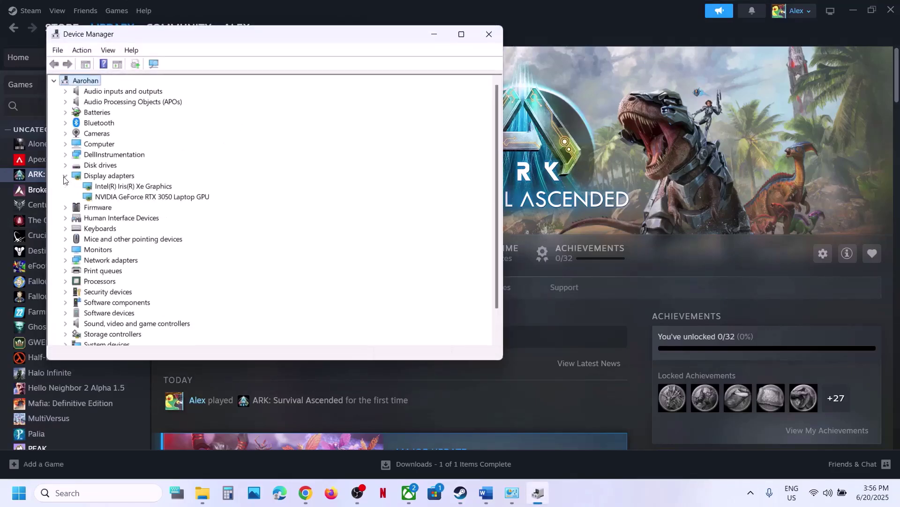
click(139, 190)
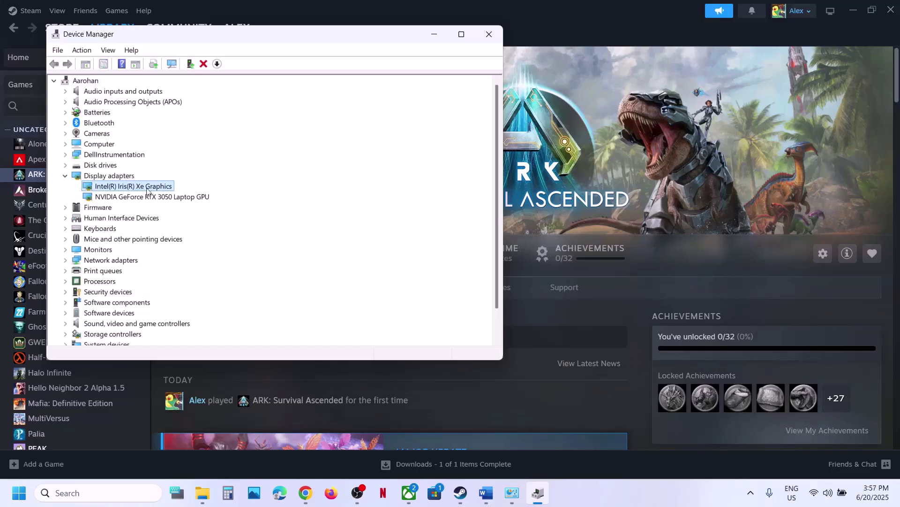
right_click(130, 189)
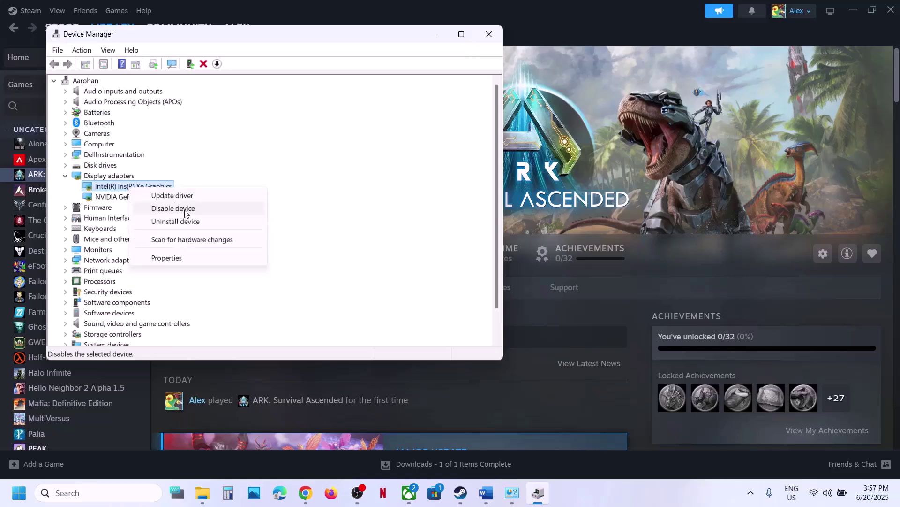
click(254, 181)
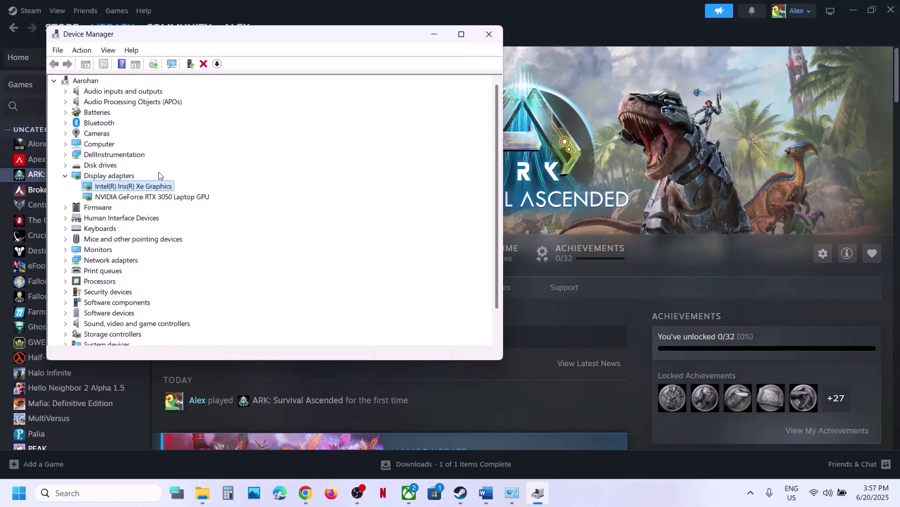
Review the device options for Intel(R) Iris(R) Xe Graphics without applying any, and close Device Manager.
right_click(133, 187)
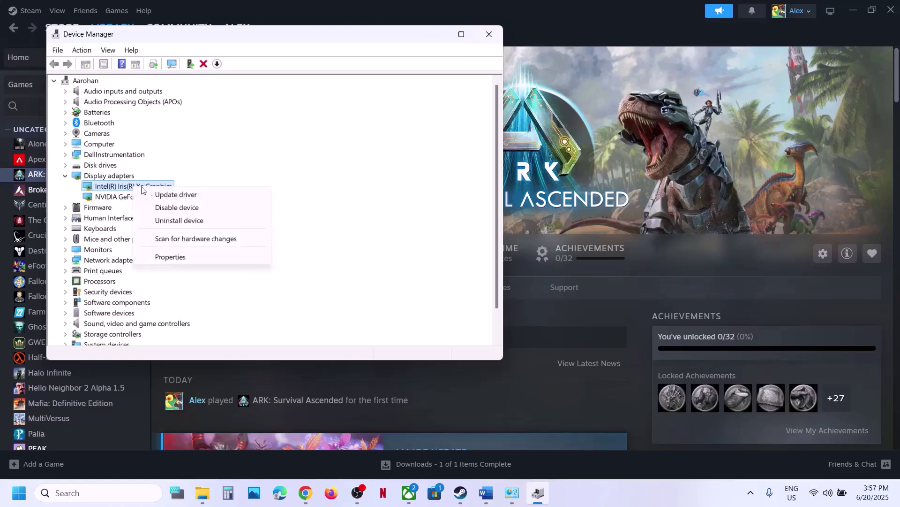
click(318, 115)
click(496, 33)
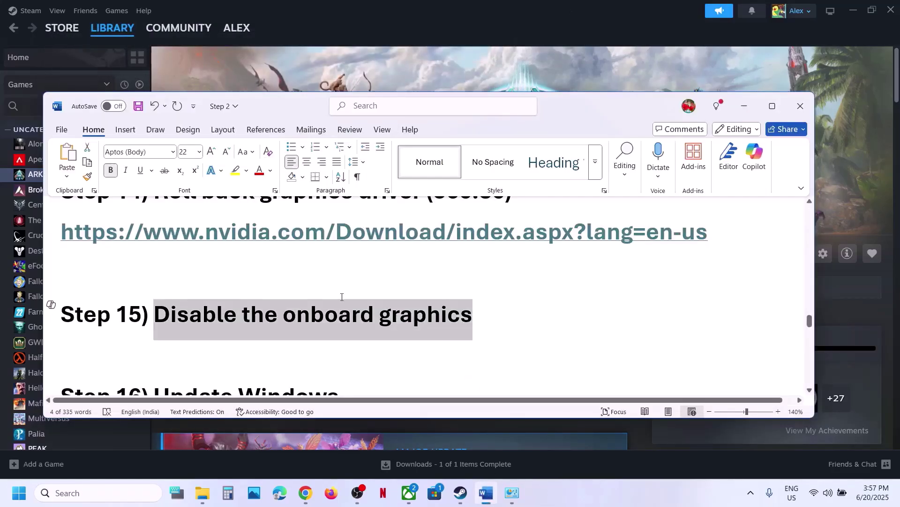
View Step 16 on updating Windows in the Word document and open the Windows Update page in Settings.
scroll(341, 296, down, 2)
click(407, 89)
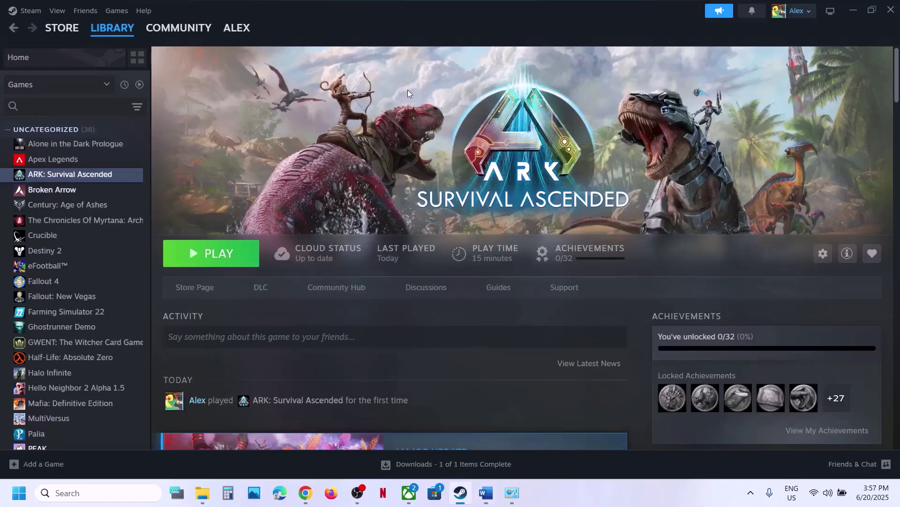
key(super+i)
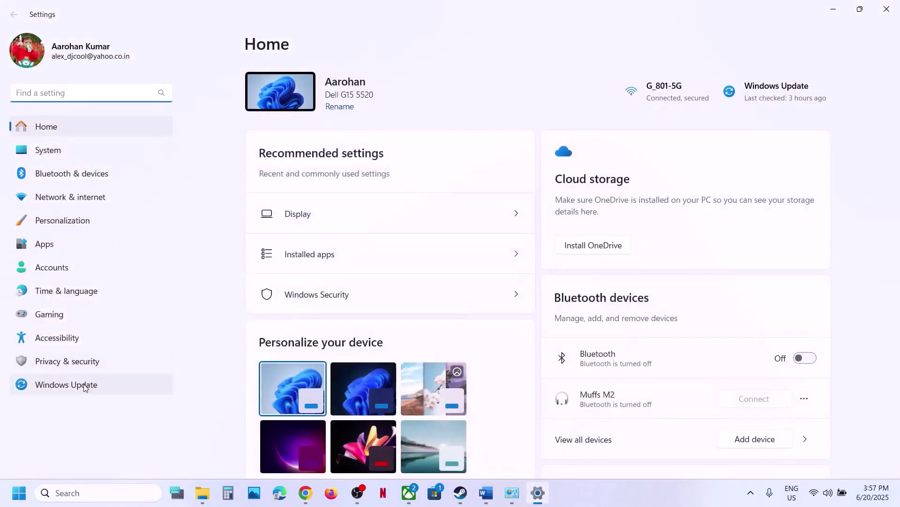
click(84, 384)
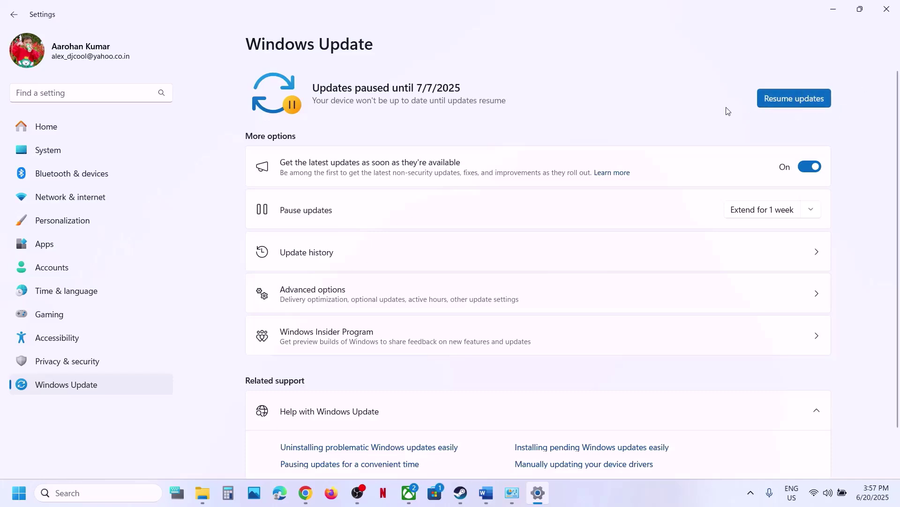
View the power options in the Start menu without choosing one.
click(21, 492)
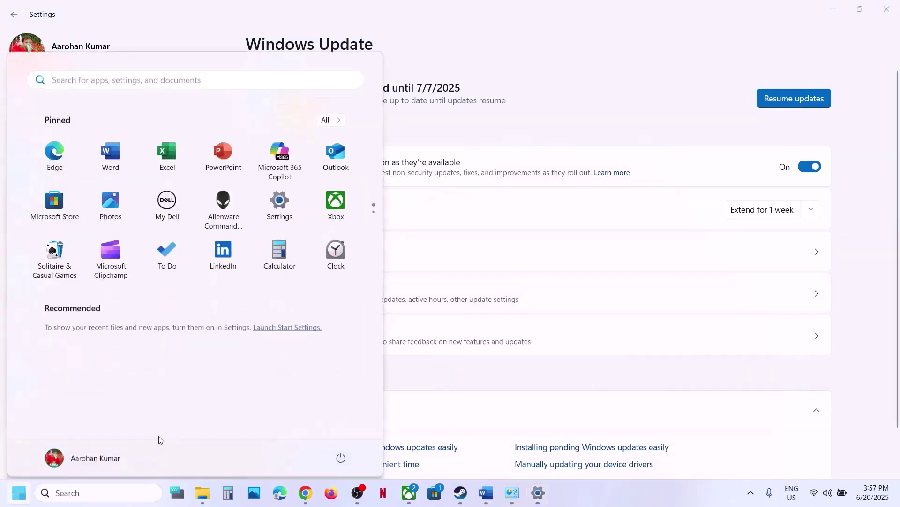
click(341, 452)
key(Escape)
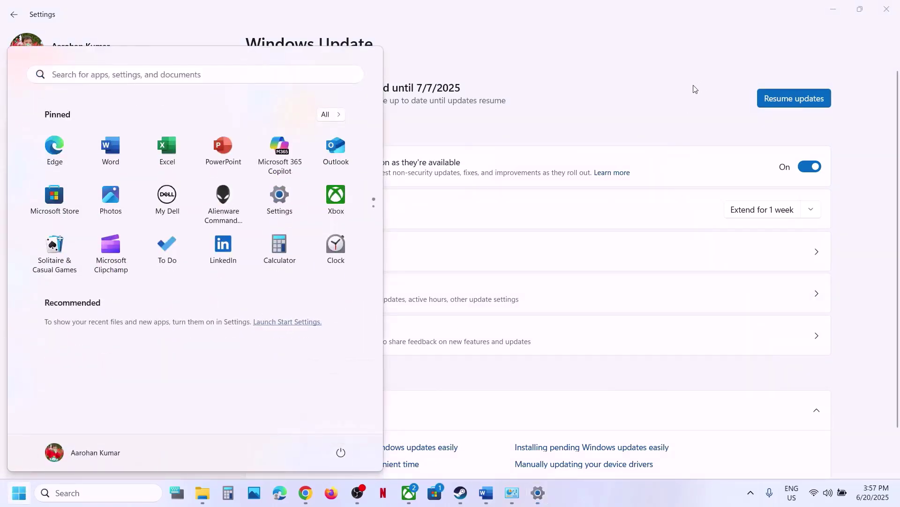
Return to the Word document, maximize it, and review Step 17 from disconnecting extra monitors and controllers to disabling Steam Overlay.
click(461, 493)
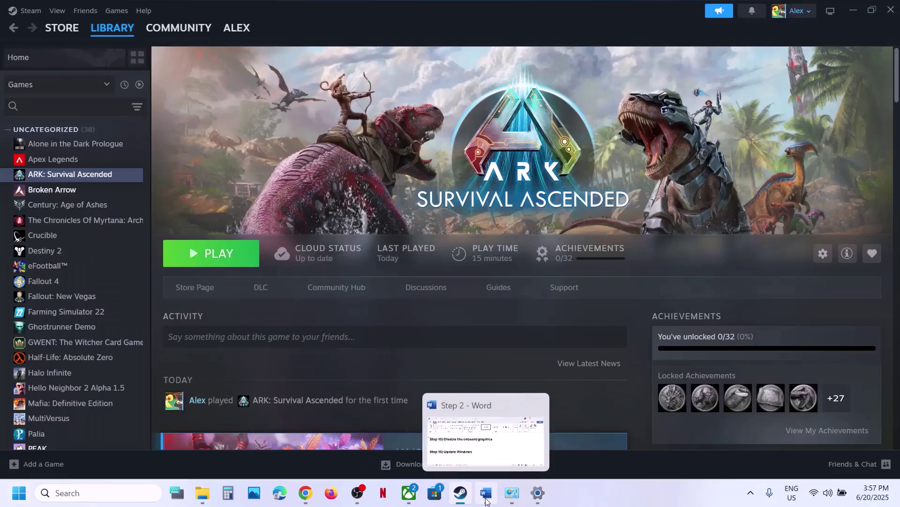
click(487, 500)
scroll(366, 285, down, 5)
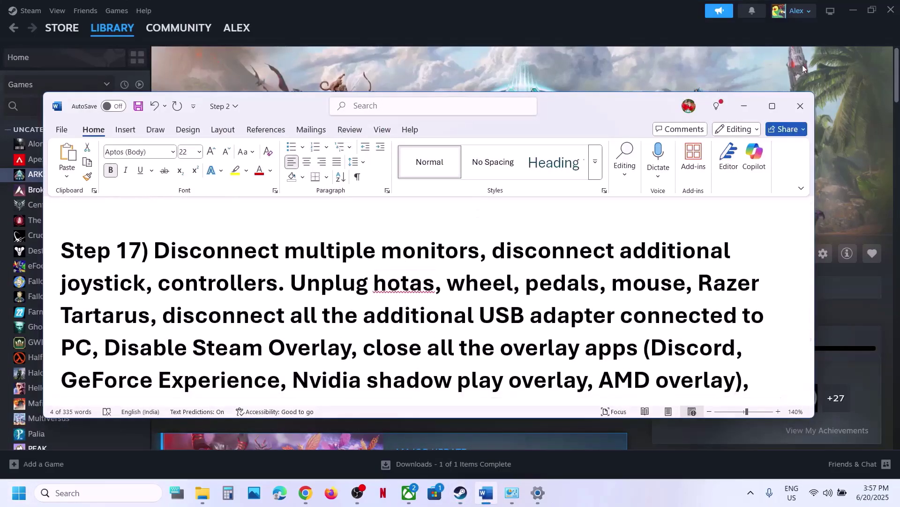
click(773, 106)
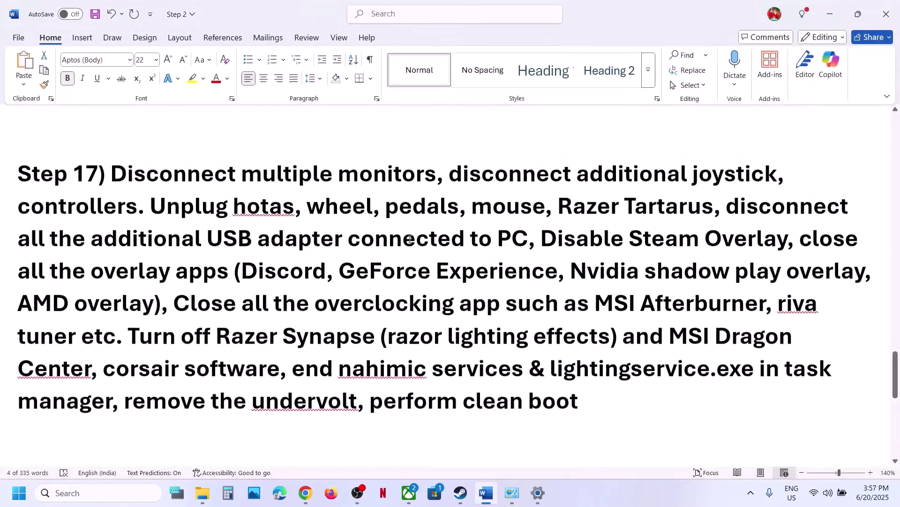
drag(232, 180, 697, 249)
click(180, 241)
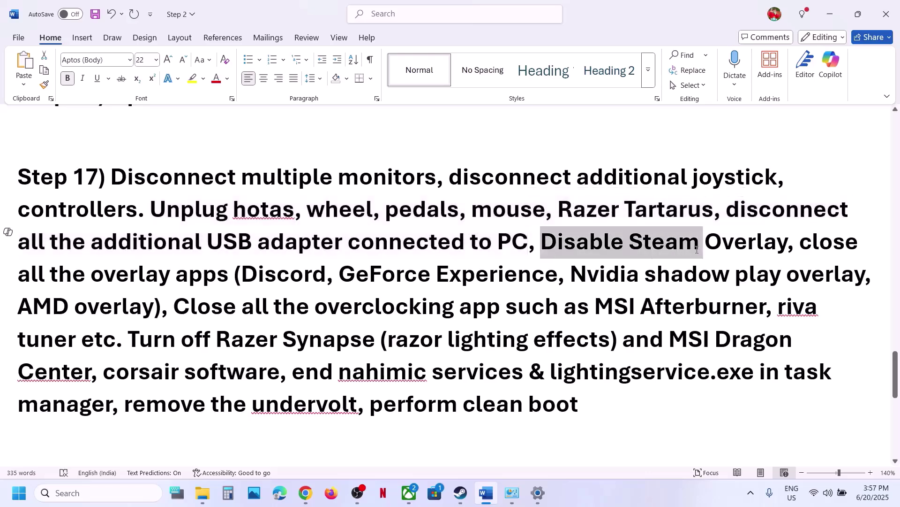
Switch to Steam and turn off the Steam Overlay while in-game in the properties of ARK: Survival Ascended.
click(460, 493)
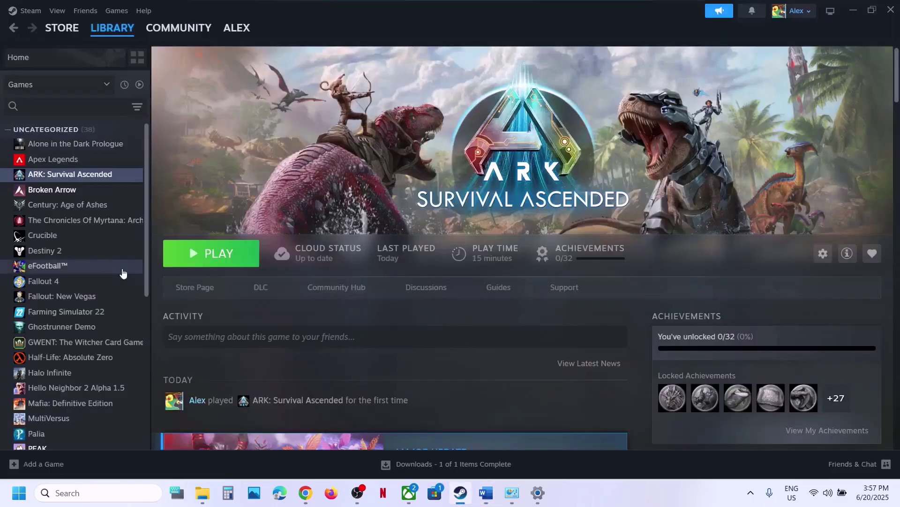
right_click(103, 172)
click(141, 261)
click(668, 121)
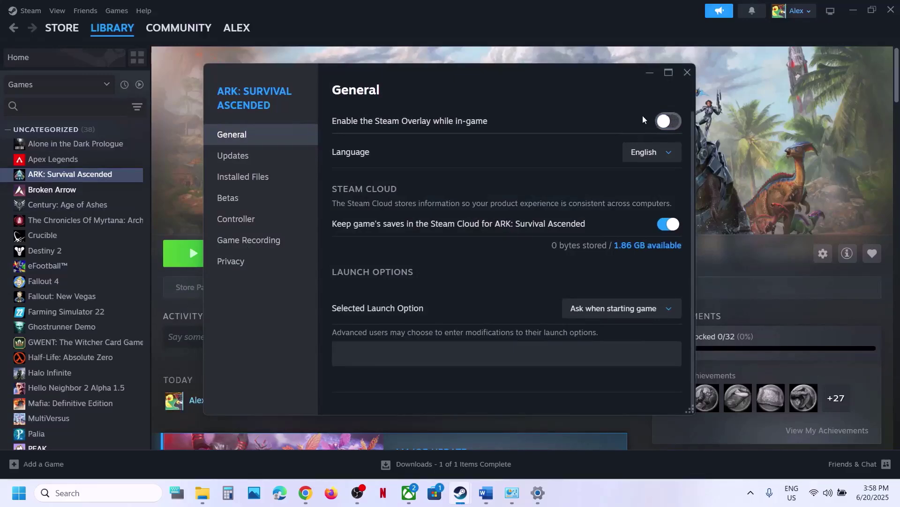
click(688, 73)
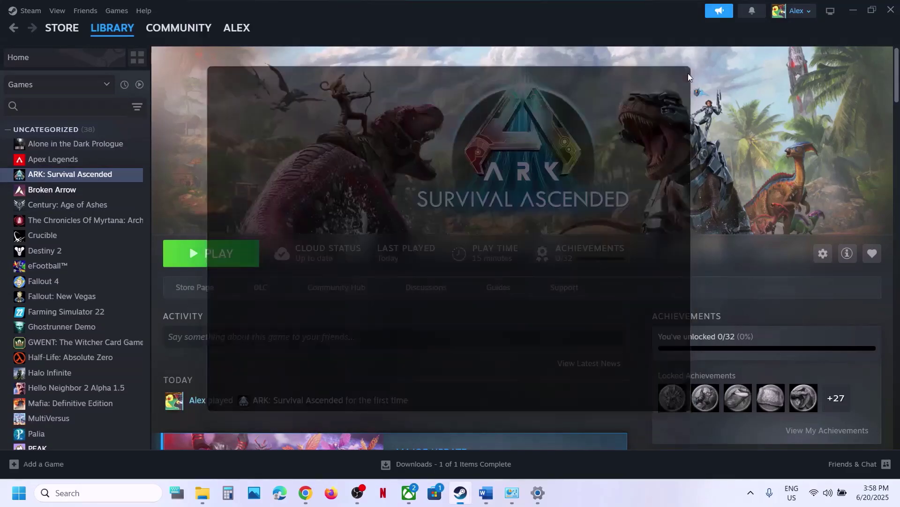
Return to the Word document and highlight Step 17's instructions on closing overlay apps such as Discord and GeForce Experience, and overclocking apps.
click(488, 498)
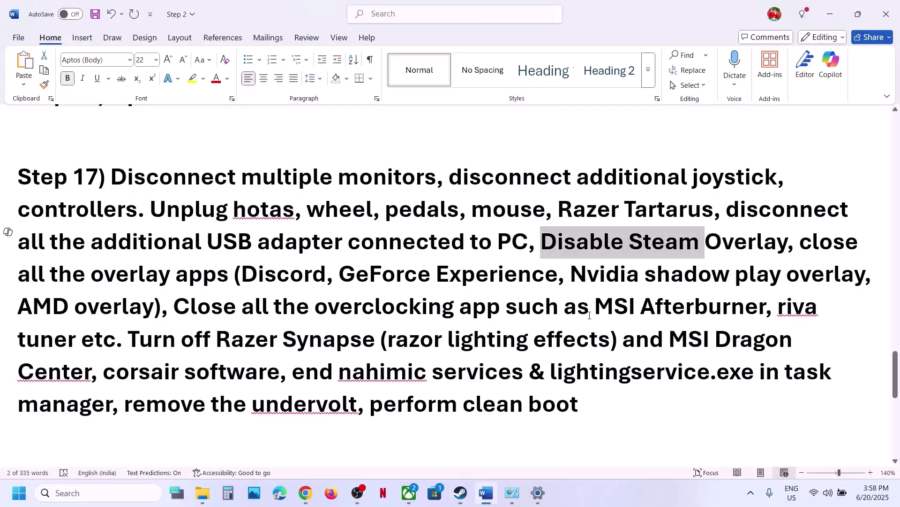
double_click(267, 273)
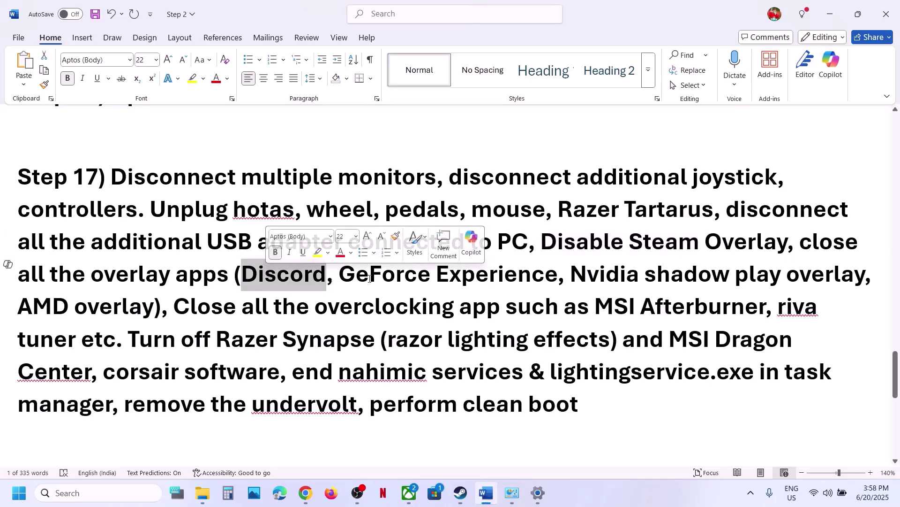
drag(344, 277, 518, 285)
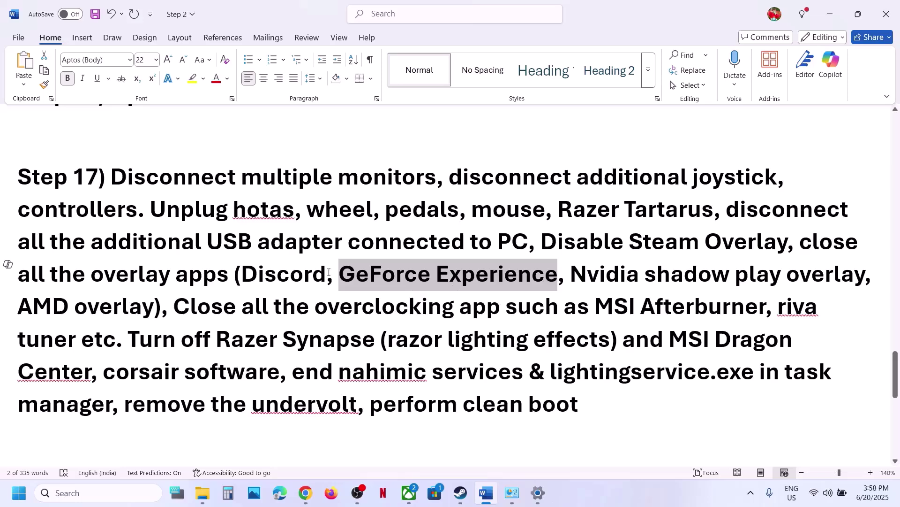
drag(802, 247, 518, 331)
click(658, 311)
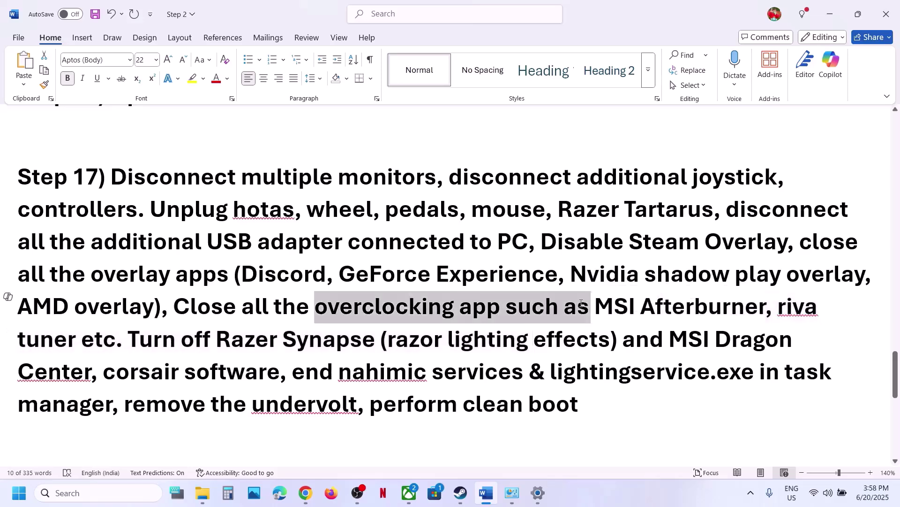
drag(316, 307, 559, 307)
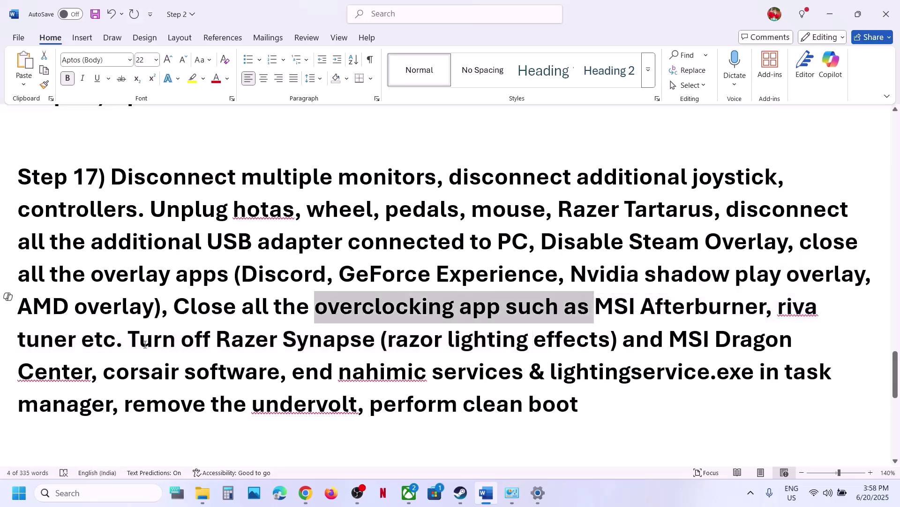
Insert "Set the overclock to default, " before "Close all the overclocking app" in Step 17.
click(180, 310)
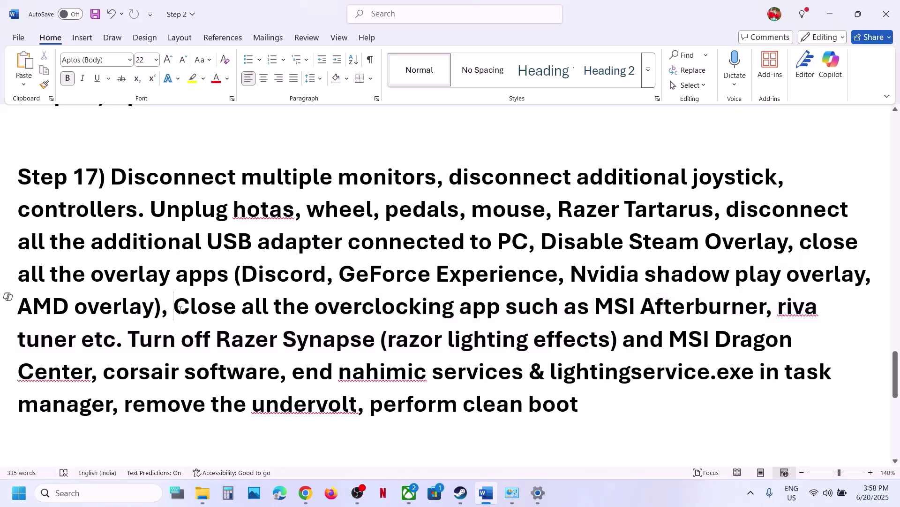
text(Segt the)
key(BackSpace)
key(BackSpace)
key(BackSpace)
key(BackSpace)
key(BackSpace)
key(BackSpace)
key(BackSpace)
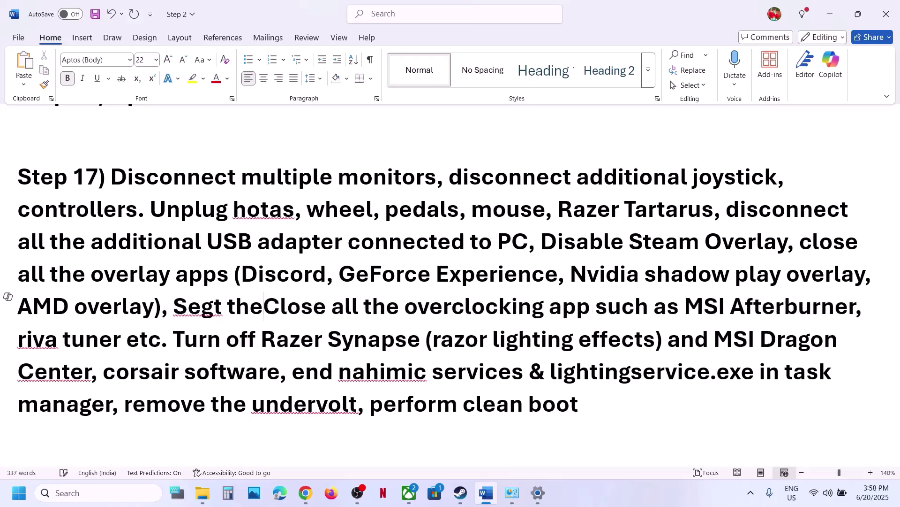
text(t the over)
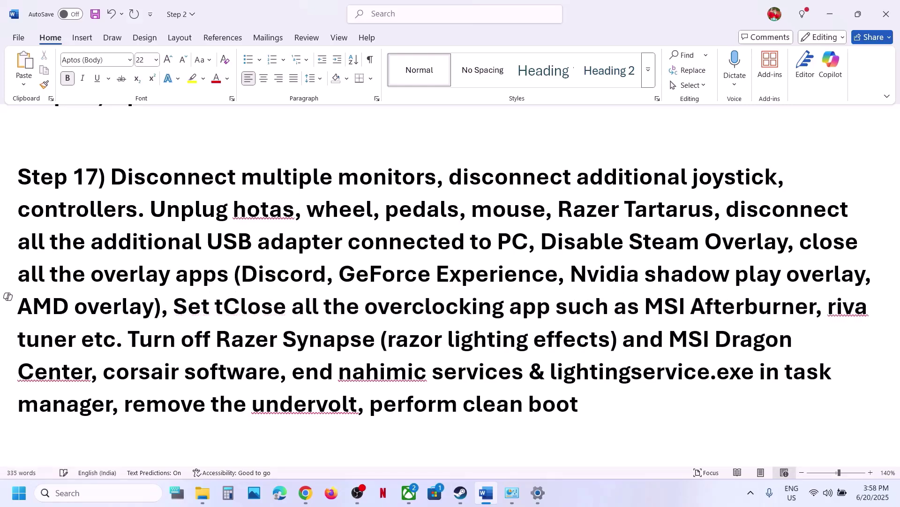
text(clock to de)
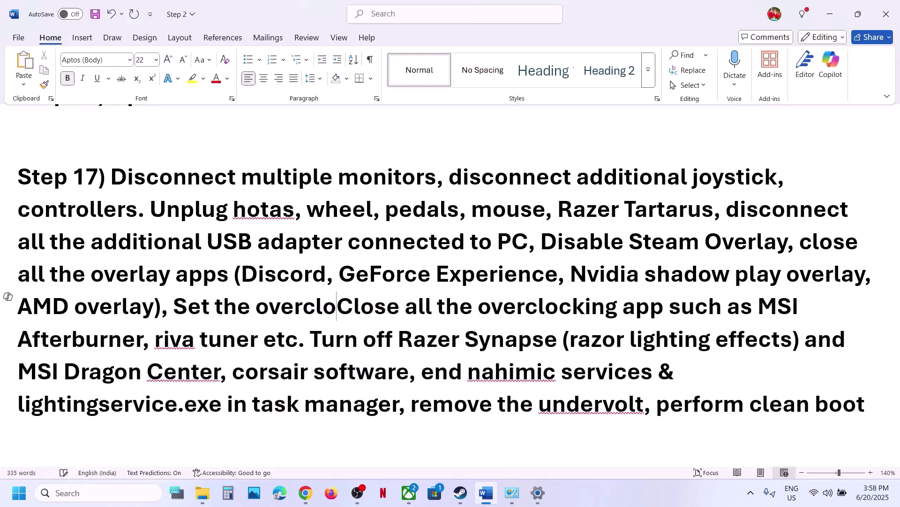
text(fault)
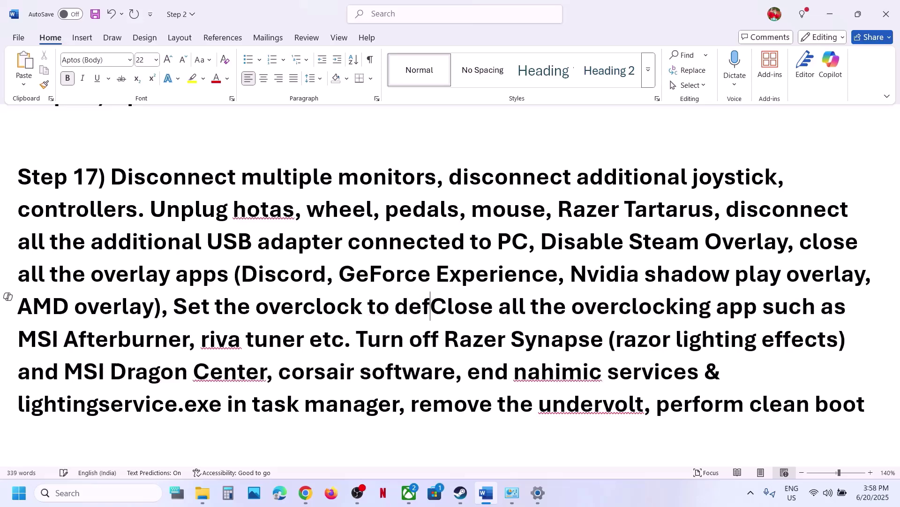
text(,)
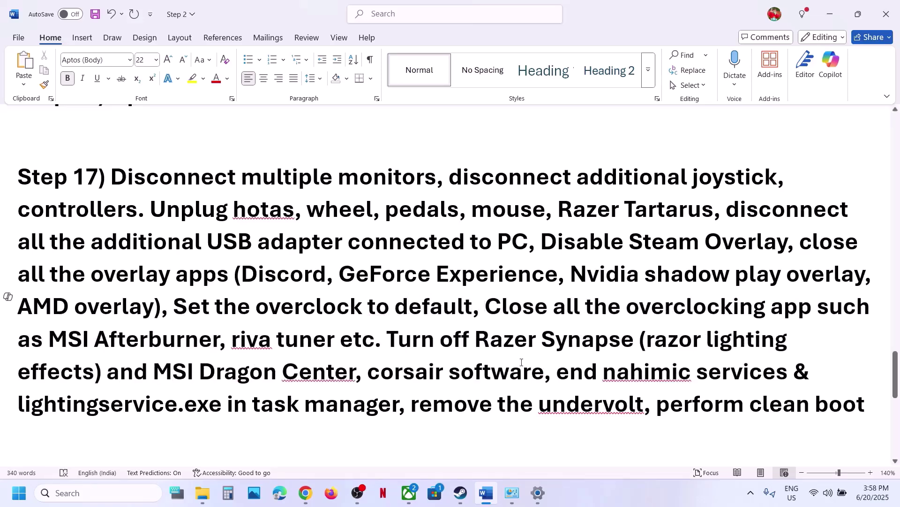
Highlight Step 17's instruction to remove the undervolt, and view Step 18 on increasing the virtual memory.
drag(390, 339, 643, 406)
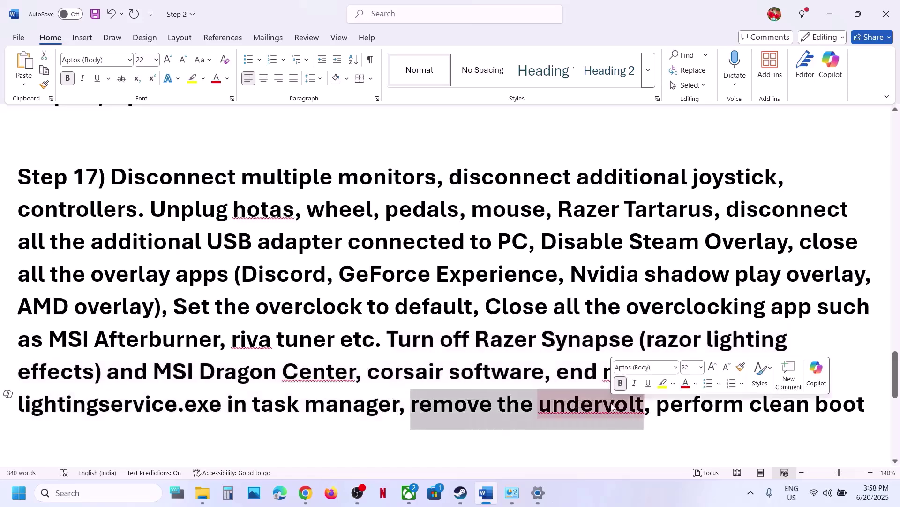
click(325, 298)
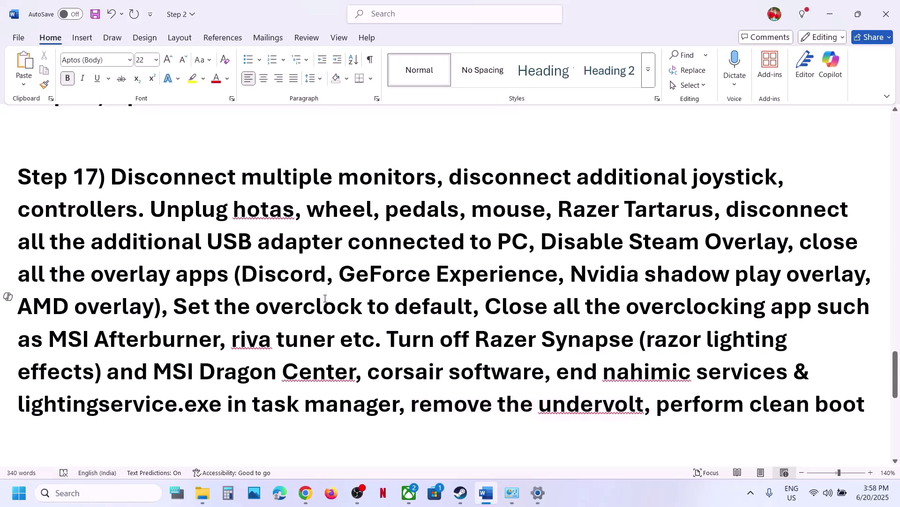
scroll(325, 298, down, 3)
scroll(325, 298, down, 2)
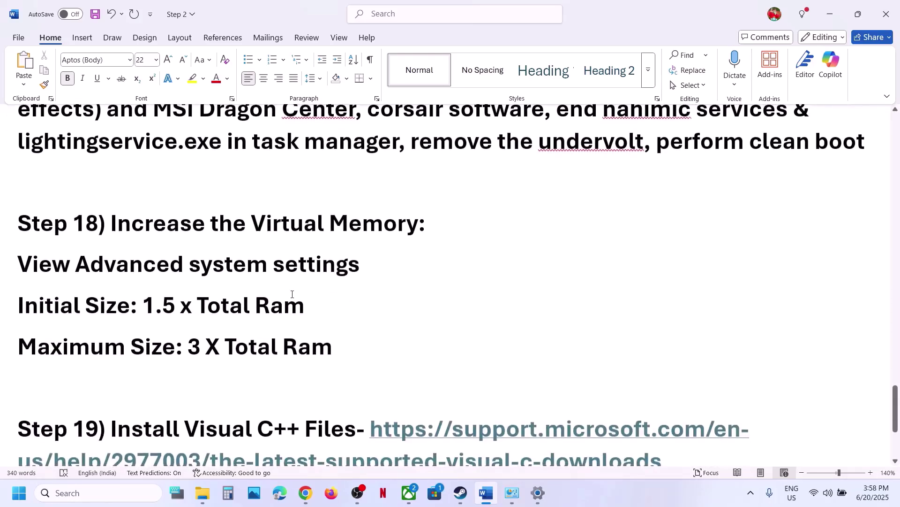
scroll(293, 296, up, 1)
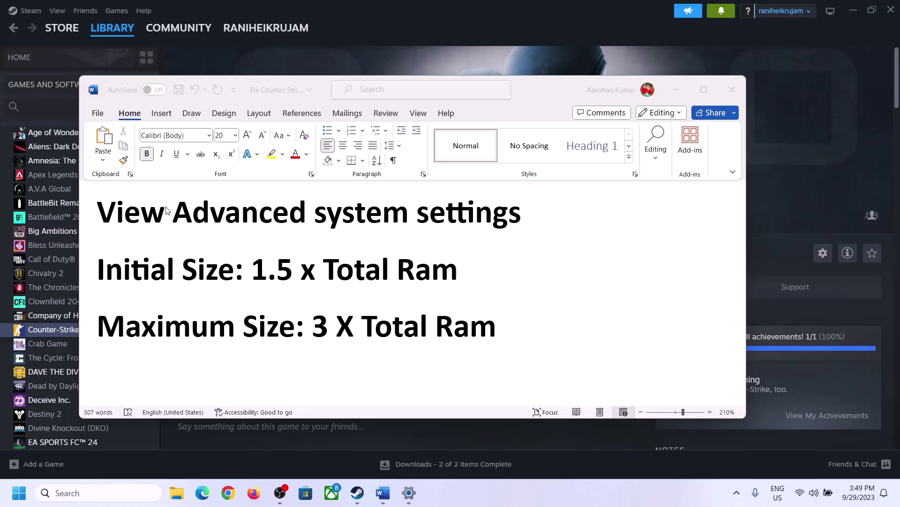
Copy "View Advanced system settings" from the Word document, search Windows for it, and open the matching Control Panel item.
drag(107, 217, 511, 213)
key(ctrl+c)
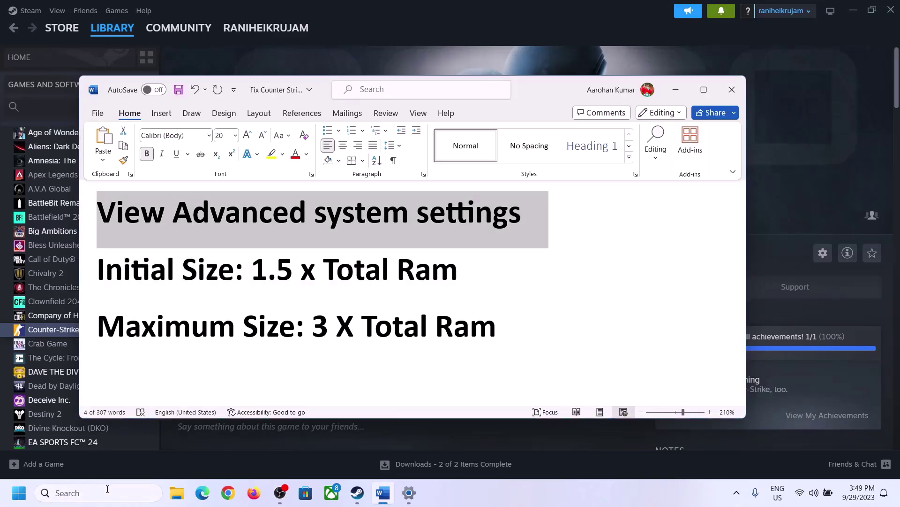
click(107, 492)
key(ctrl+v)
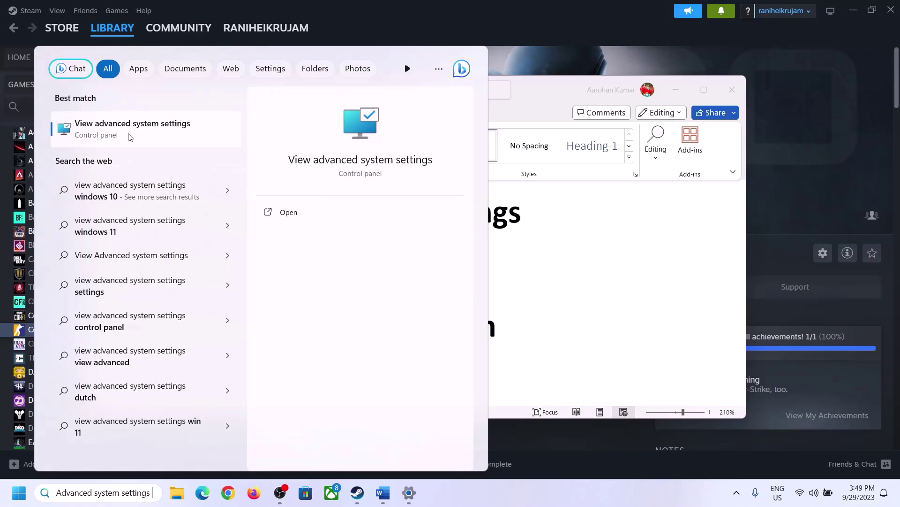
click(127, 136)
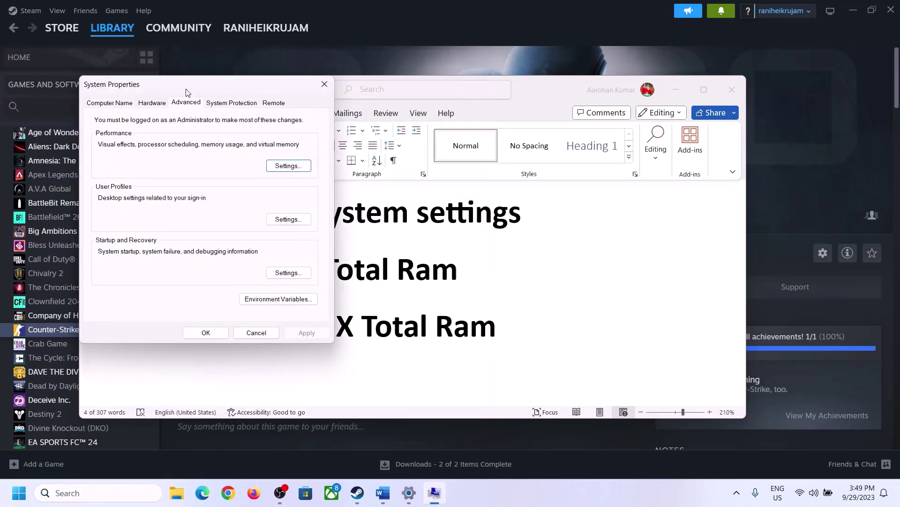
In the virtual memory settings under performance options, turn off automatic paging file management and select a custom size for drive C:.
drag(187, 90, 402, 161)
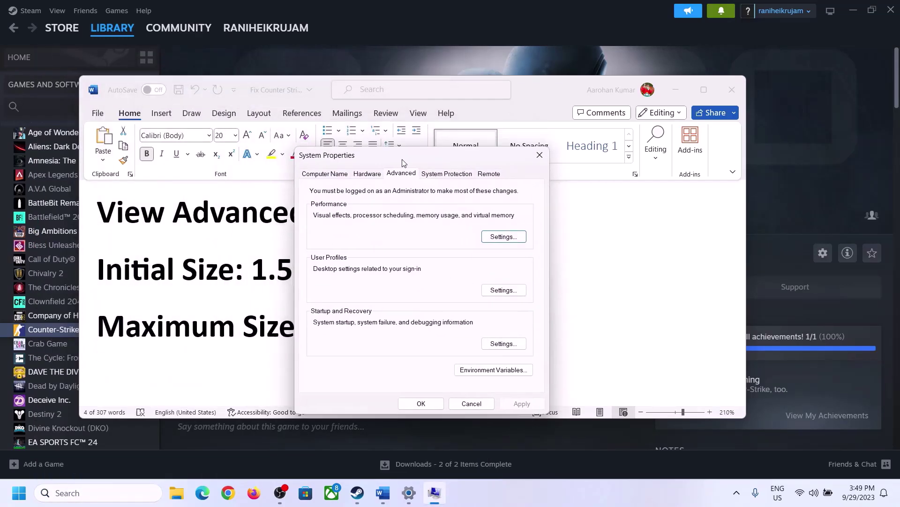
click(504, 237)
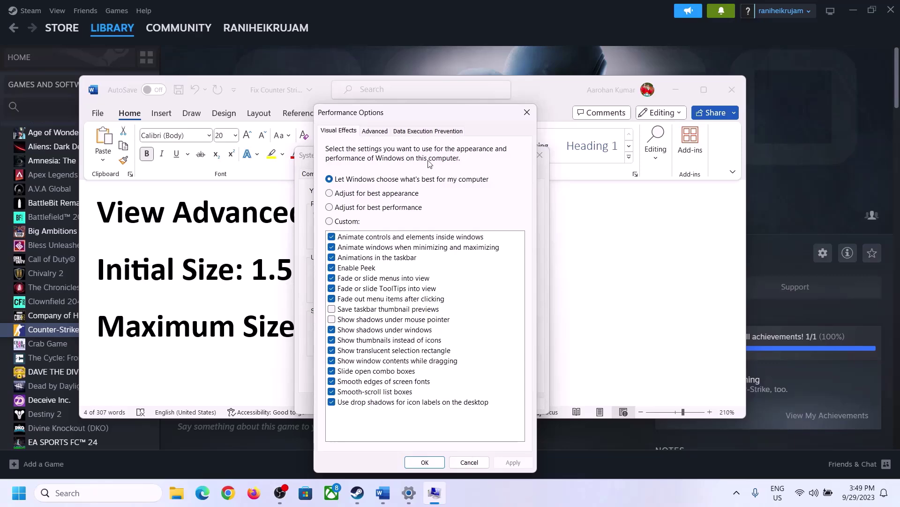
click(378, 132)
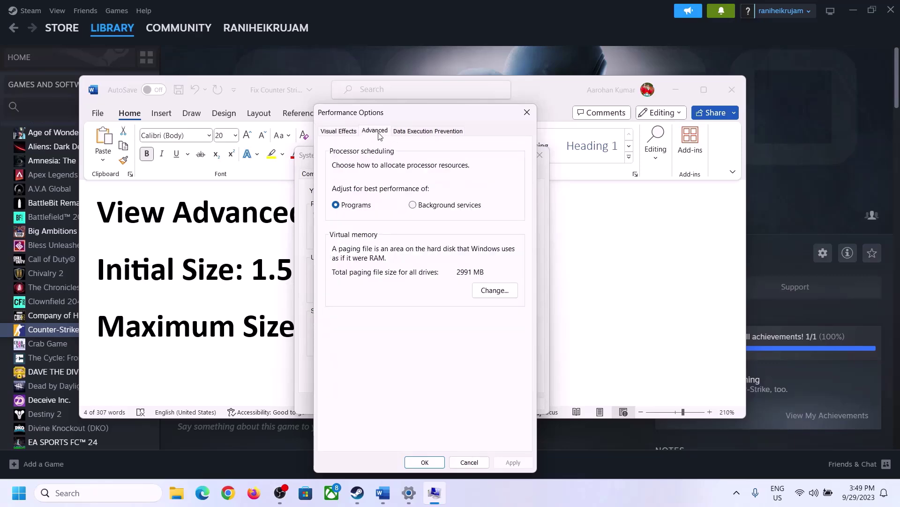
click(497, 291)
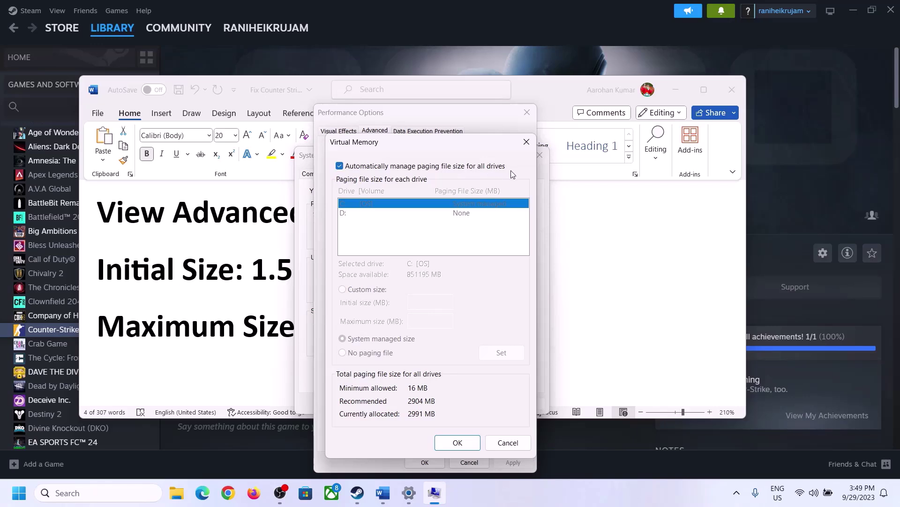
click(339, 166)
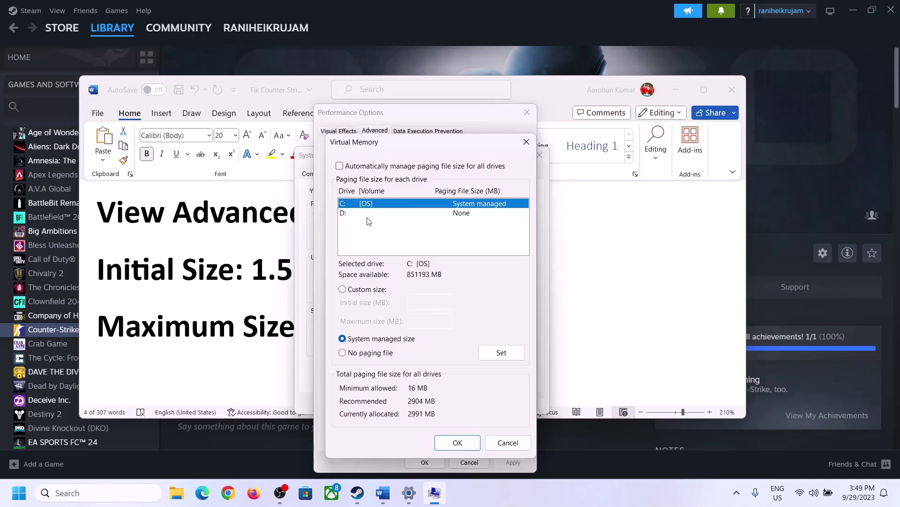
click(343, 290)
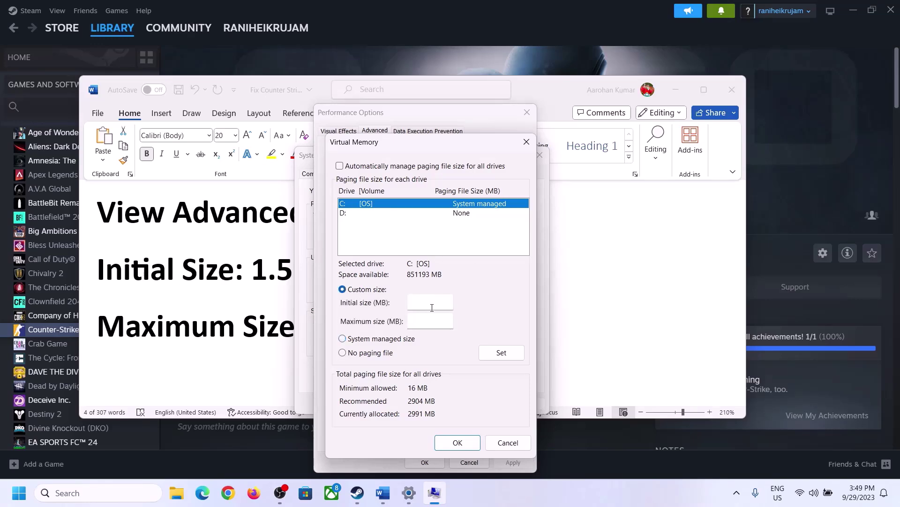
Highlight "1.5 x Total Ram" in the Word document, and look up the installed RAM in the Windows Settings device specifications.
click(244, 276)
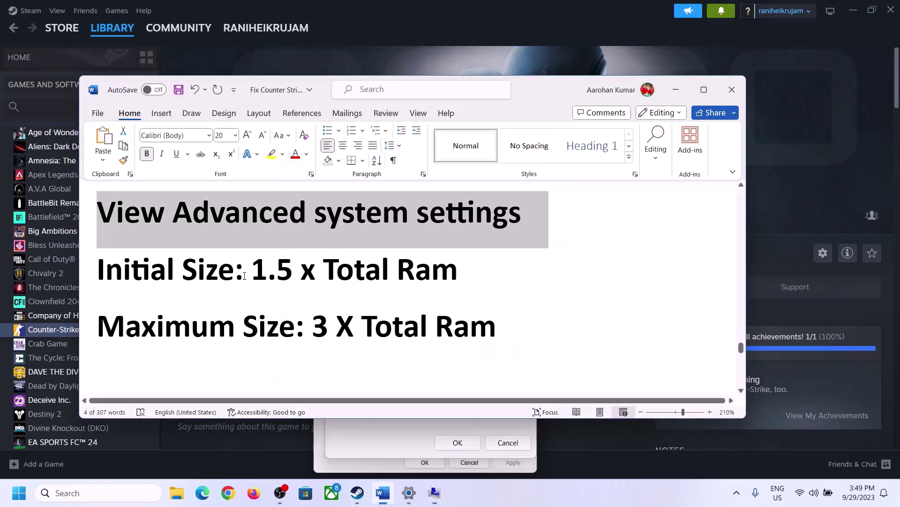
drag(254, 269, 418, 281)
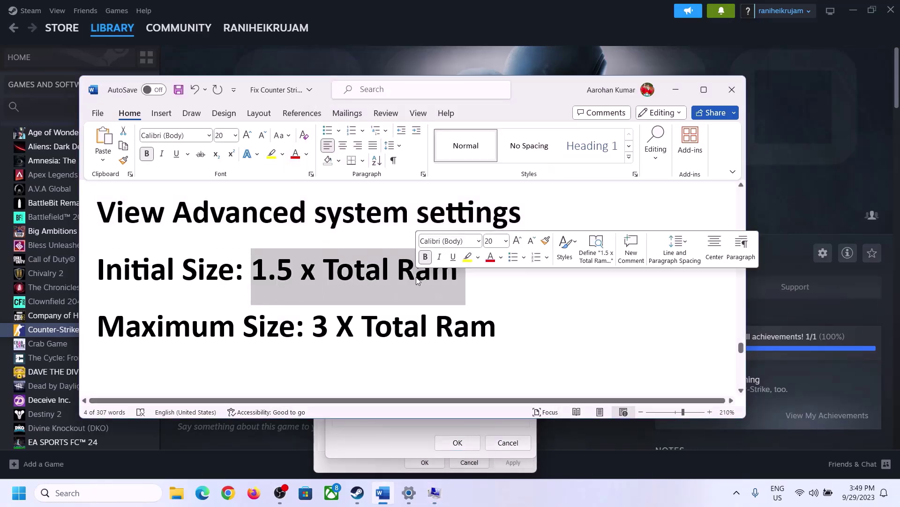
click(409, 495)
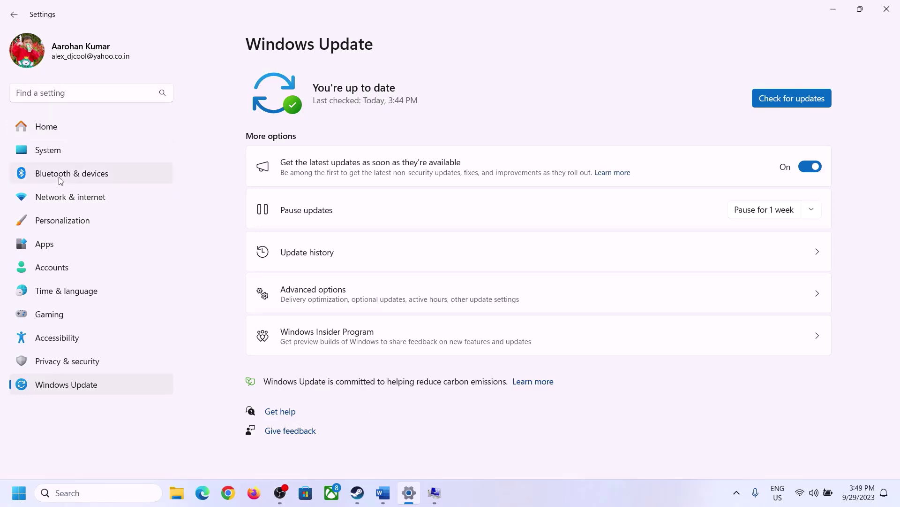
click(41, 156)
scroll(329, 328, down, 8)
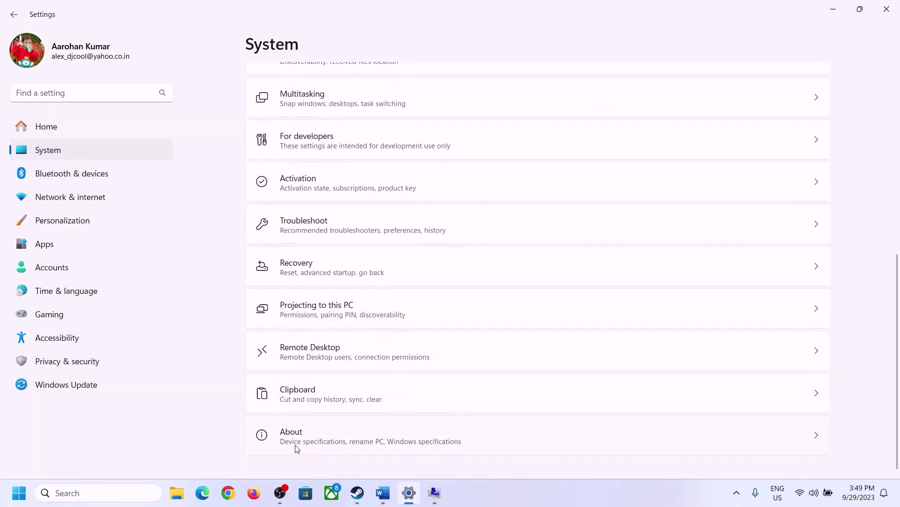
click(300, 438)
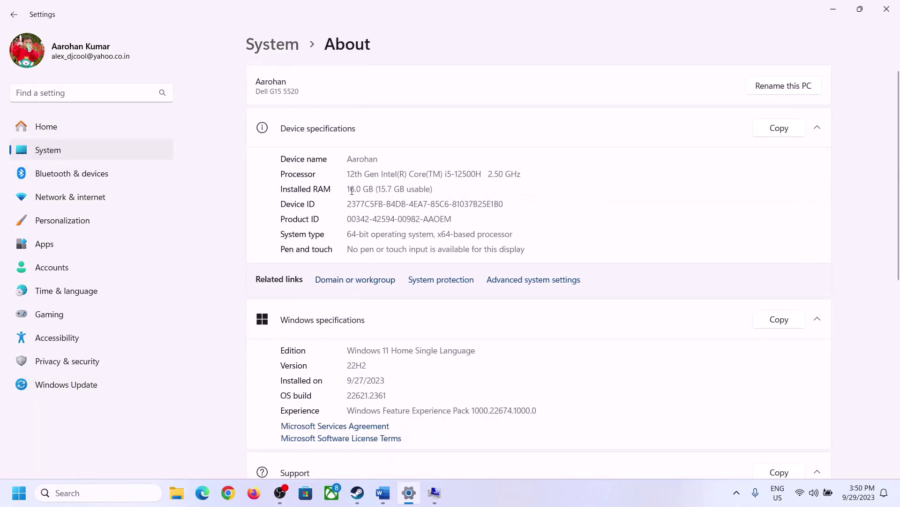
drag(356, 188, 343, 188)
click(361, 189)
drag(359, 188, 347, 184)
Run "calc" to open Calculator, place it beside the Virtual Memory dialog, and recheck the initial size formula in the Word document.
click(428, 492)
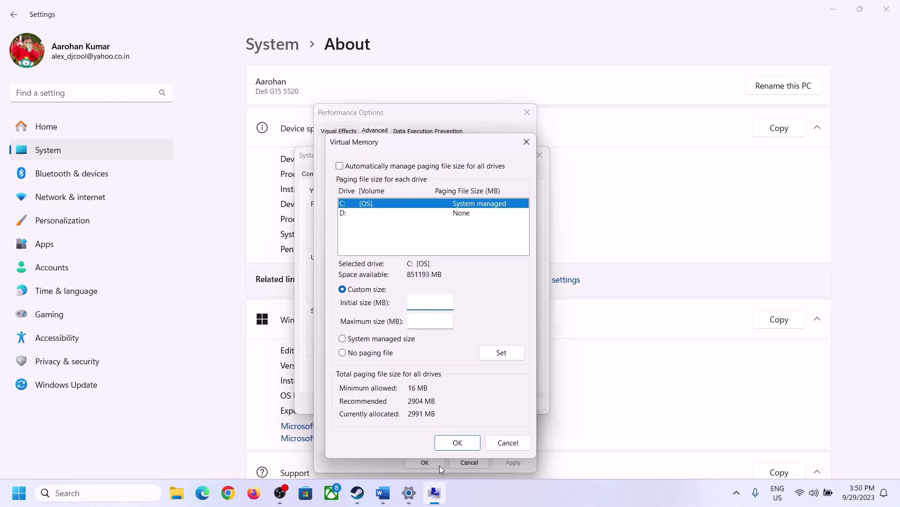
mouse_move(409, 492)
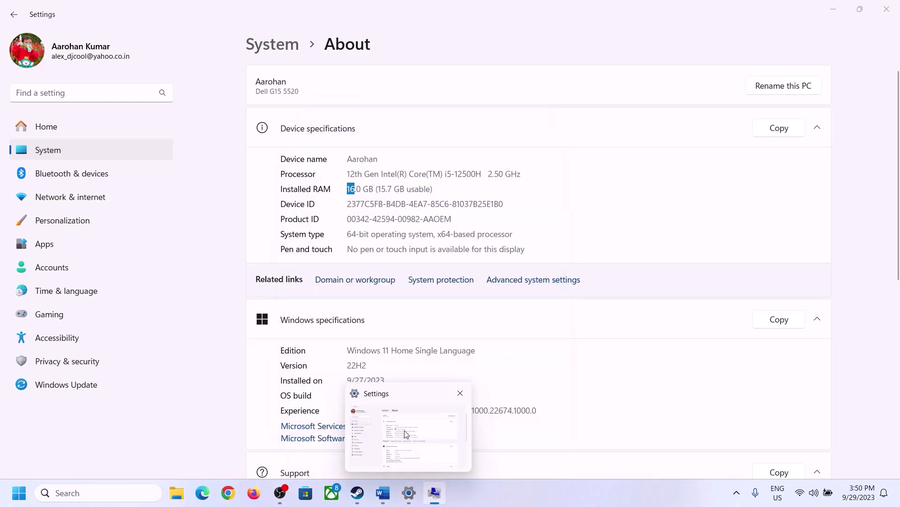
key(super+r)
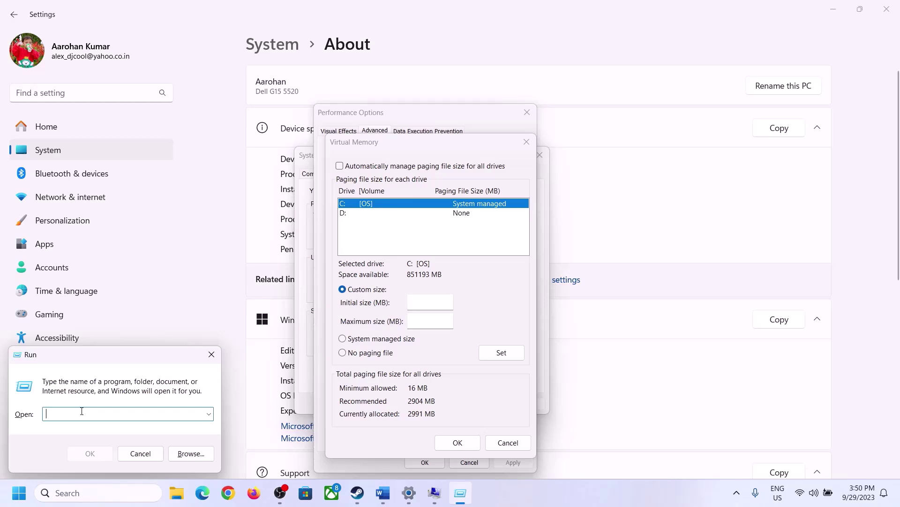
text(calc)
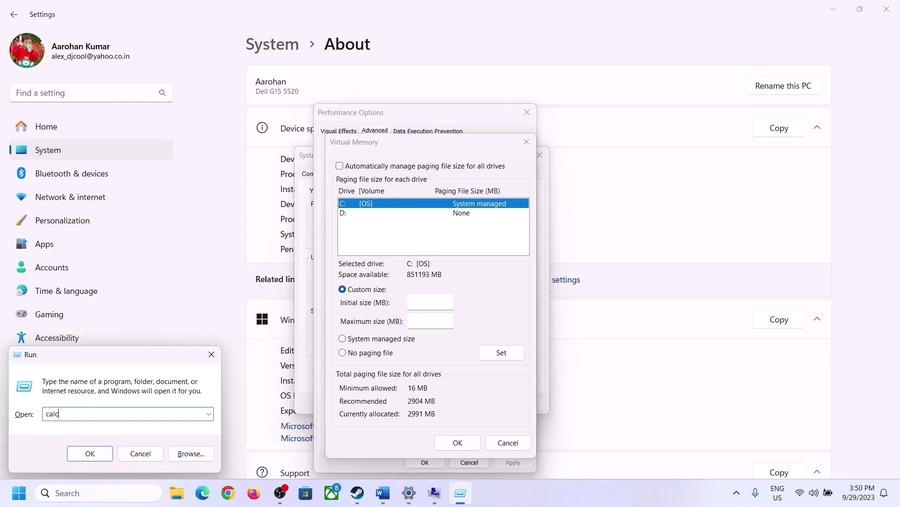
click(77, 457)
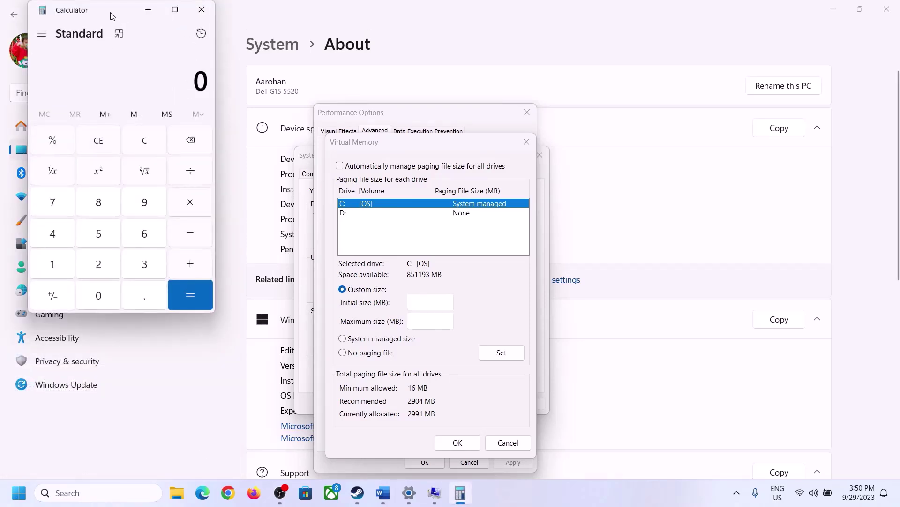
drag(113, 16, 658, 153)
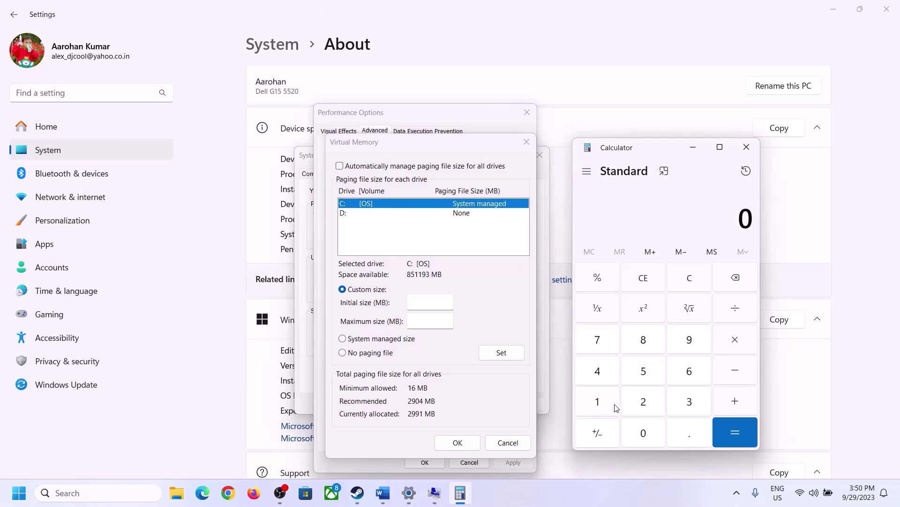
click(383, 501)
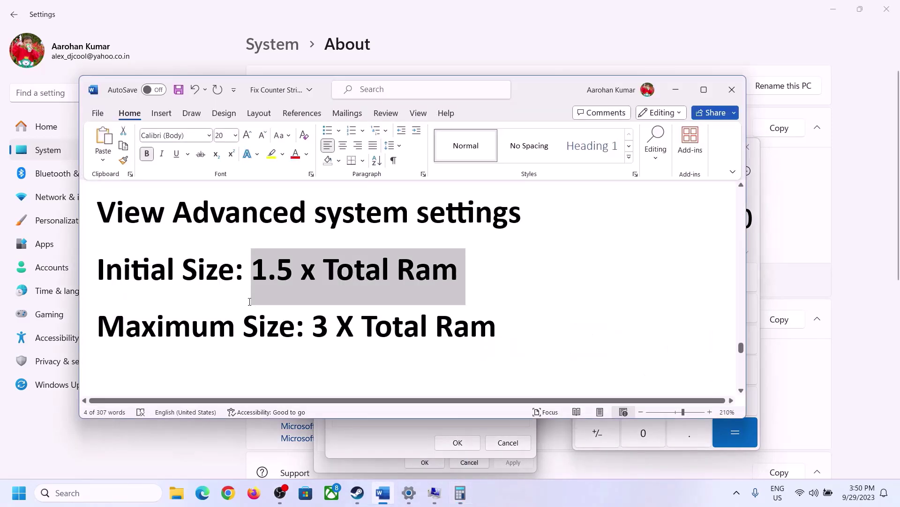
click(460, 492)
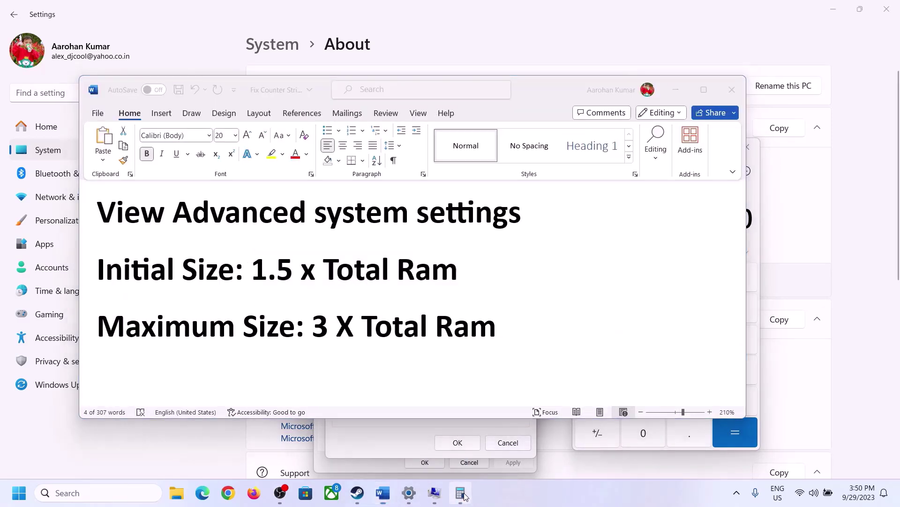
click(599, 403)
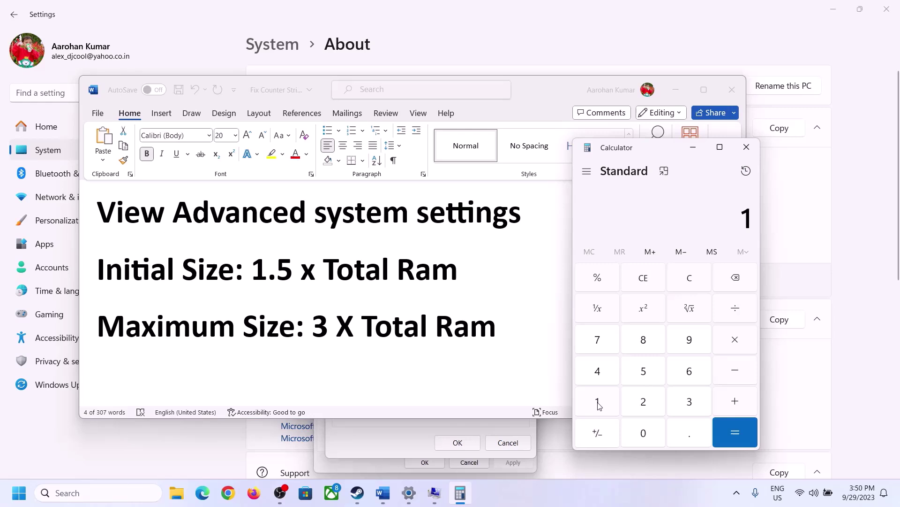
click(686, 379)
click(690, 286)
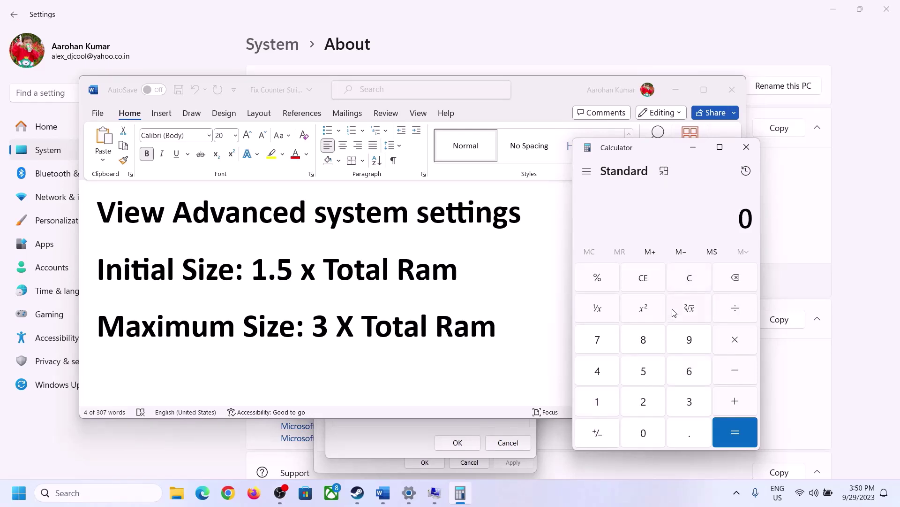
Calculate 16 × 1024 to convert the installed RAM from gigabytes to megabytes.
click(605, 402)
click(689, 370)
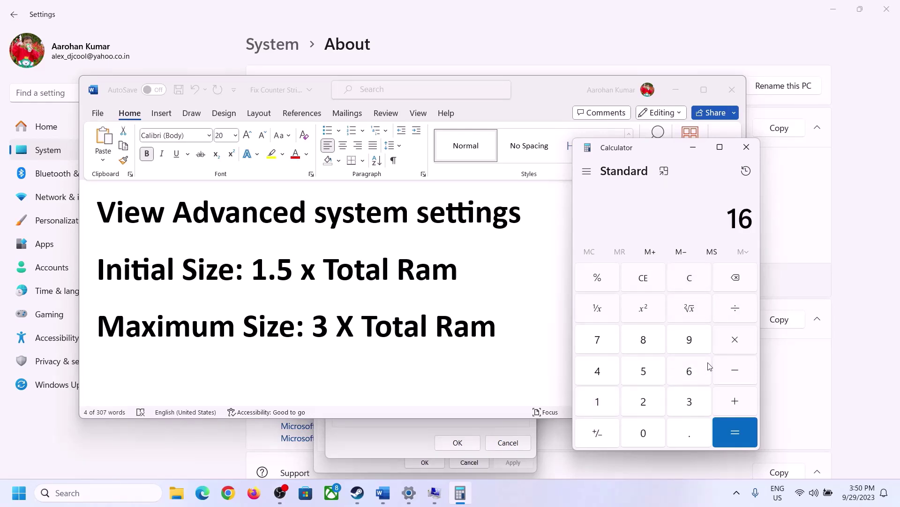
click(601, 407)
click(647, 440)
click(645, 407)
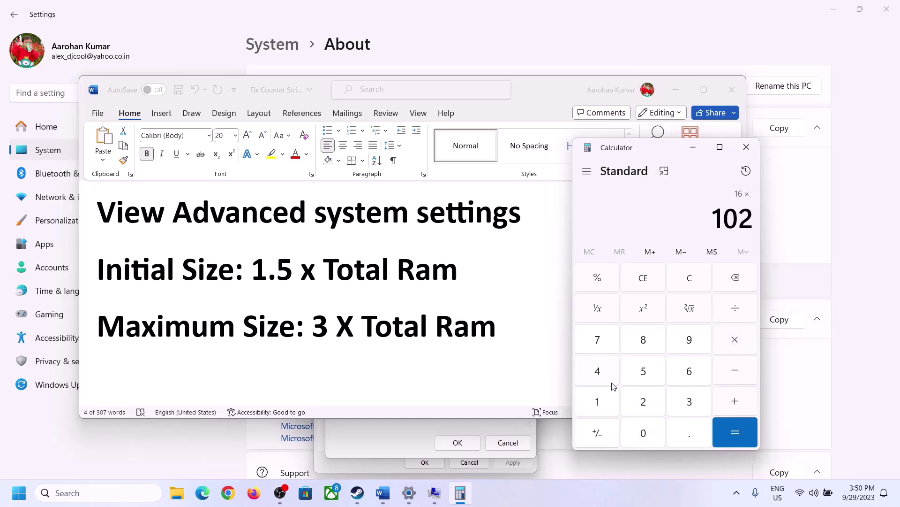
click(610, 380)
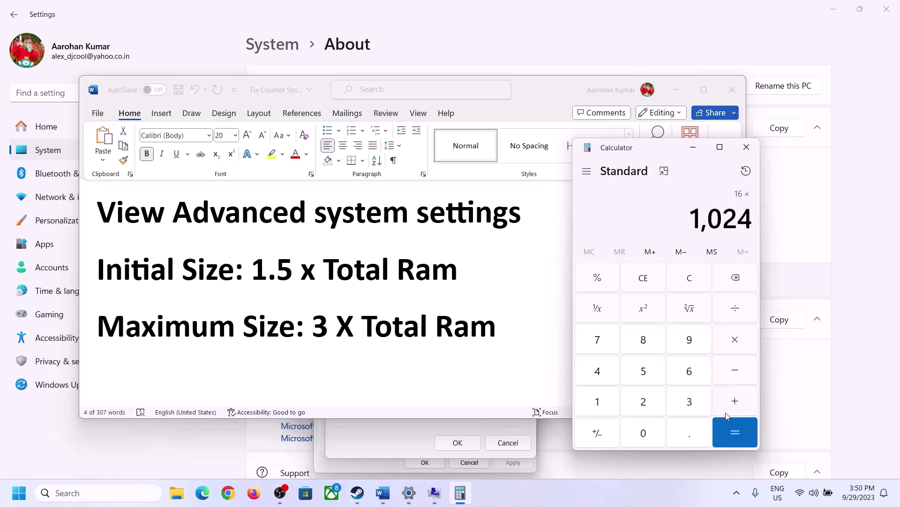
click(735, 433)
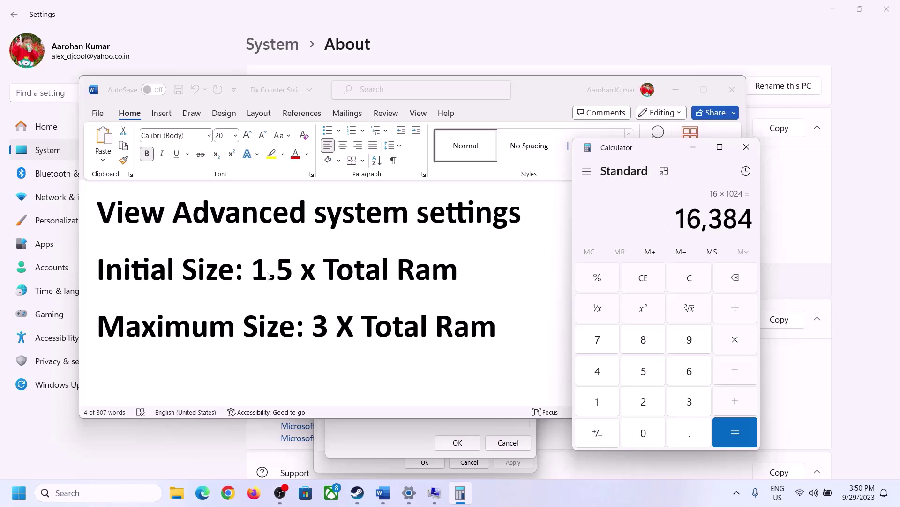
Multiply the converted RAM amount by 1.5 to work out the initial paging file size.
click(736, 341)
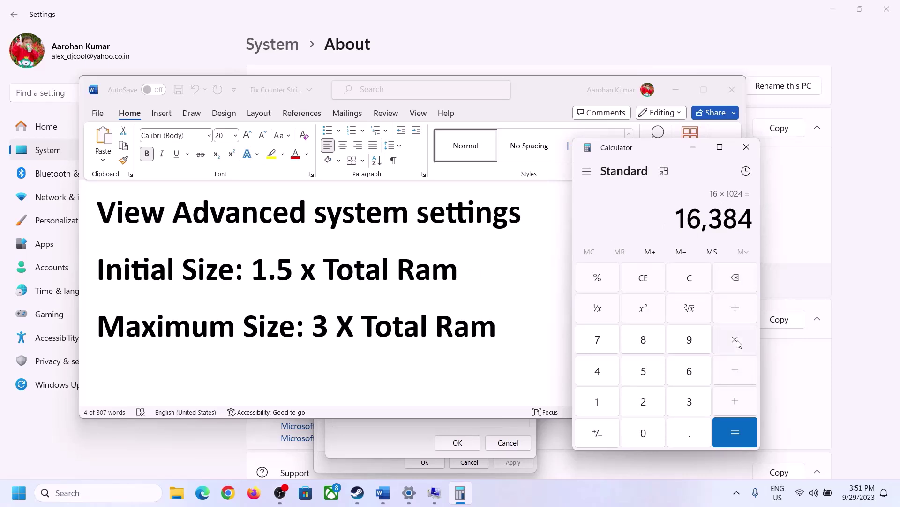
click(615, 405)
click(687, 438)
click(645, 373)
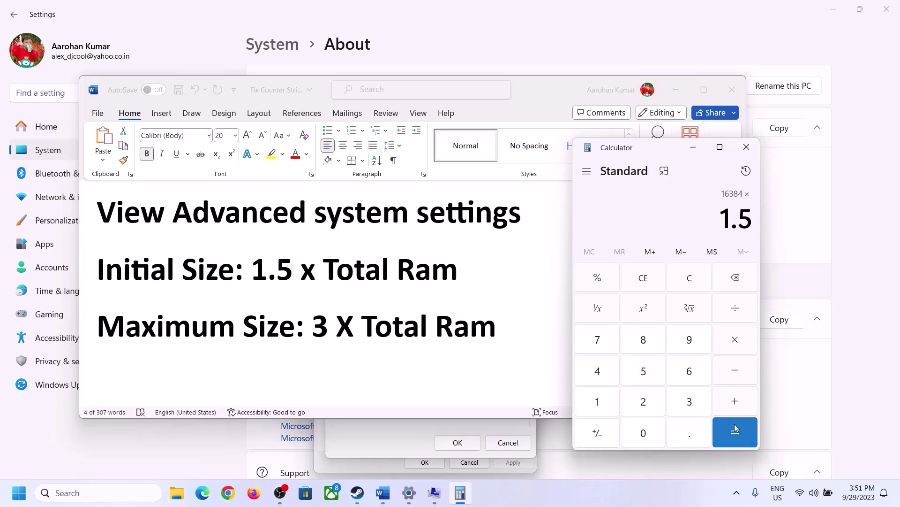
click(735, 427)
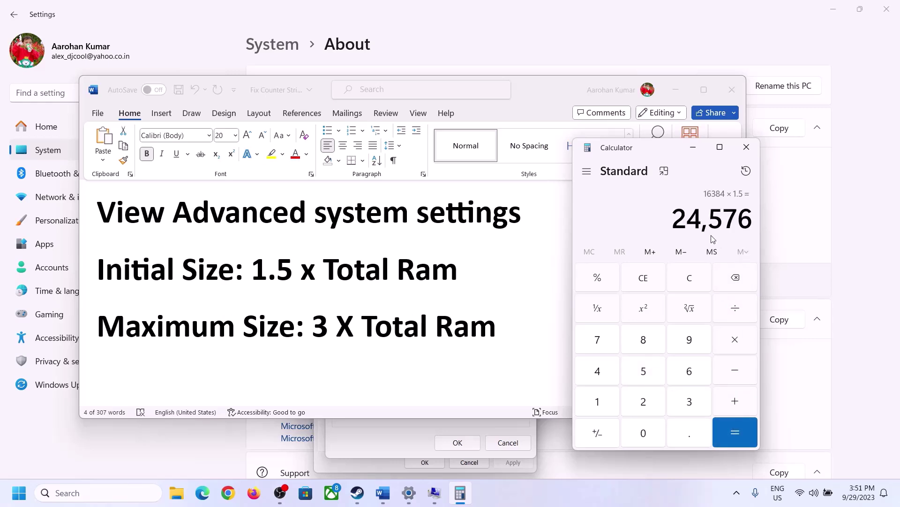
Set the initial size of drive C:'s custom paging file to 24576 MB.
click(397, 441)
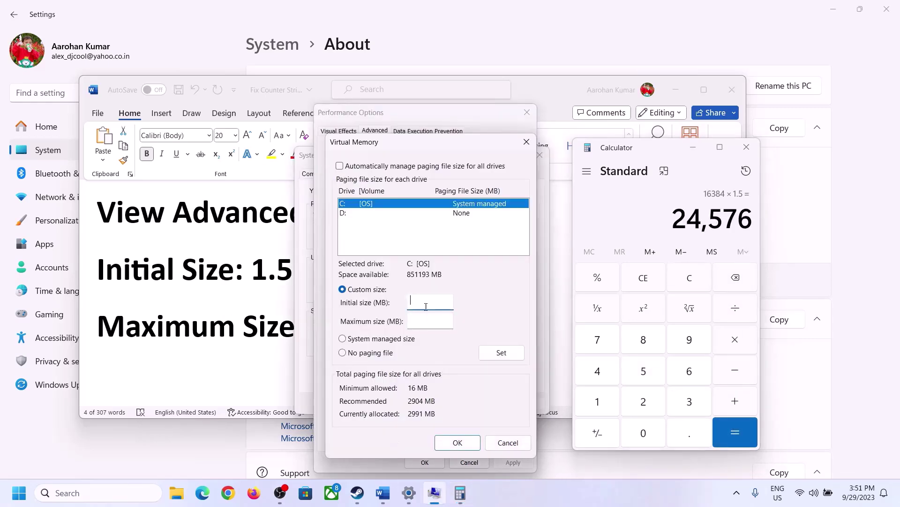
text(24576)
click(449, 321)
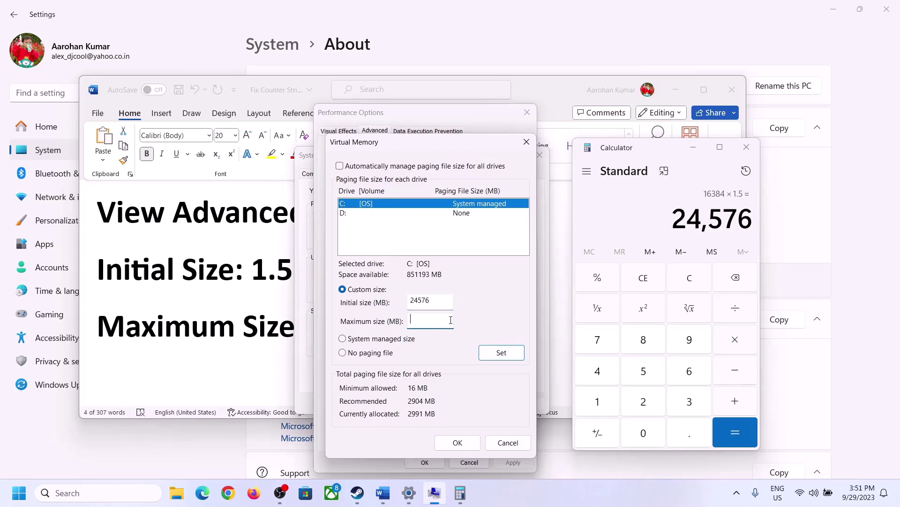
Recheck the maximum size formula in the Word document and clear the previous result in Calculator.
click(277, 330)
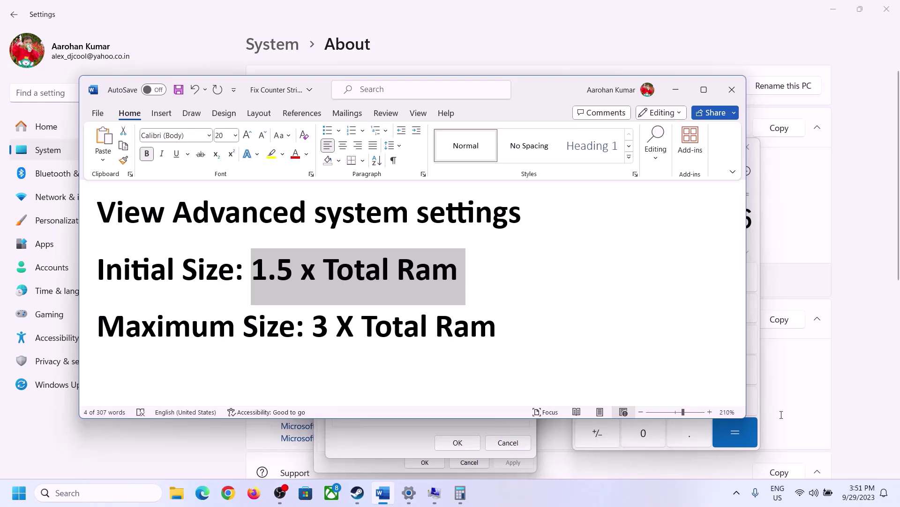
click(756, 243)
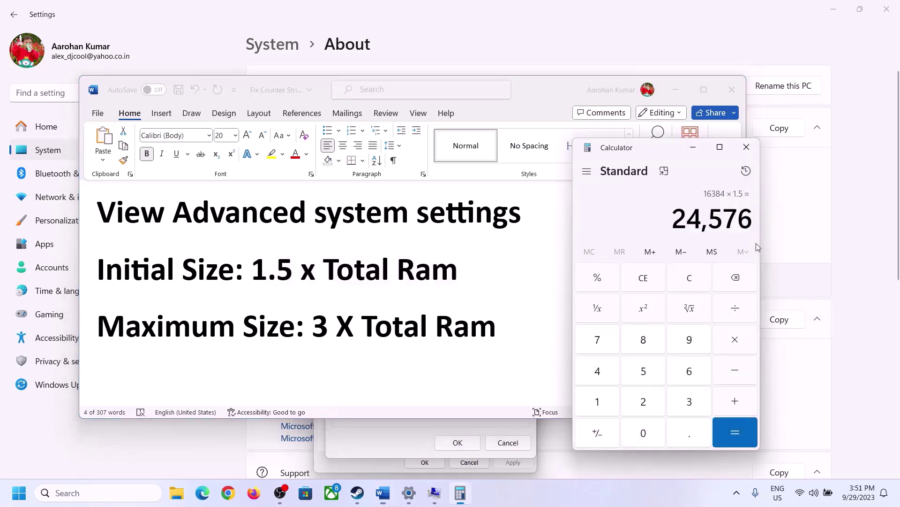
click(693, 277)
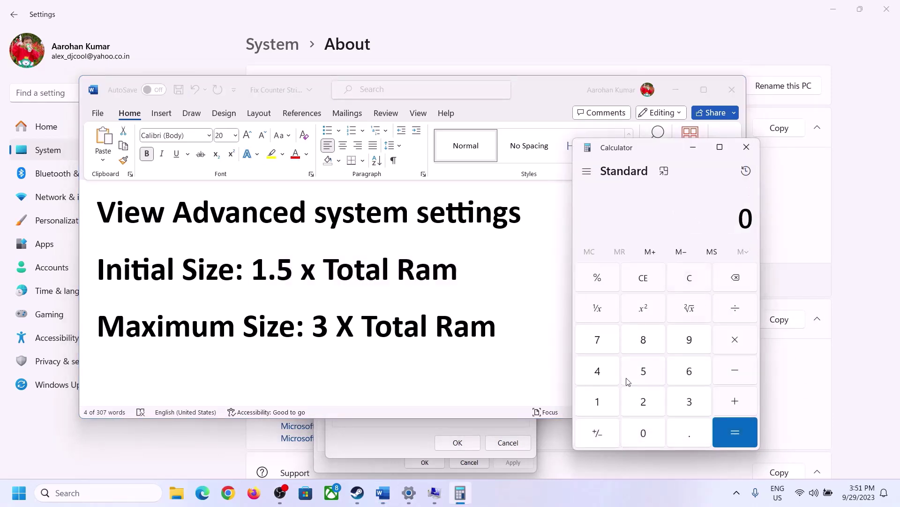
Check the installed RAM in Settings and calculate 16 × 1024 to convert it to megabytes.
click(409, 492)
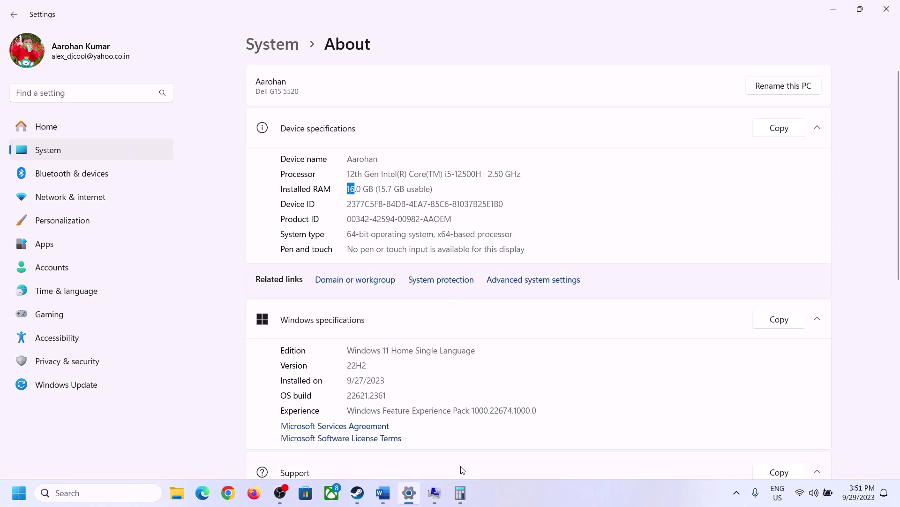
click(460, 493)
click(606, 399)
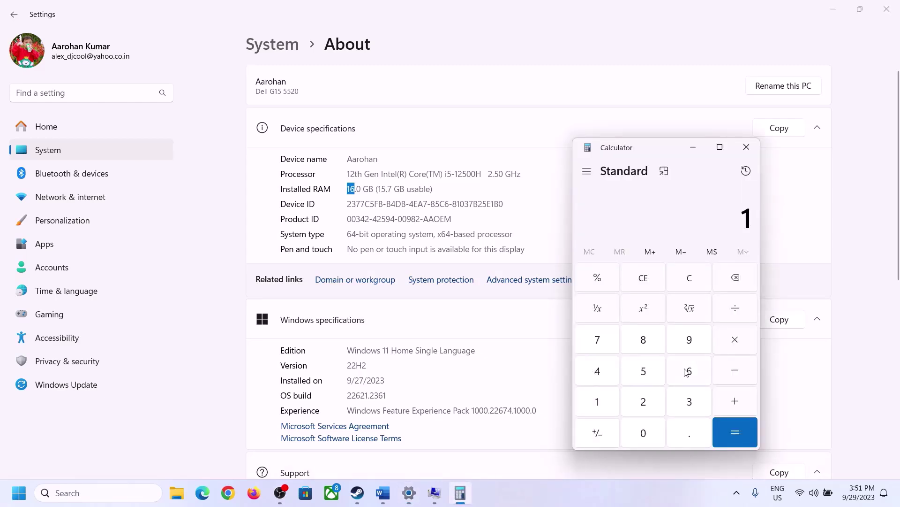
click(686, 373)
click(730, 341)
click(603, 398)
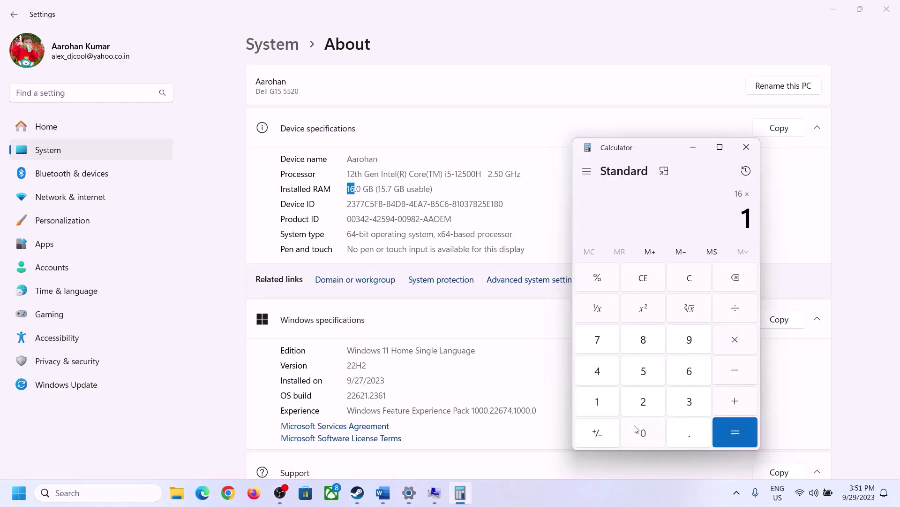
click(639, 430)
click(640, 401)
click(602, 375)
click(725, 437)
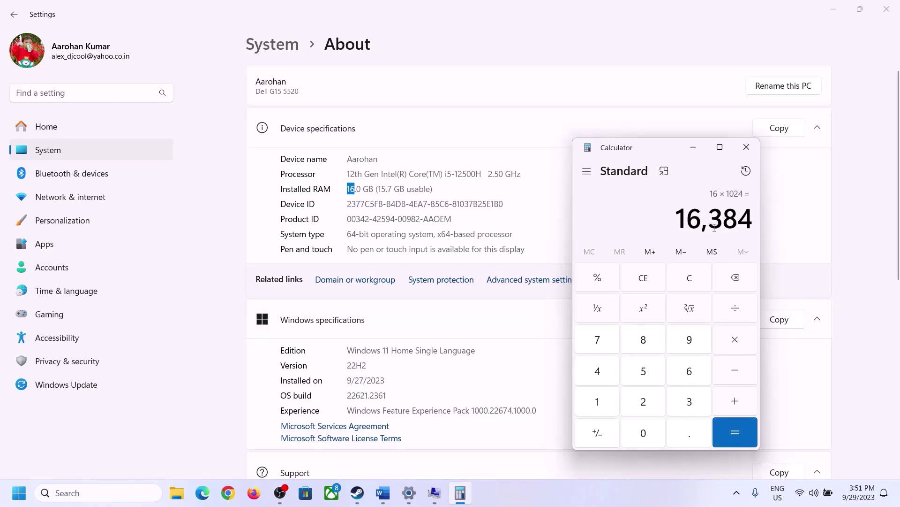
Recheck the maximum size multiplier in the Word document and multiply the converted RAM amount by 3.
click(383, 492)
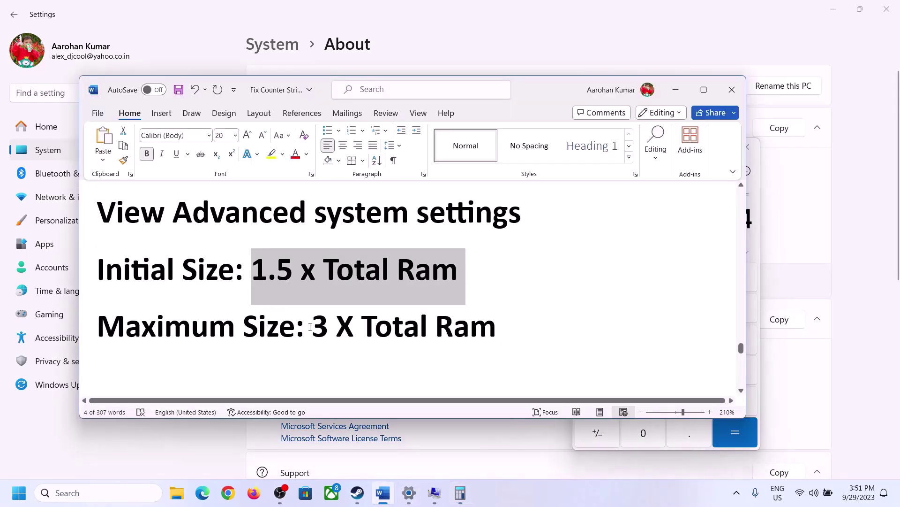
click(461, 493)
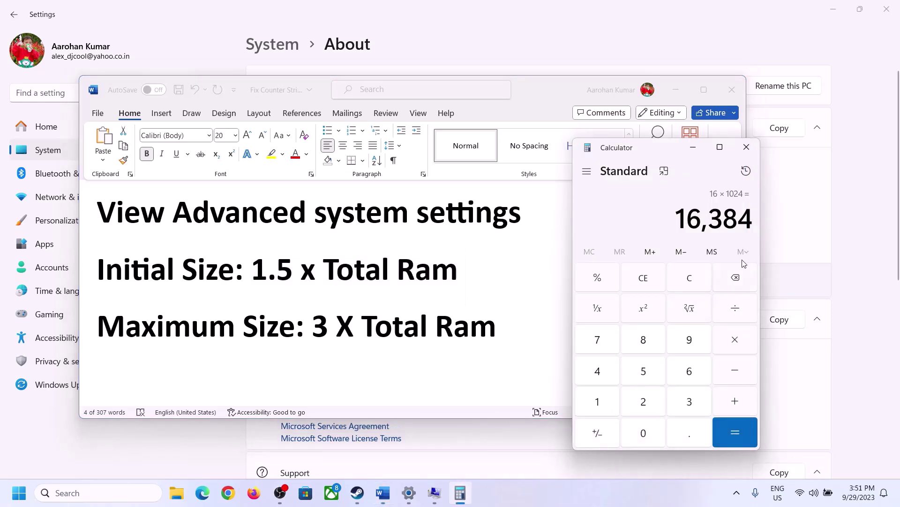
click(736, 345)
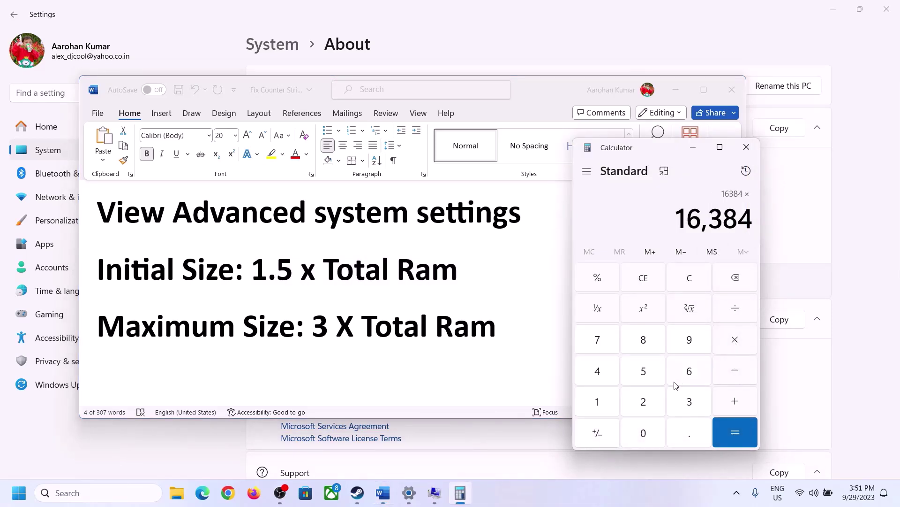
click(687, 402)
click(740, 431)
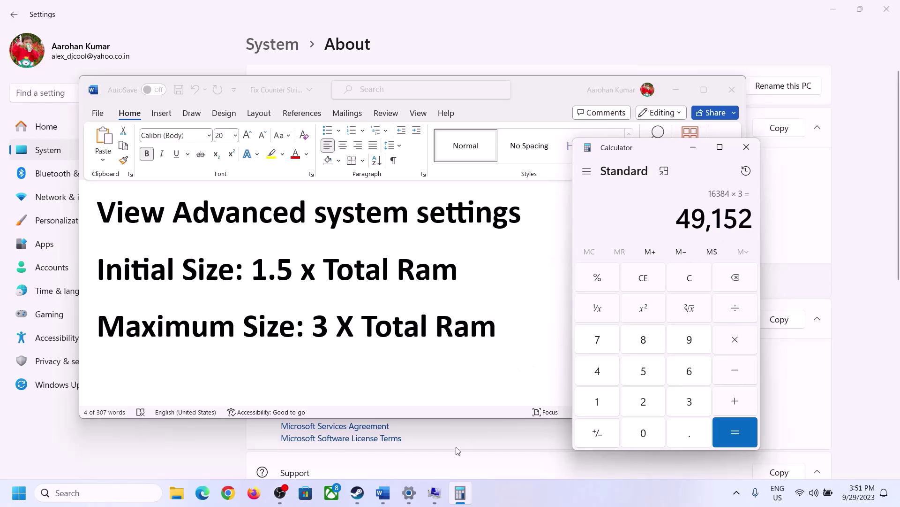
Set the maximum size of drive C:'s custom paging file to 49152 MB and assign both sizes to the drive.
mouse_move(434, 494)
click(455, 463)
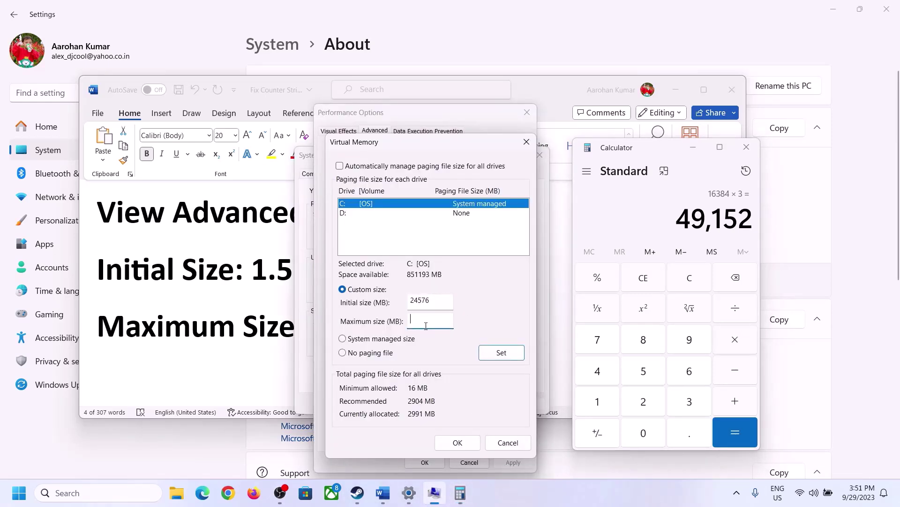
text(49152)
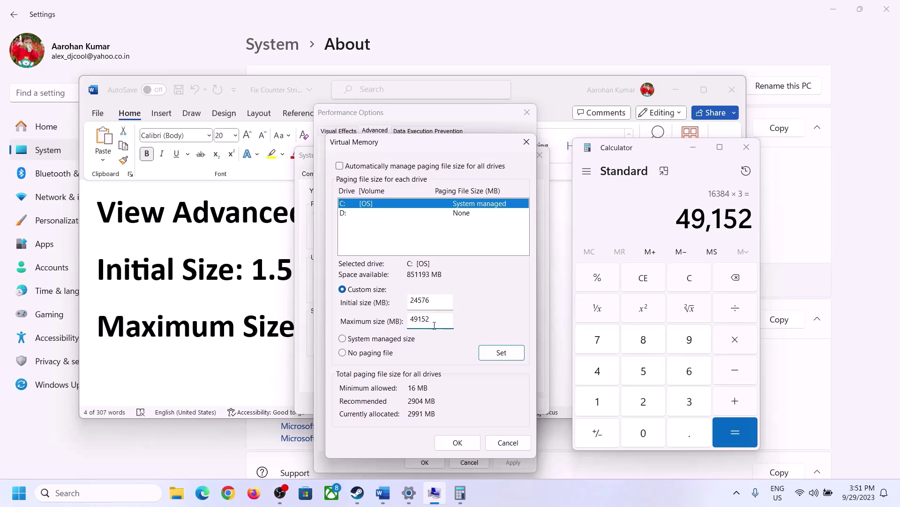
click(501, 353)
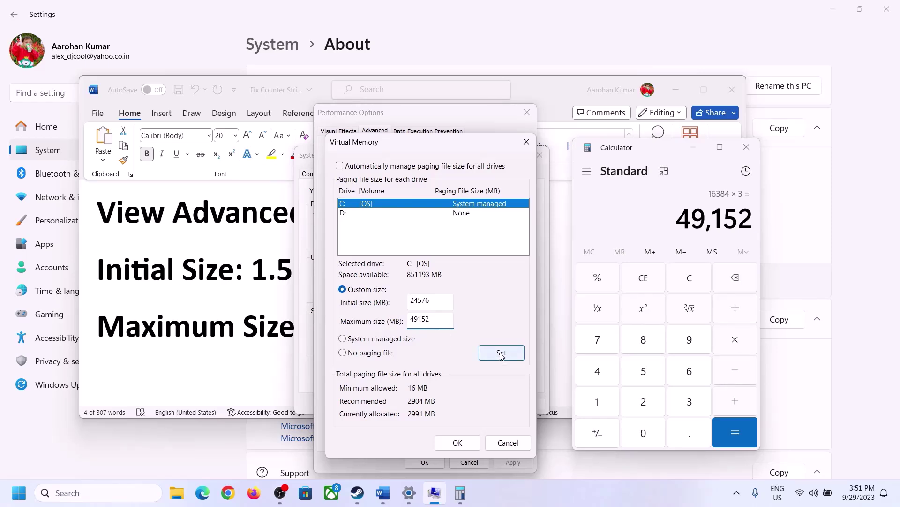
Confirm the Virtual Memory, Performance Options and System Properties dialogs, and dismiss the restart prompt without restarting.
click(460, 442)
click(559, 291)
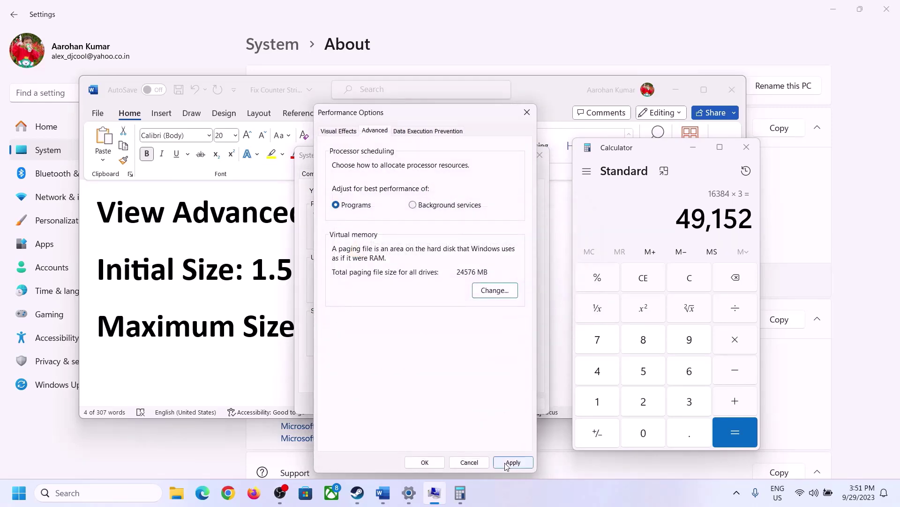
click(425, 462)
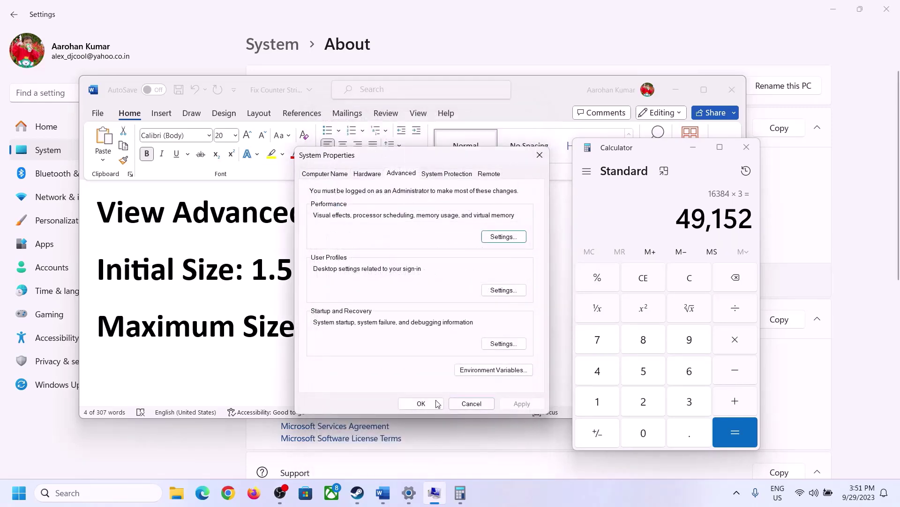
click(422, 403)
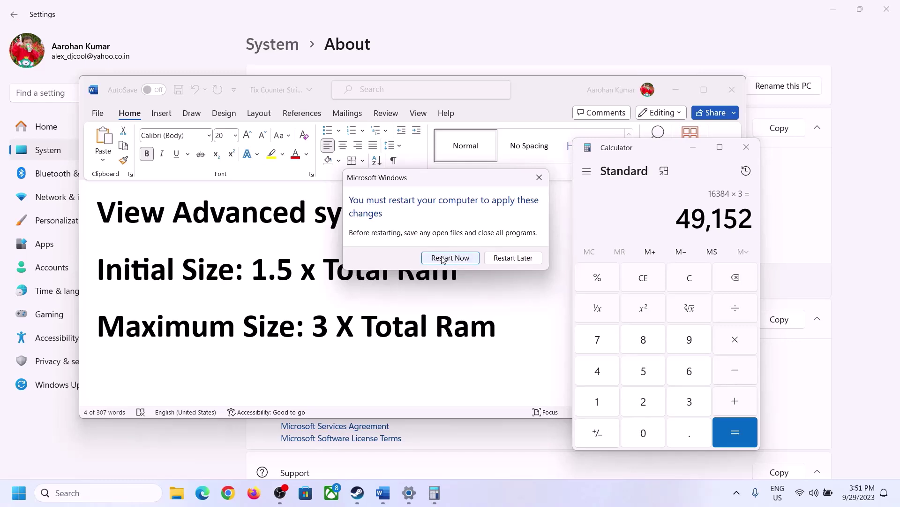
click(539, 179)
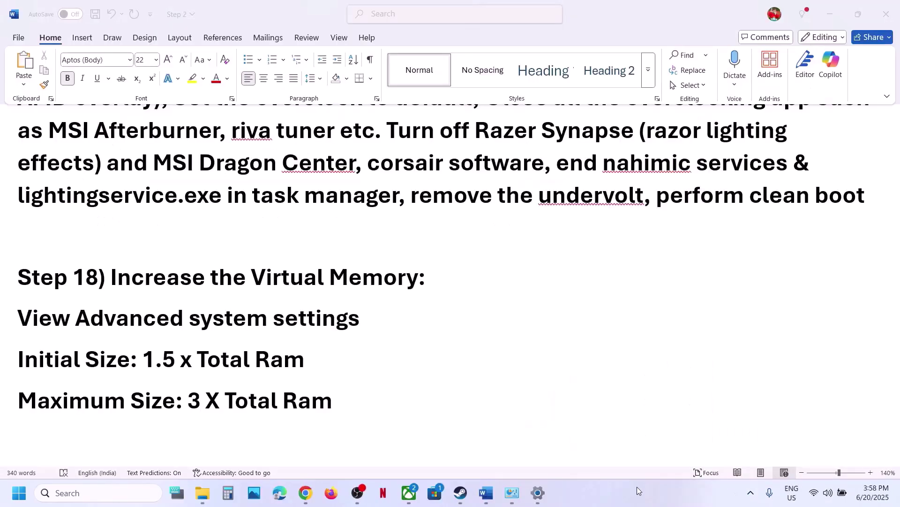
Copy the support.microsoft.com Visual C++ downloads link from Step 19 of the Word document.
scroll(361, 388, down, 5)
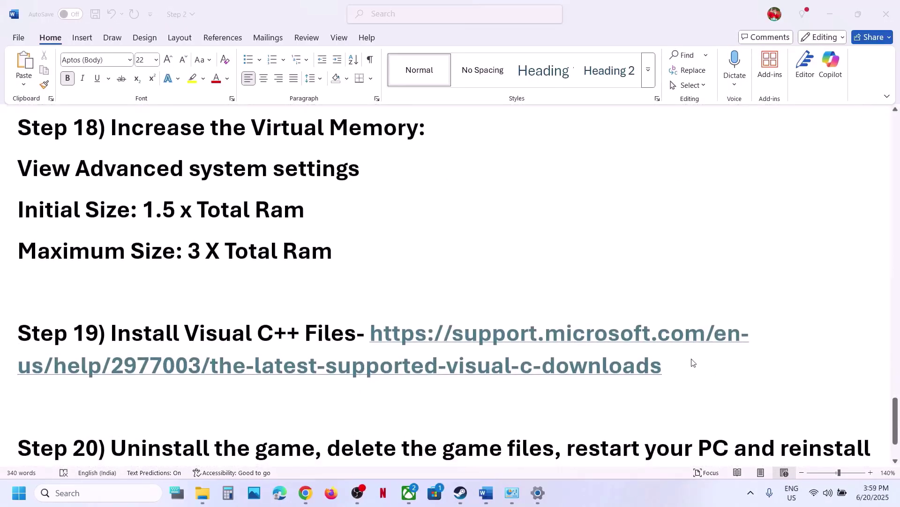
double_click(688, 366)
click(682, 371)
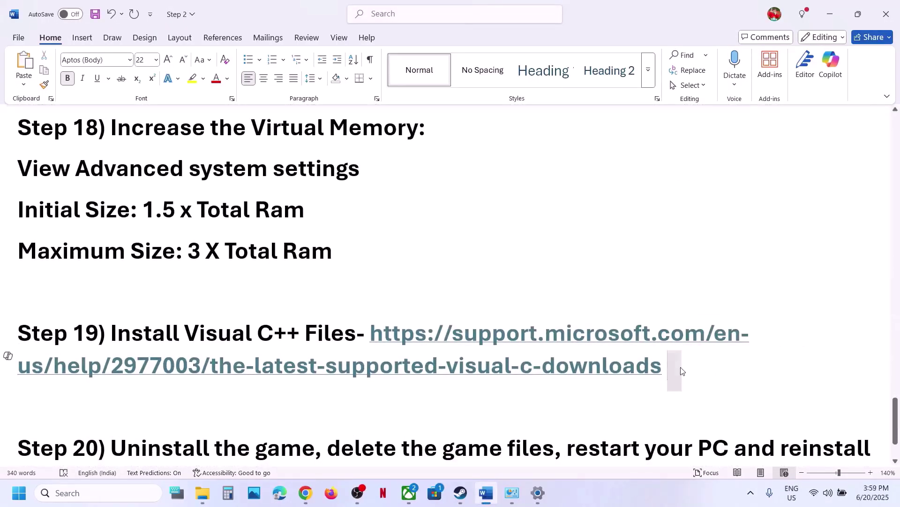
shift+click(371, 334)
key(ctrl+c)
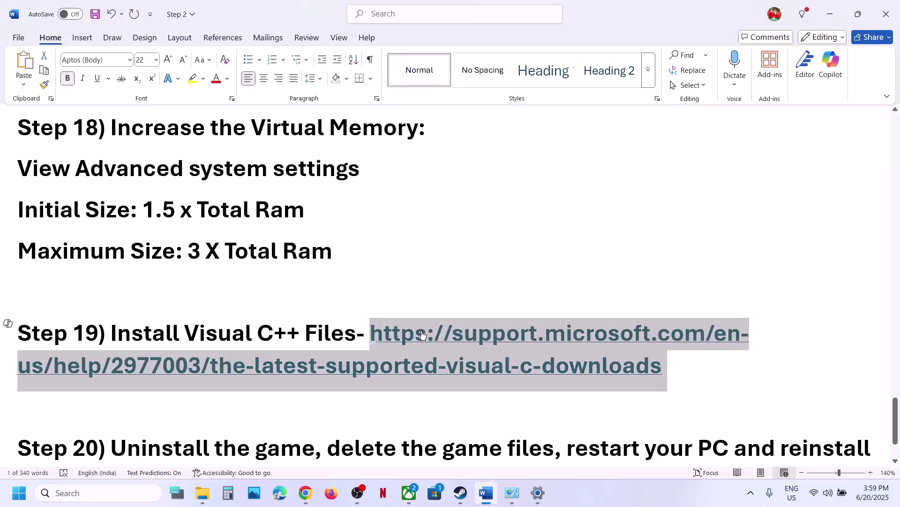
Switch to Chrome and try to open the copied Visual C++ downloads link in a new tab.
click(305, 493)
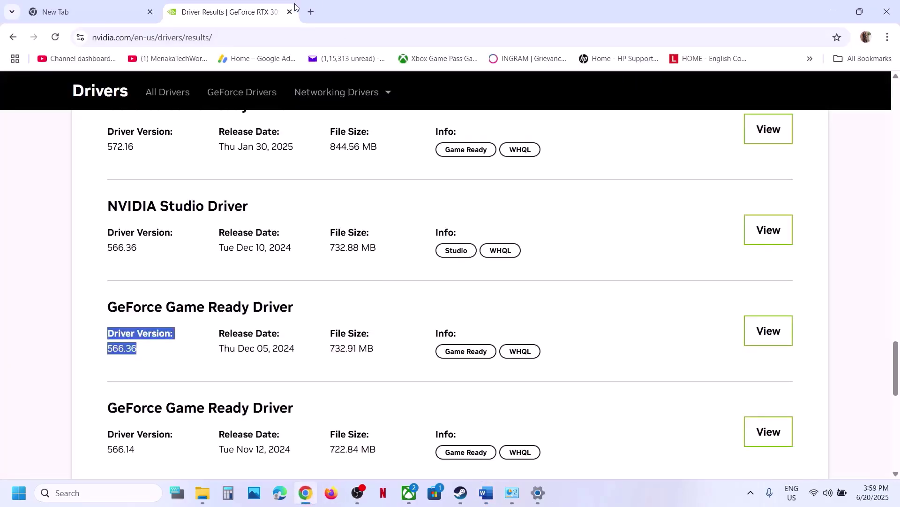
click(314, 15)
key(ctrl+v)
key(Return)
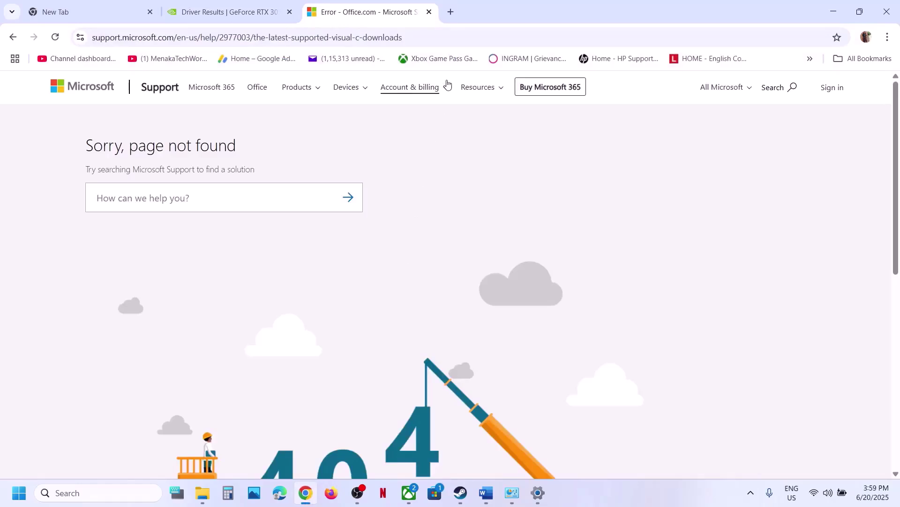
click(487, 493)
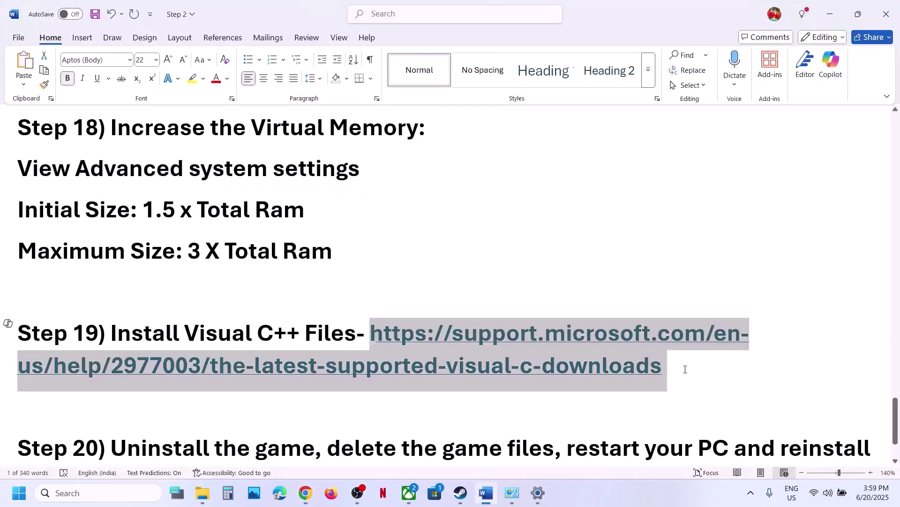
click(686, 369)
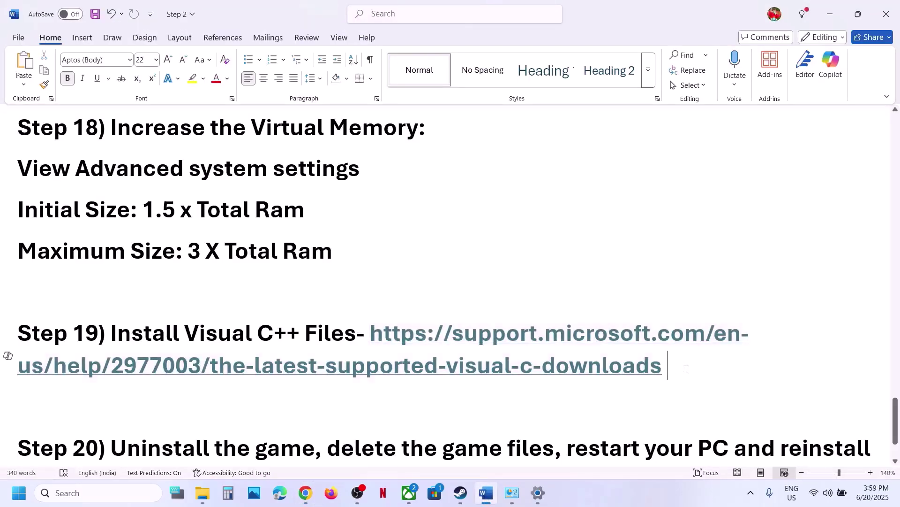
scroll(685, 369, up, 3)
scroll(534, 361, down, 4)
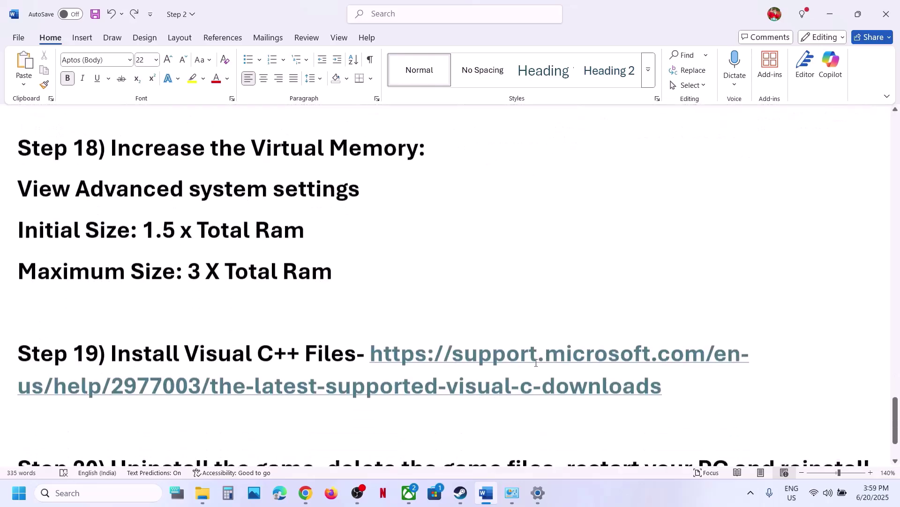
double_click(691, 299)
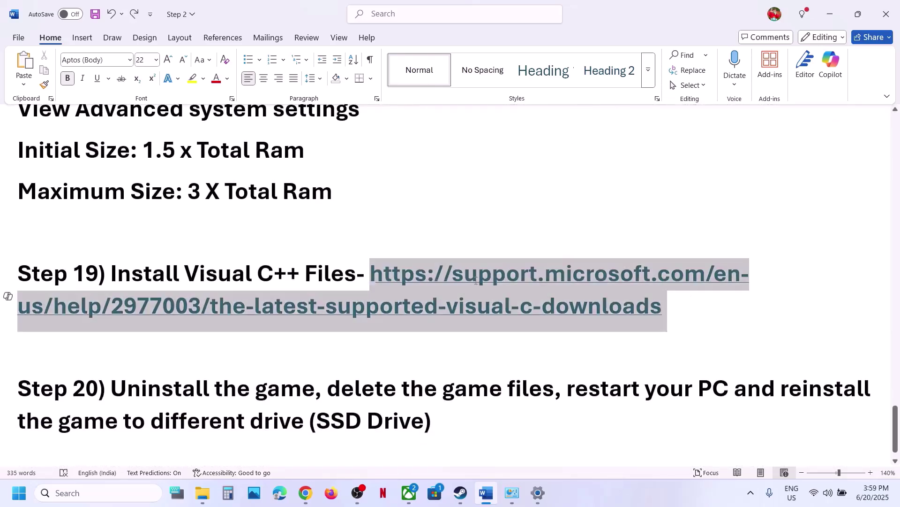
click(600, 496)
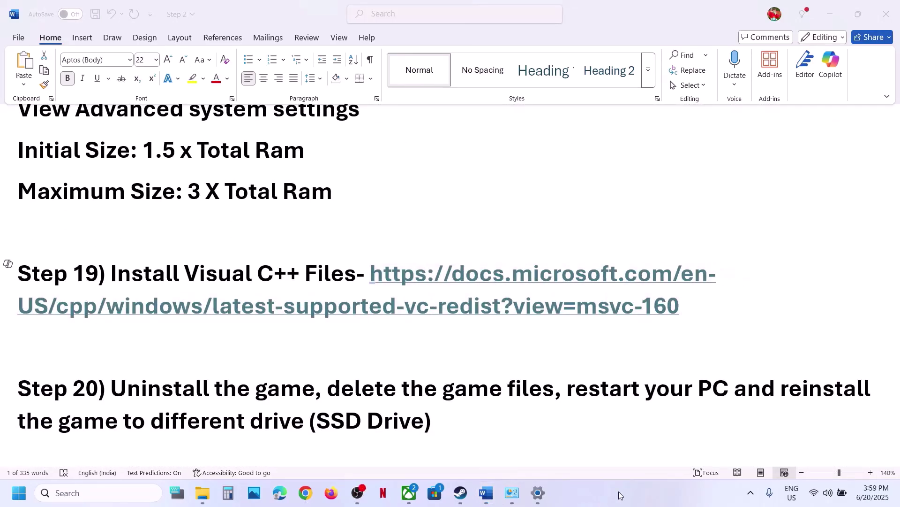
double_click(696, 306)
key(ctrl+c)
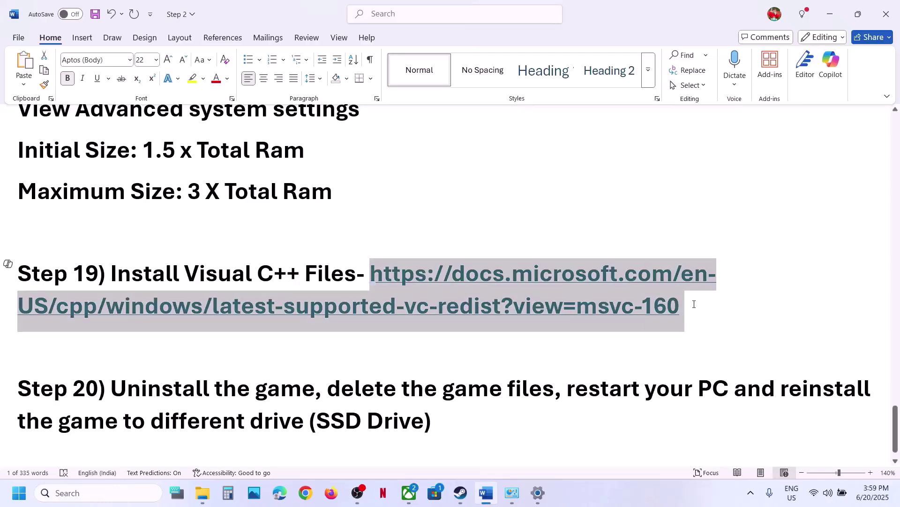
Open the copied docs.microsoft.com link in Chrome and find the download table for the latest Microsoft Visual C++ Redistributable version.
click(306, 493)
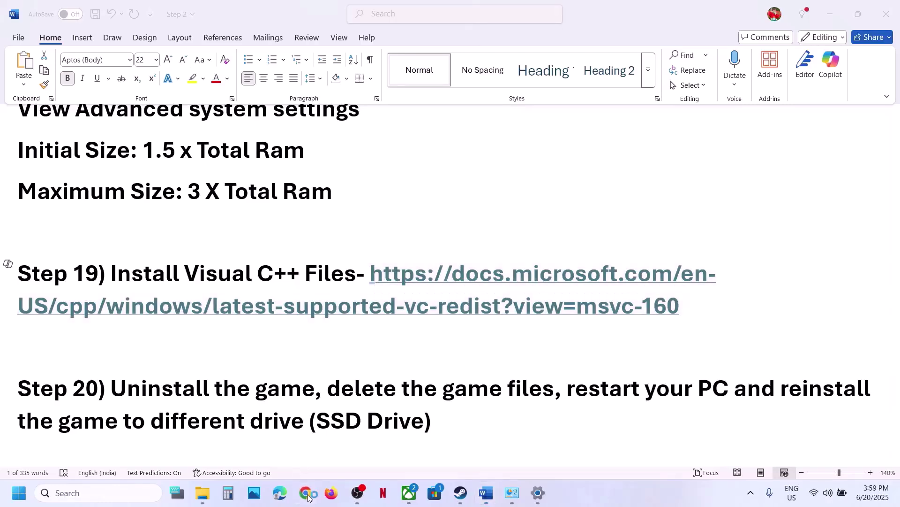
key(ctrl+v)
key(Return)
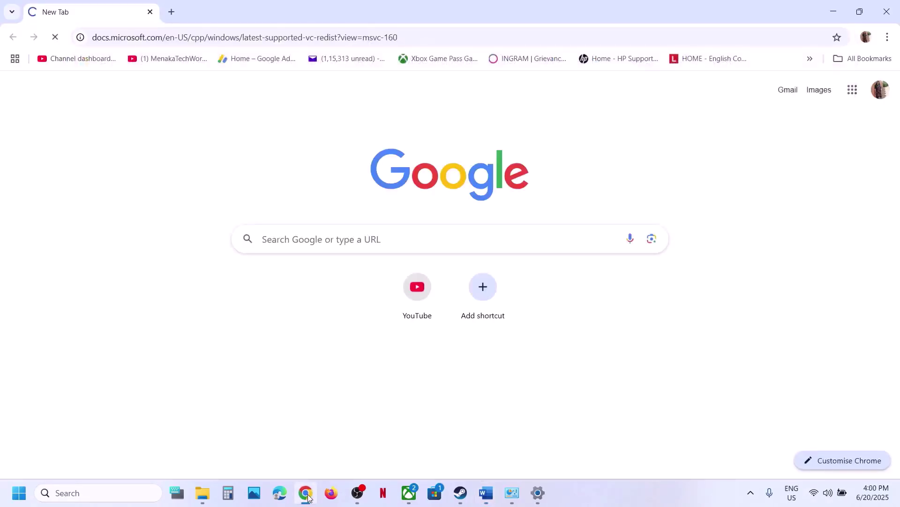
scroll(378, 306, down, 5)
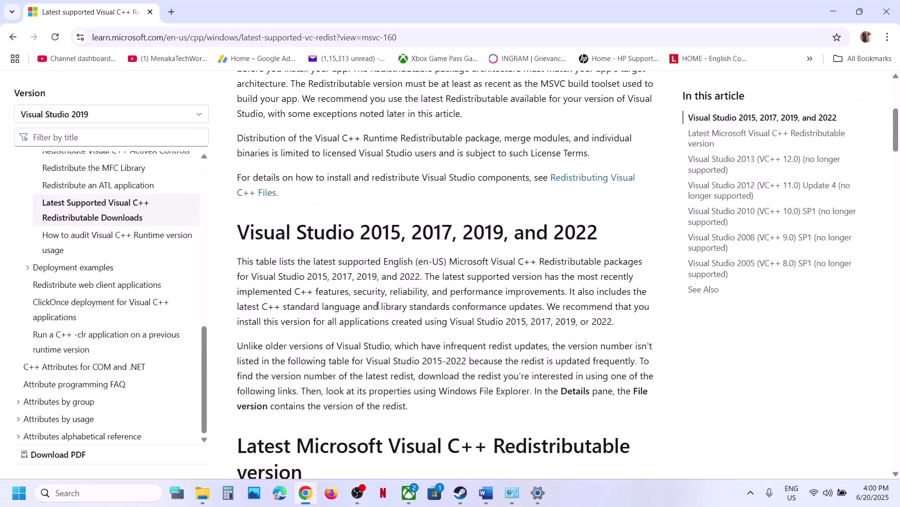
scroll(377, 306, down, 2)
drag(277, 111, 474, 115)
scroll(472, 118, down, 4)
scroll(472, 118, down, 2)
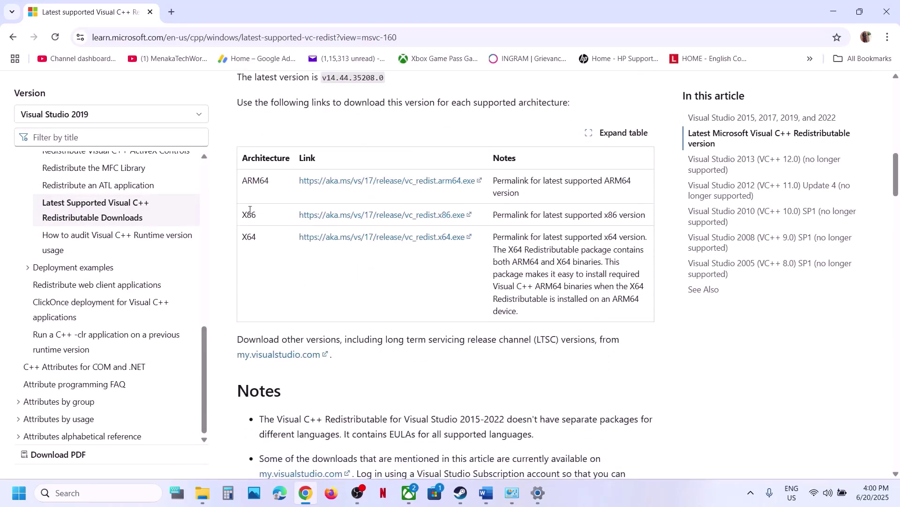
Download the X86 package vc_redist.x86.exe and start installing the Visual C++ 2015-2022 Redistributable.
double_click(253, 214)
double_click(253, 233)
double_click(252, 215)
click(316, 221)
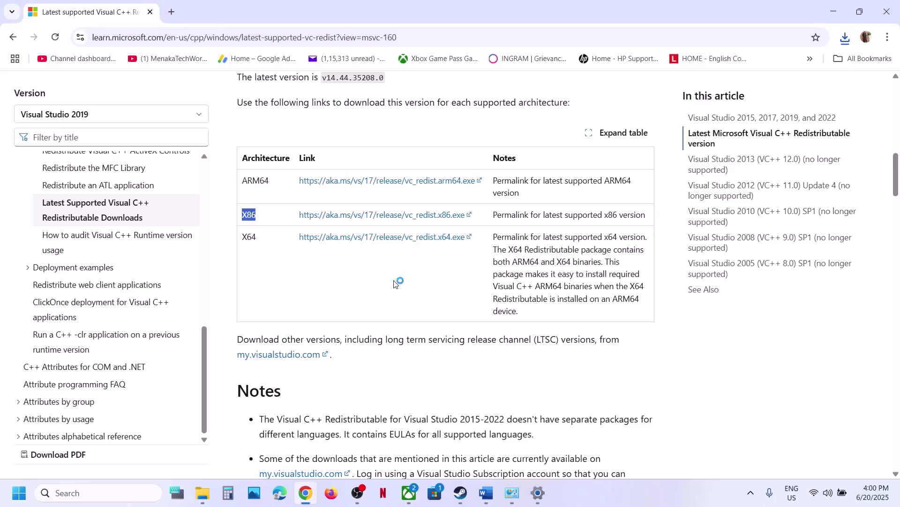
click(466, 310)
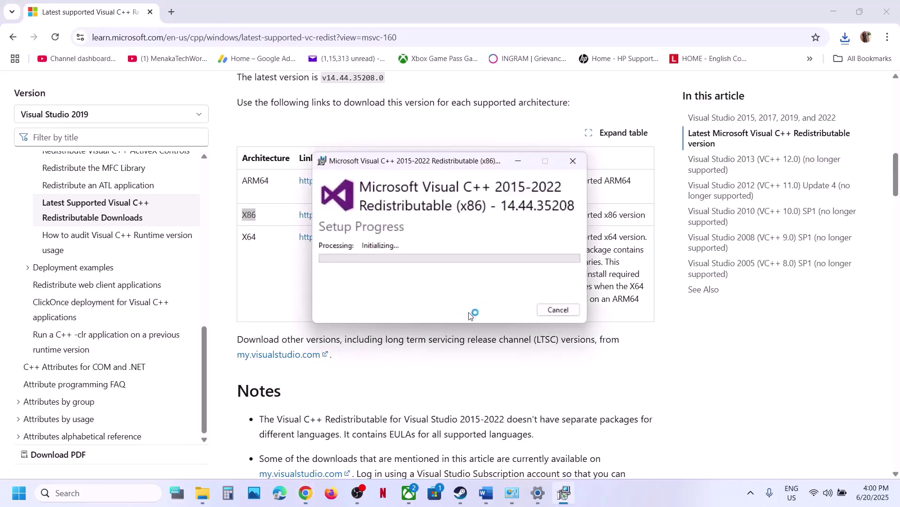
Download the X64 package vc_redist.x64.exe and install the Visual C++ 2015-2022 Redistributable (x64).
click(388, 334)
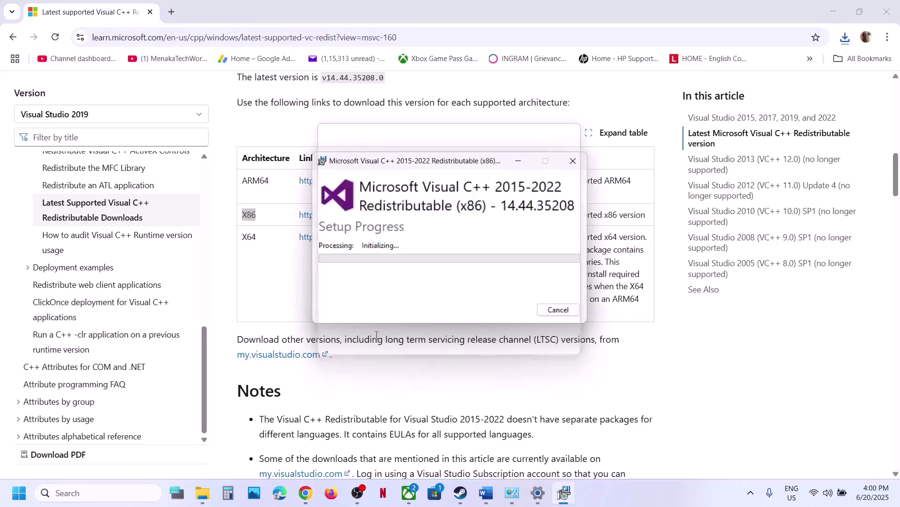
double_click(251, 235)
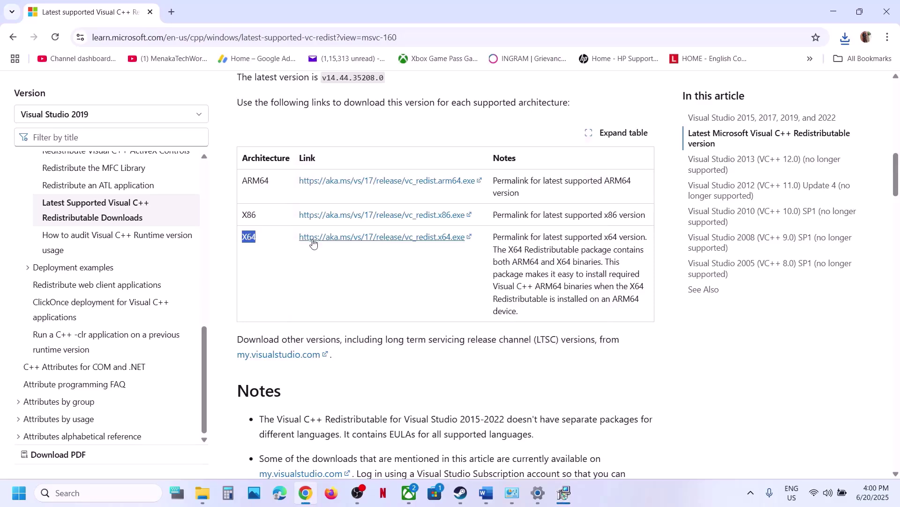
click(847, 37)
click(760, 89)
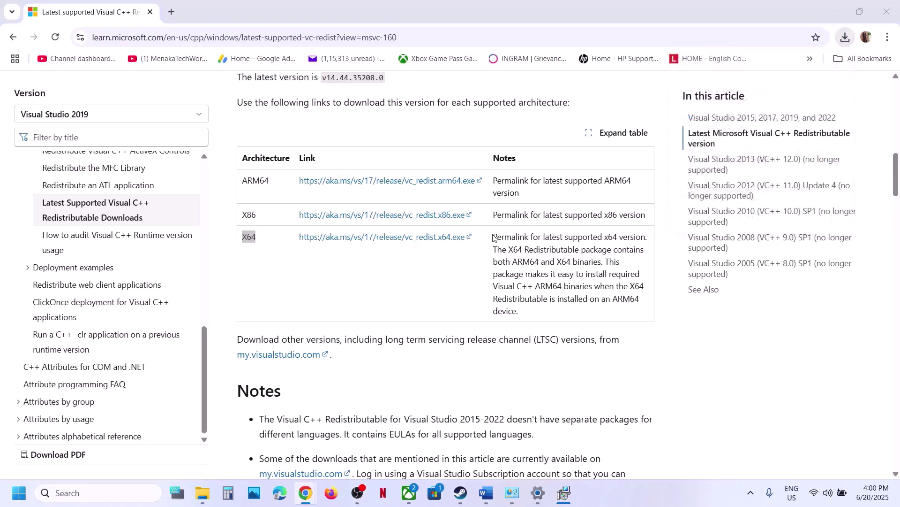
click(462, 308)
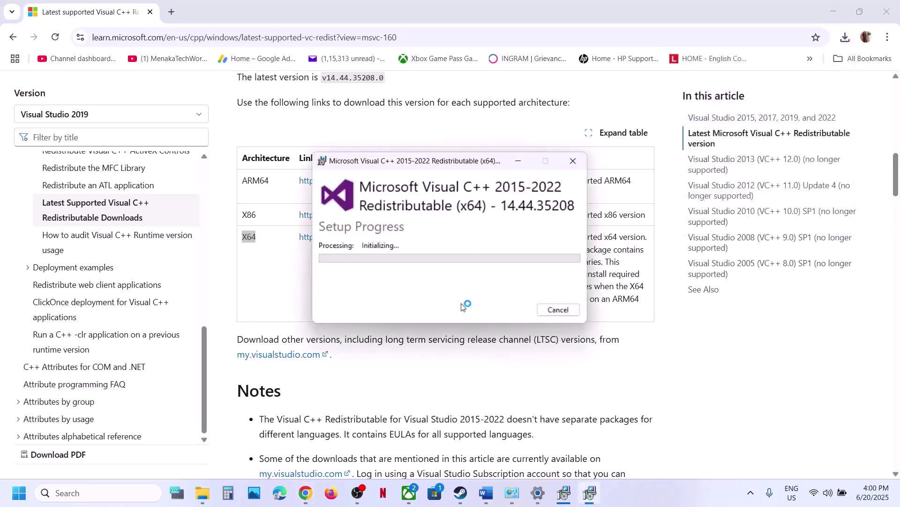
click(361, 329)
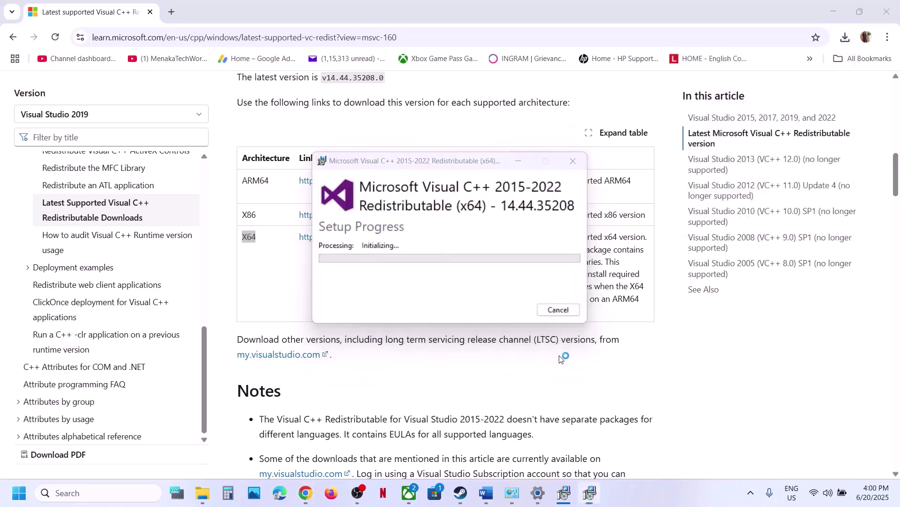
Bring up the x86 installer, move it aside, and close both the x64 and x86 Redistributable setup windows.
click(566, 496)
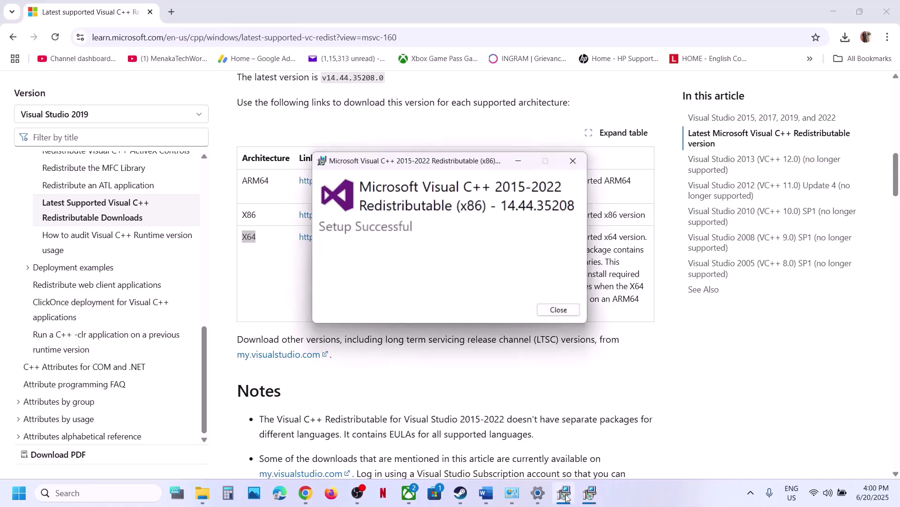
drag(458, 166, 705, 188)
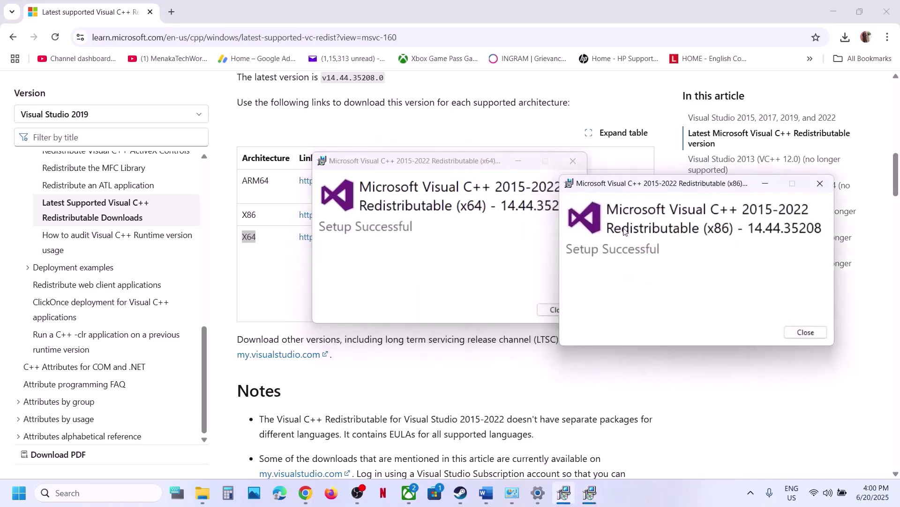
click(544, 310)
click(805, 332)
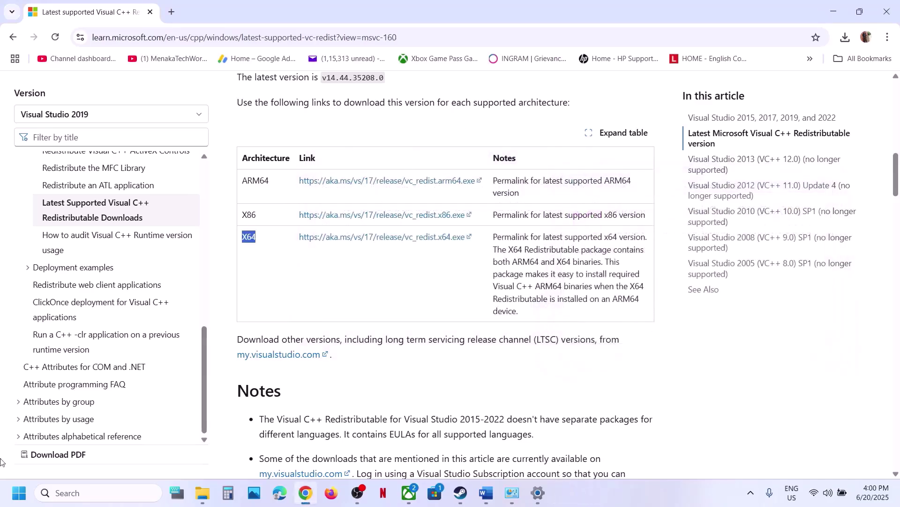
Display the Windows power options to show where the PC can be restarted.
key(super)
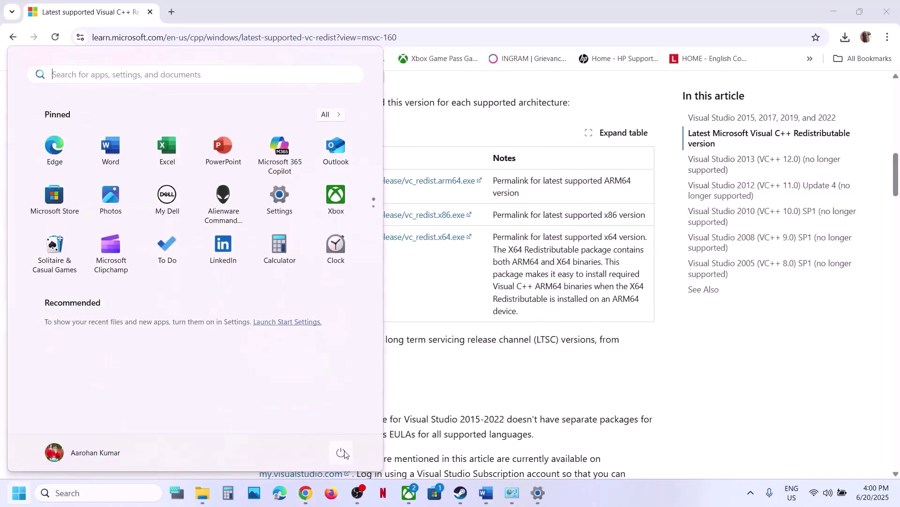
click(344, 453)
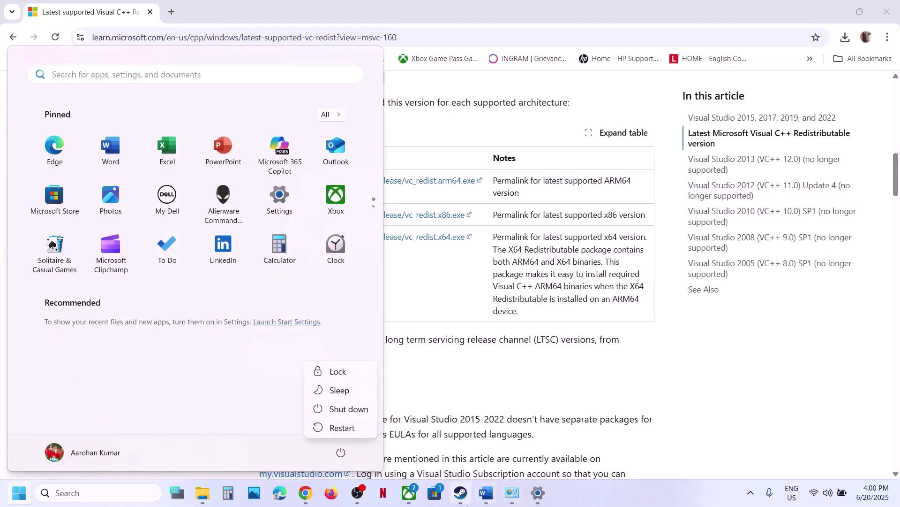
click(460, 492)
Switch to Word and highlight the Step 20 instruction about uninstalling and reinstalling the game.
click(486, 492)
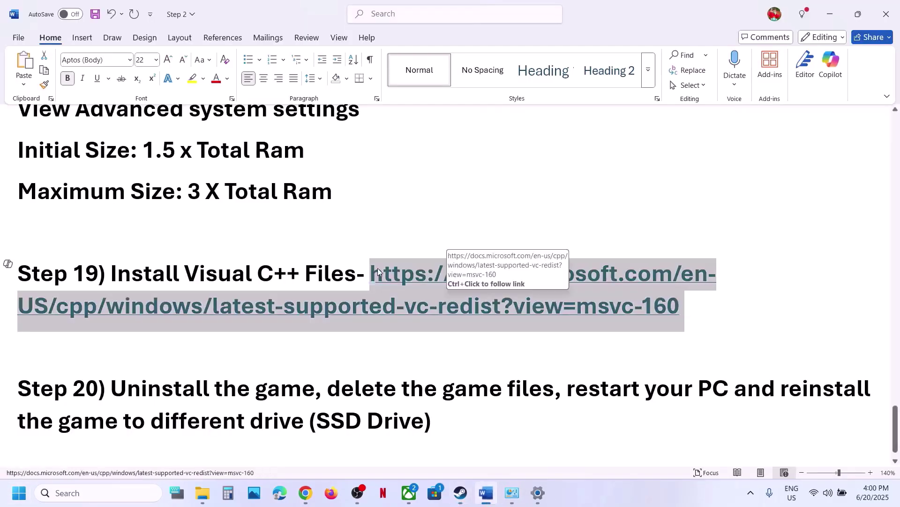
scroll(378, 268, down, 1)
drag(113, 358, 486, 382)
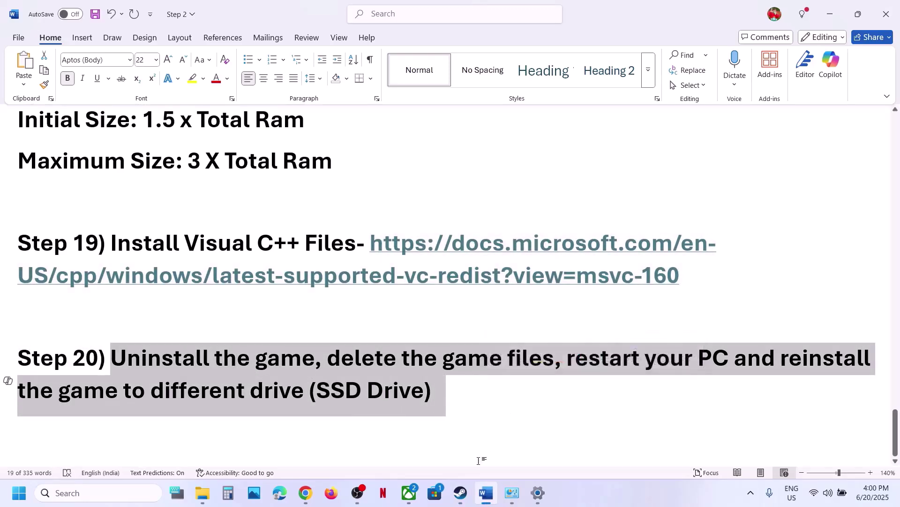
Switch to Steam and look up the Uninstall option among the management options for ARK: Survival Ascended.
click(461, 493)
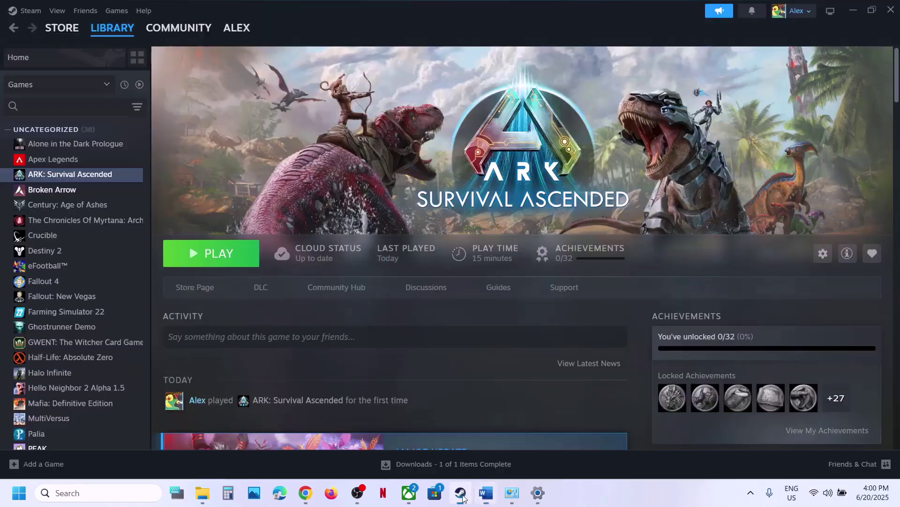
right_click(87, 175)
mouse_move(123, 245)
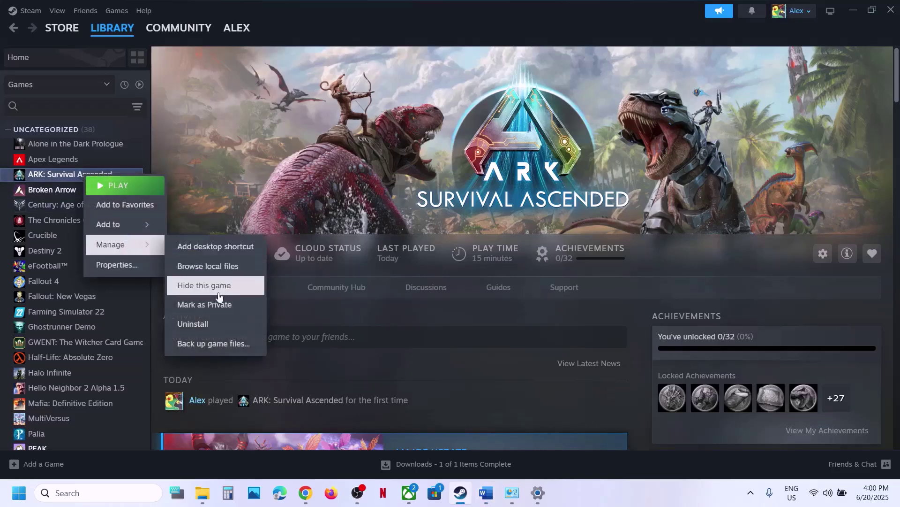
Return to Word and point out the restart and reinstall wording in Step 20.
click(486, 493)
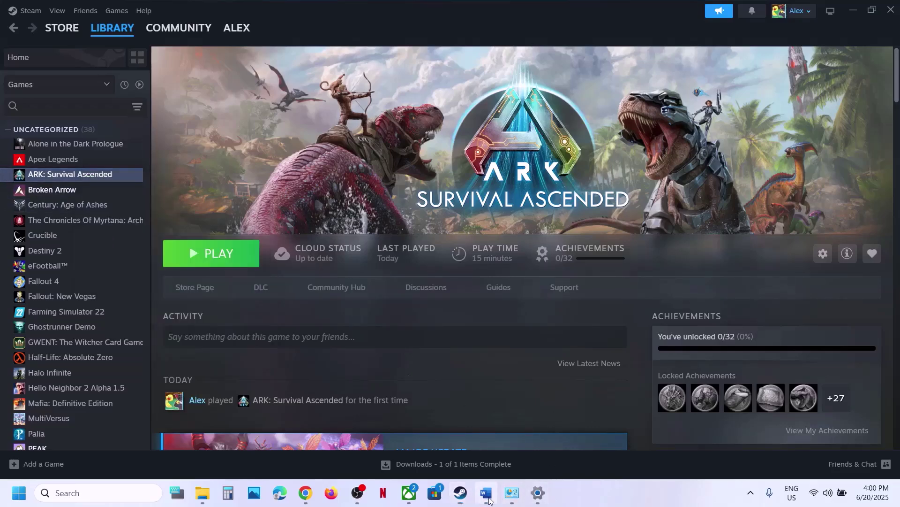
click(589, 359)
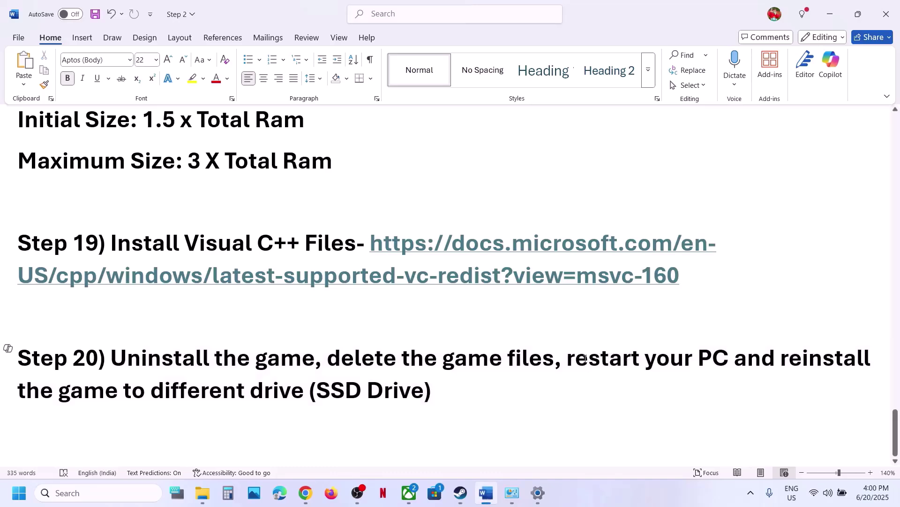
shift+click(677, 358)
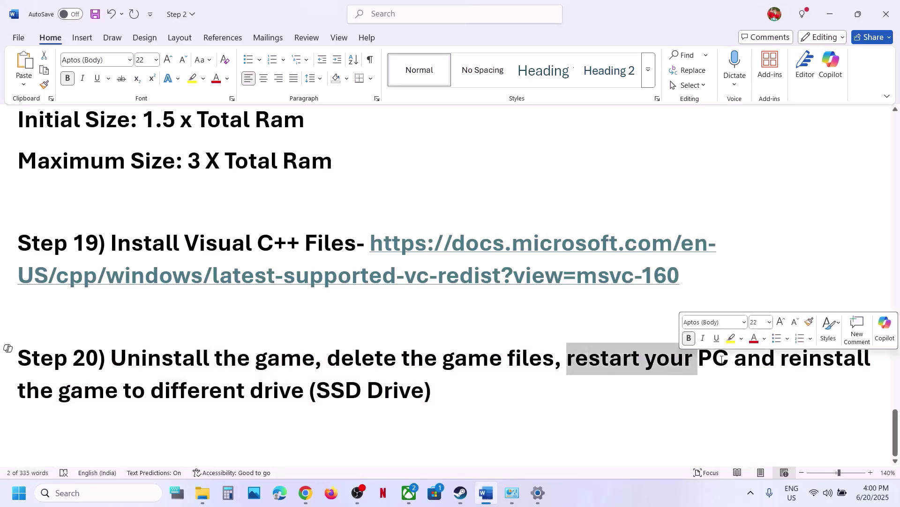
drag(790, 360, 796, 359)
click(795, 359)
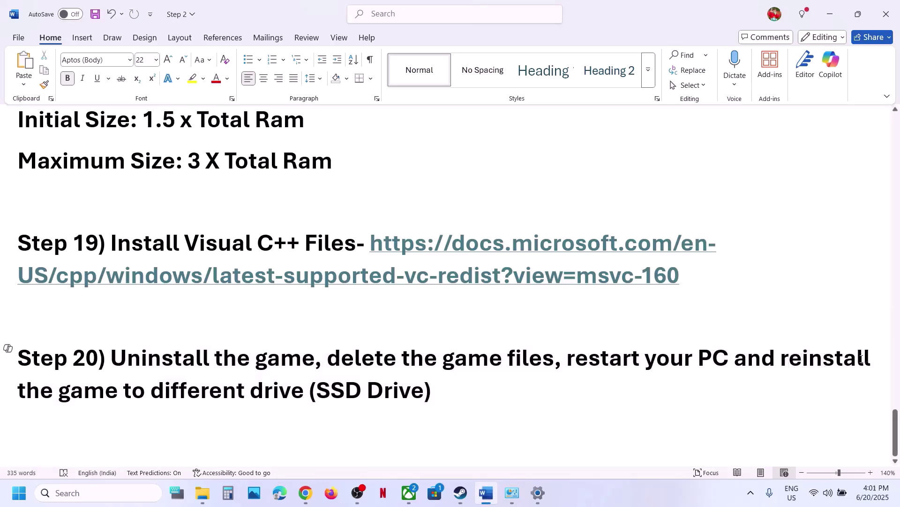
Insert "to C drive" after "reinstall" in the Step 20 instruction.
click(874, 358)
text(to C d)
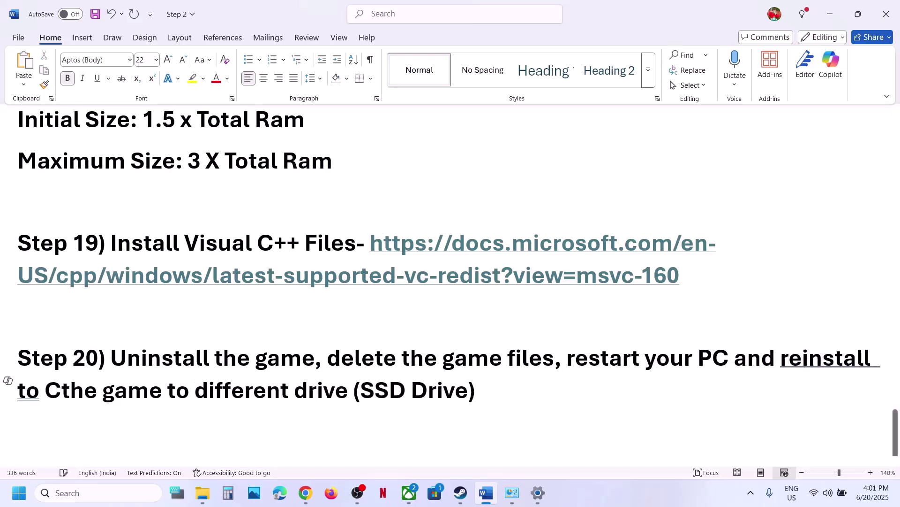
text(rive)
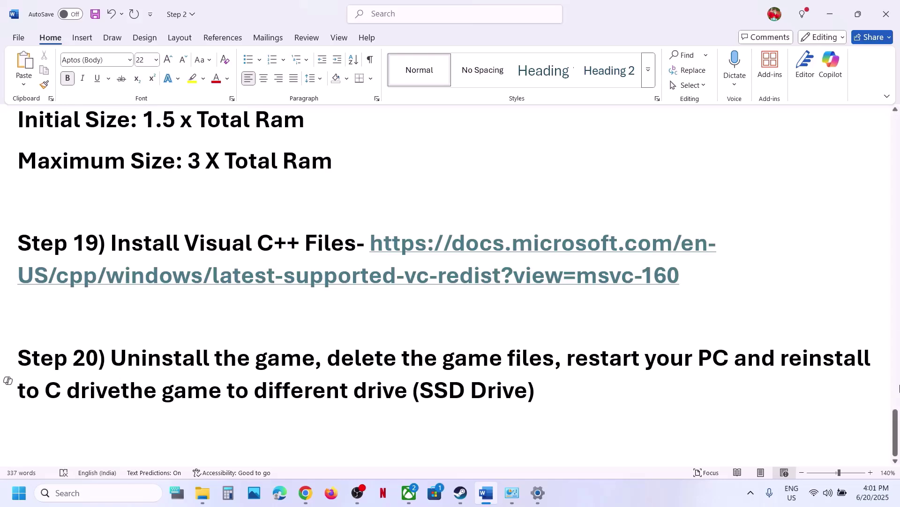
Highlight the "different drive (SSD Drive)" wording in Step 20 and switch back to Steam.
drag(780, 361, 90, 402)
click(90, 402)
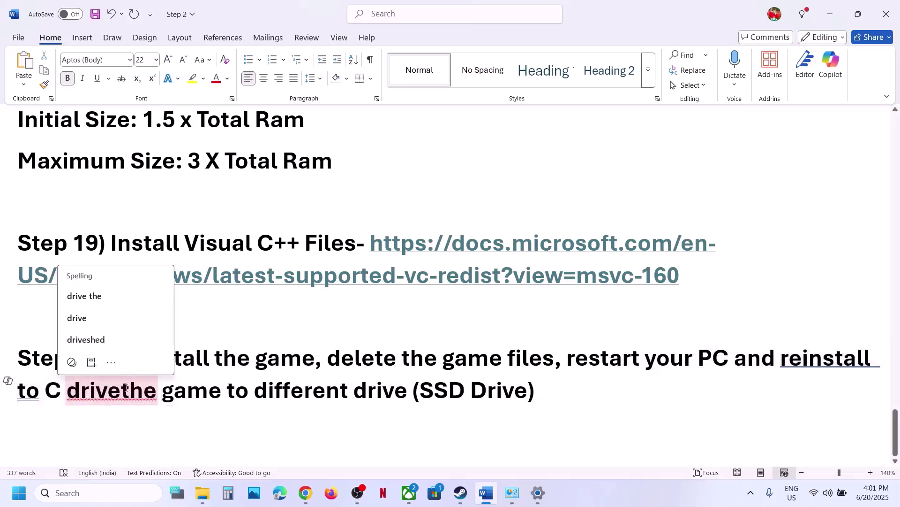
click(125, 388)
drag(261, 388, 527, 415)
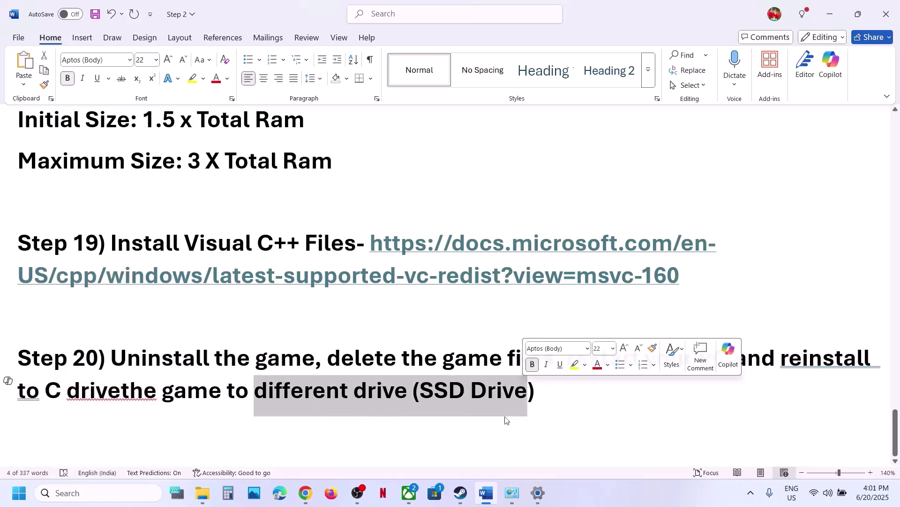
click(460, 493)
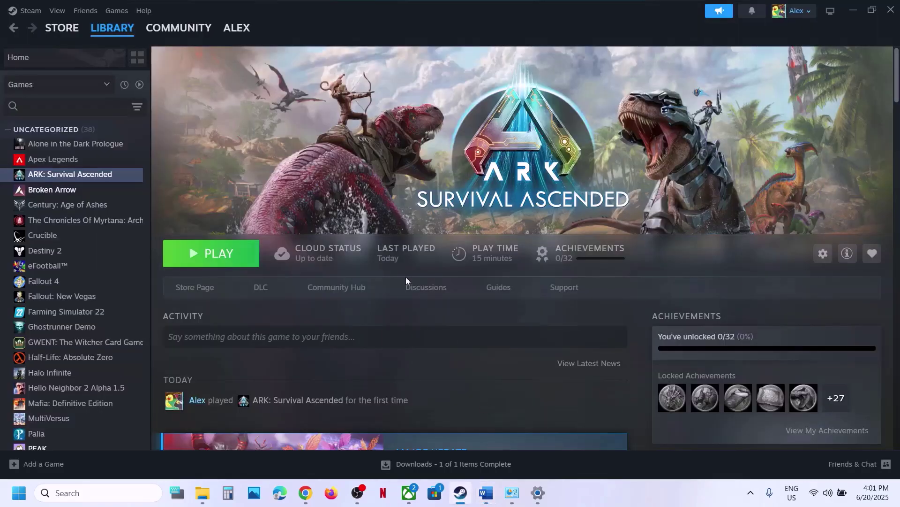